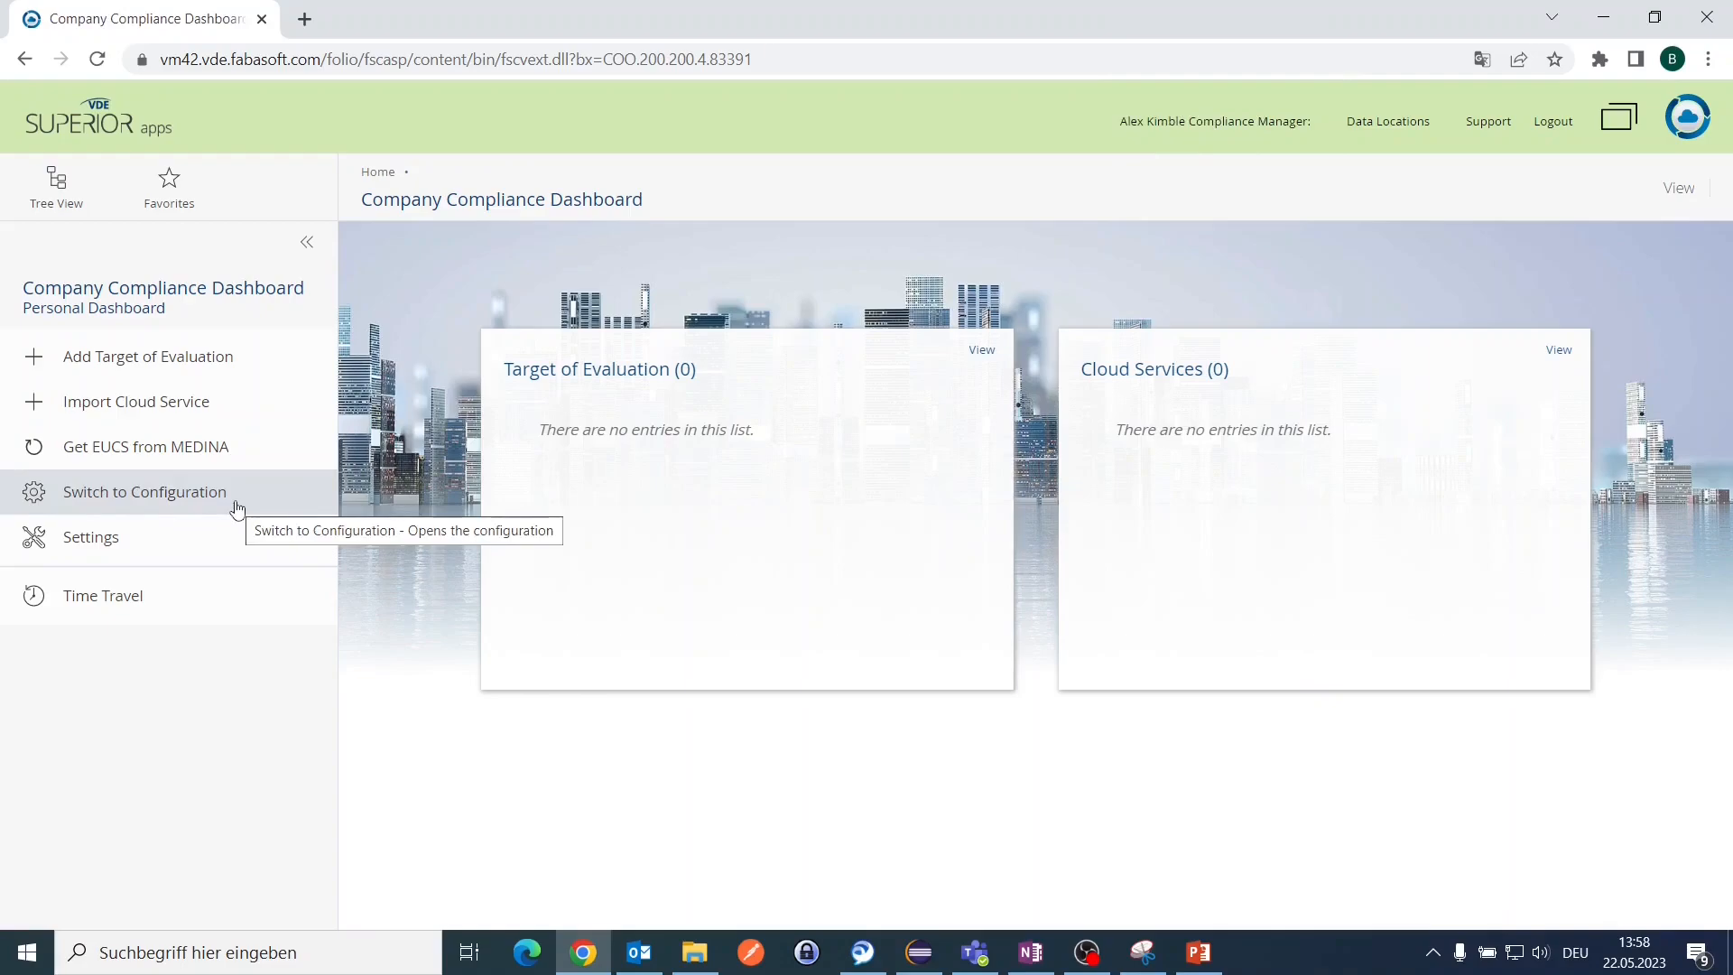
click(238, 507)
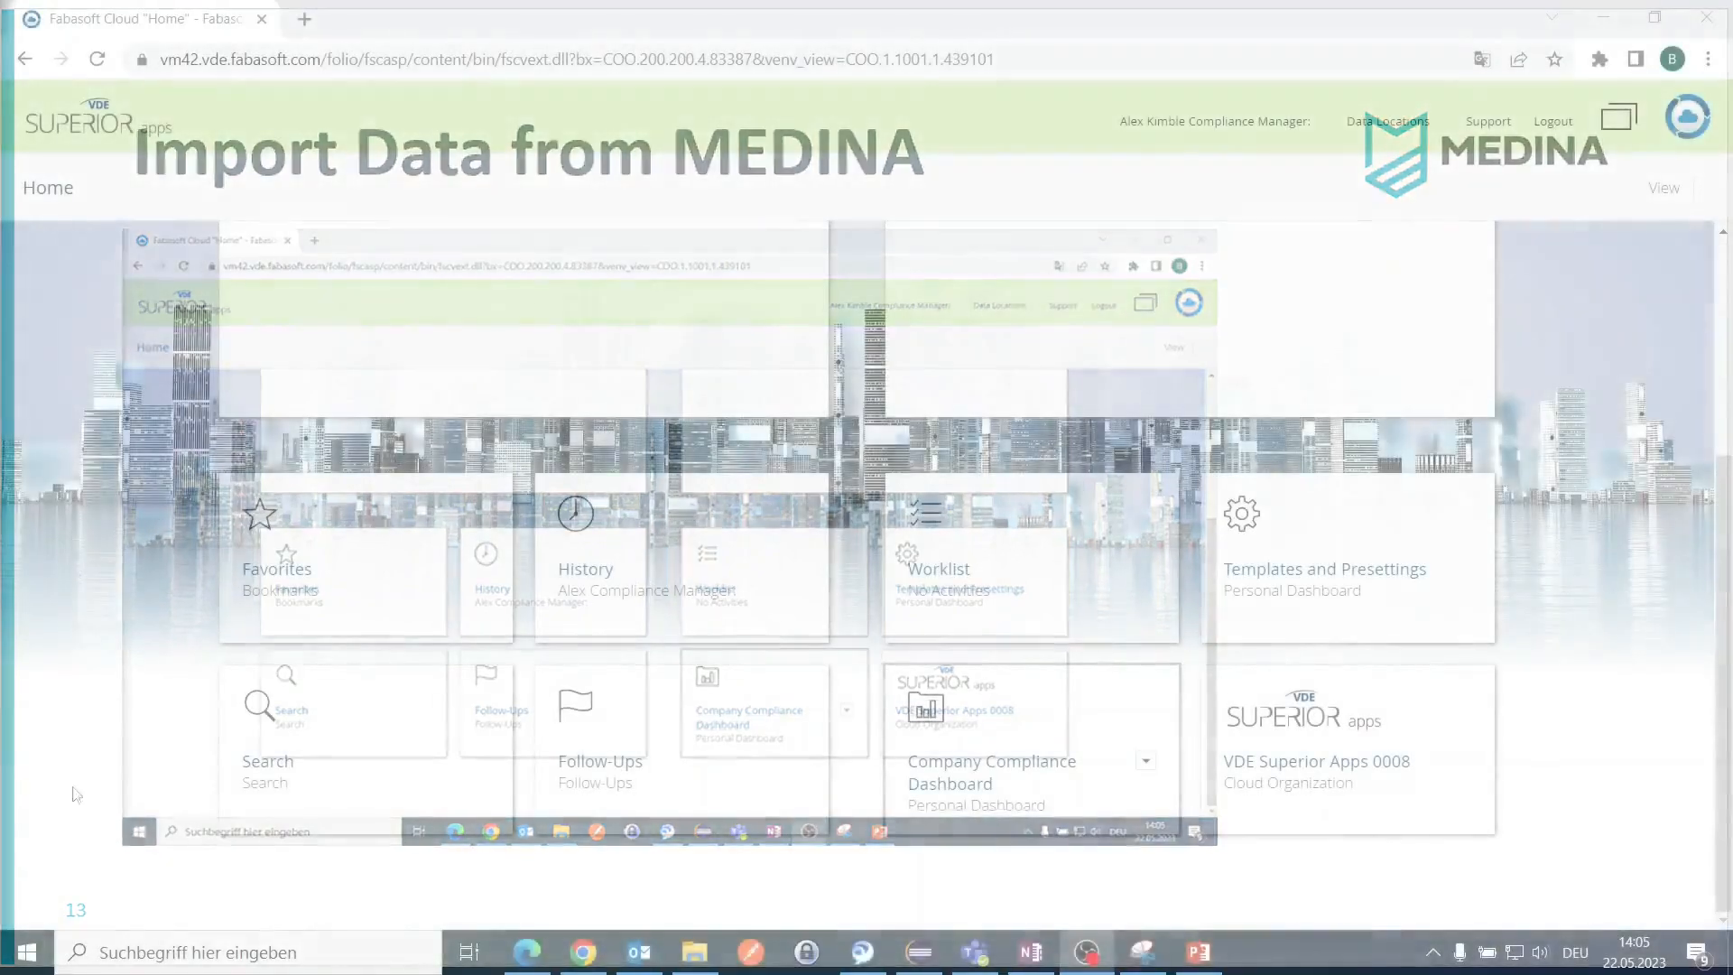
key(ctrl)
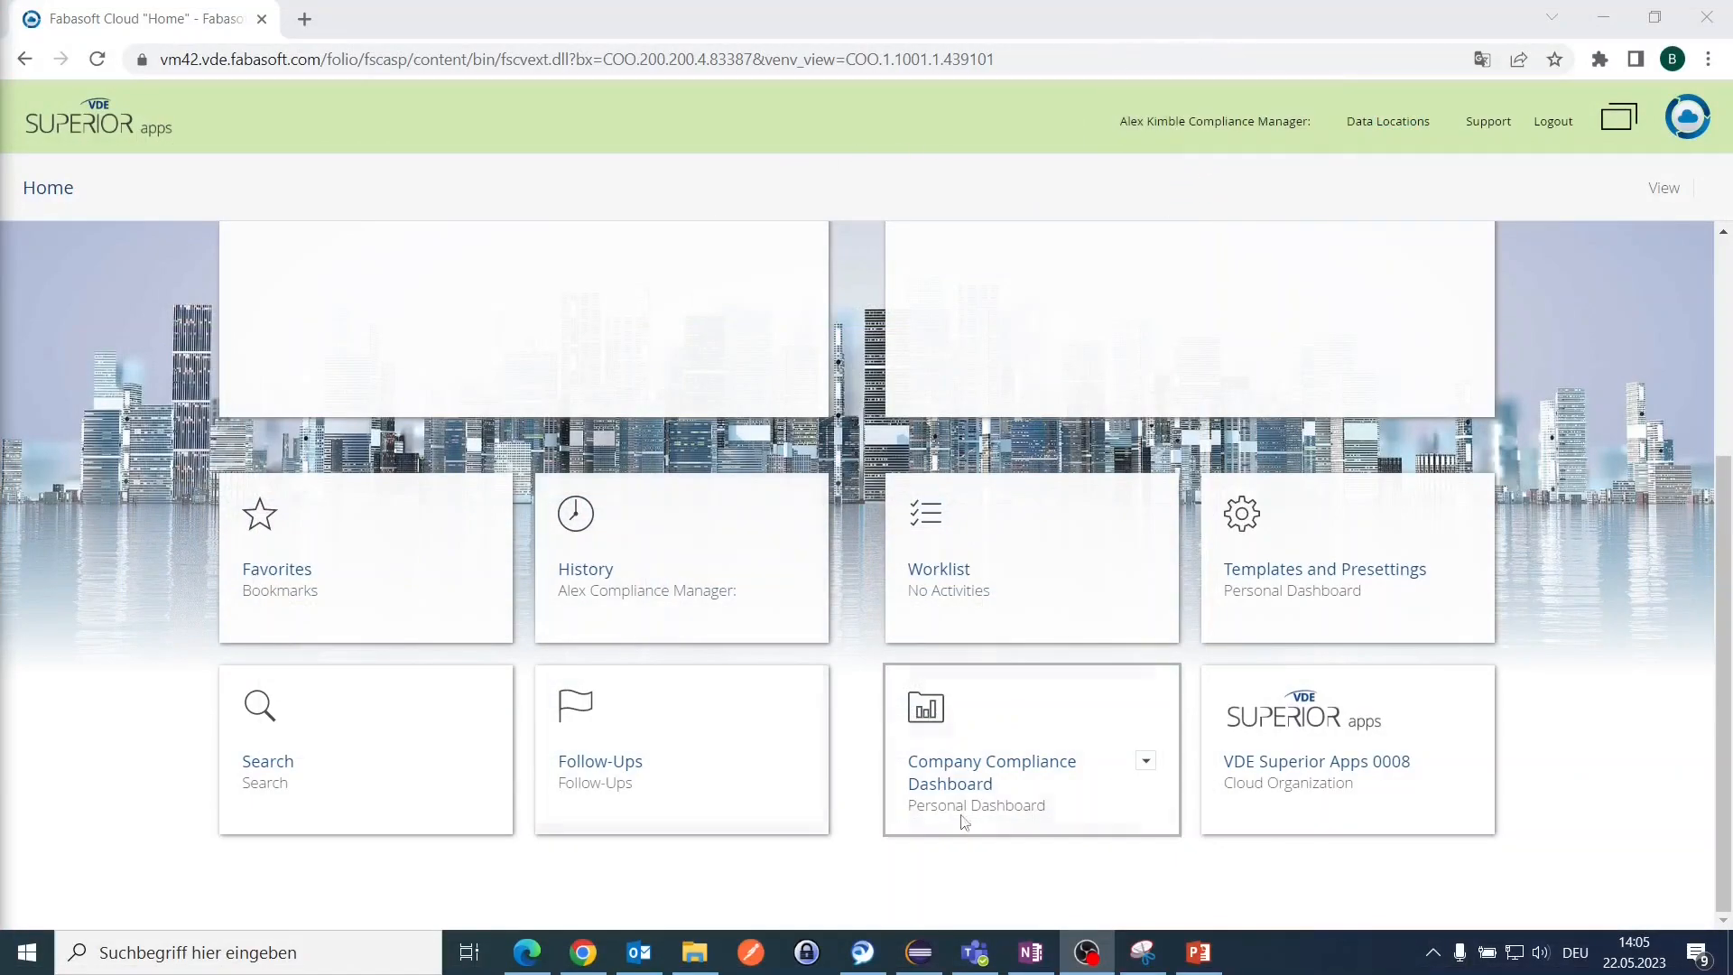
click(1075, 801)
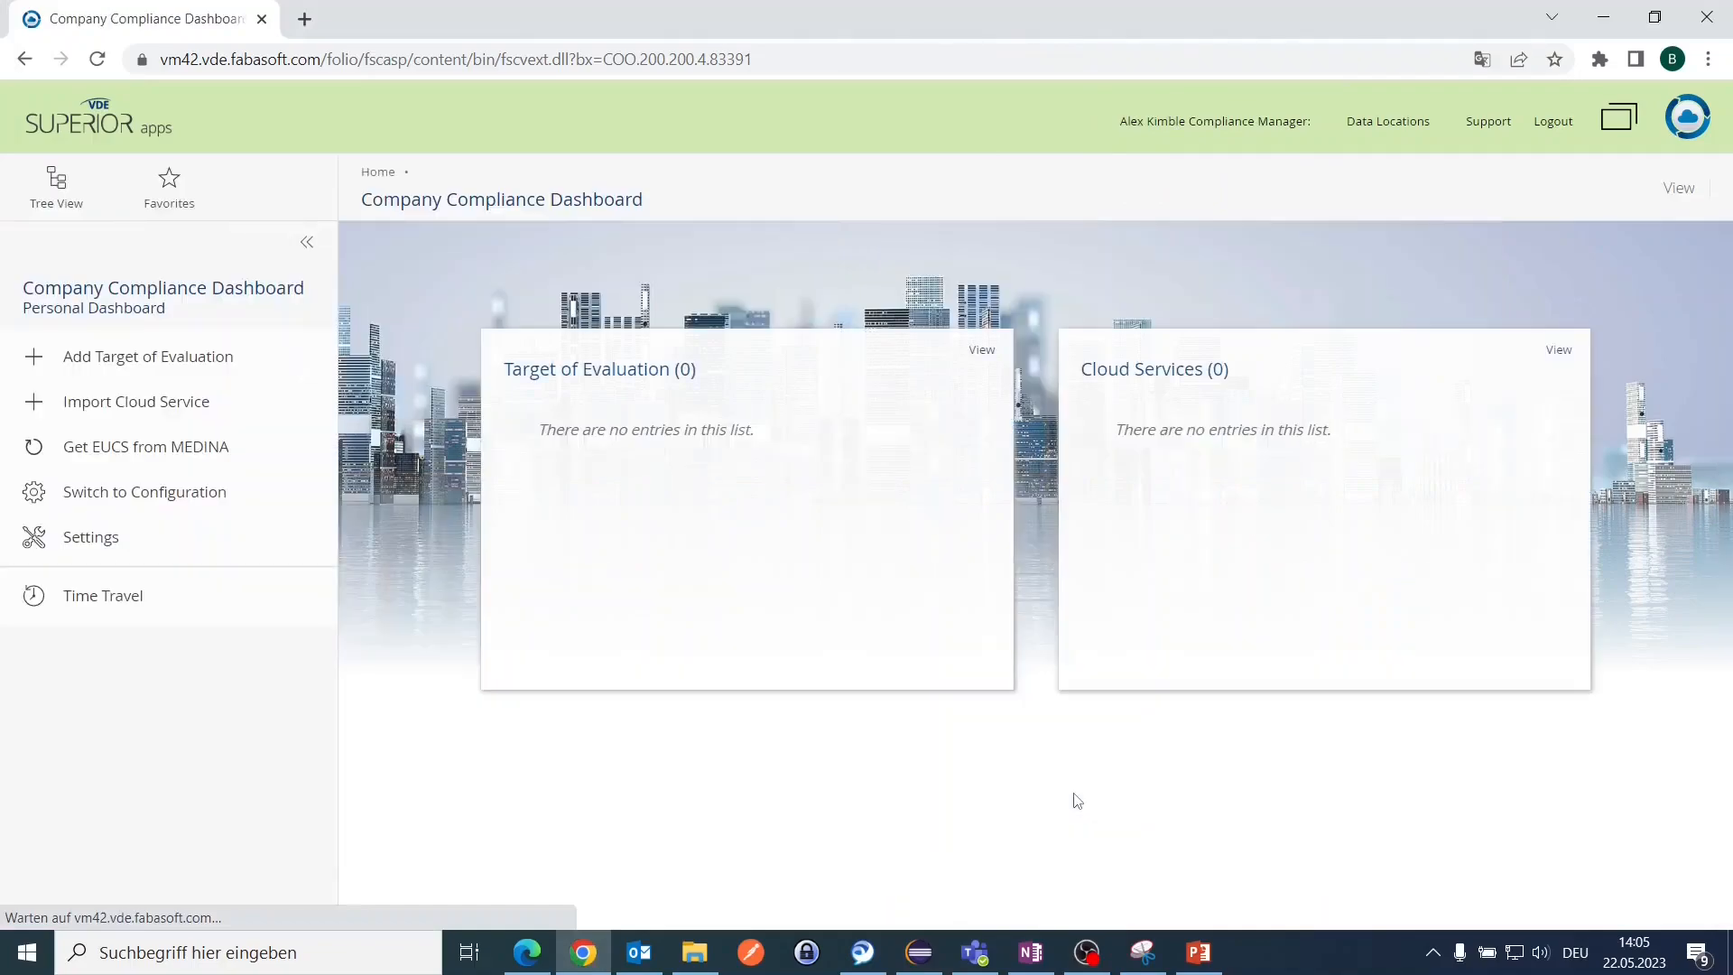
click(125, 451)
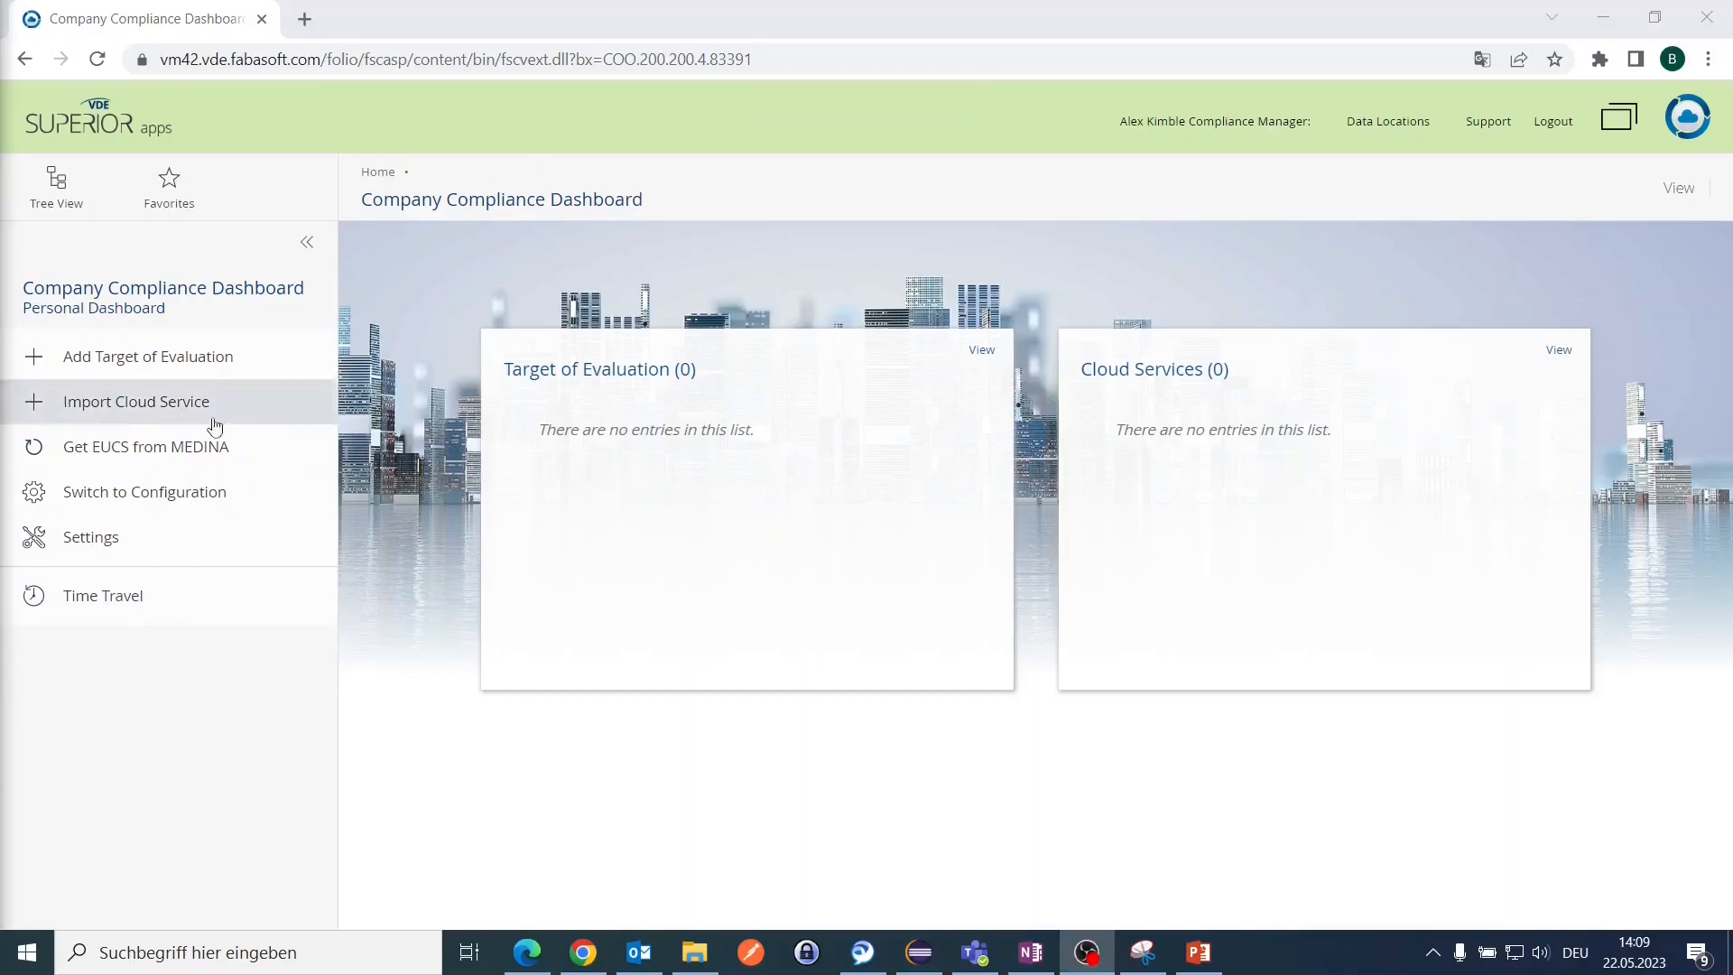
Step: Switch to the configuration room and open the EU Cloud Services (EUCS) certification framework
click(184, 499)
click(184, 499)
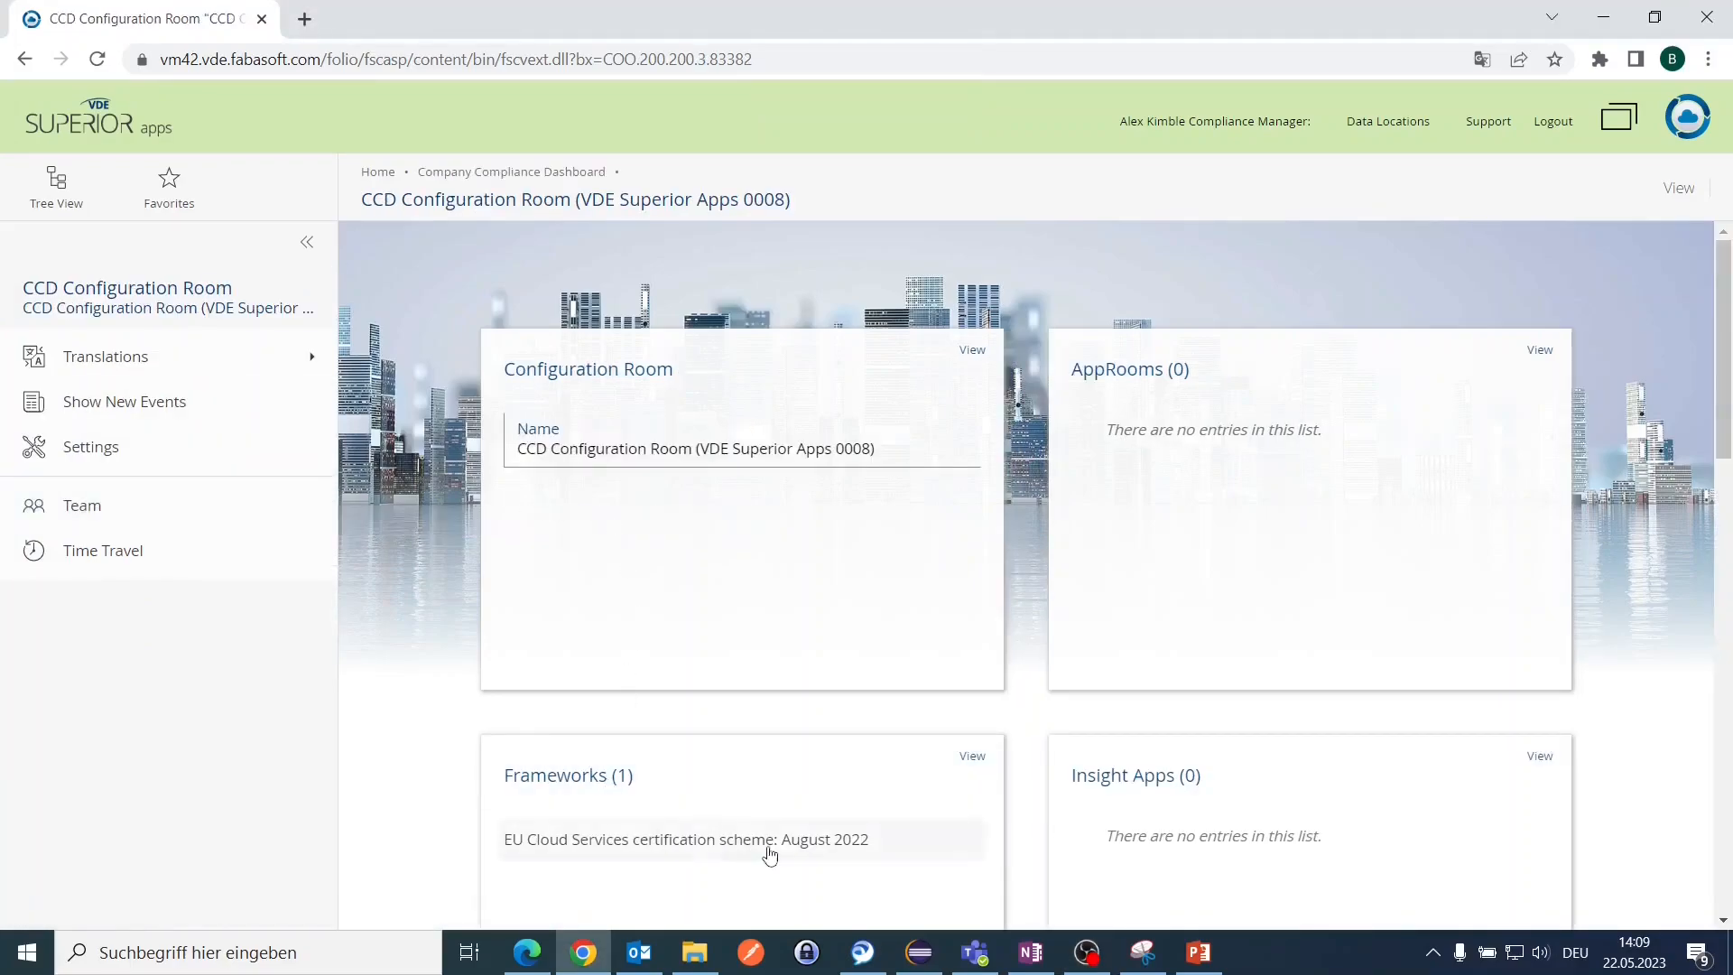
drag(883, 842, 577, 852)
click(586, 855)
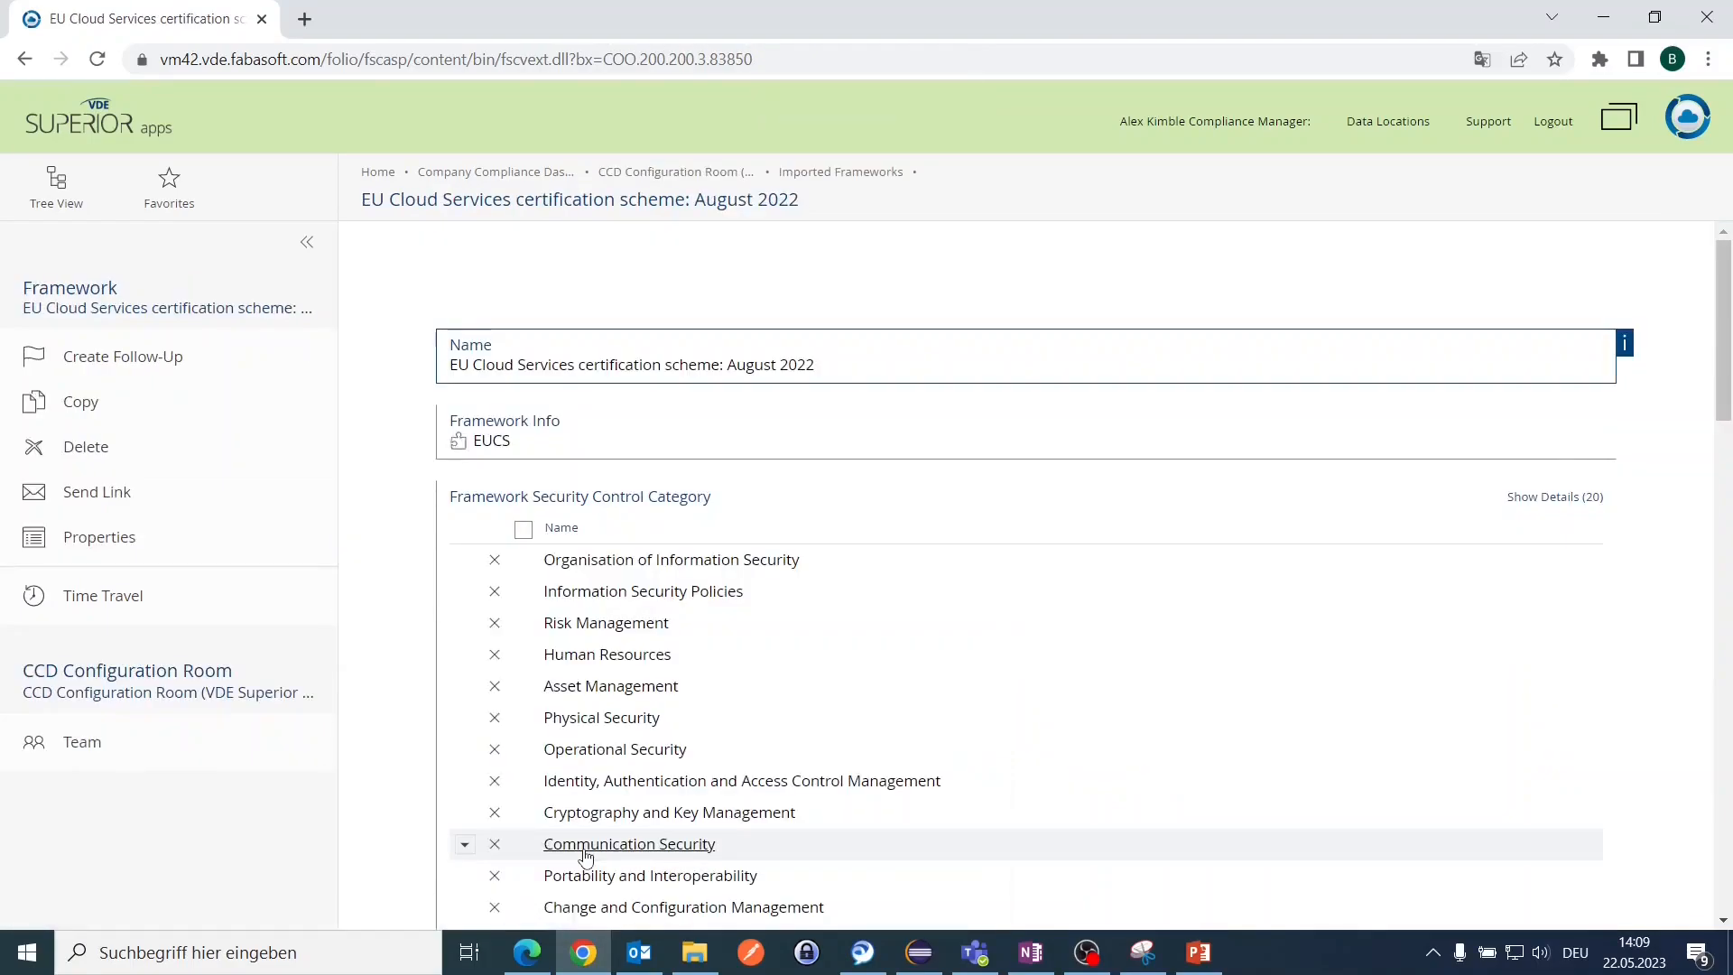
scroll(600, 619, down, 10)
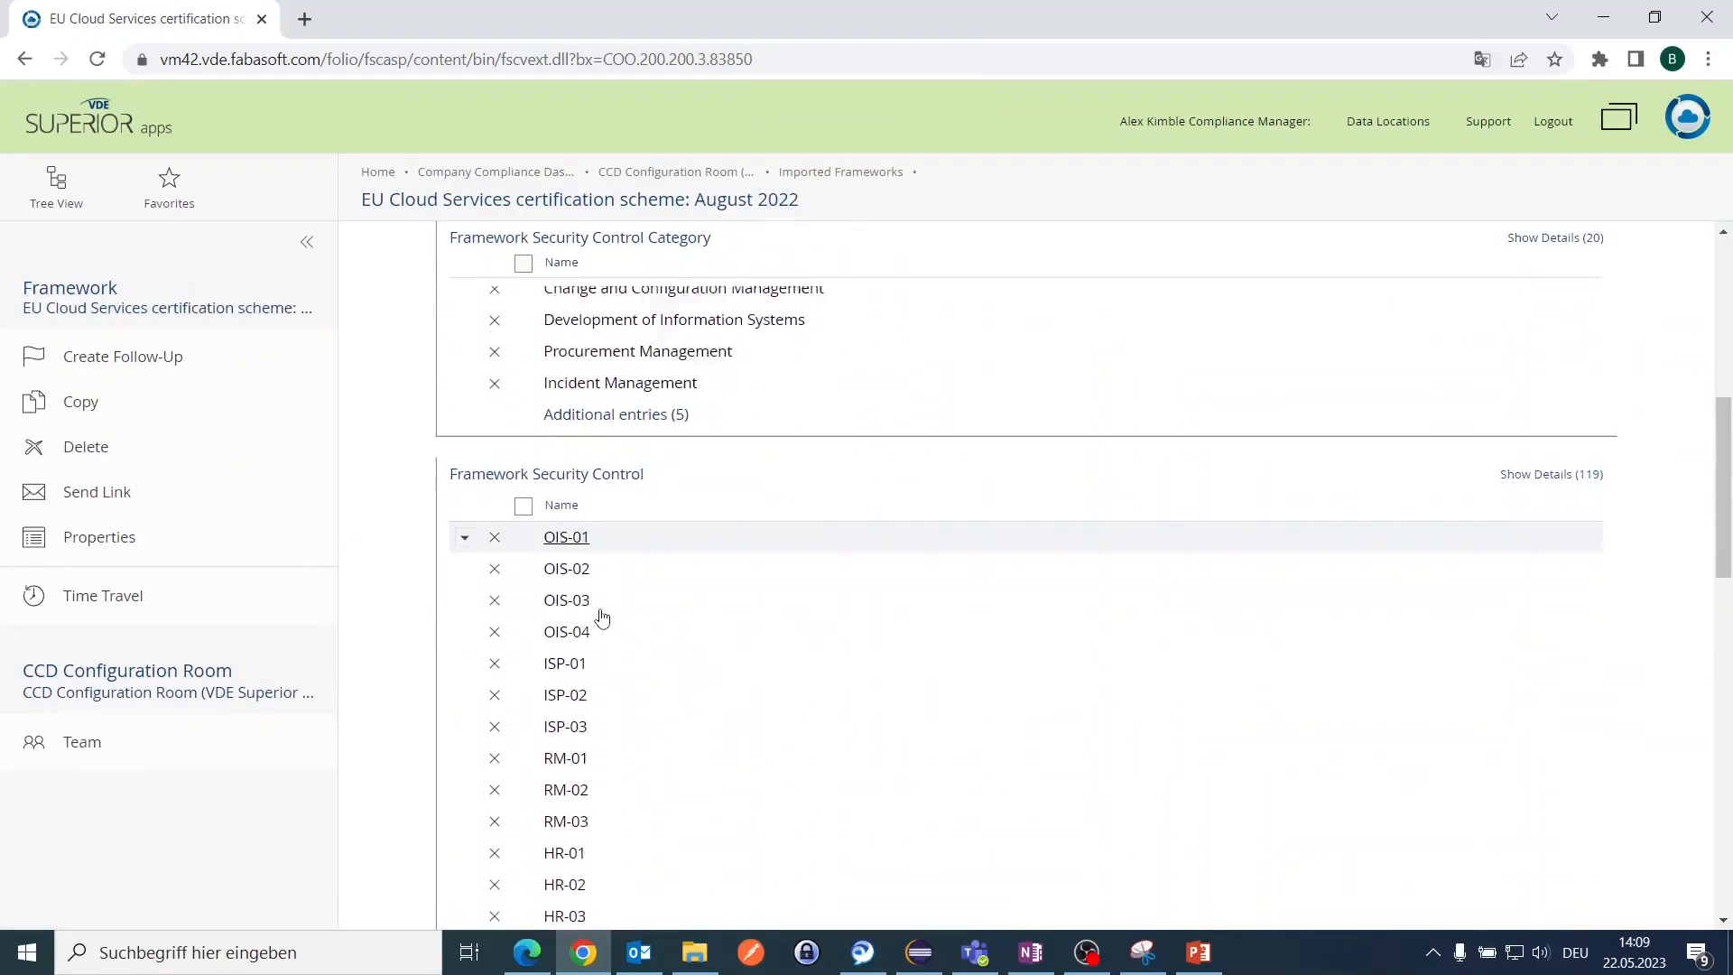
scroll(602, 616, down, 5)
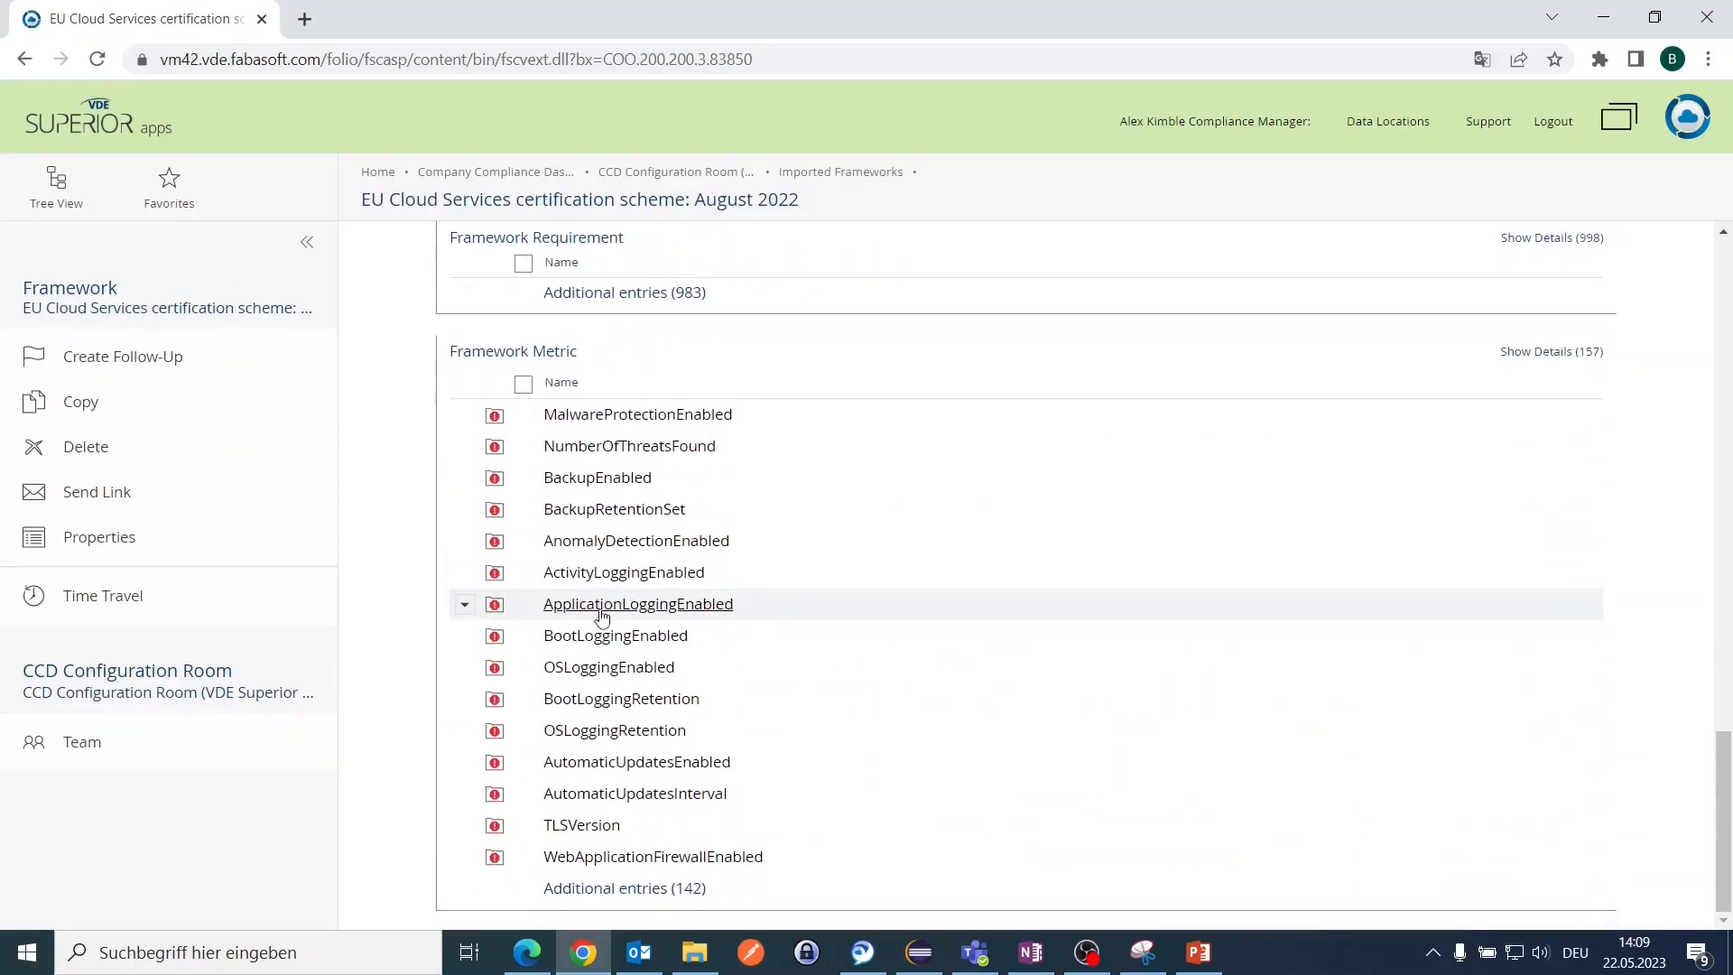
scroll(602, 616, up, 15)
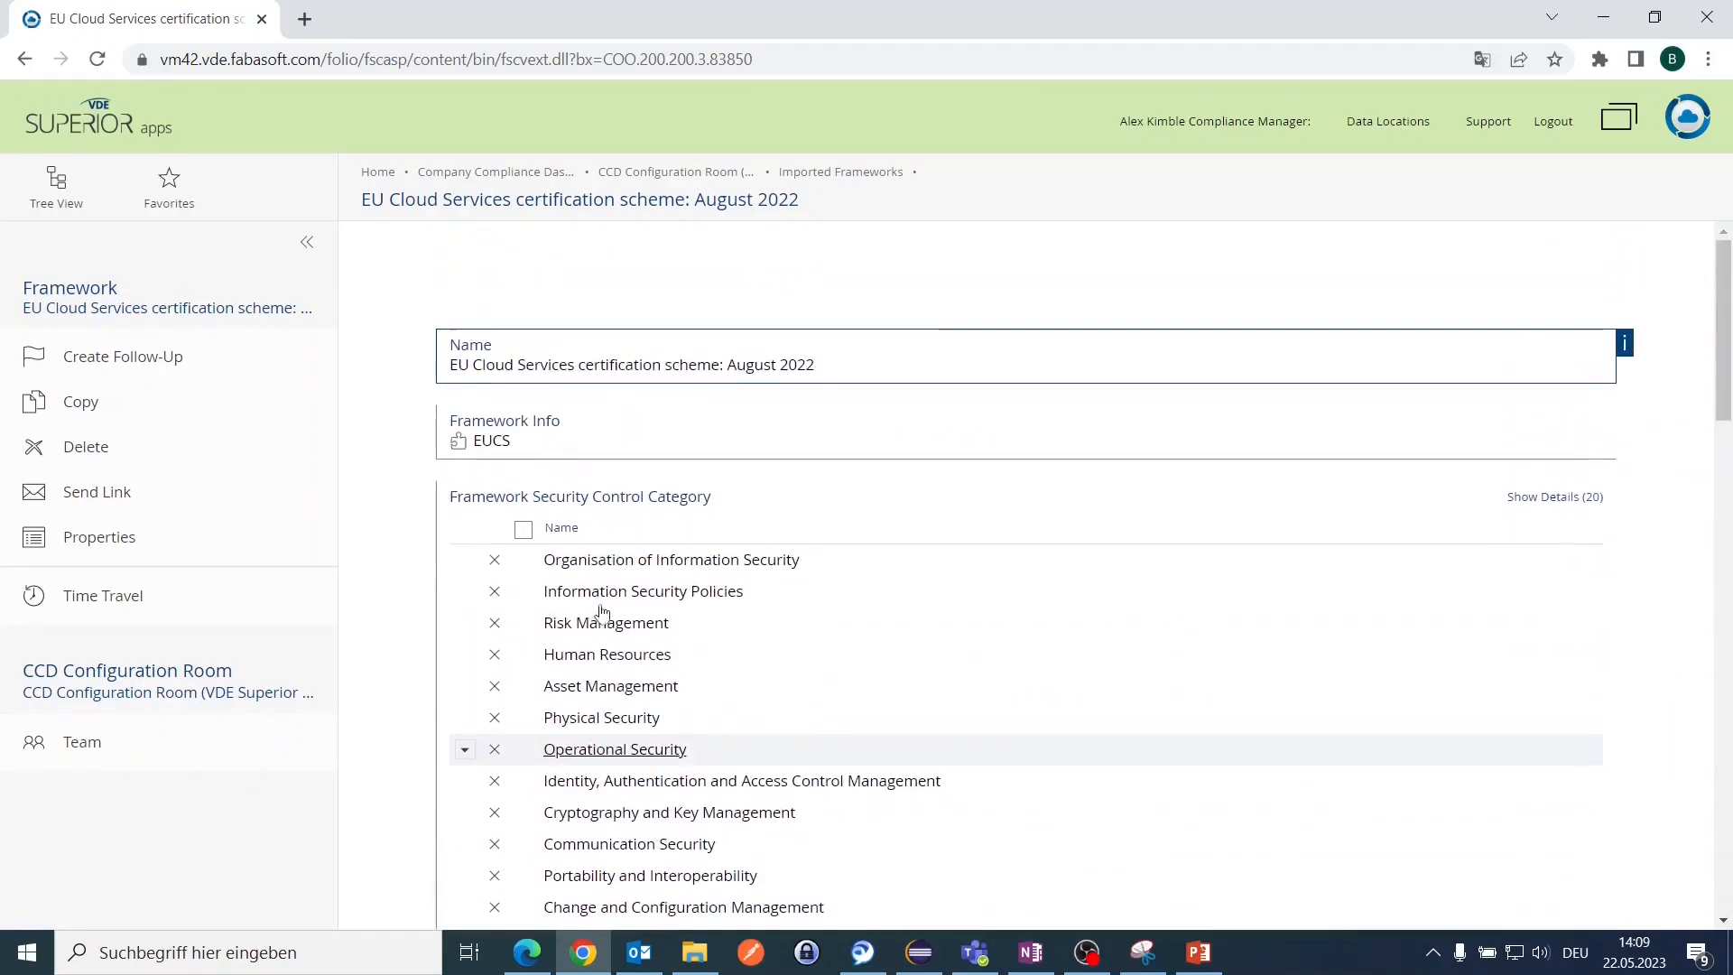
Step: Drill into Organisation of Information Security, OIS-01 and requirement OIS-01.1B, then return to the category
click(592, 560)
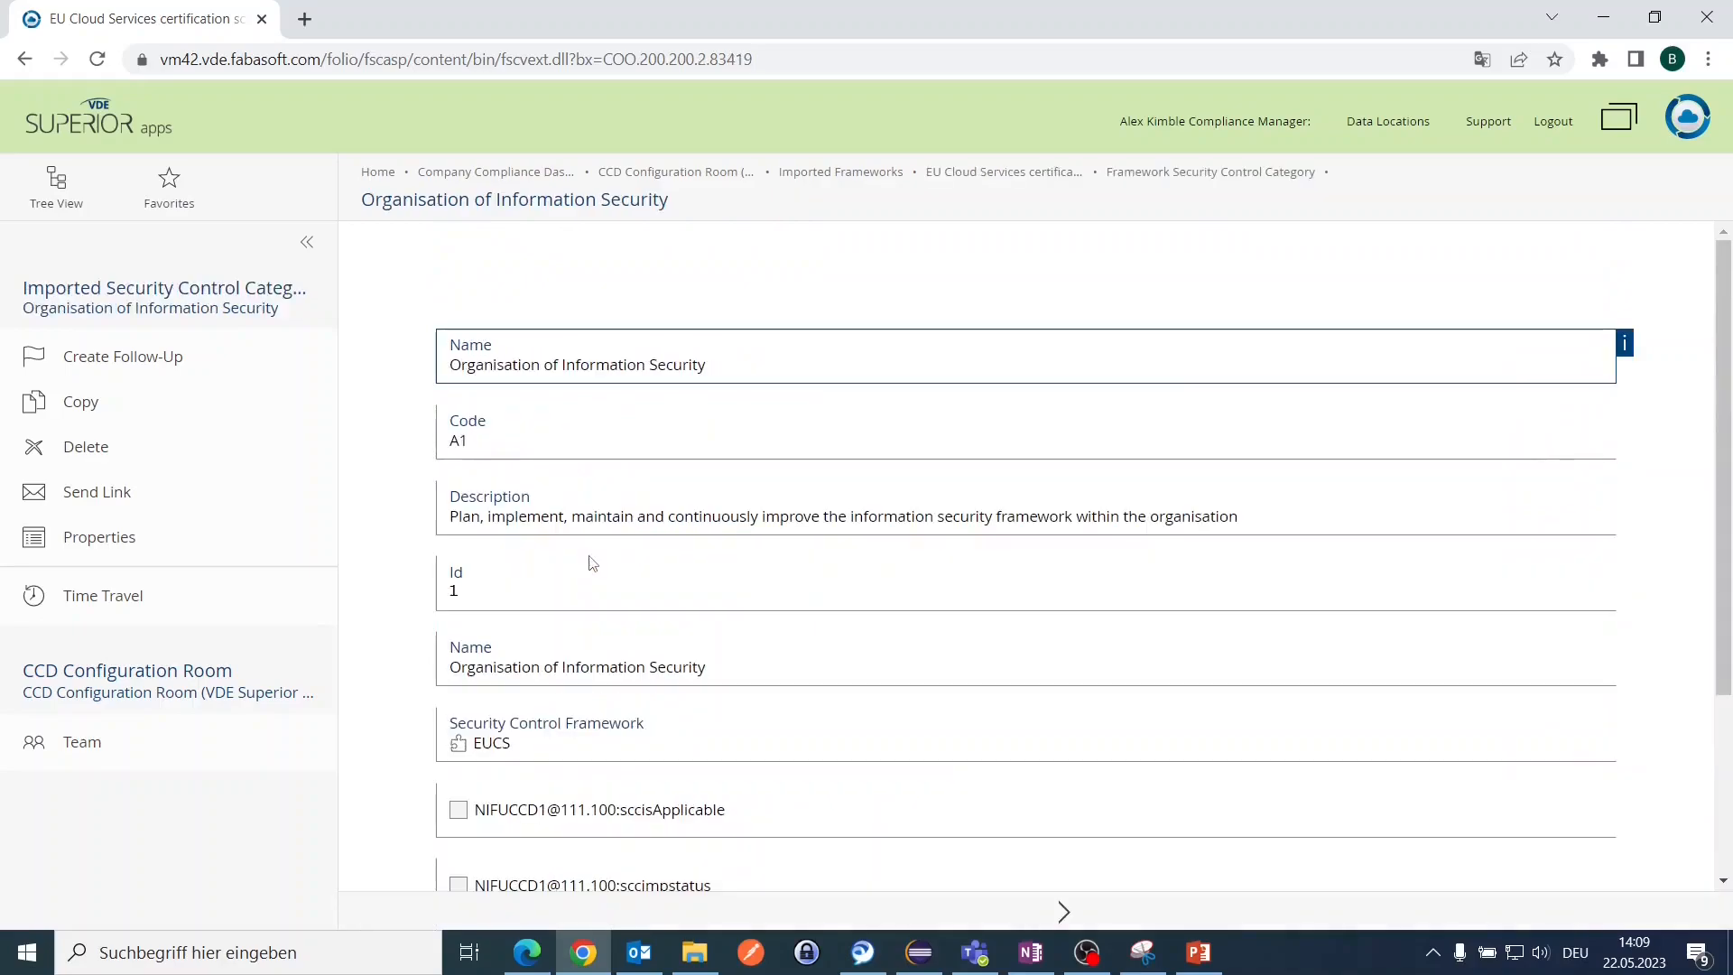
scroll(642, 564, down, 3)
click(559, 761)
scroll(652, 717, down, 5)
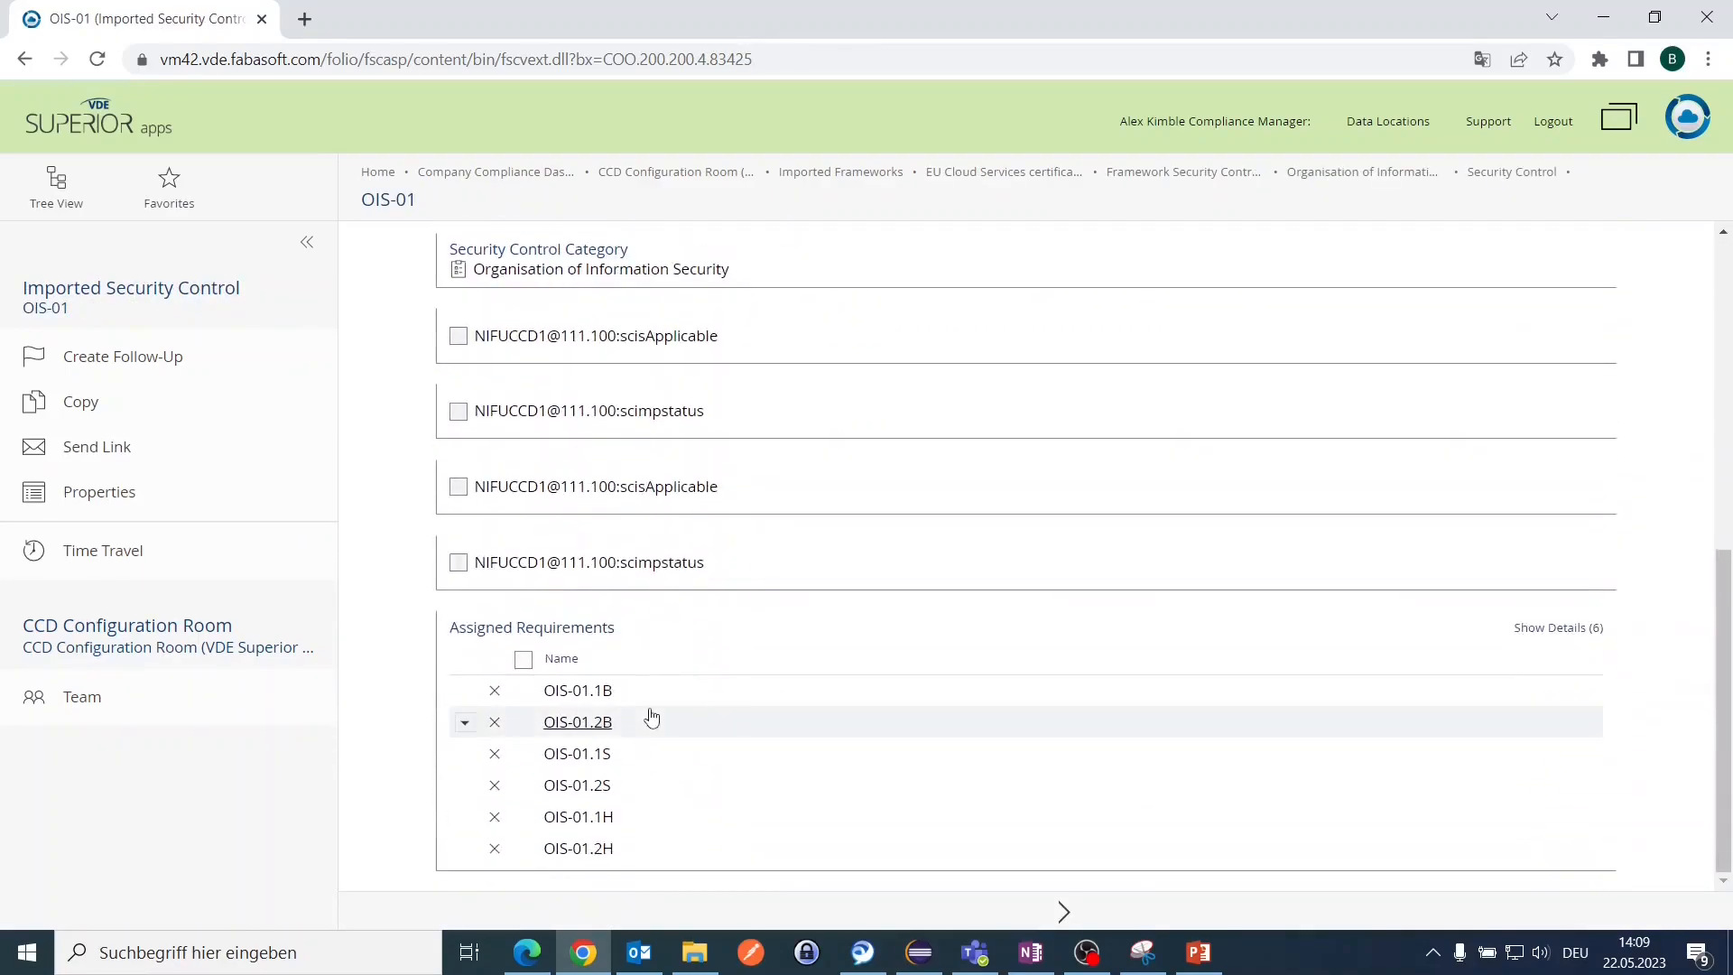
click(586, 690)
scroll(588, 695, down, 3)
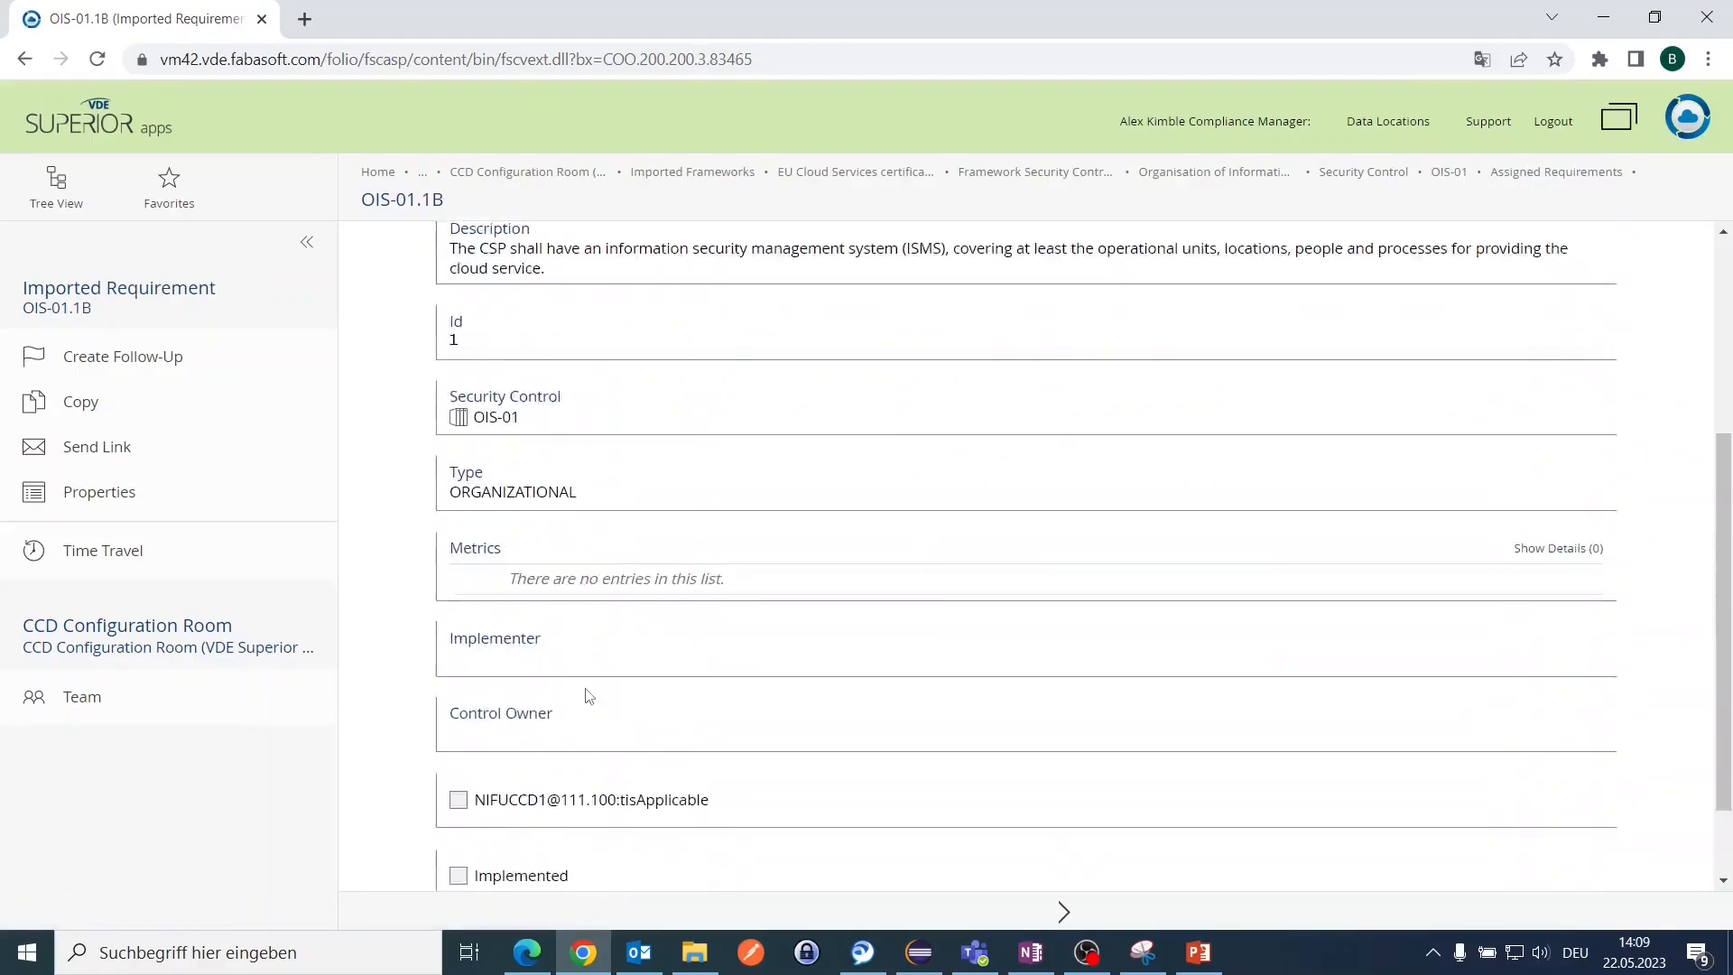
scroll(588, 695, down, 2)
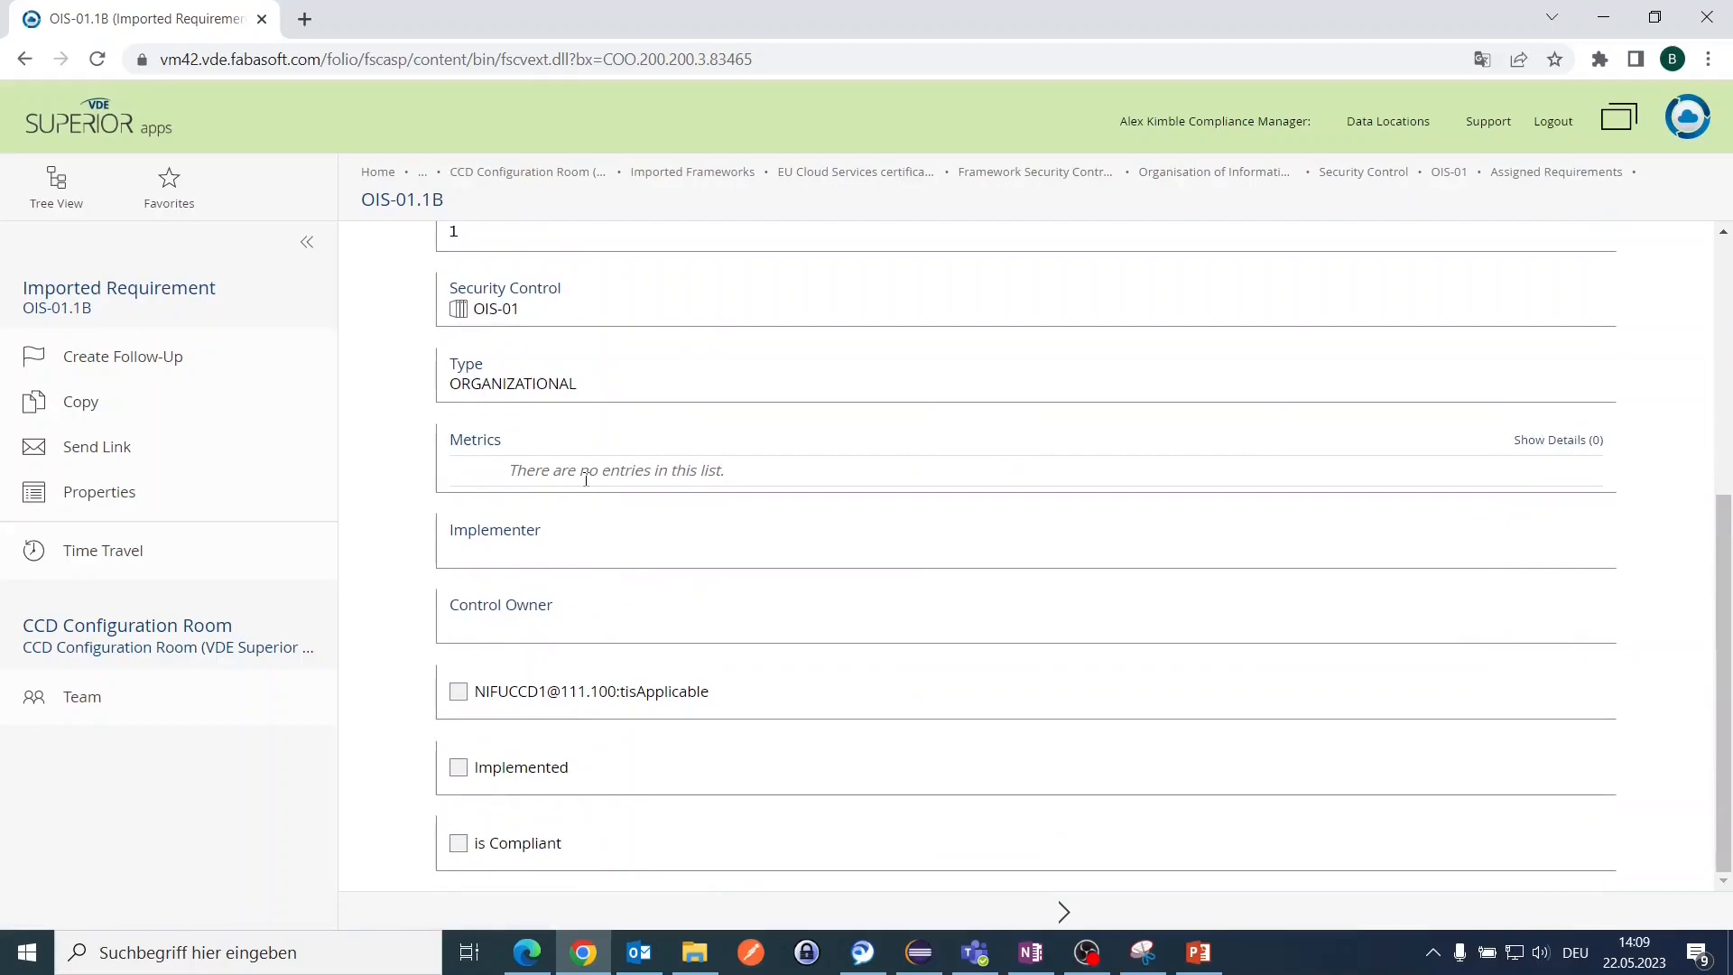
scroll(586, 478, up, 5)
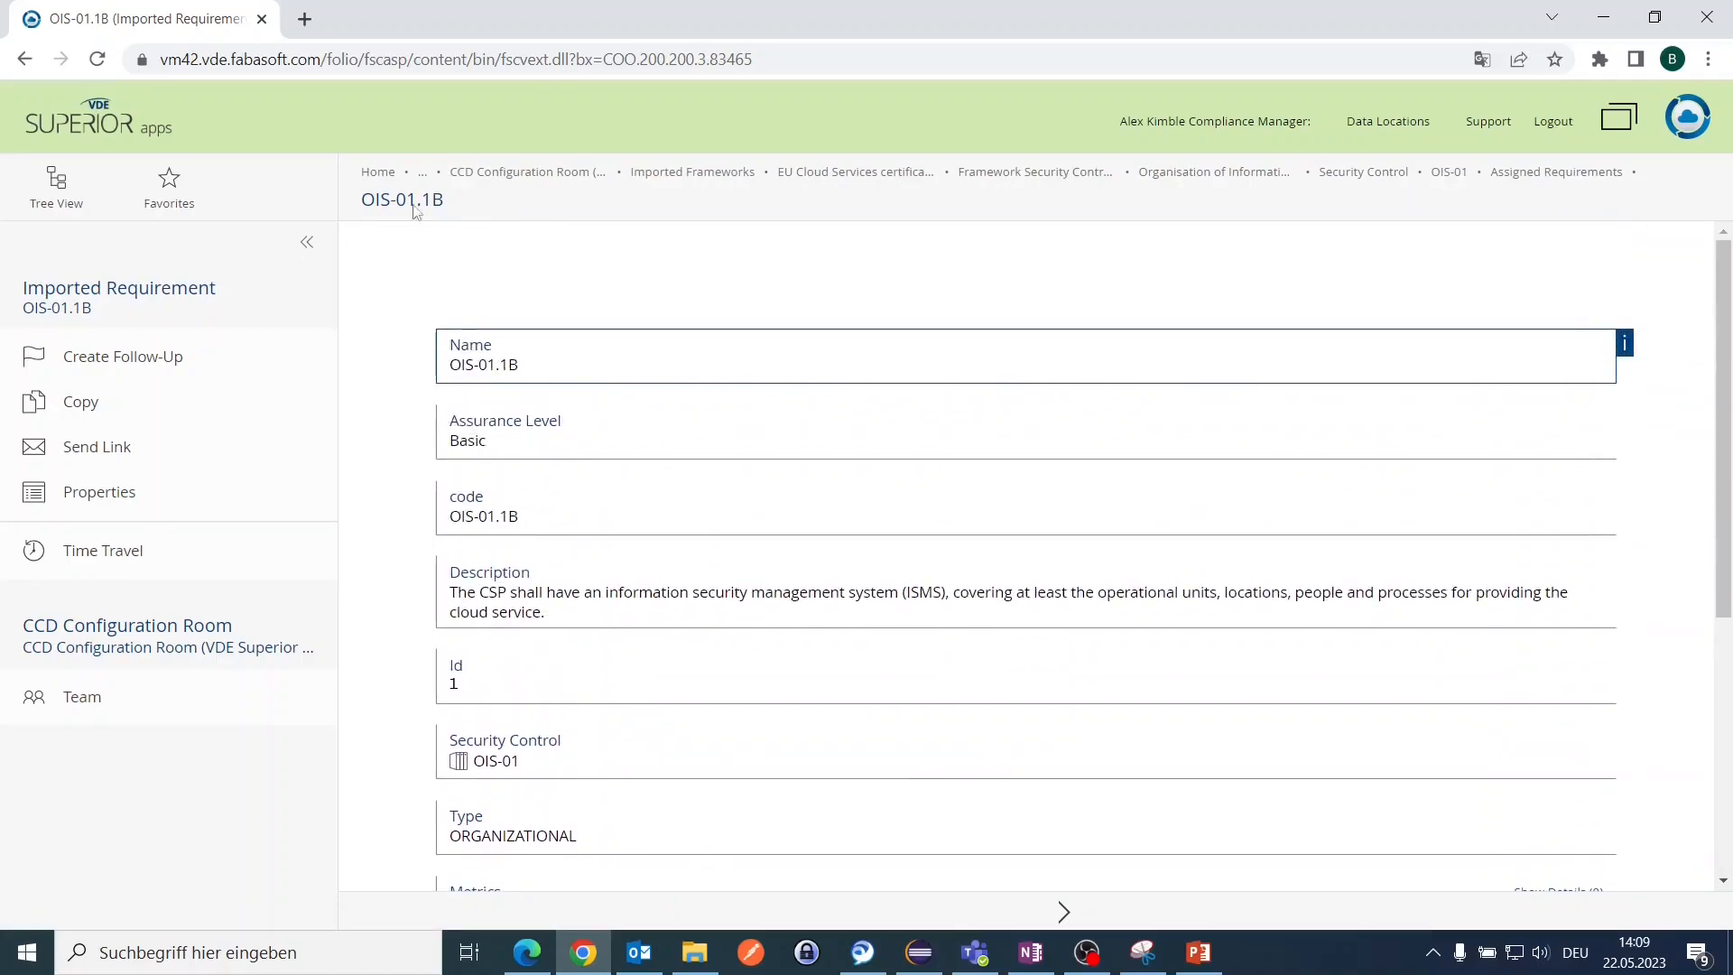
click(1382, 177)
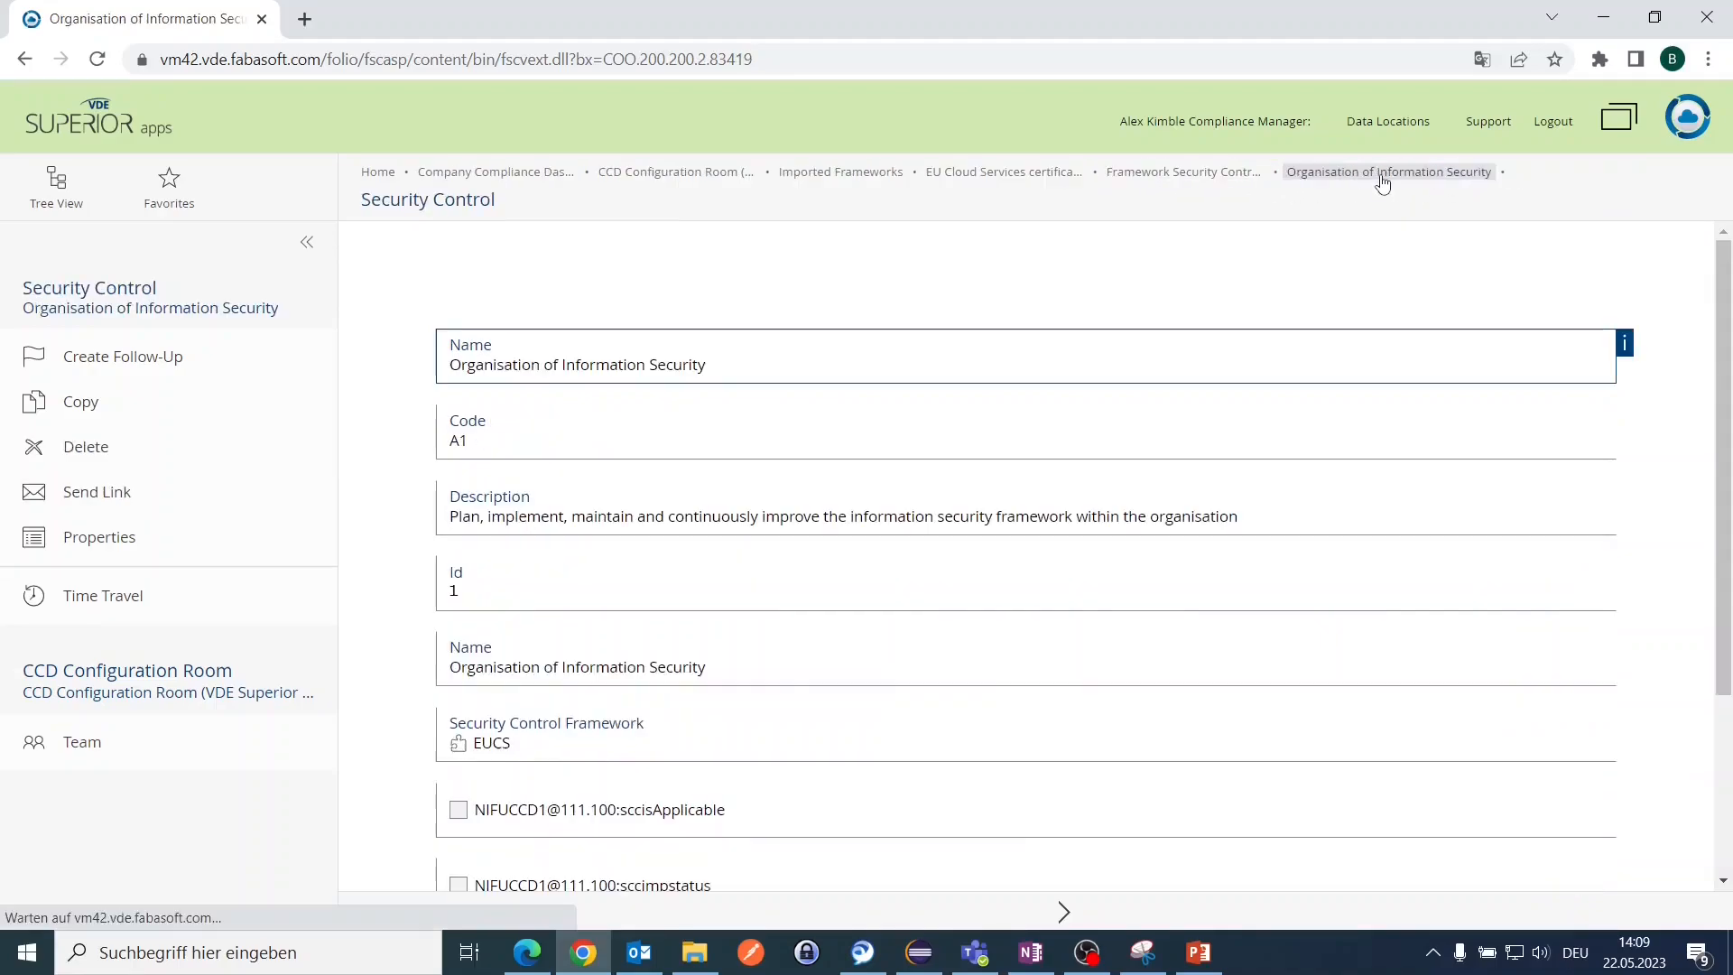
scroll(663, 825, down, 3)
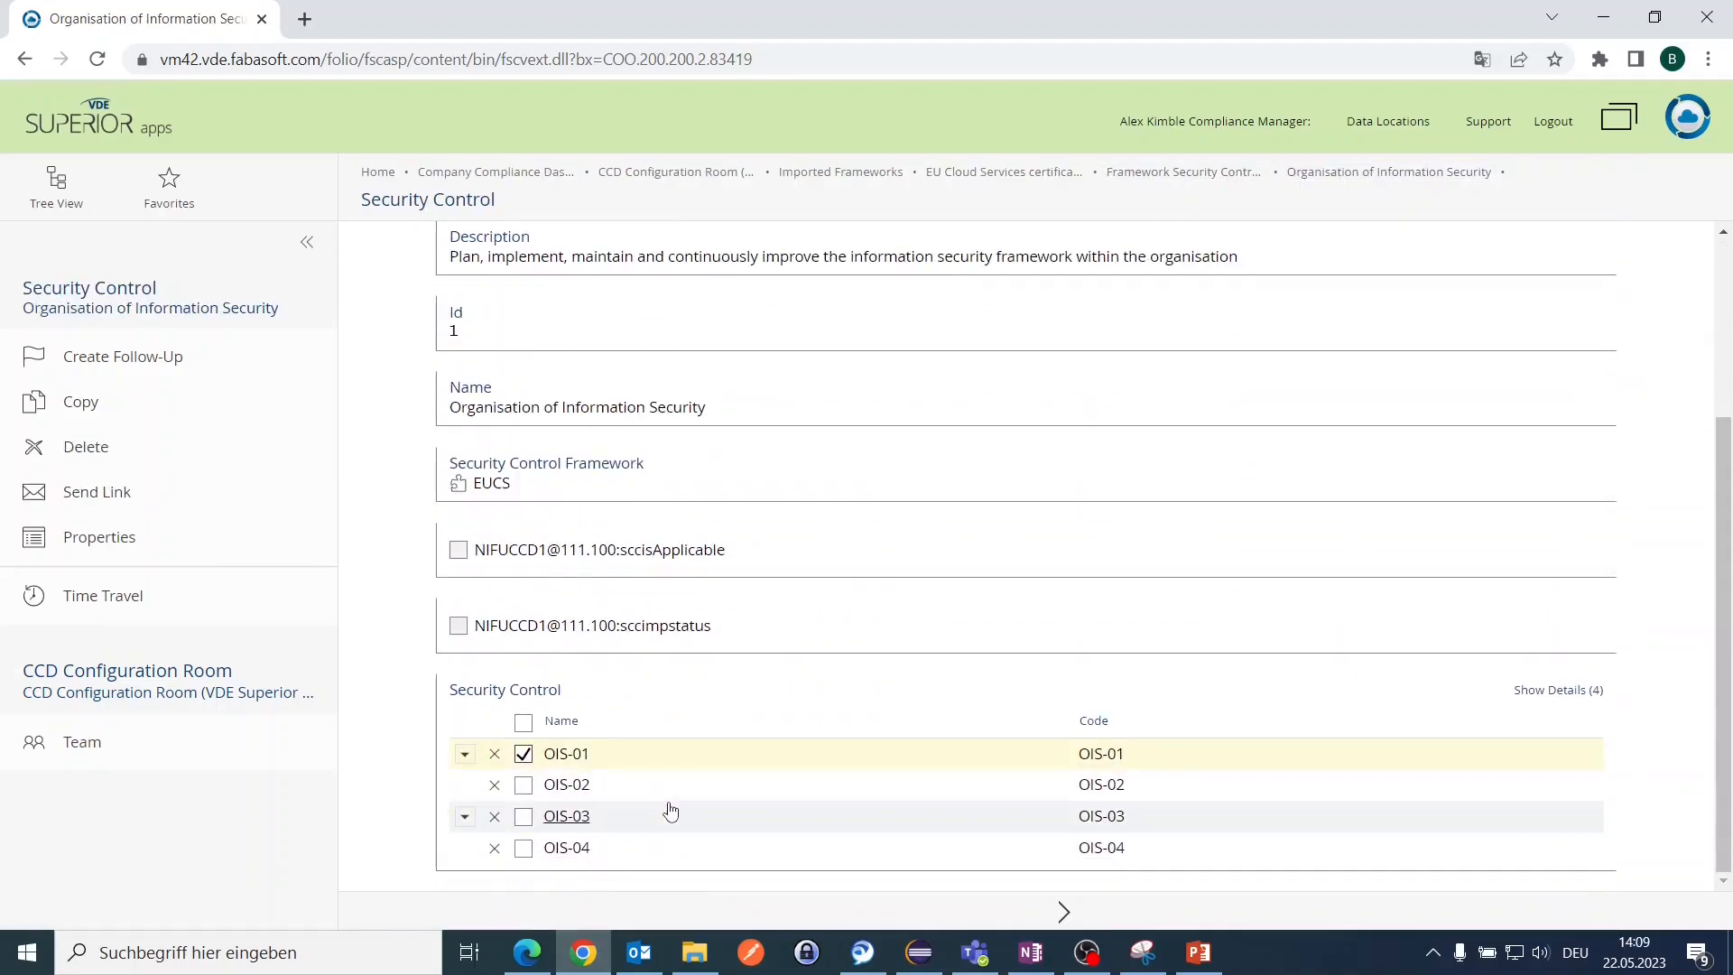
Step: Add an Assigned Requirements column to the security control list to review it, then cancel without saving
right_click(528, 754)
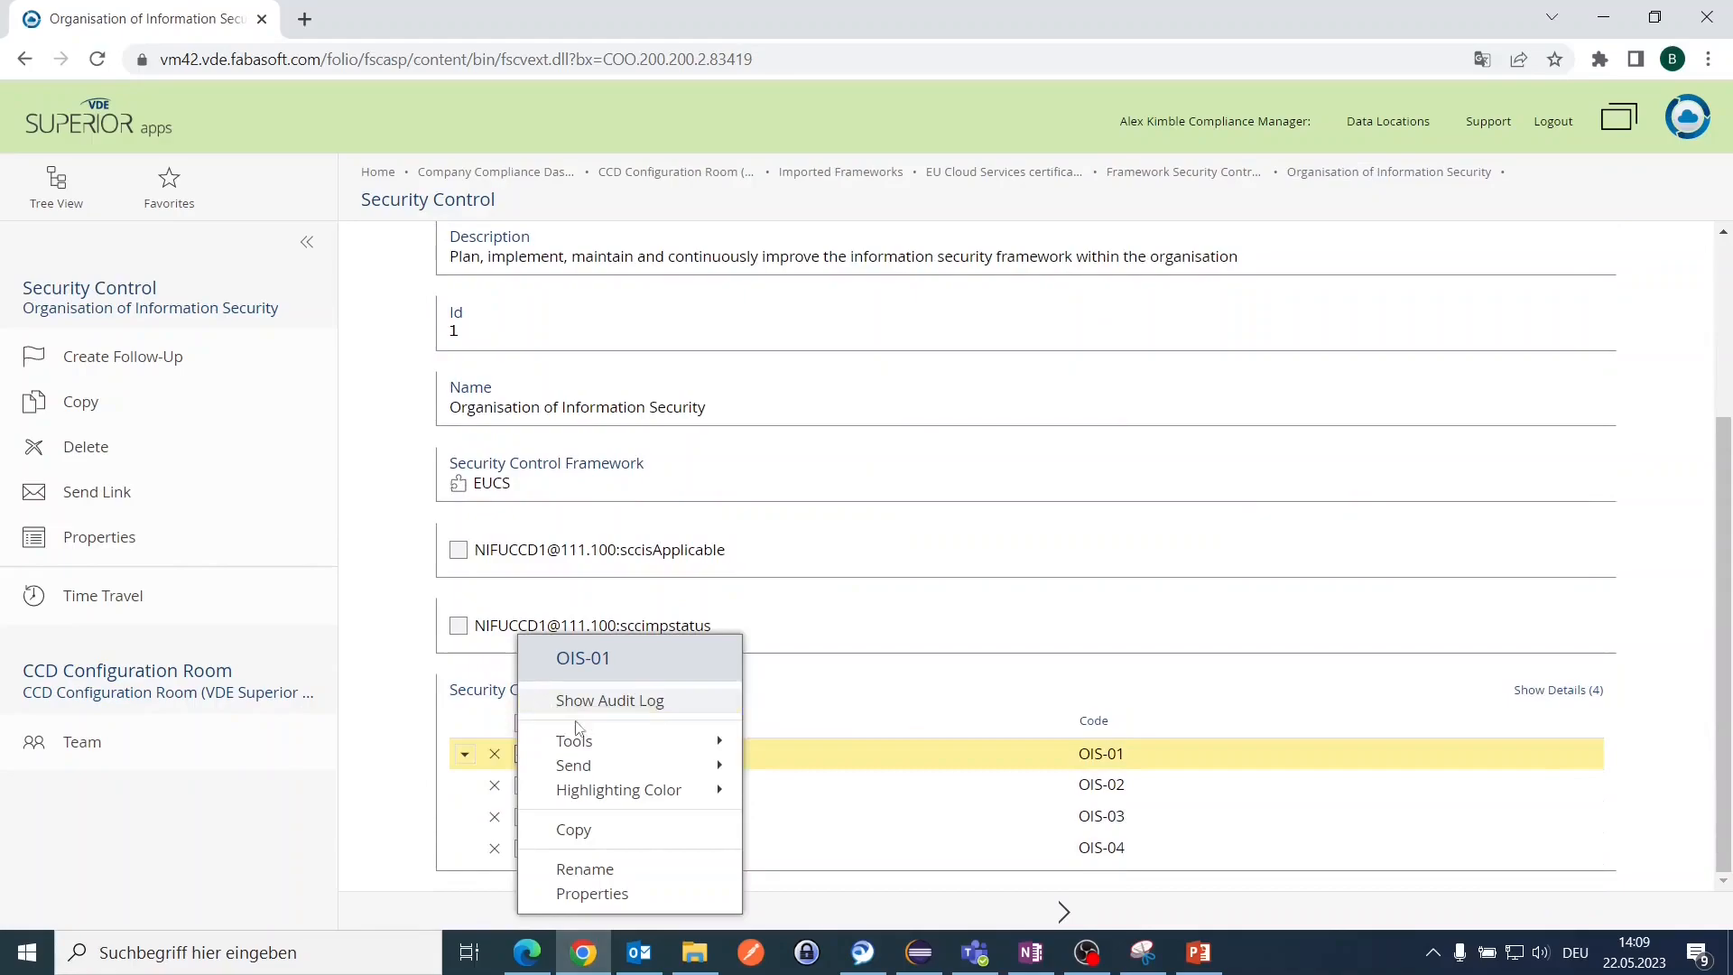
click(864, 688)
click(544, 692)
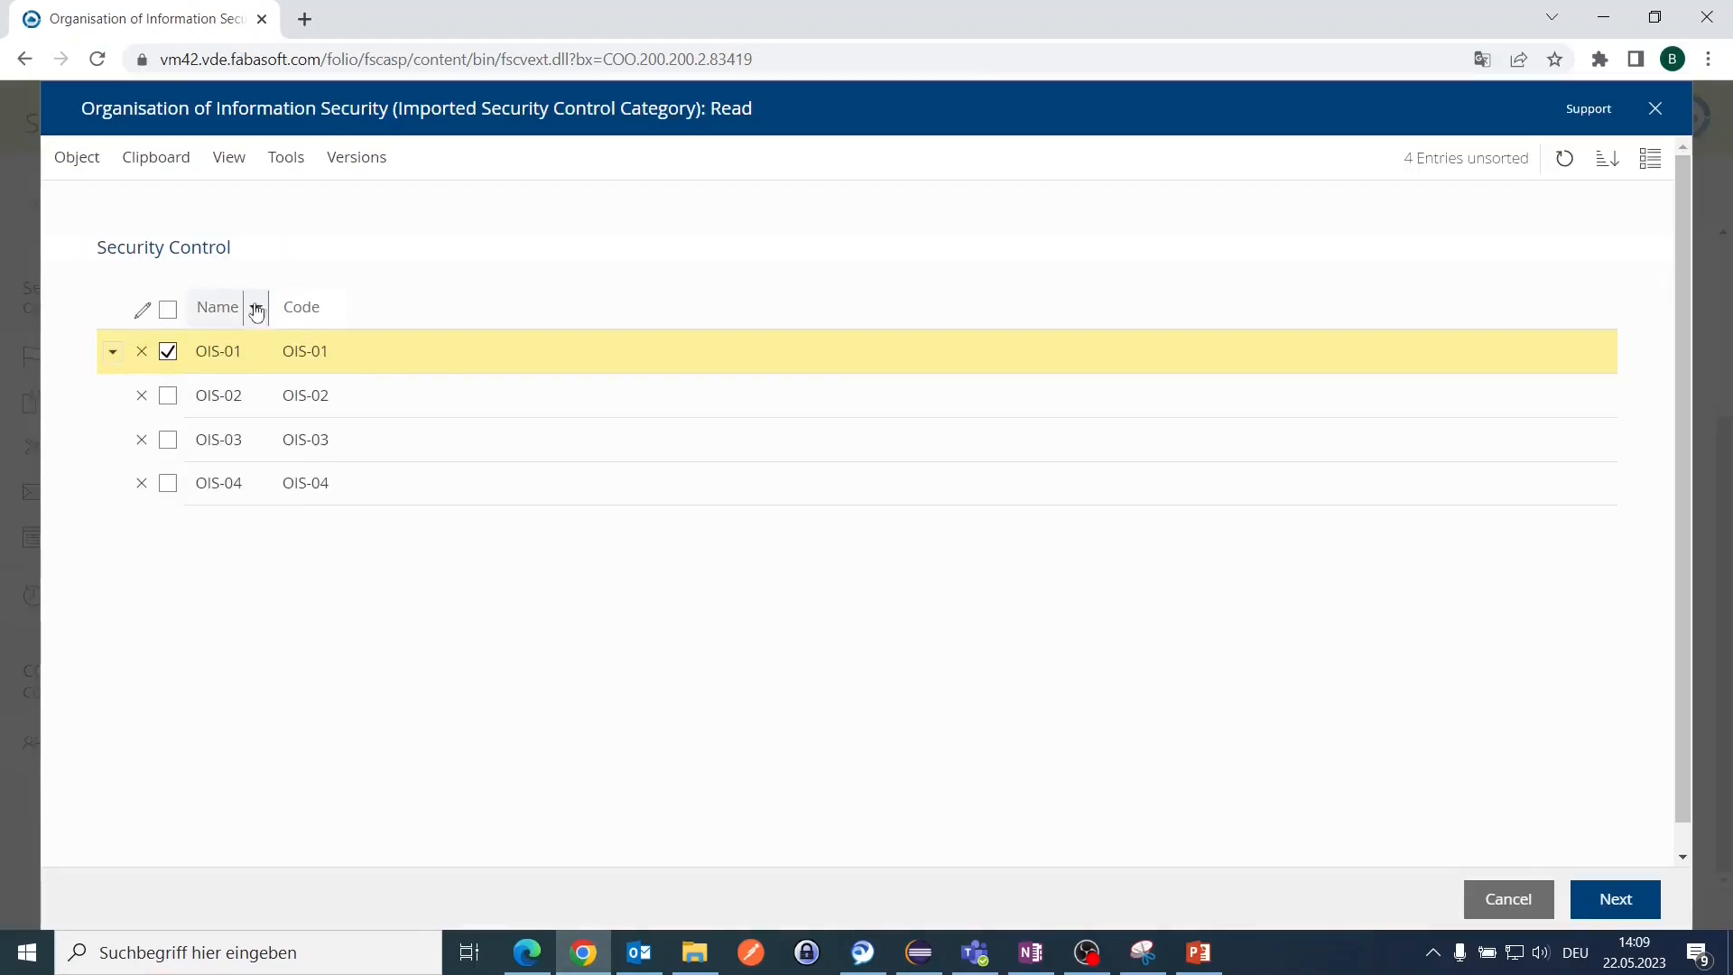
click(337, 308)
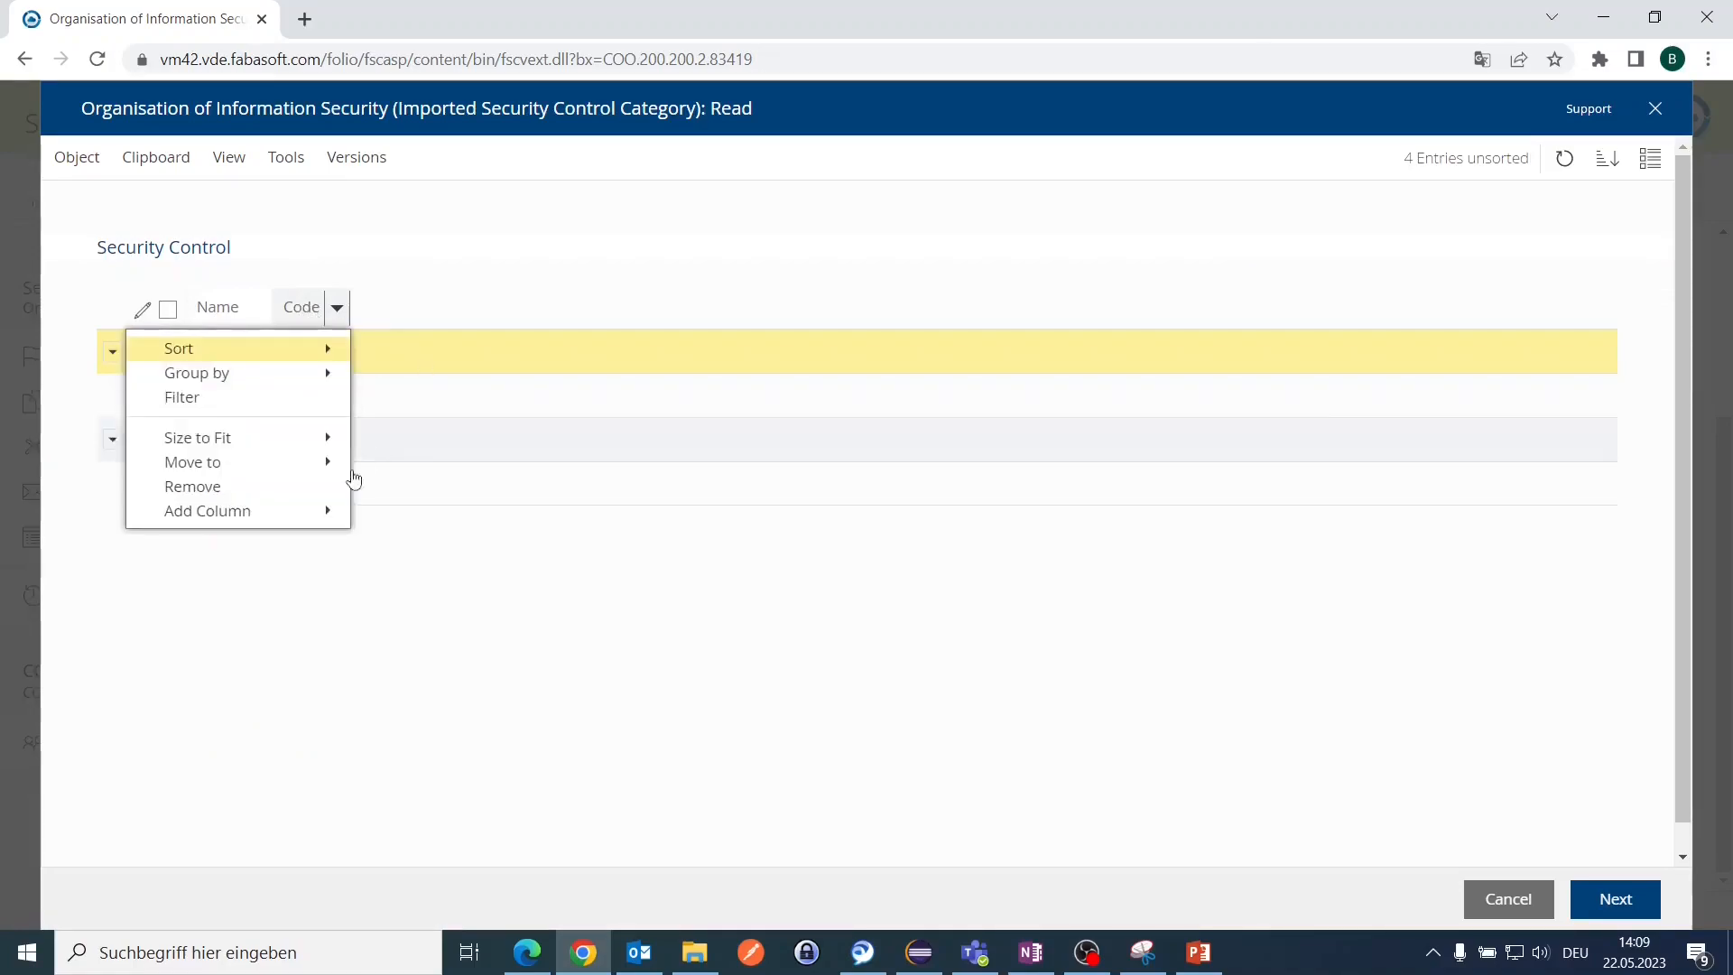
mouse_move(298, 510)
mouse_move(492, 511)
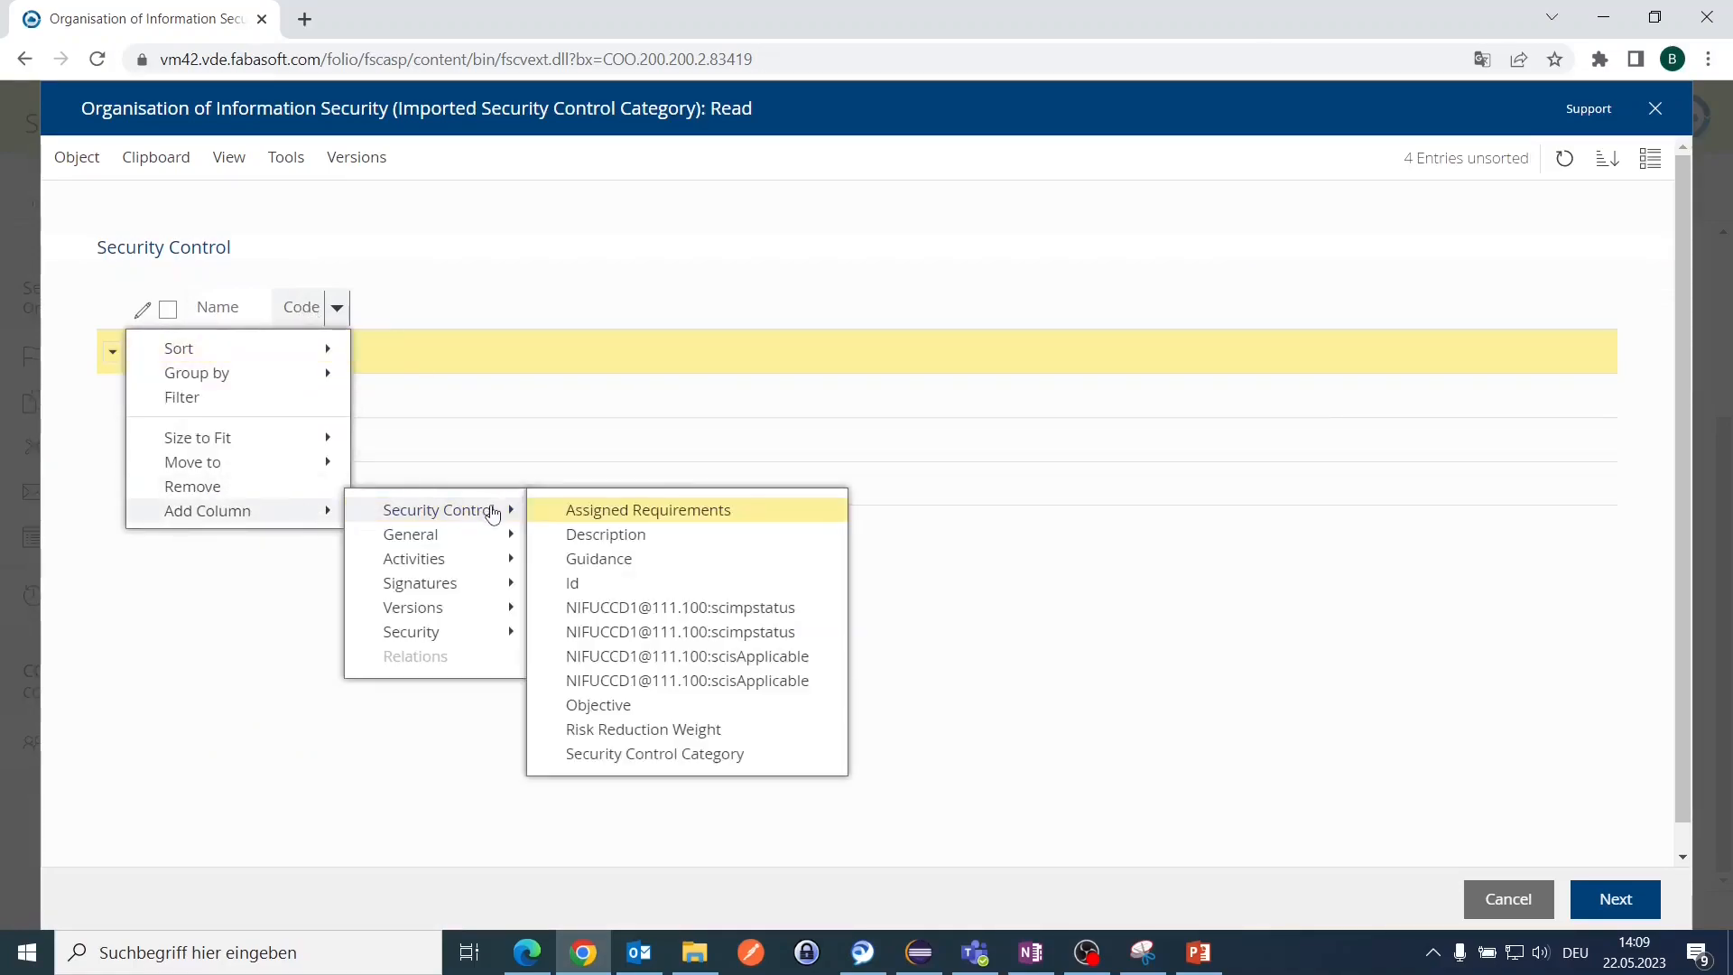
click(605, 517)
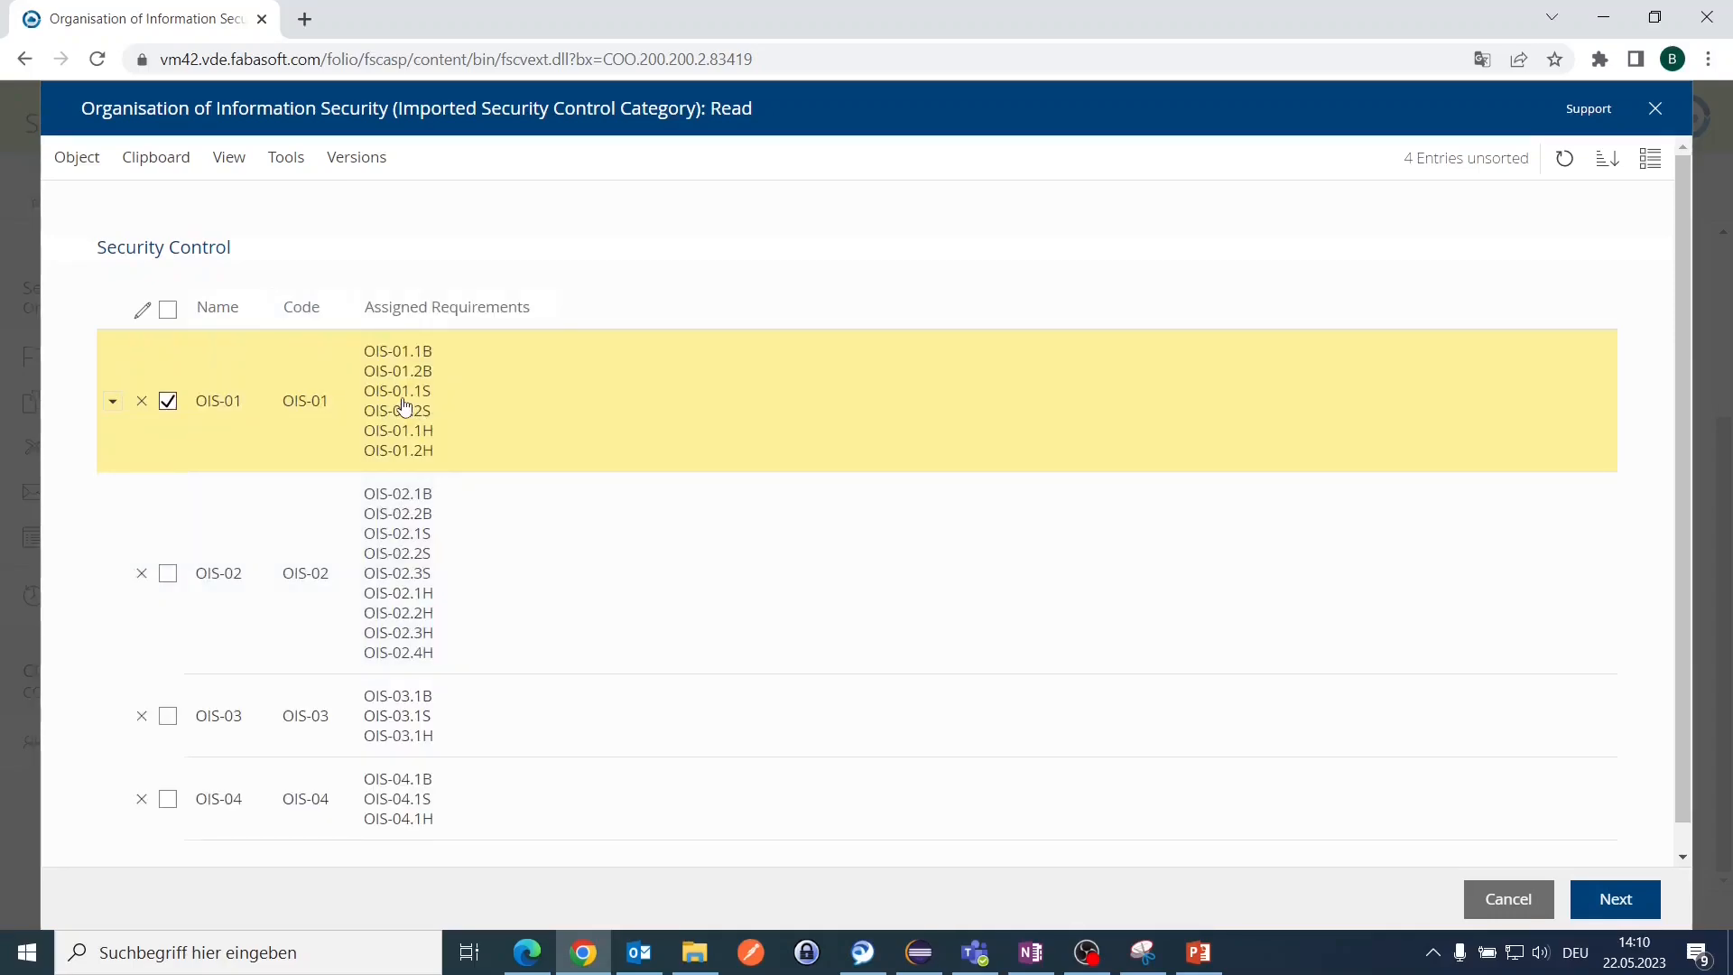
click(1523, 899)
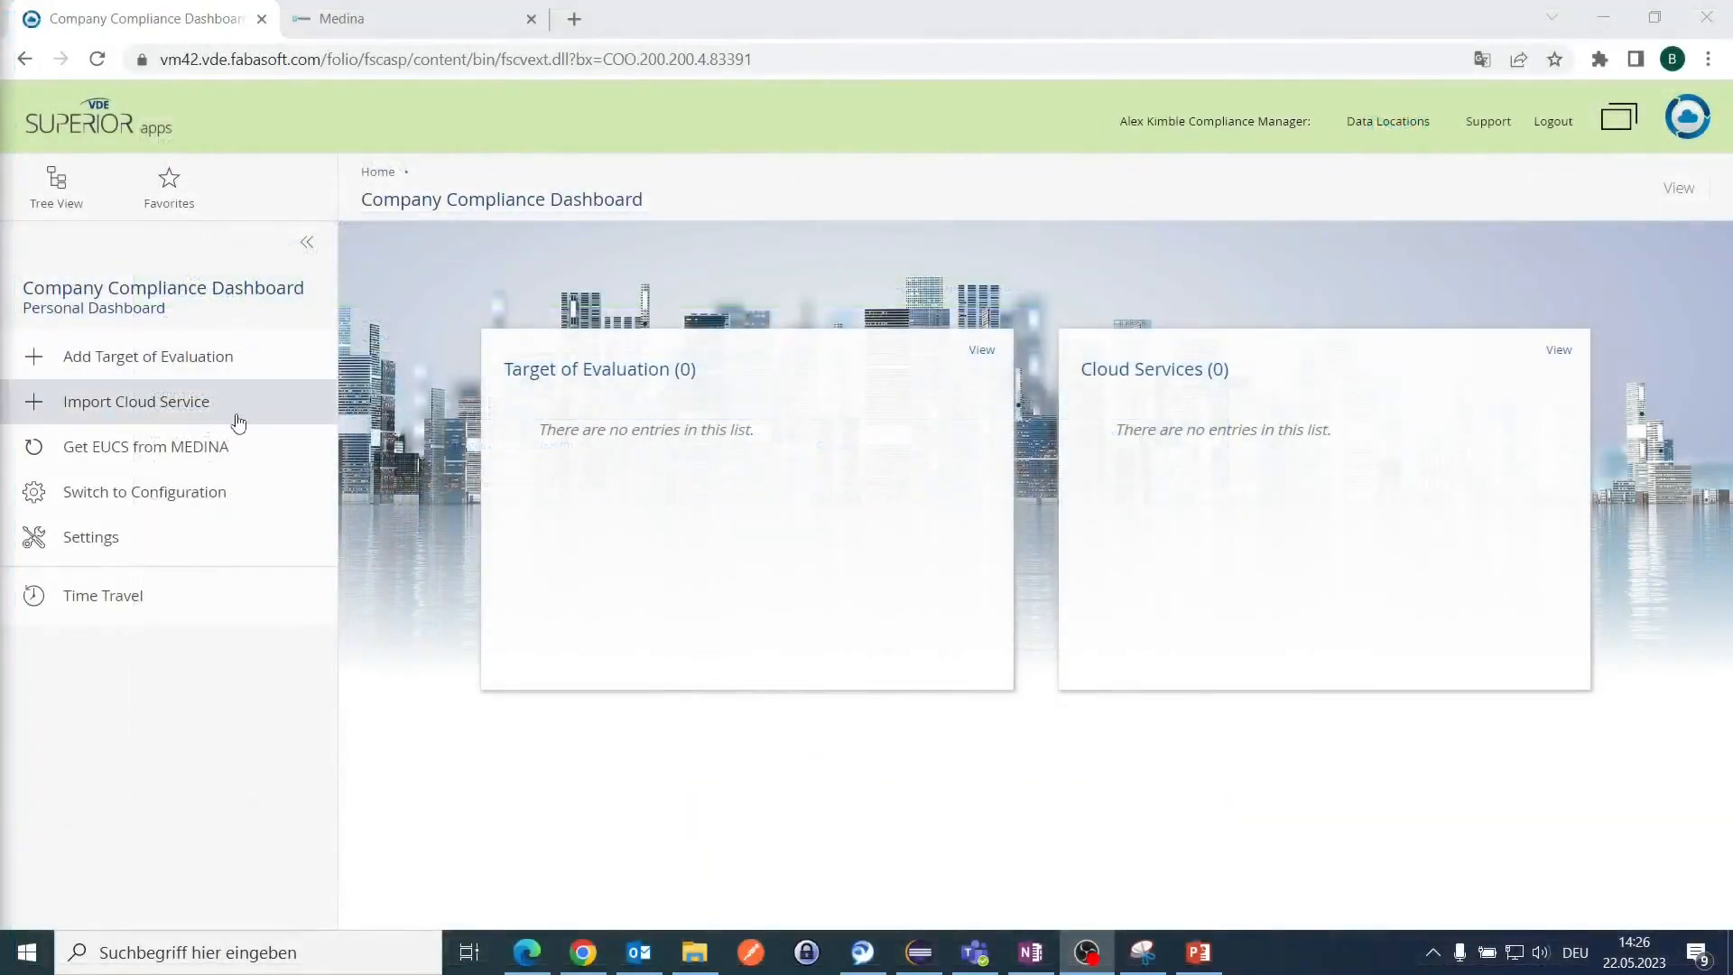
Step: Import the FabasoftTestCCD cloud service from MEDINA, leaving testCloudService unselected
click(184, 418)
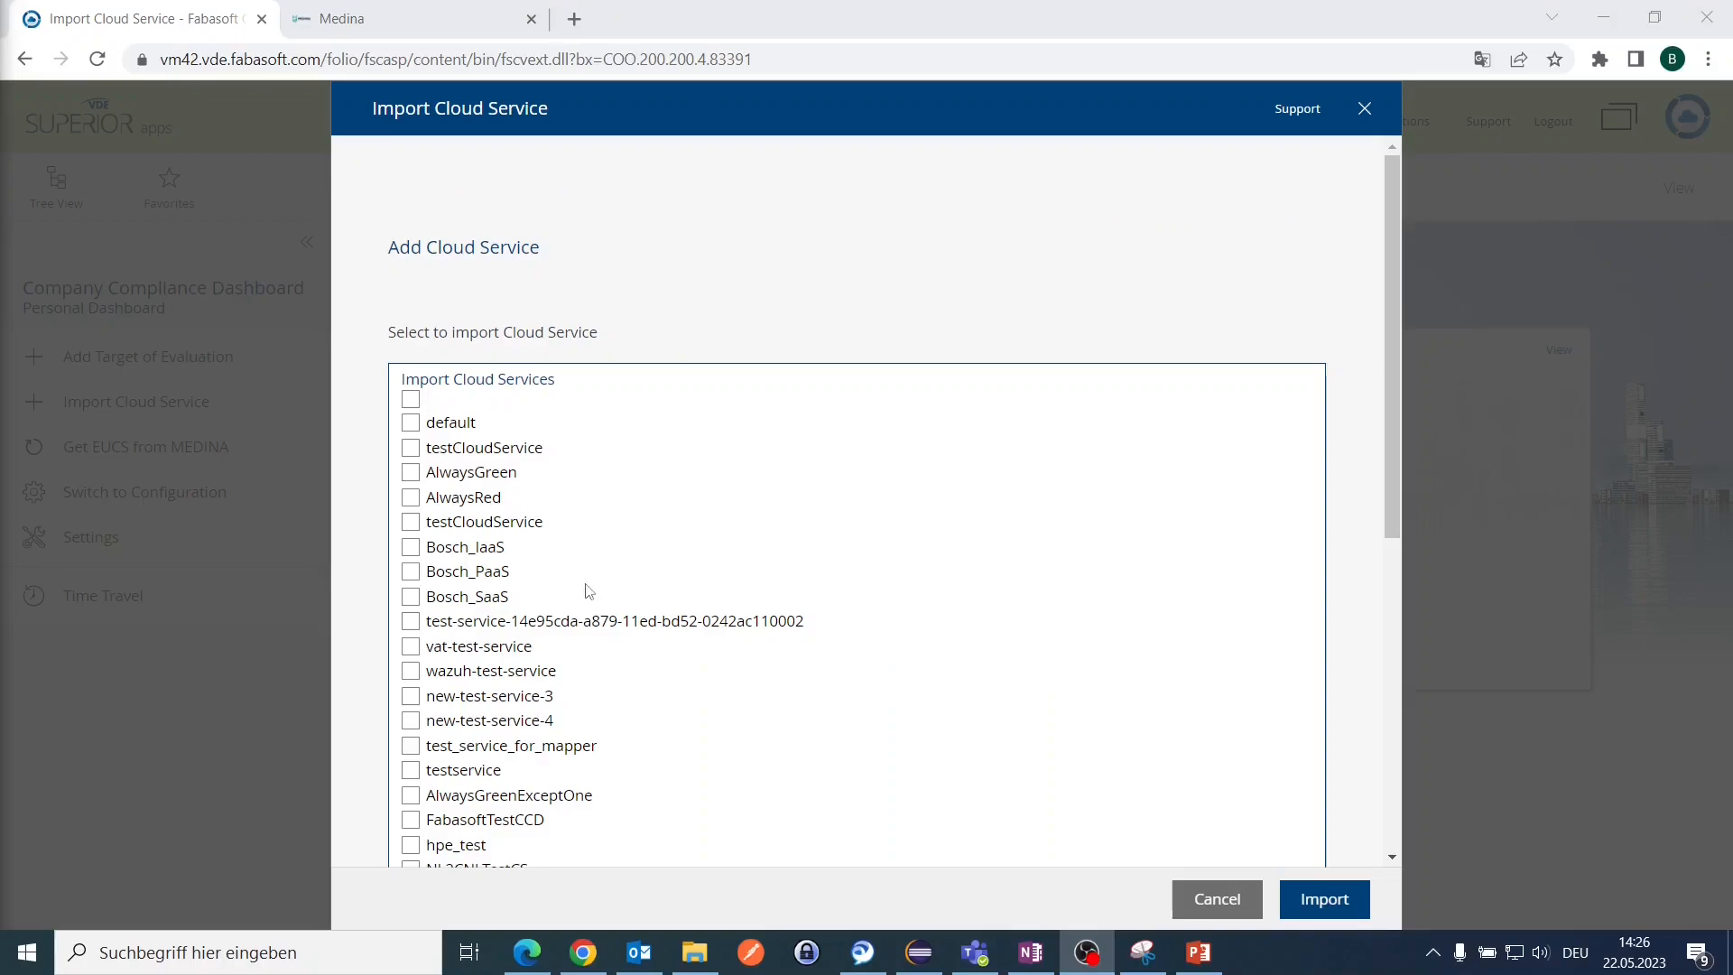
scroll(574, 555, down, 7)
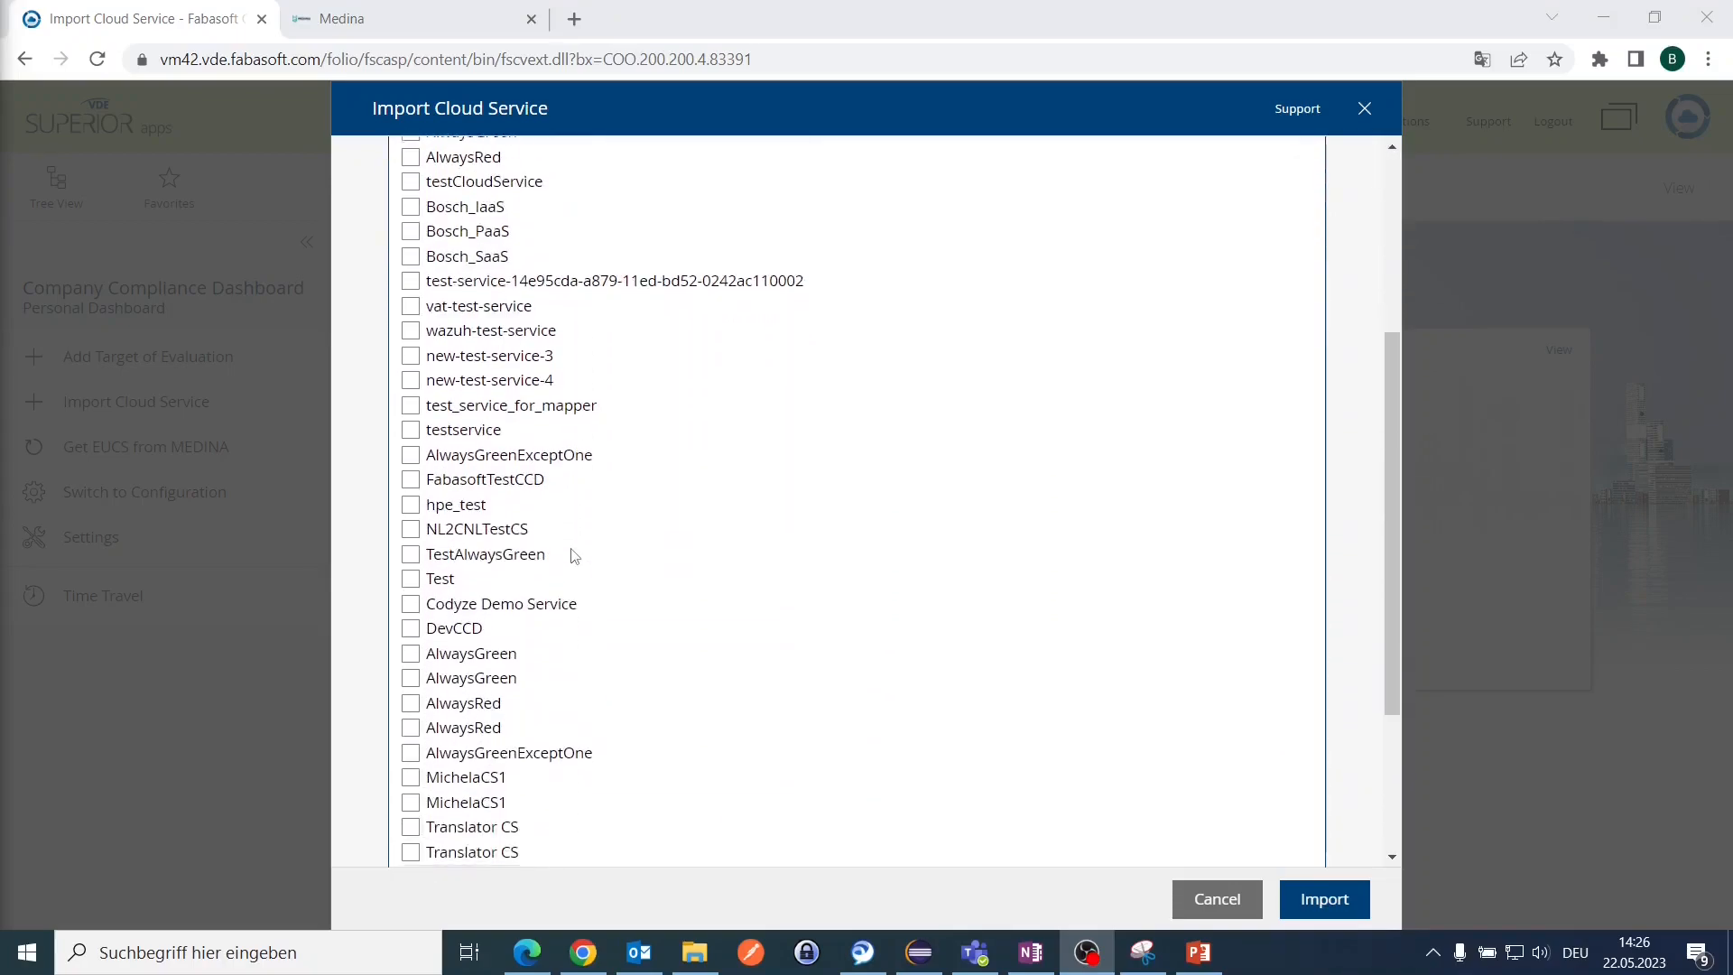
scroll(574, 554, up, 4)
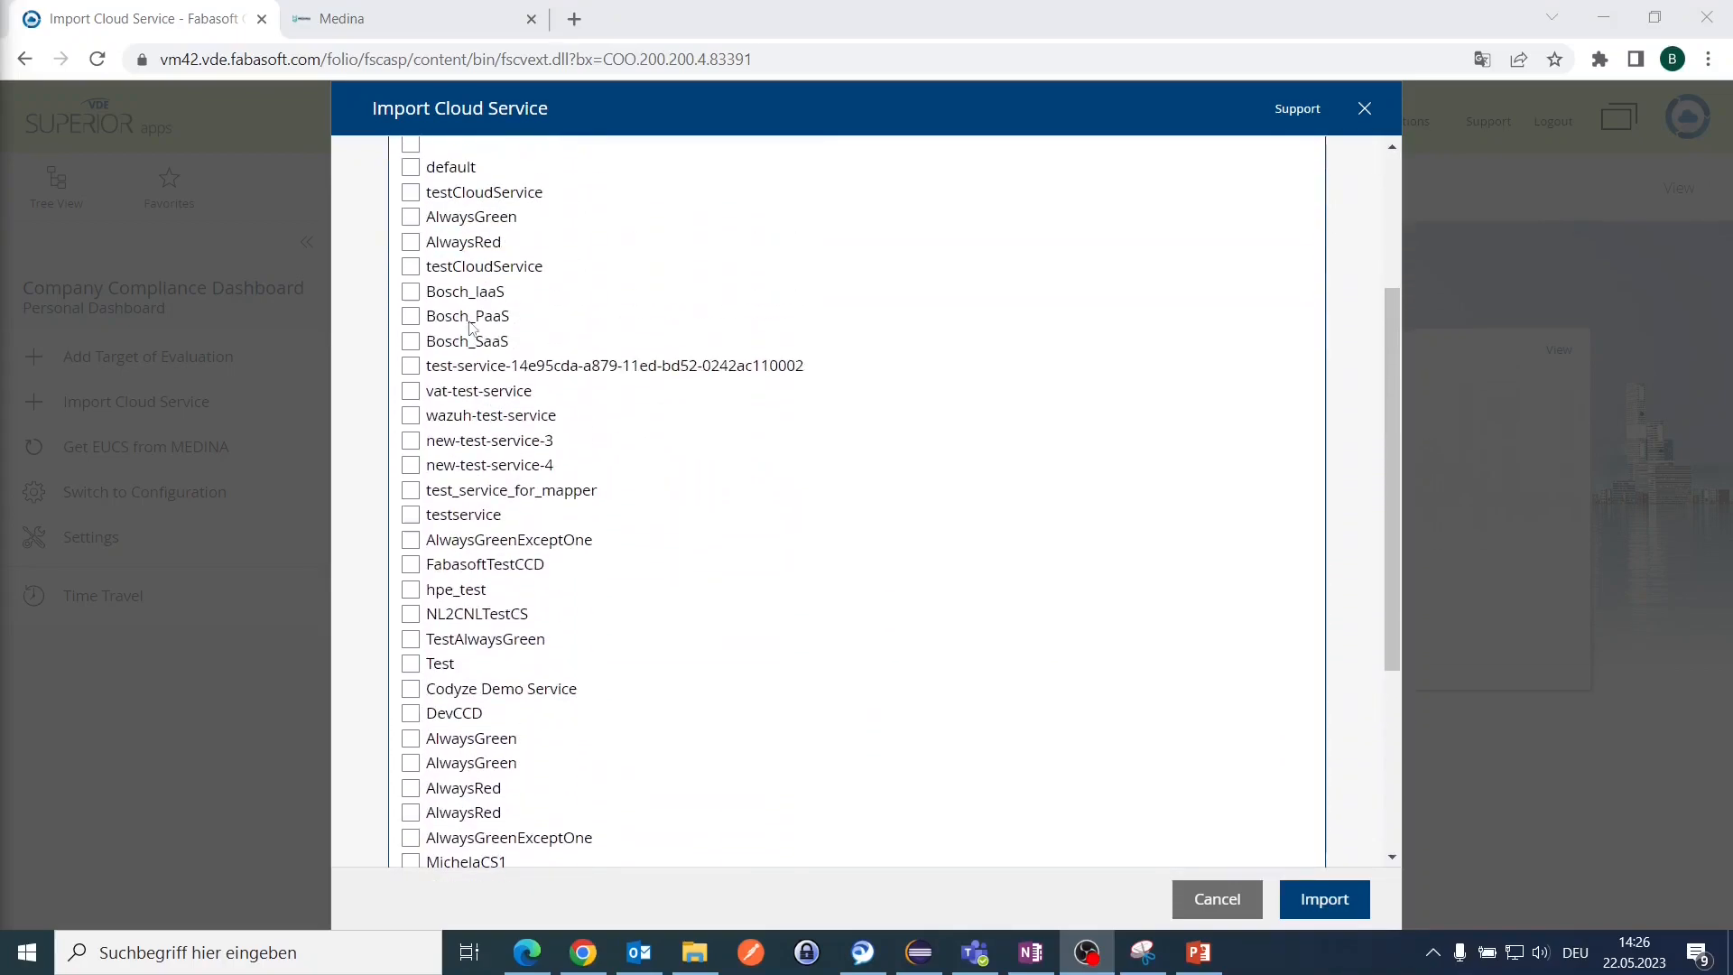
click(411, 192)
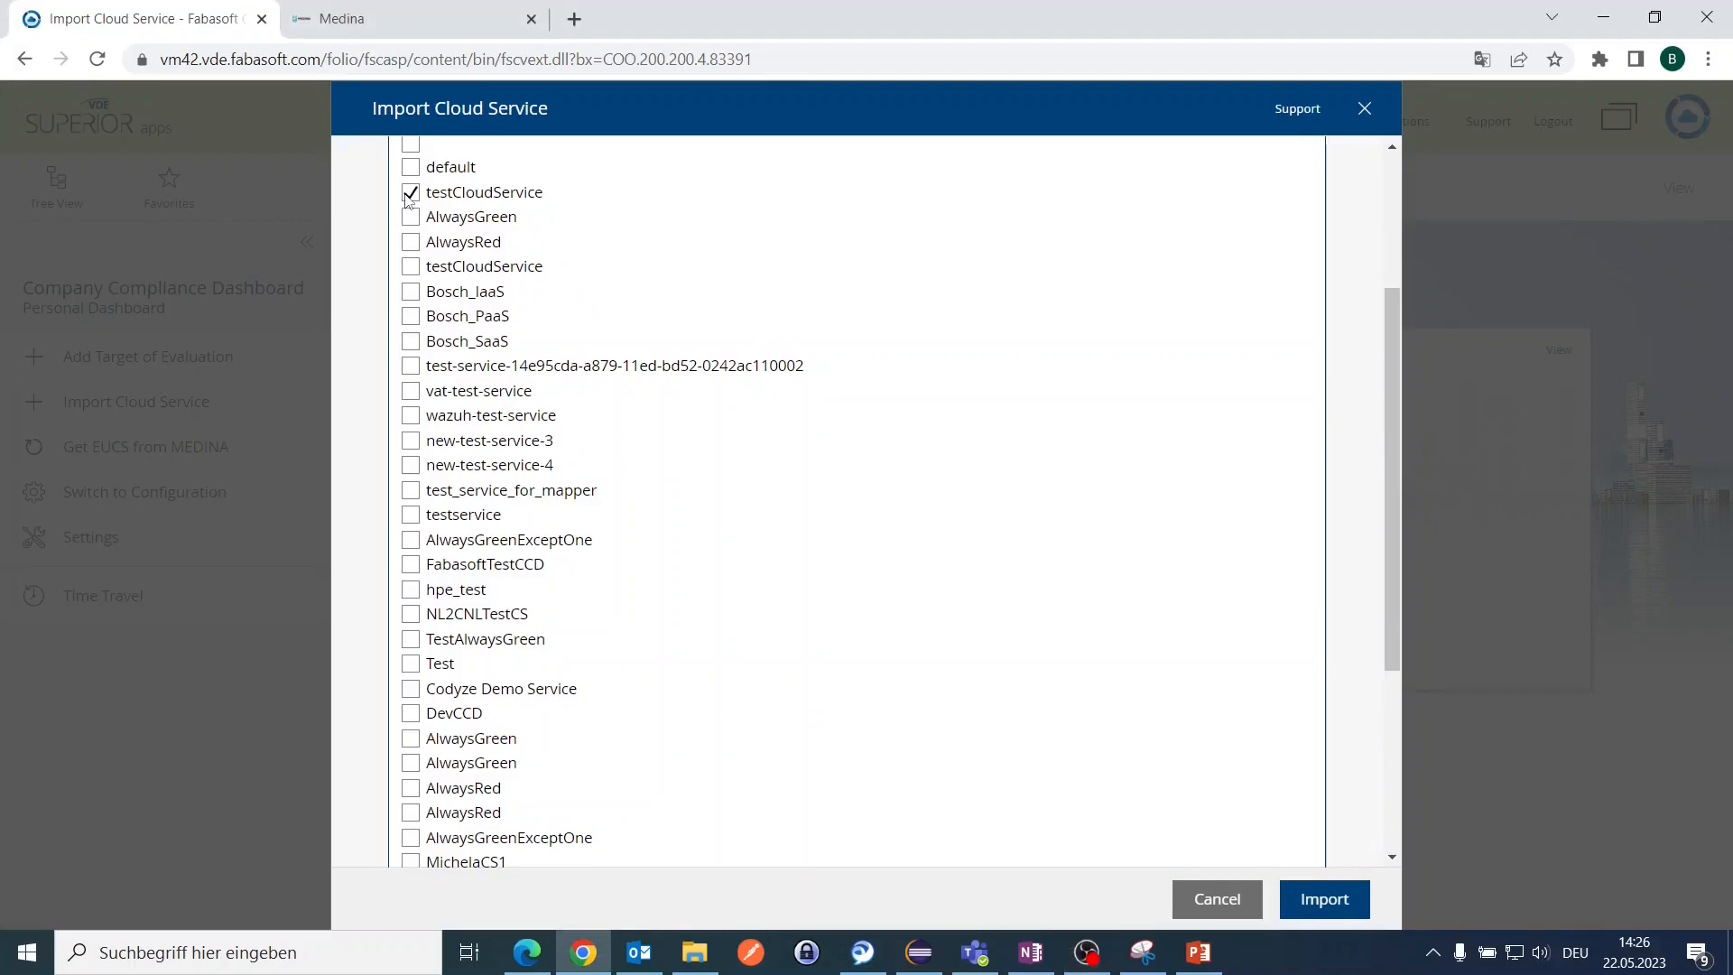
click(406, 195)
click(410, 565)
click(1341, 911)
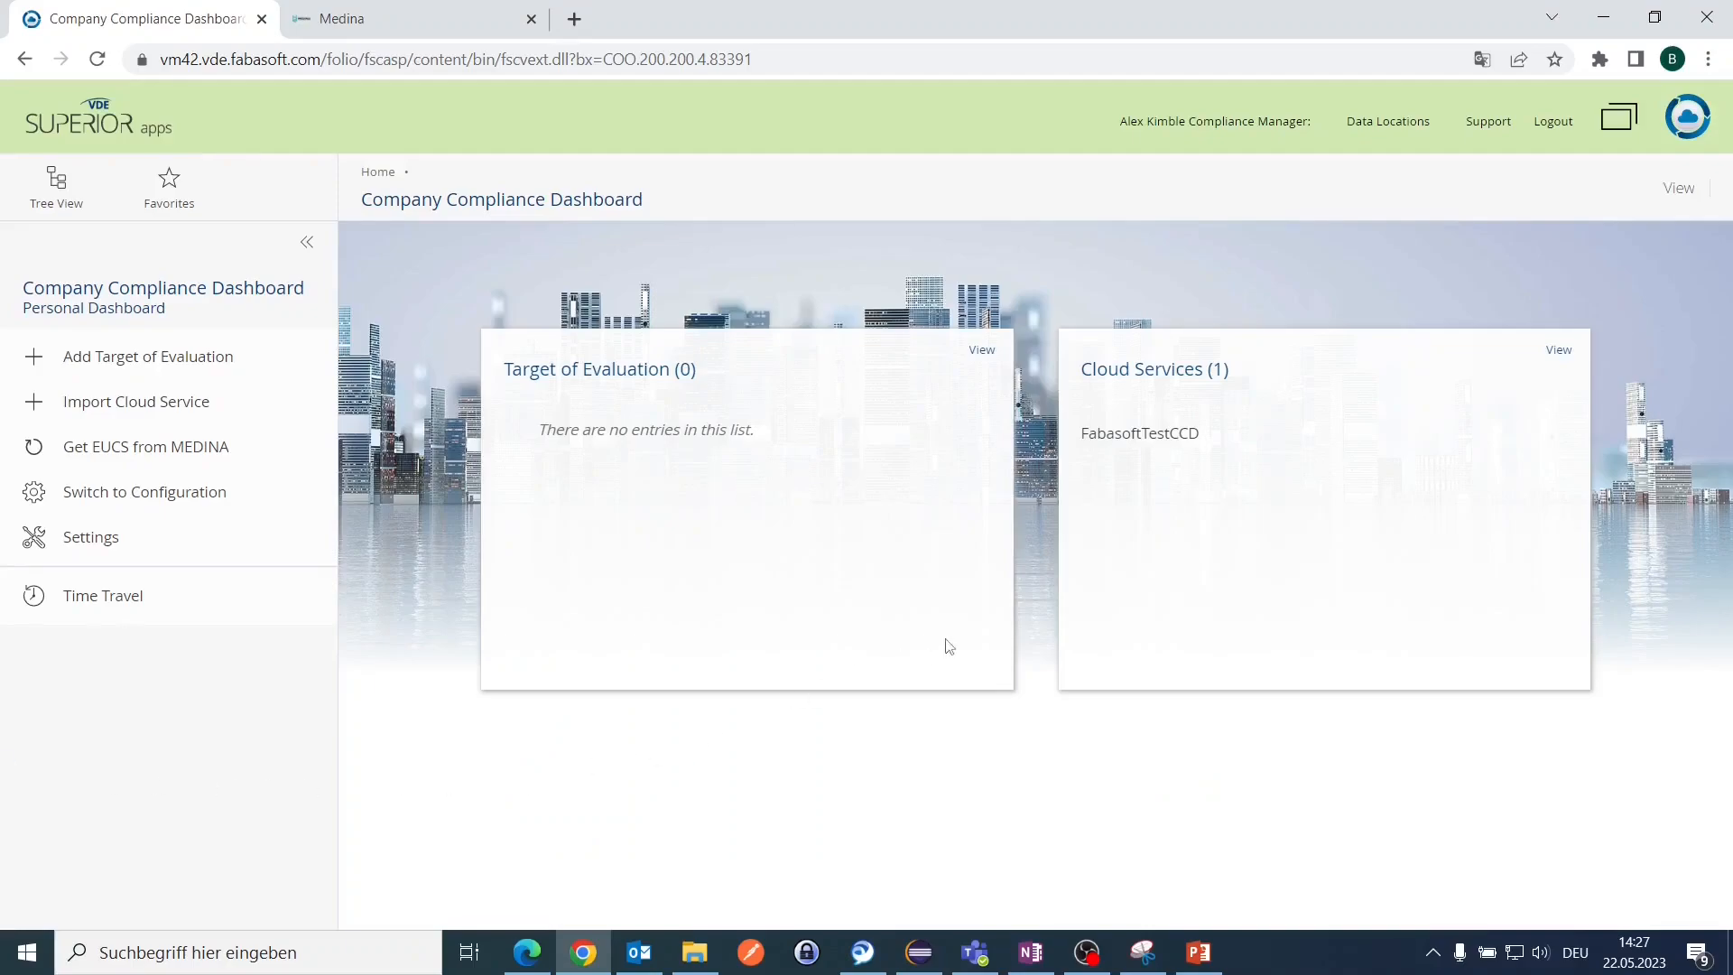
Step: Open the FabasoftTestCCD cloud service and its full list of security metrics
click(1156, 443)
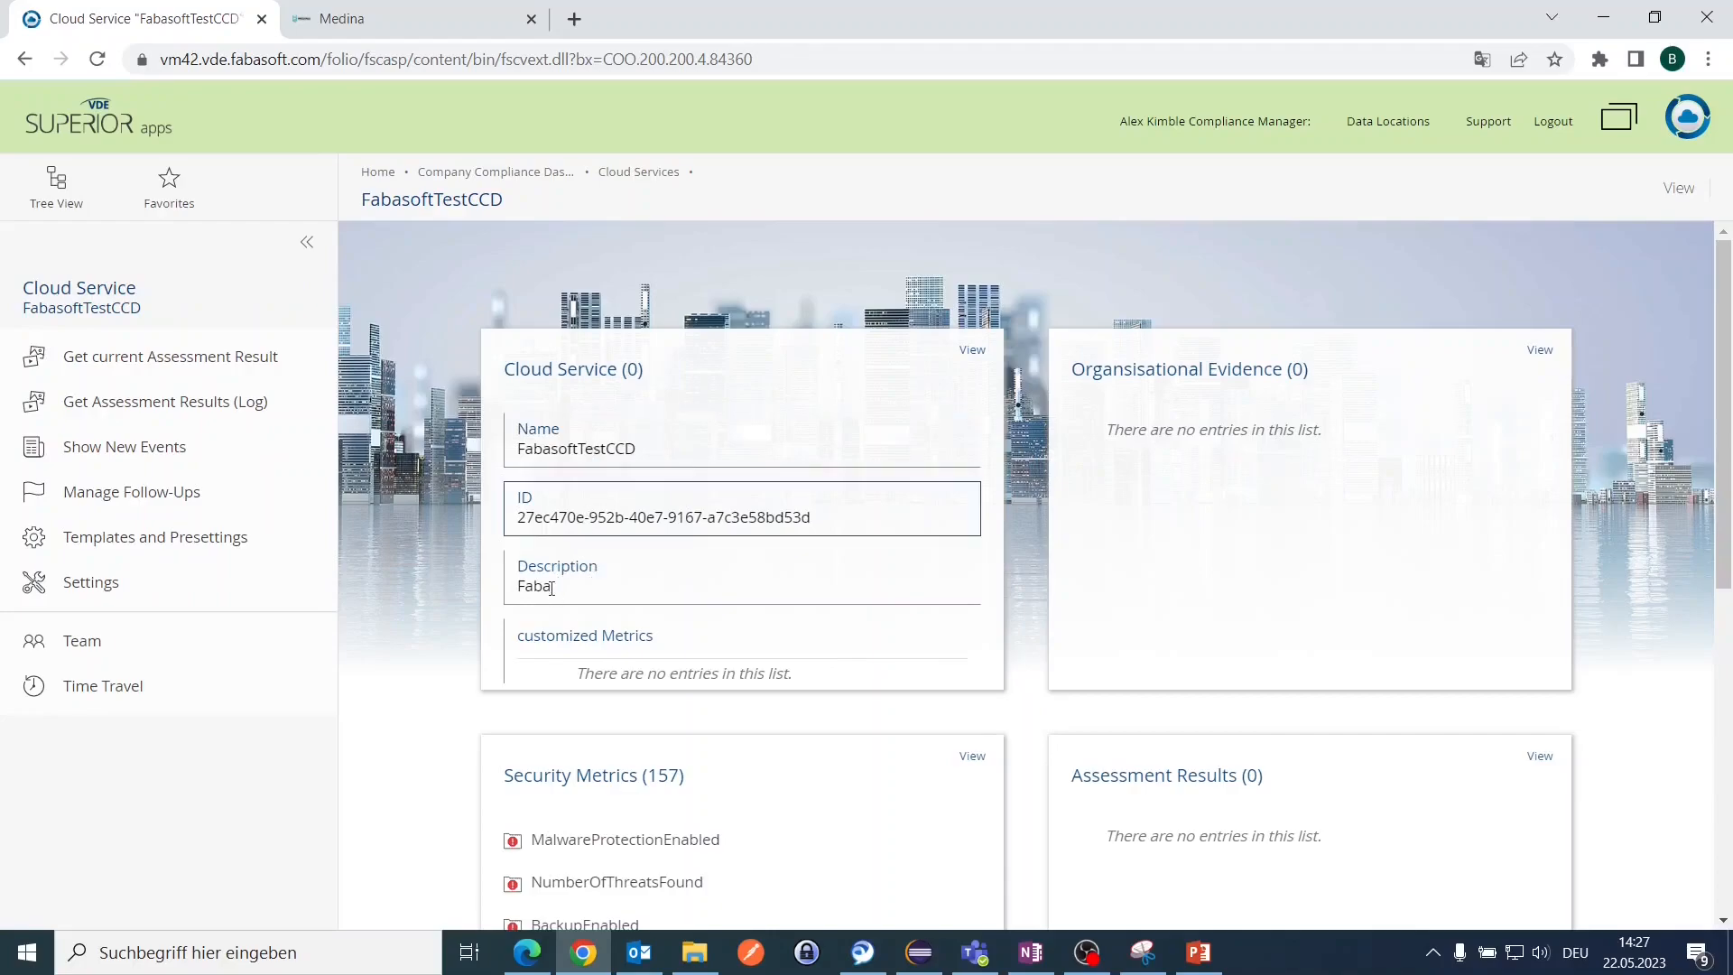
scroll(783, 567, down, 3)
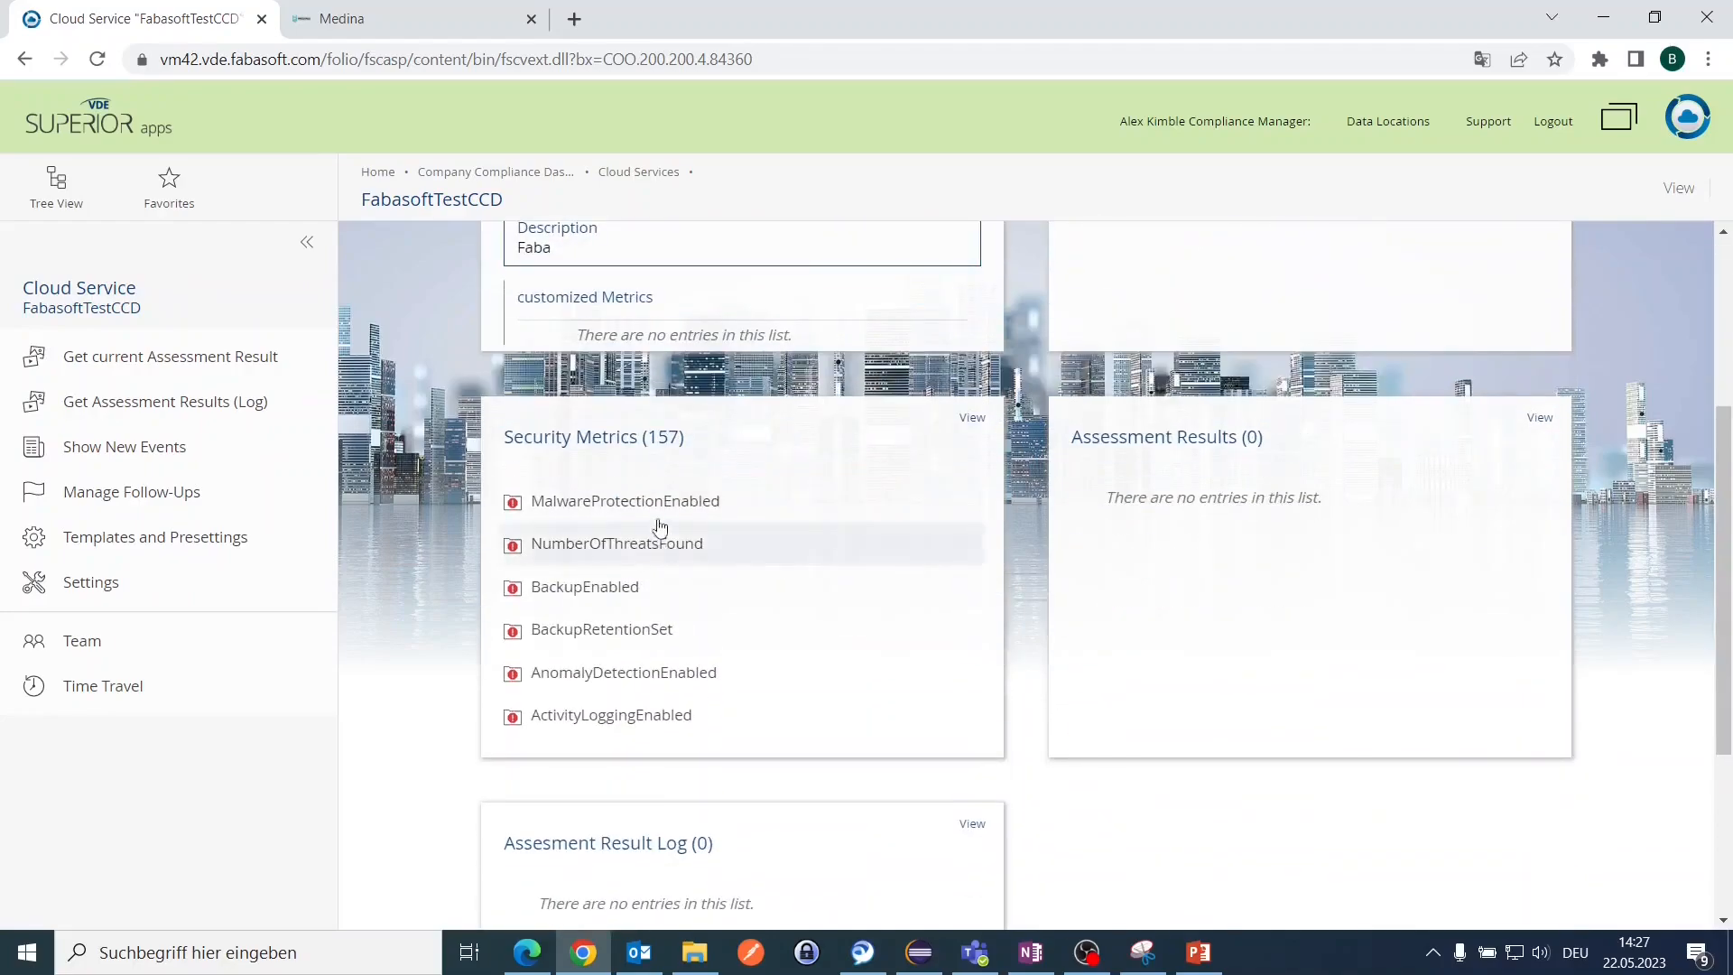
click(628, 461)
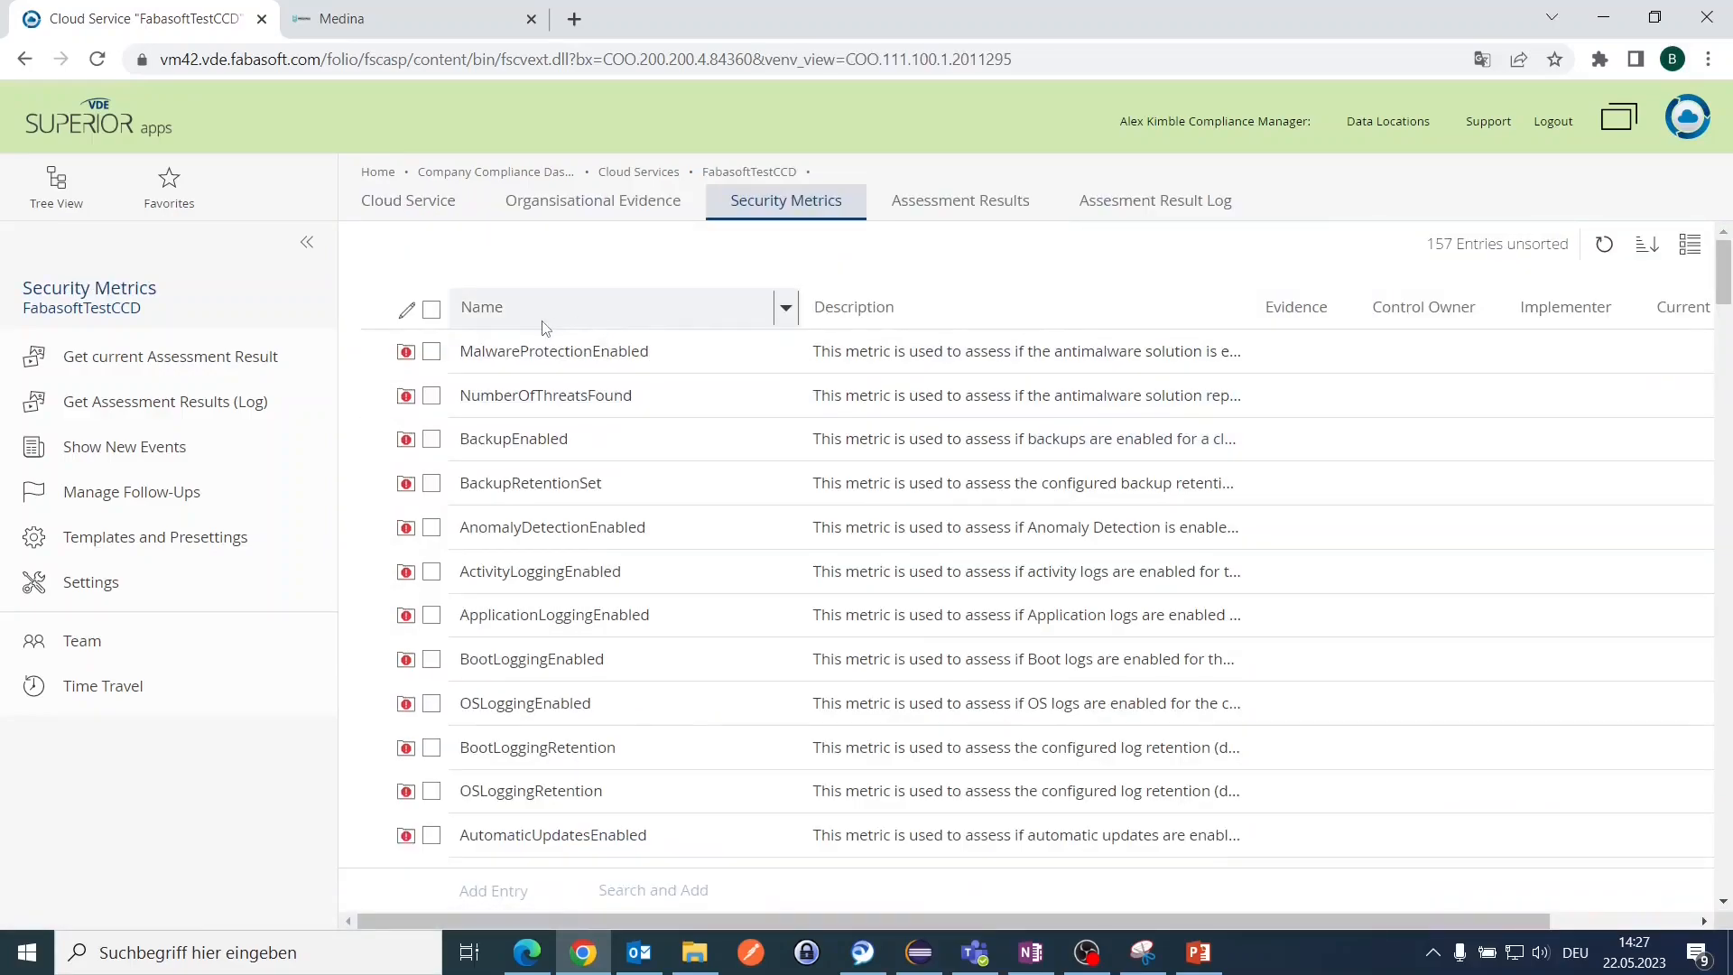
Step: Review the MalwareProtectionEnabled metric's properties, toggling its Applicable option and scrolling through the form
right_click(543, 349)
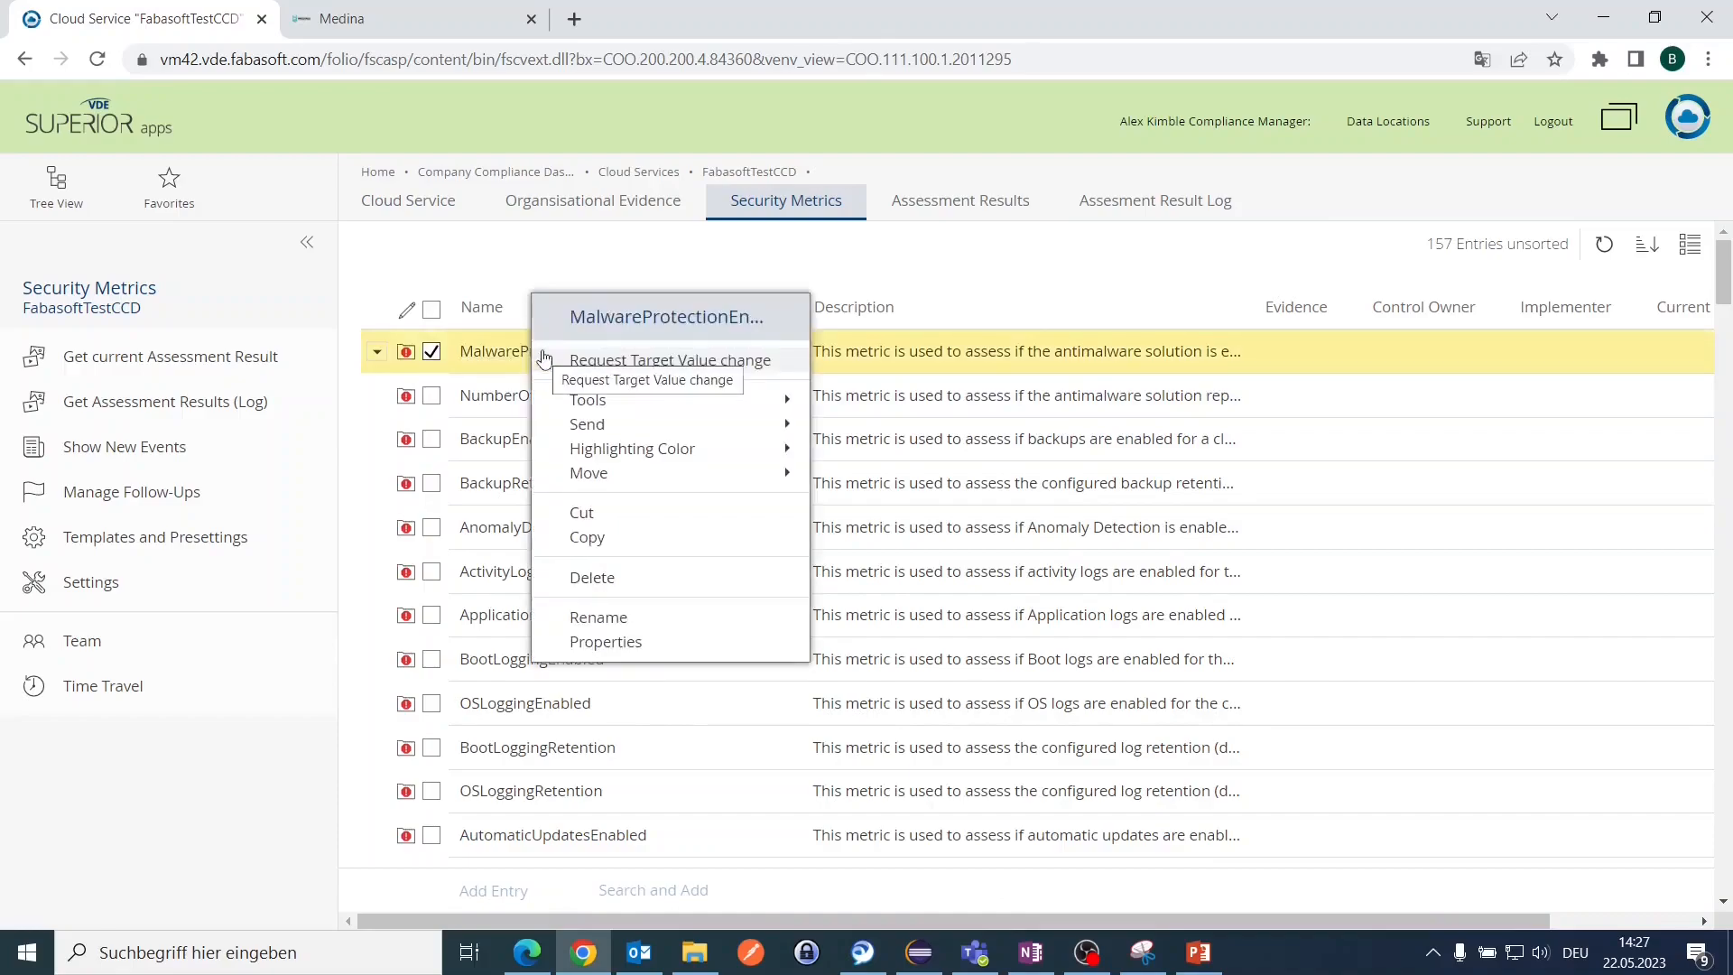
click(598, 643)
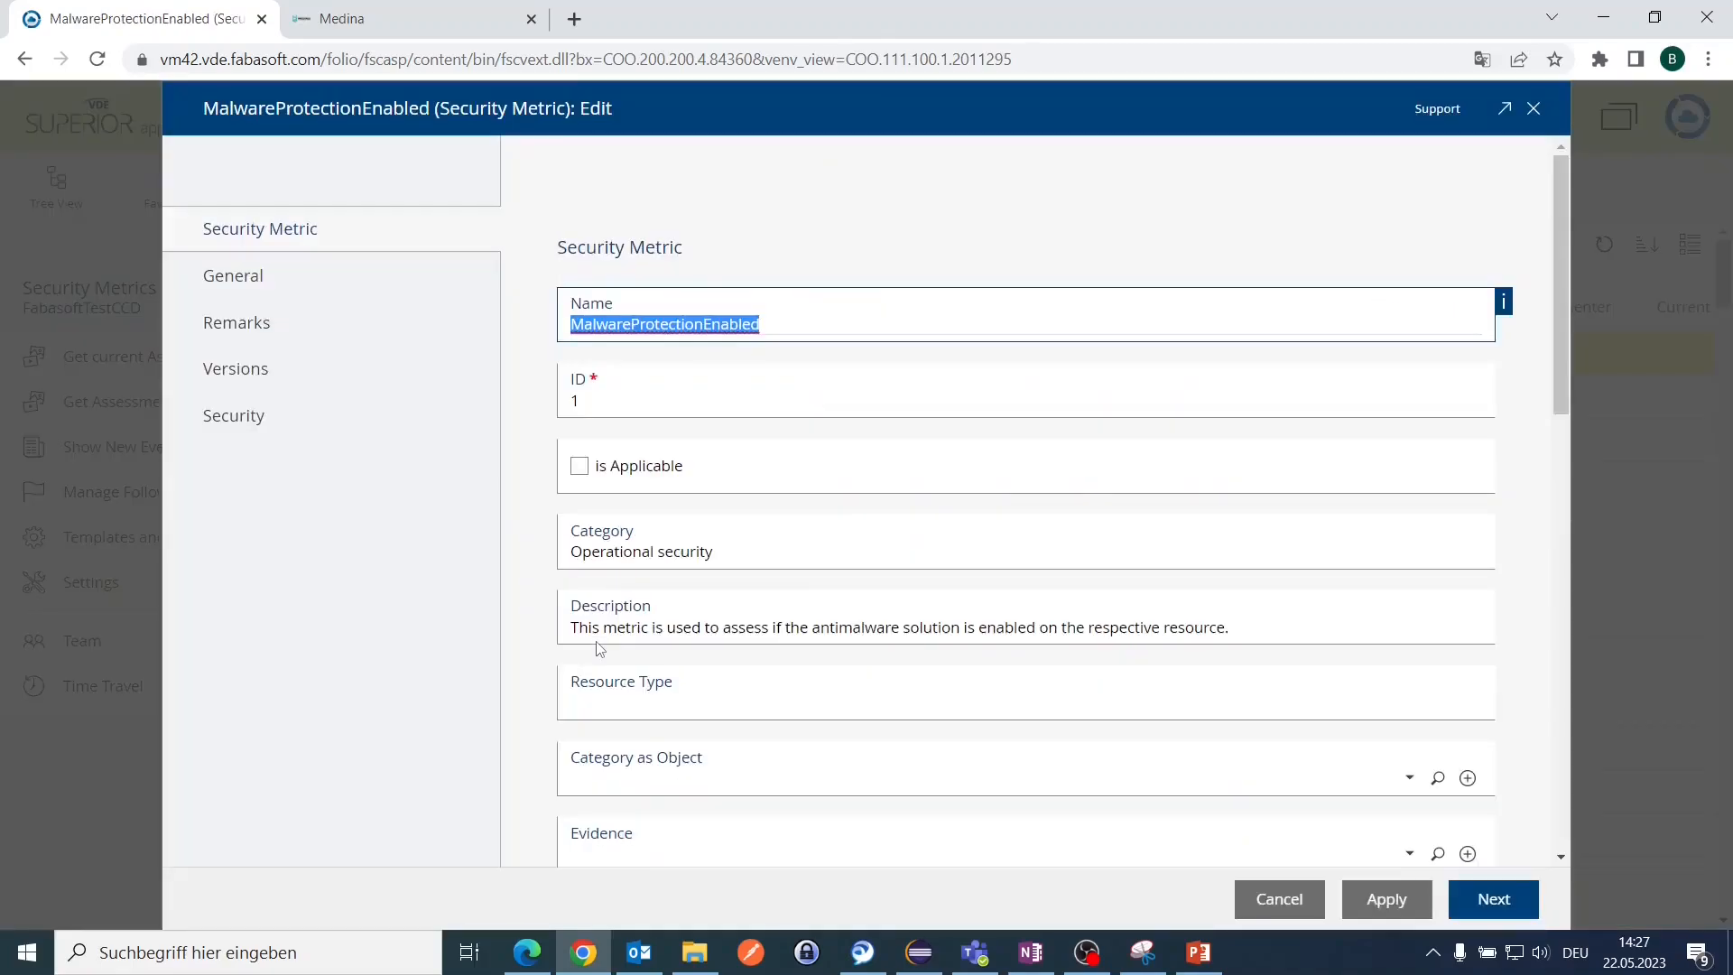
click(666, 322)
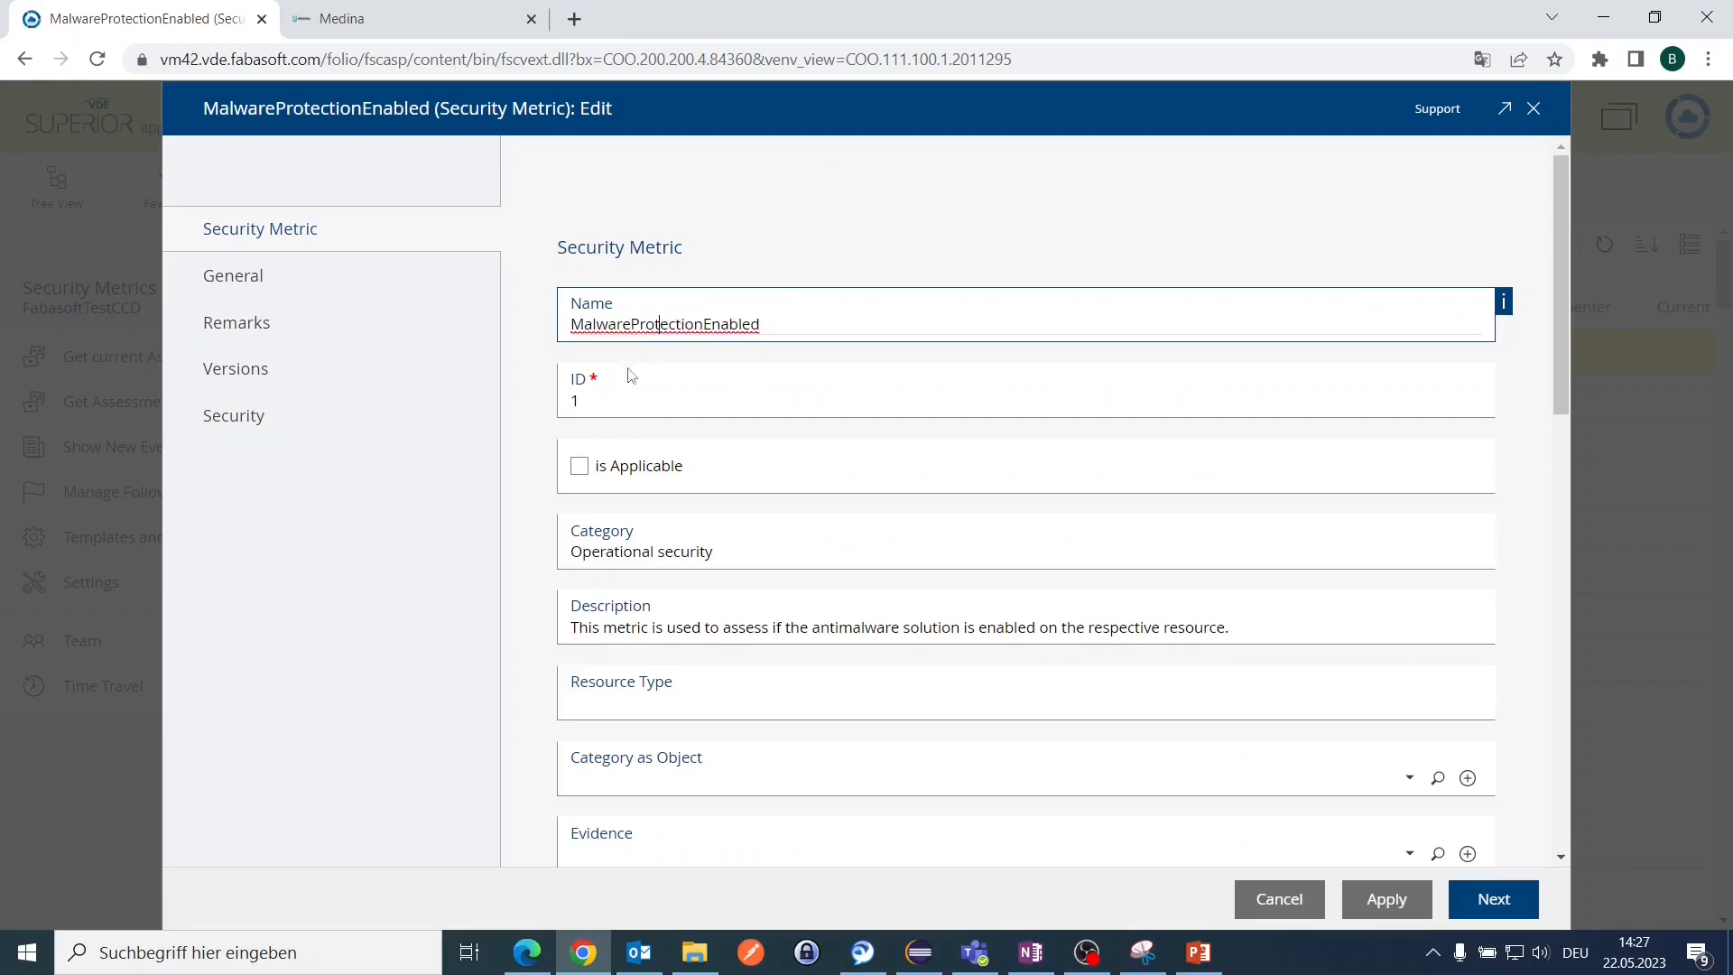
click(581, 467)
click(582, 469)
click(582, 469)
click(582, 470)
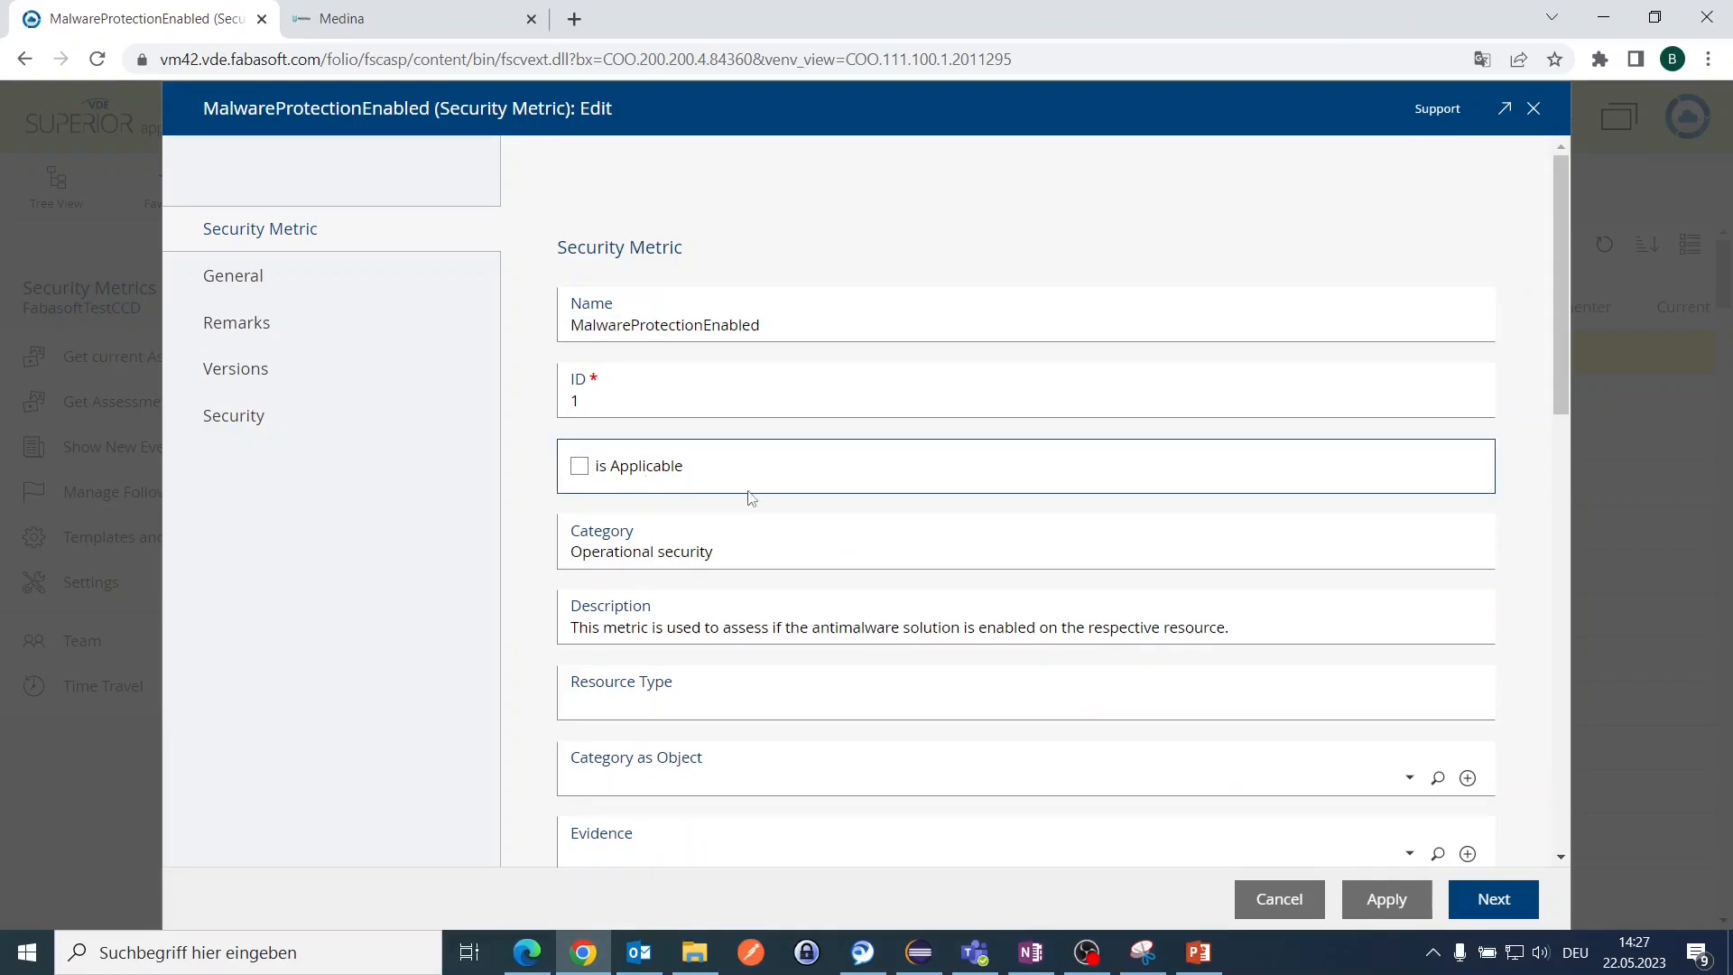
scroll(747, 498, down, 5)
scroll(749, 490, down, 3)
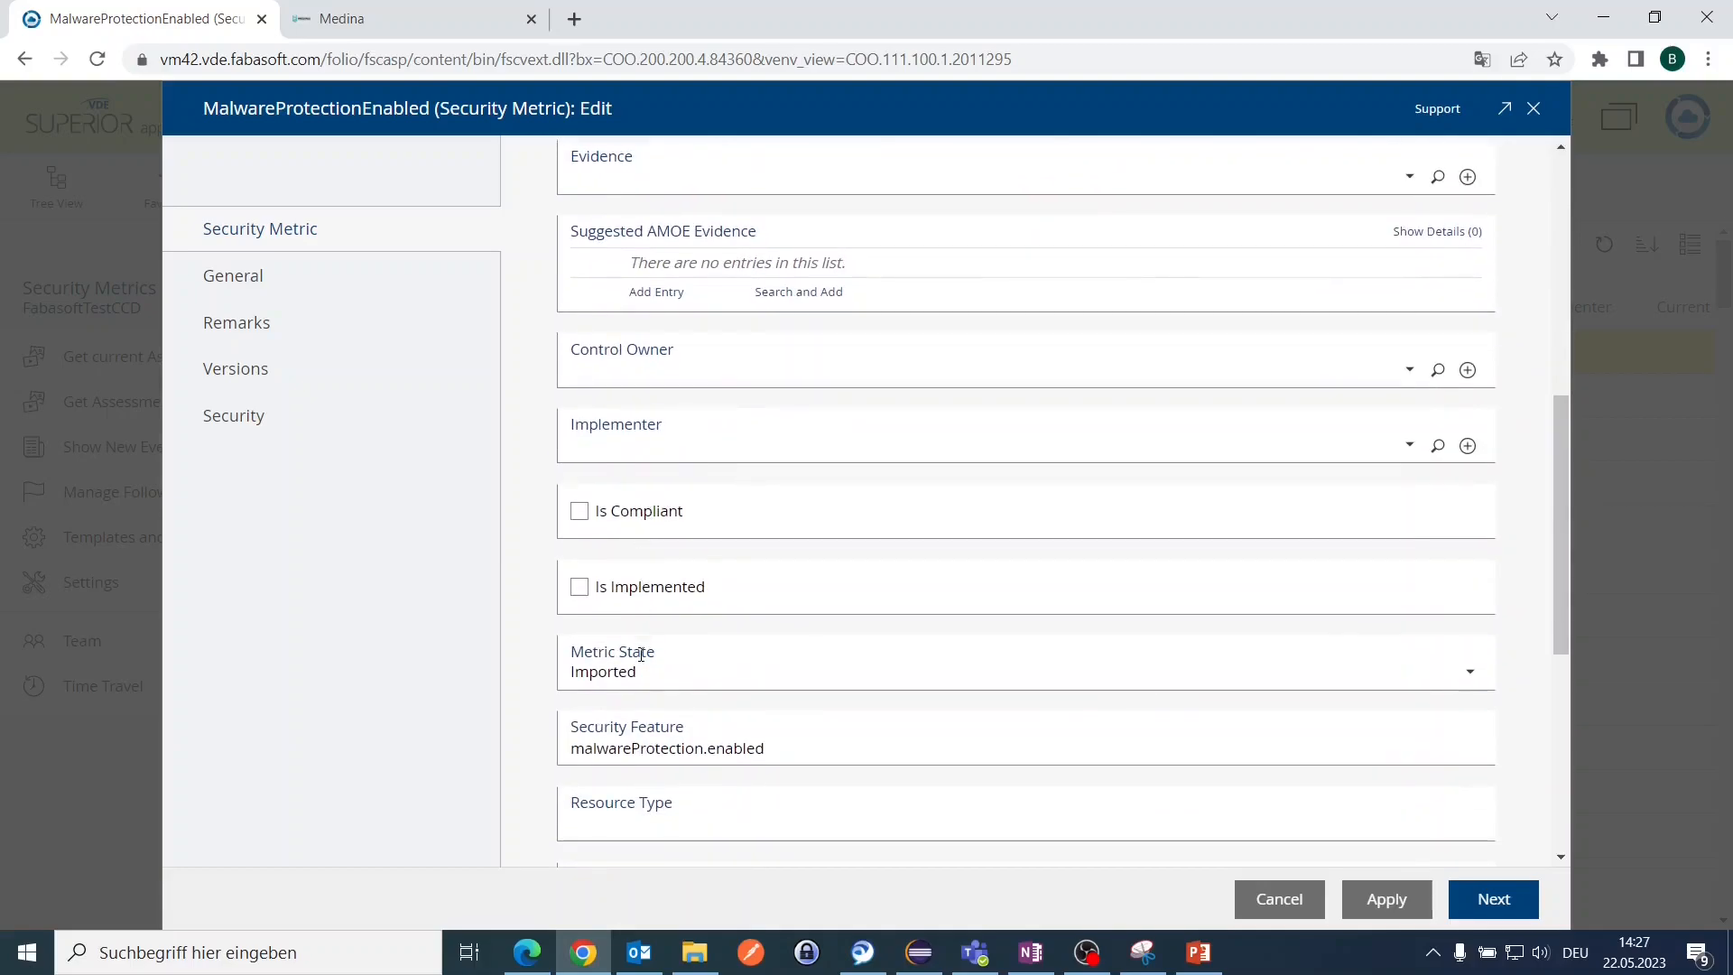
scroll(640, 658, down, 1)
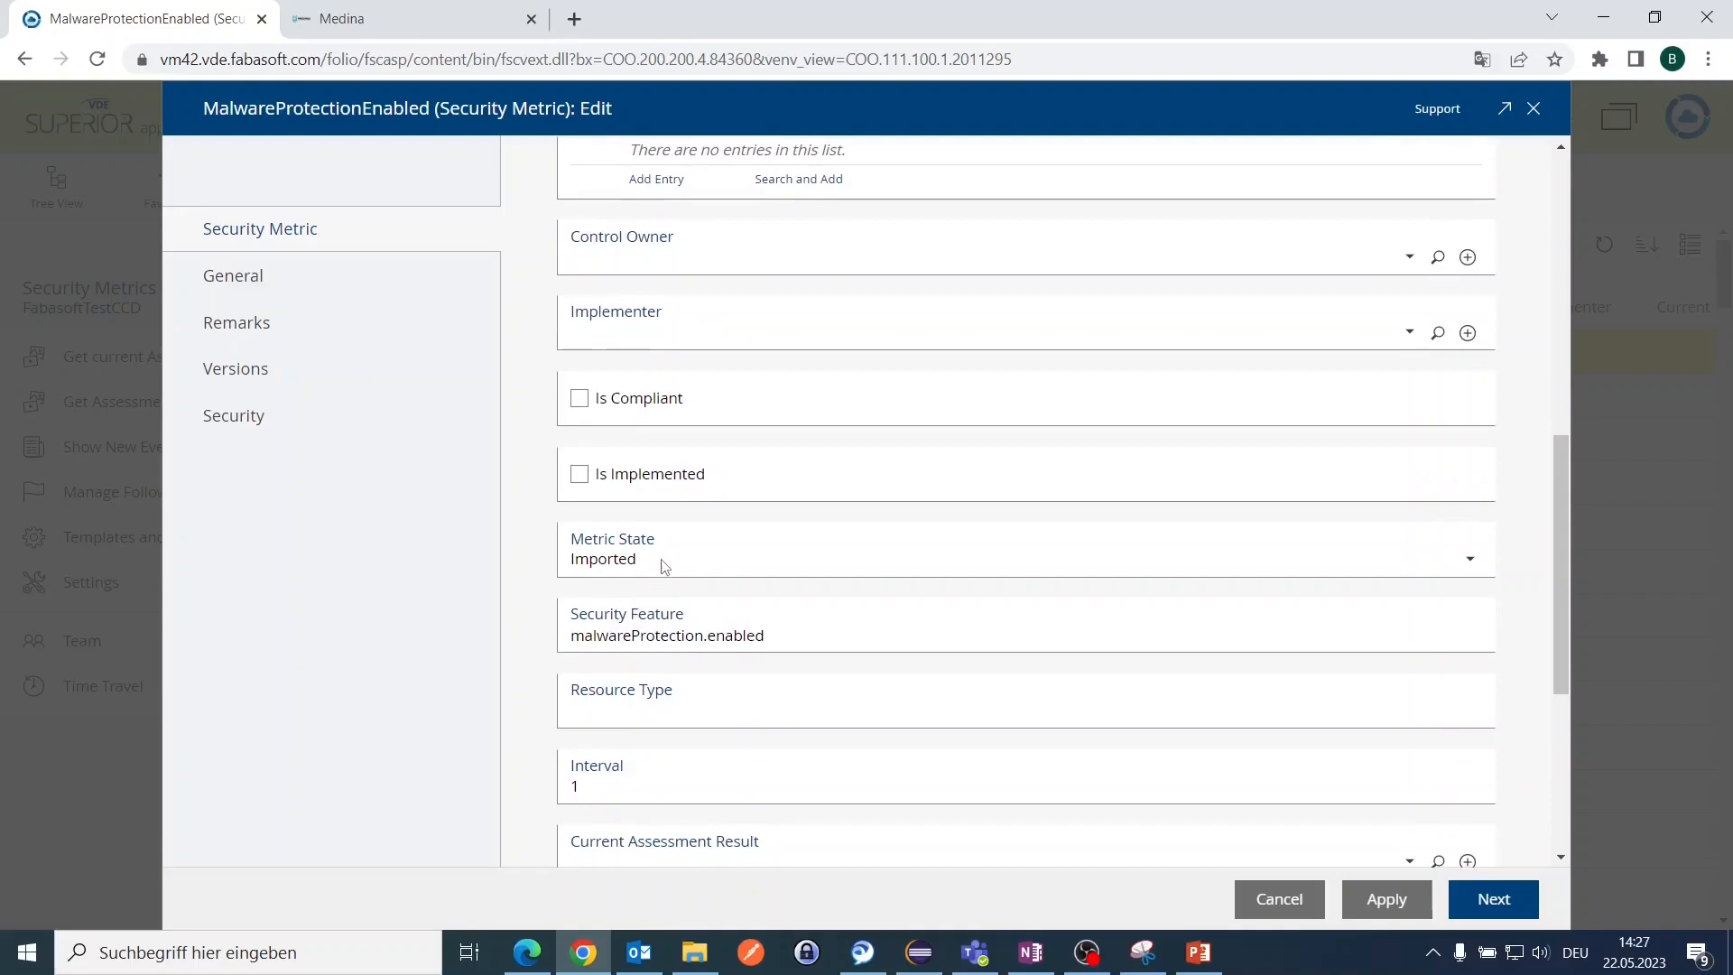
scroll(664, 566, down, 1)
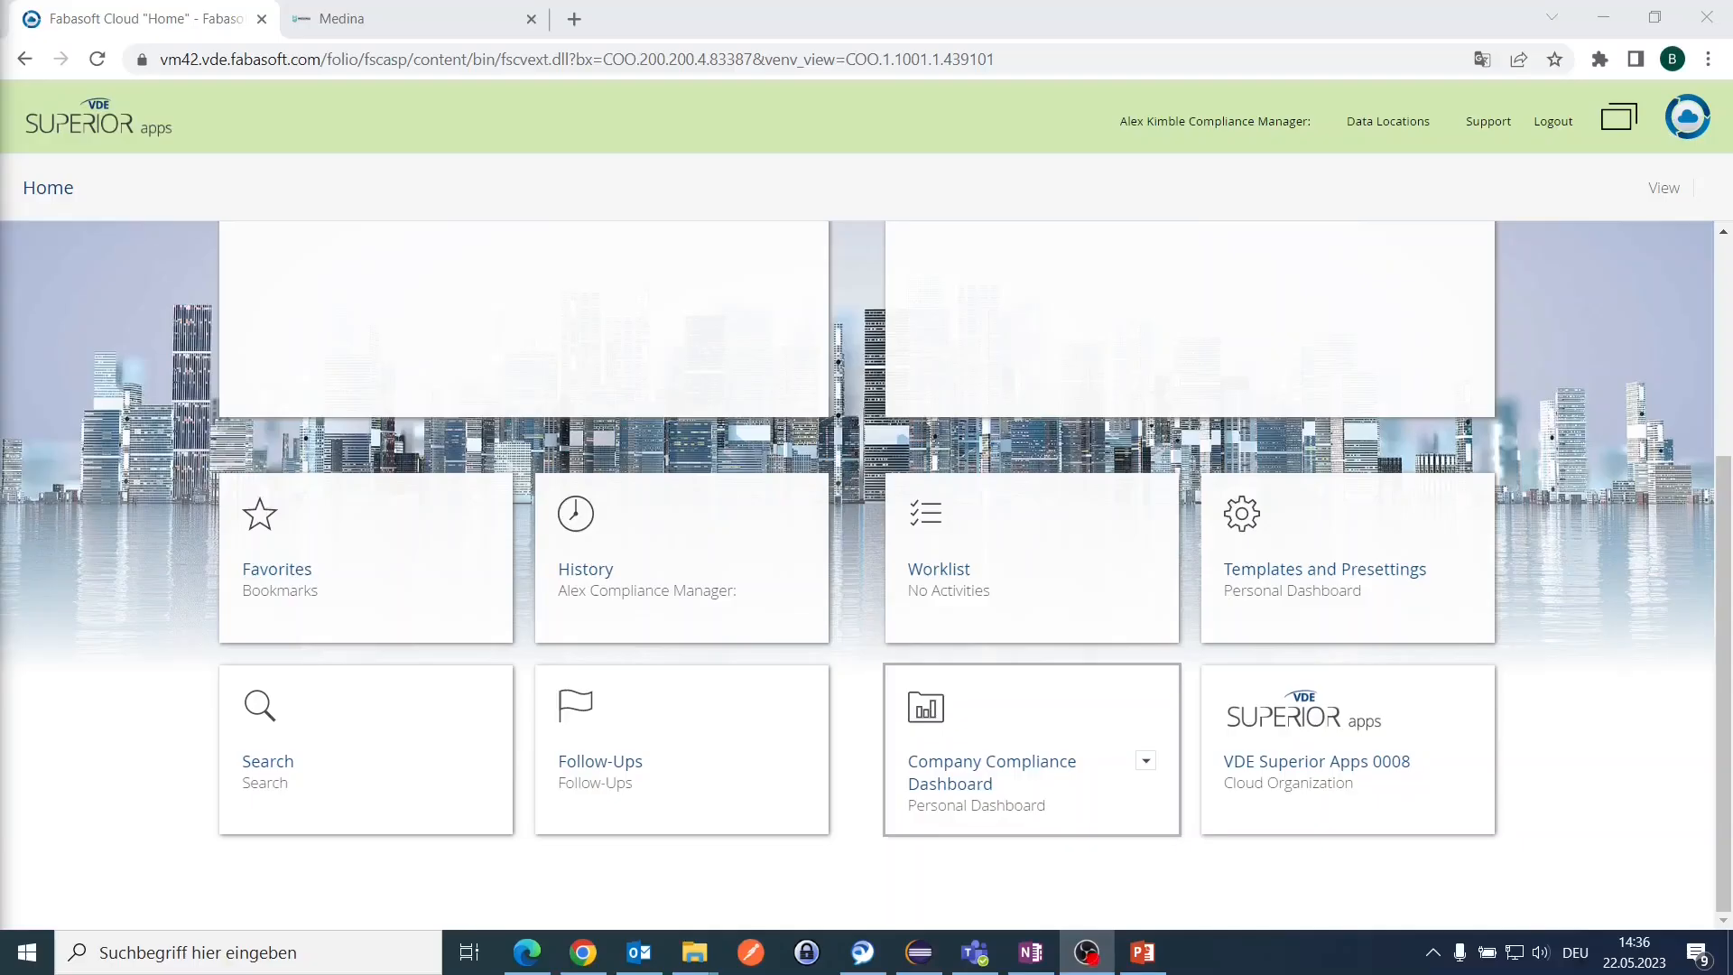
Step: From the Company Compliance Dashboard, add a target of evaluation for FabasoftTestCCD with the EUCS framework
click(966, 763)
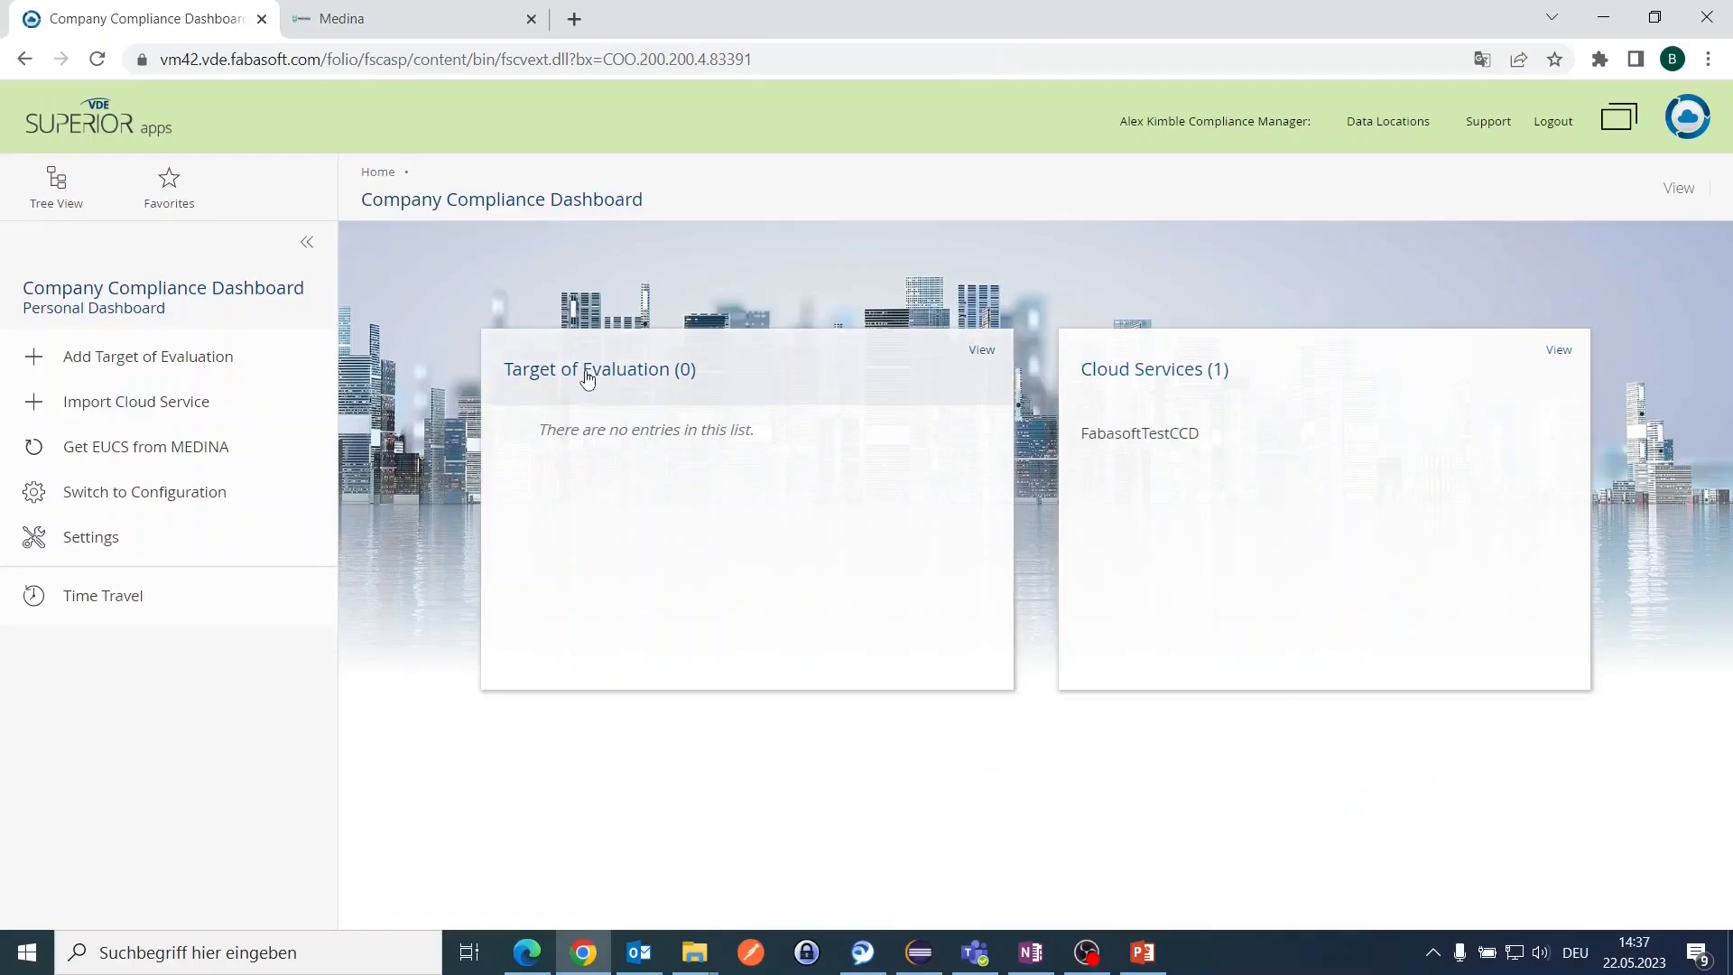
click(228, 370)
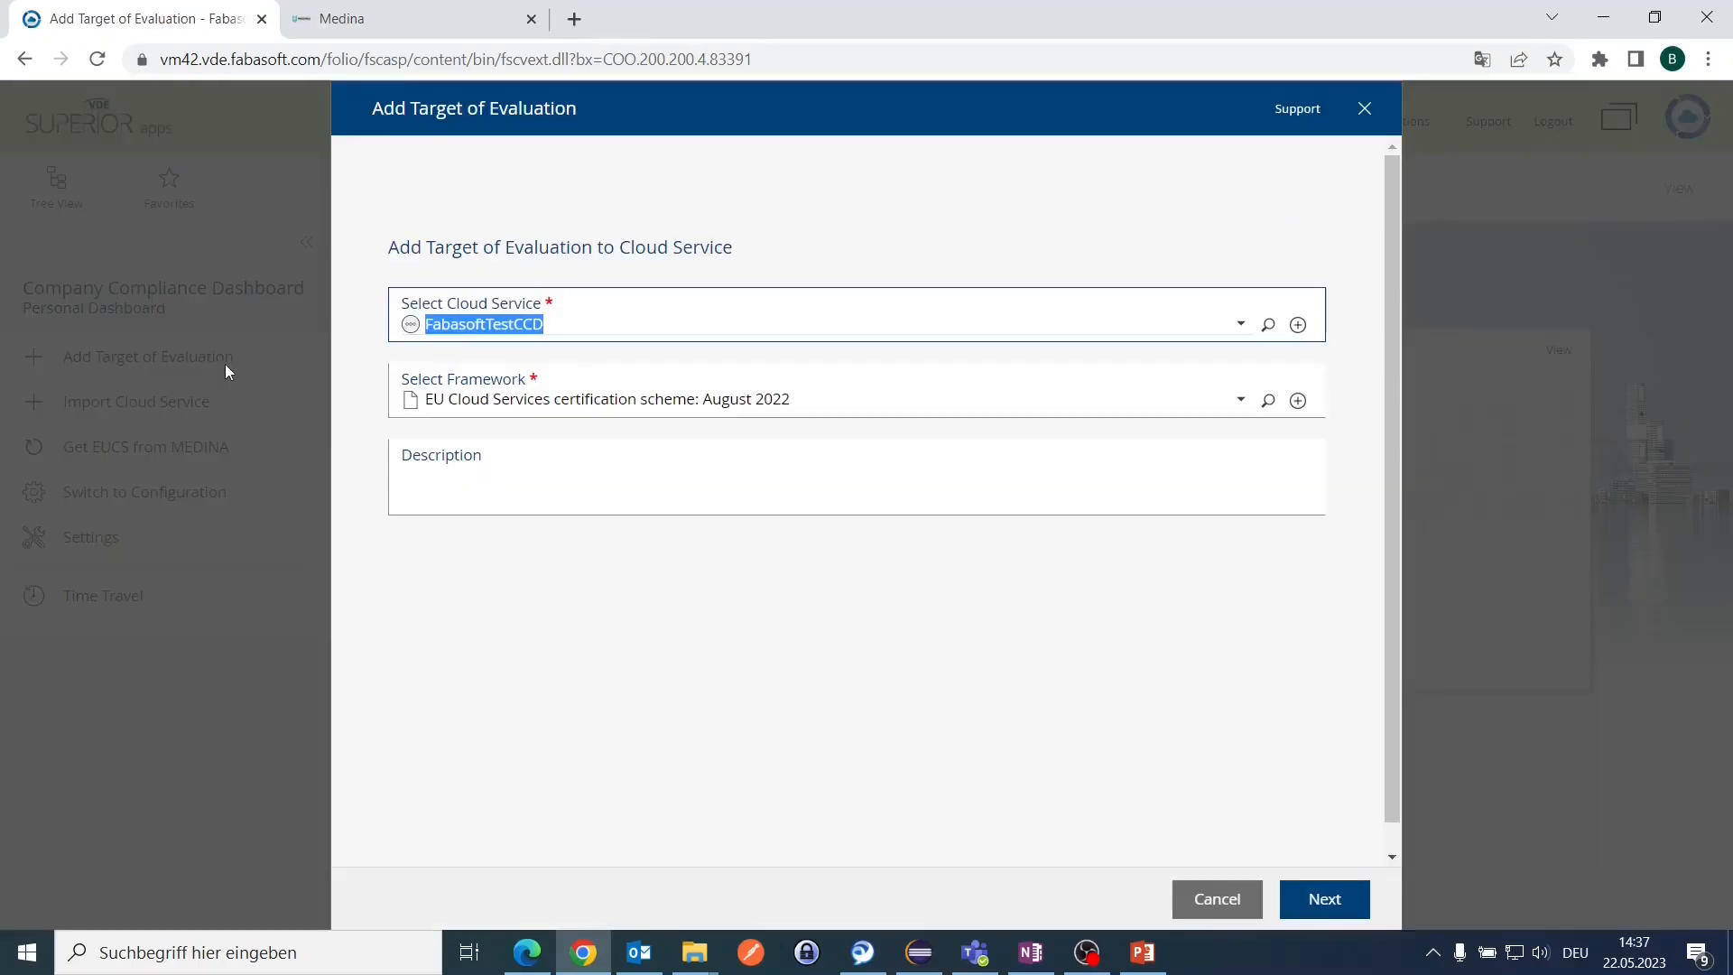
mouse_move(519, 339)
mouse_move(496, 405)
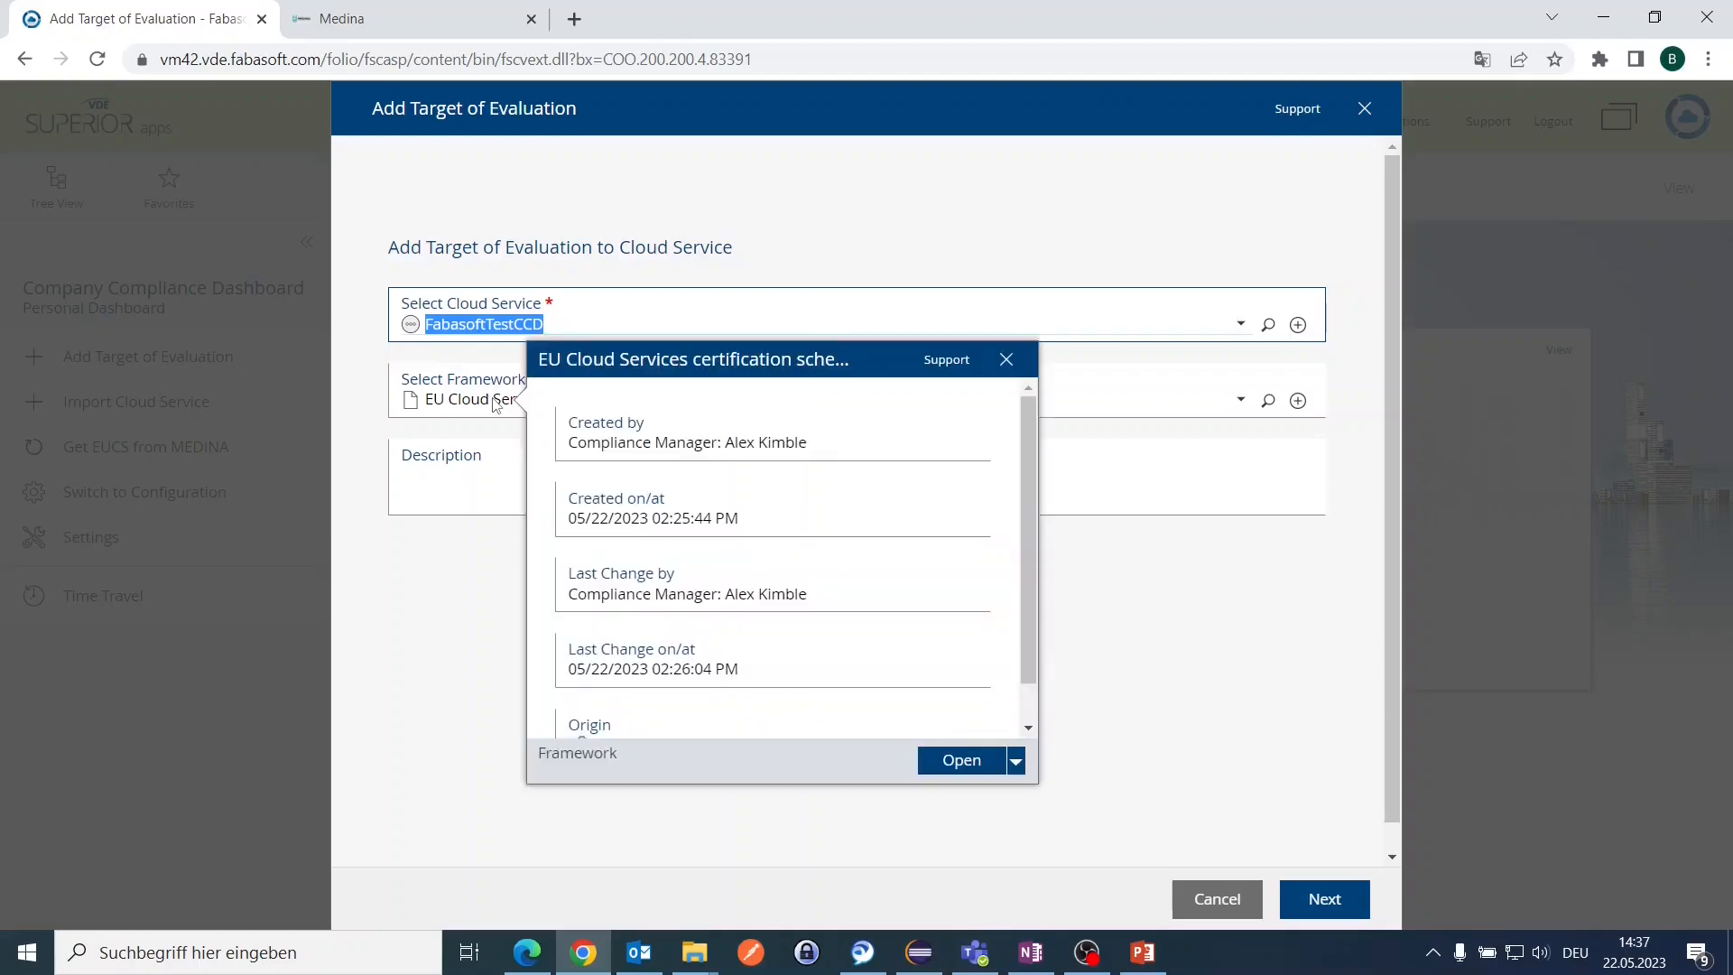
click(461, 494)
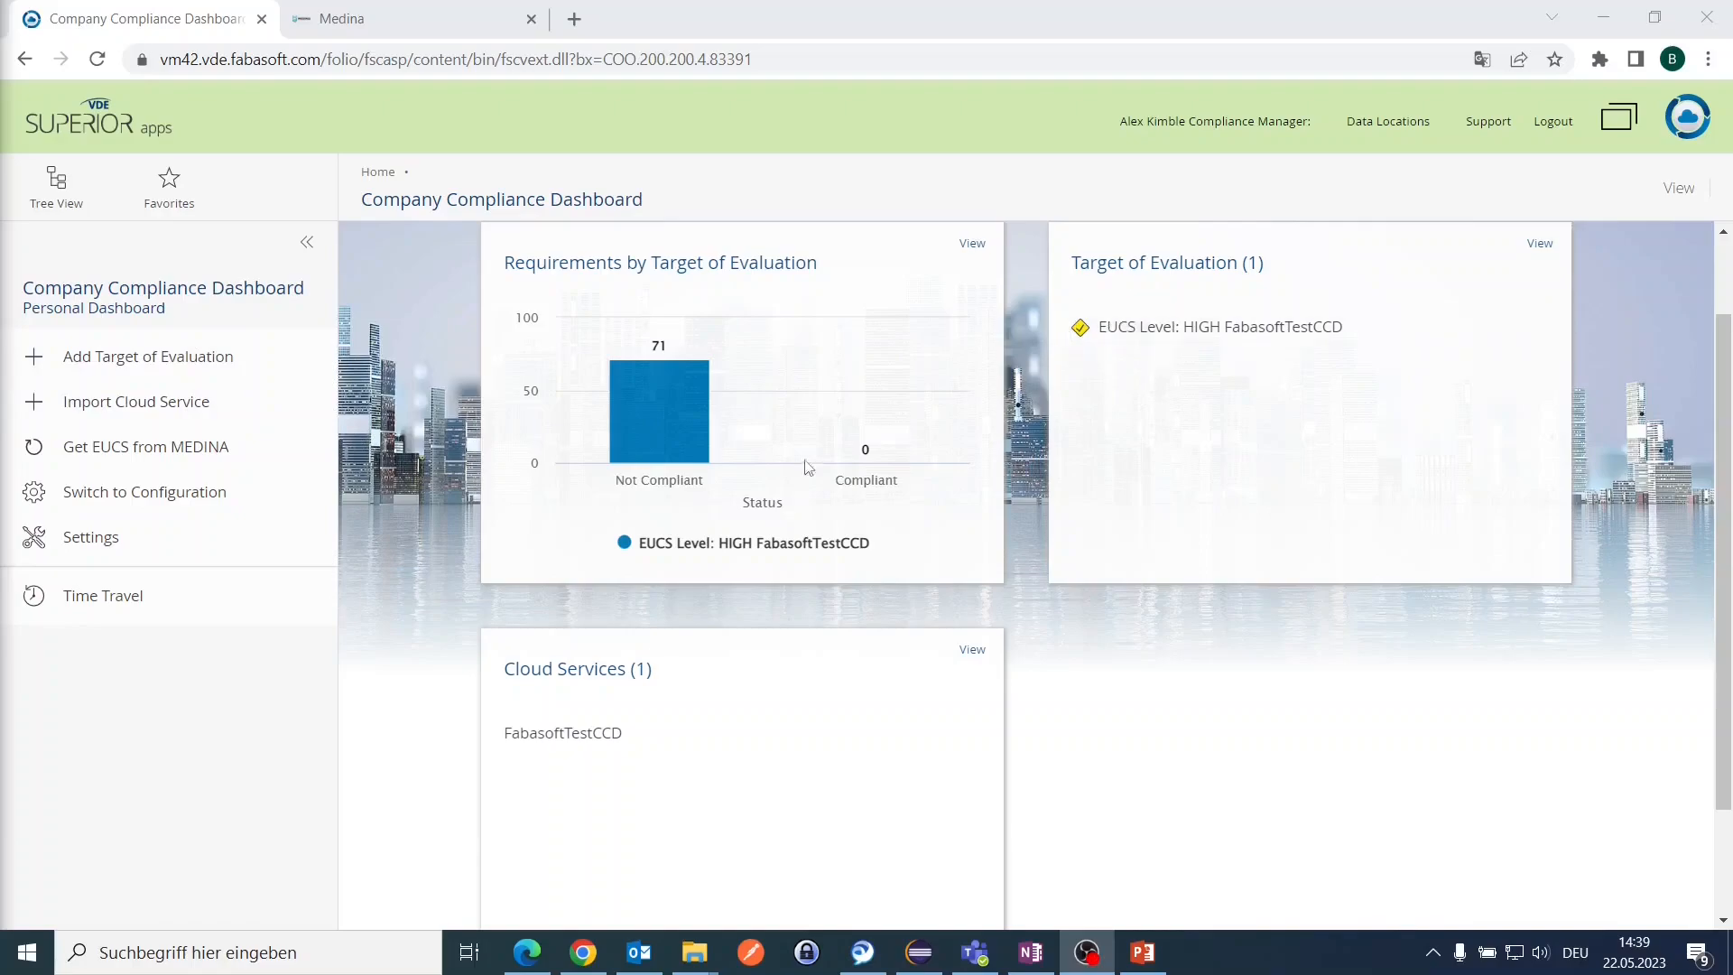
Step: Open the new EUCS Level: HIGH FabasoftTestCCD target and scroll through its requirements and controls
click(1154, 330)
click(1154, 328)
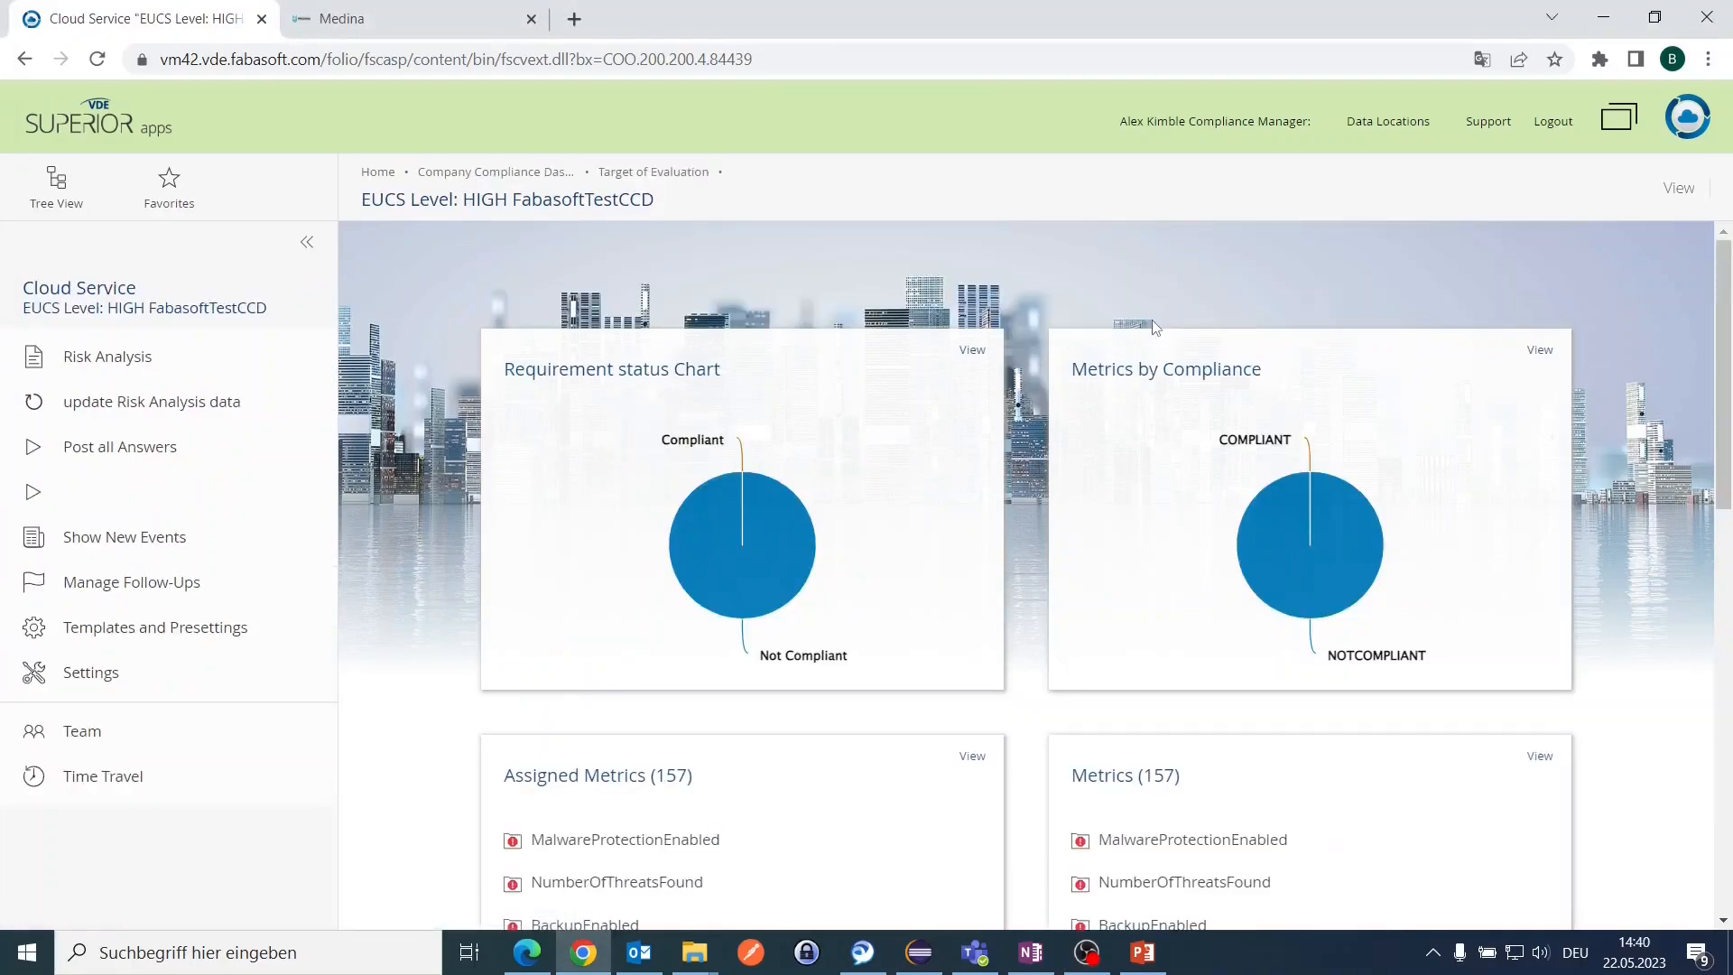
mouse_move(762, 523)
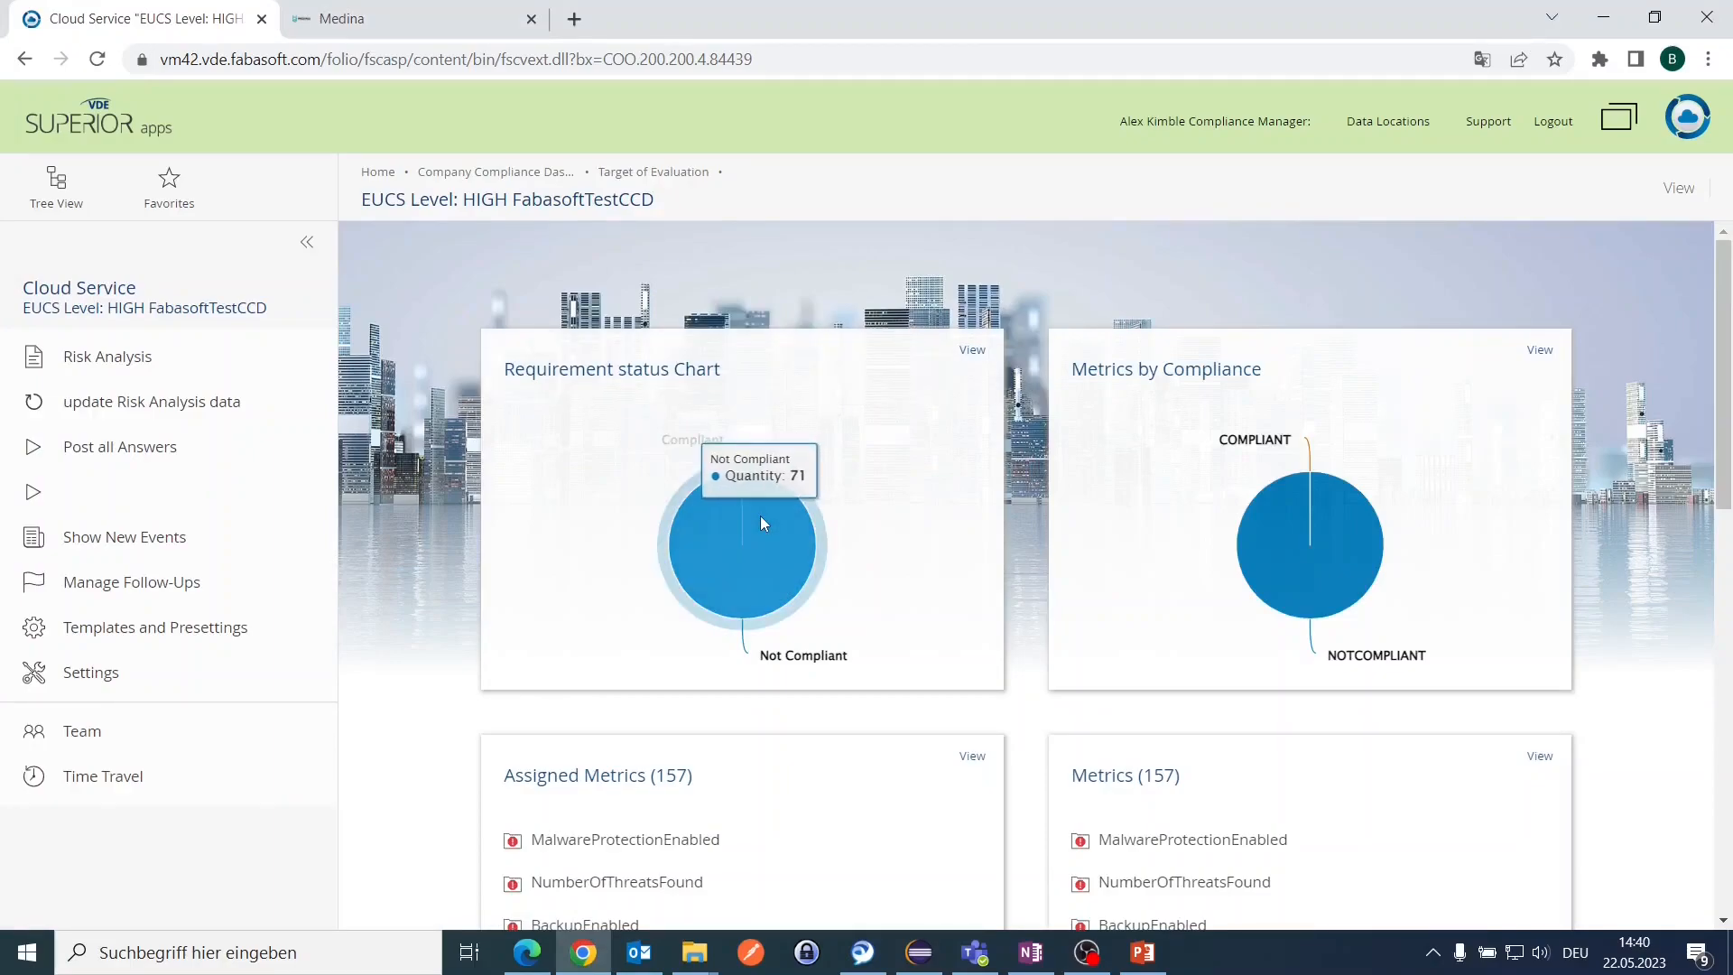
mouse_move(1274, 534)
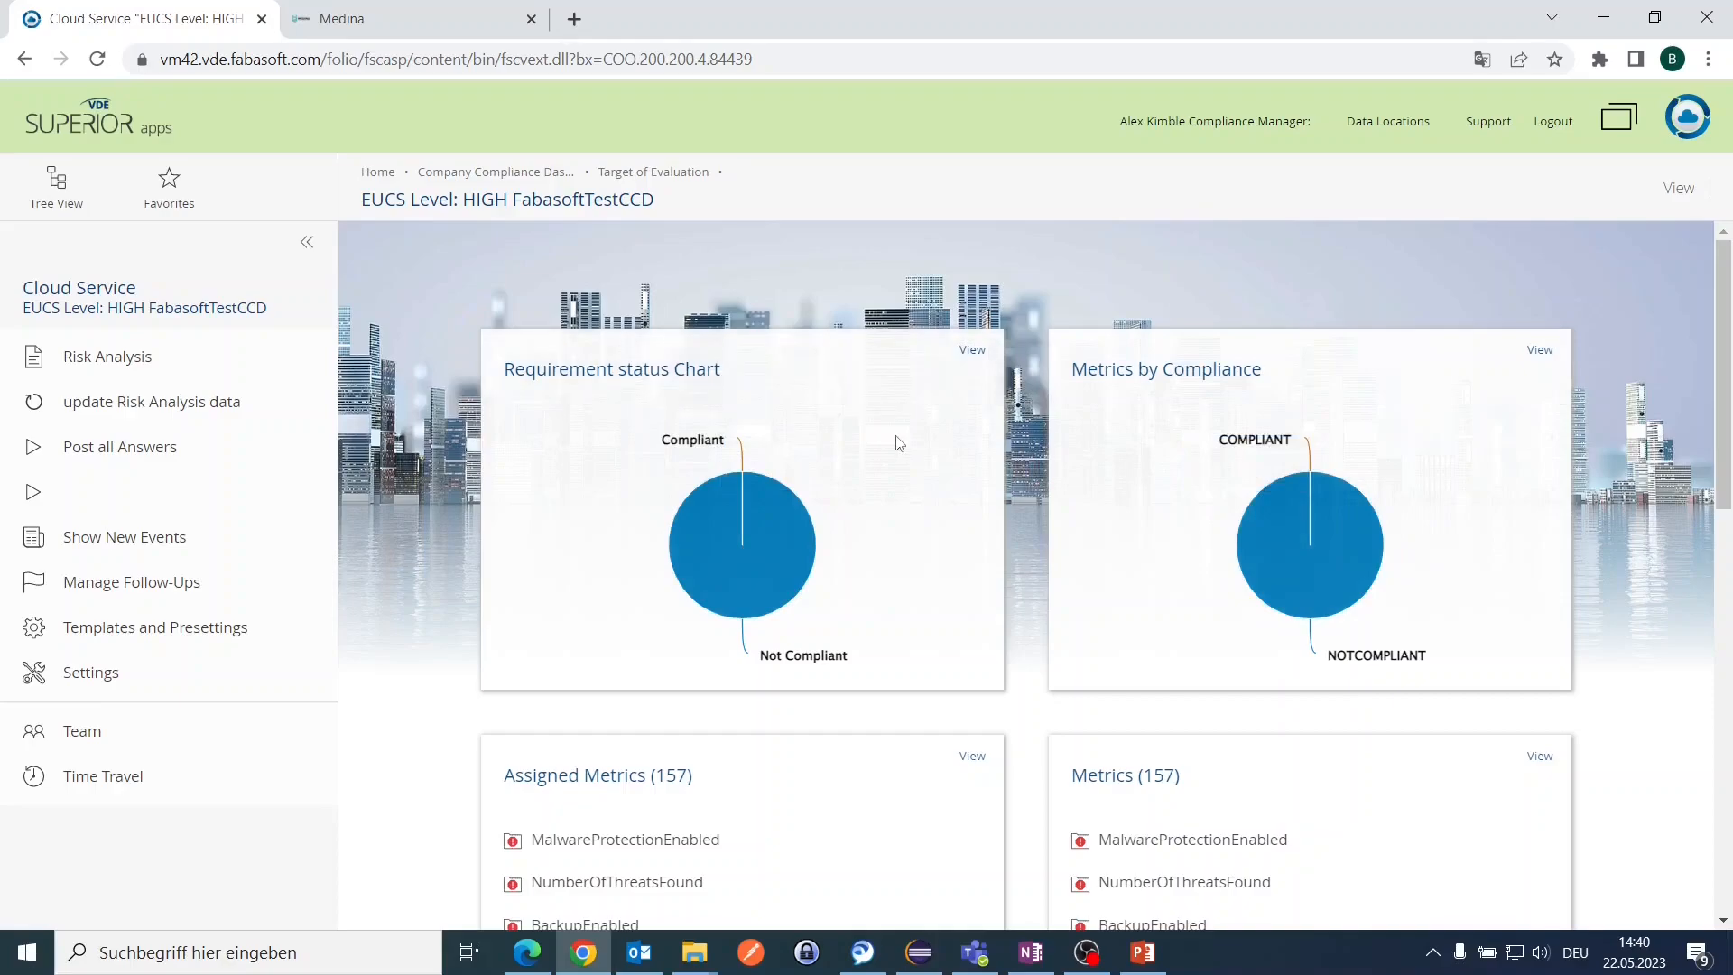
scroll(898, 443, down, 5)
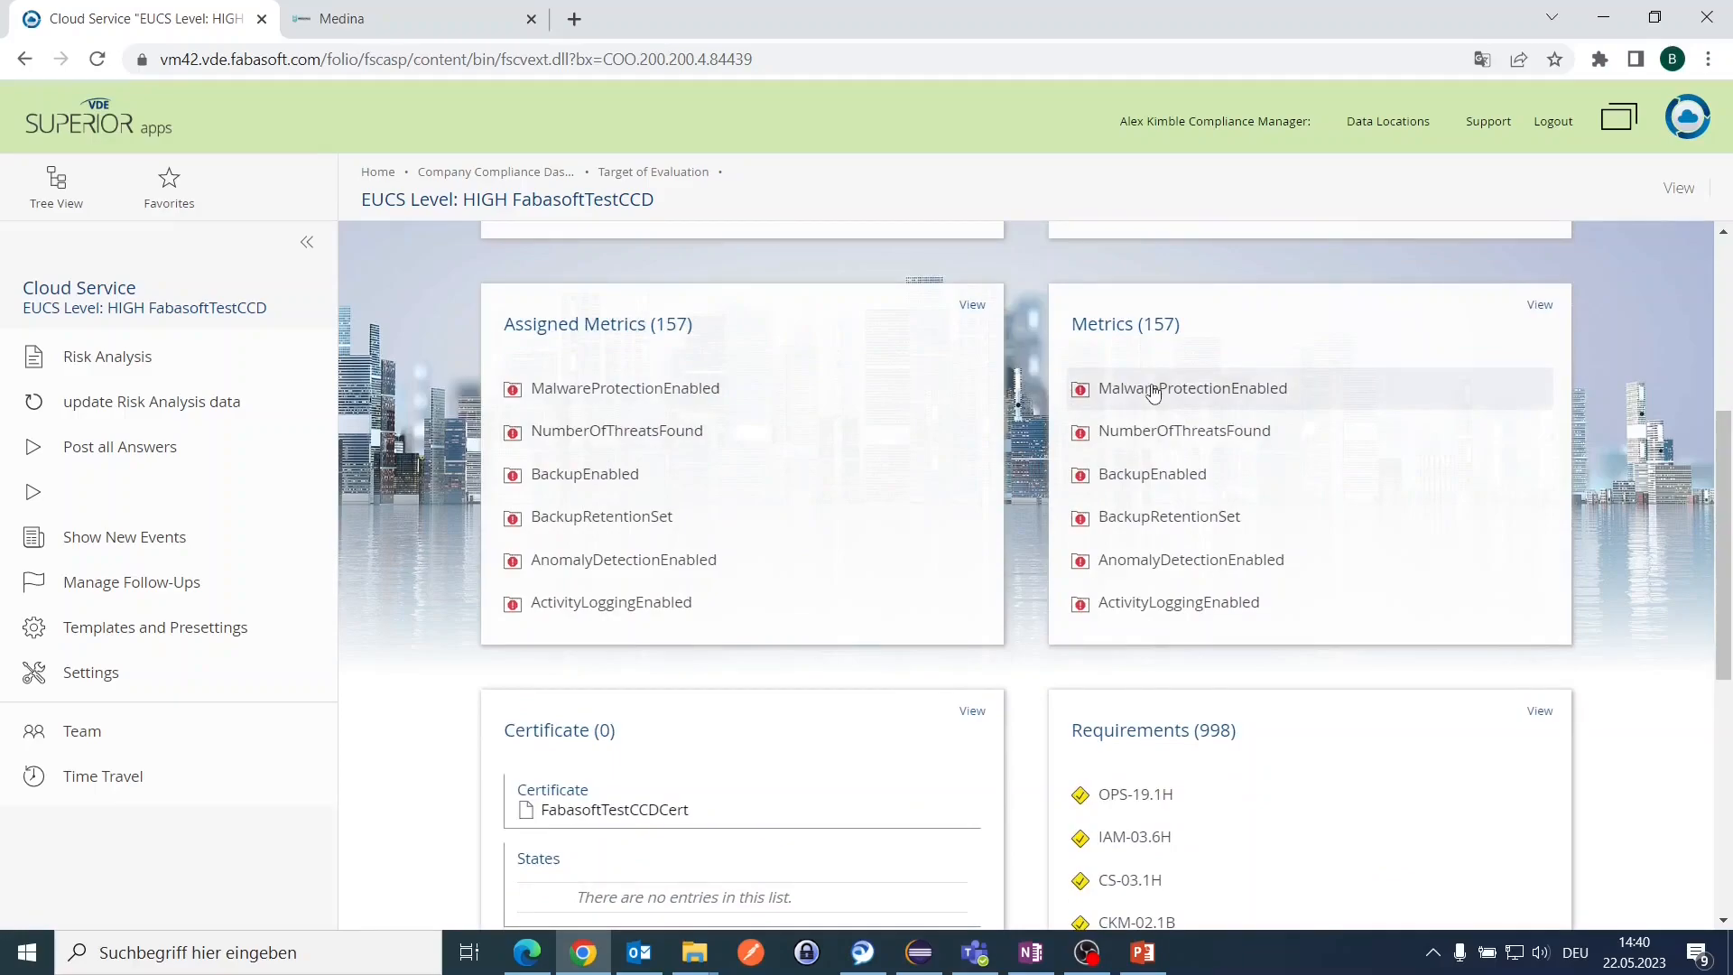
scroll(1150, 388, down, 5)
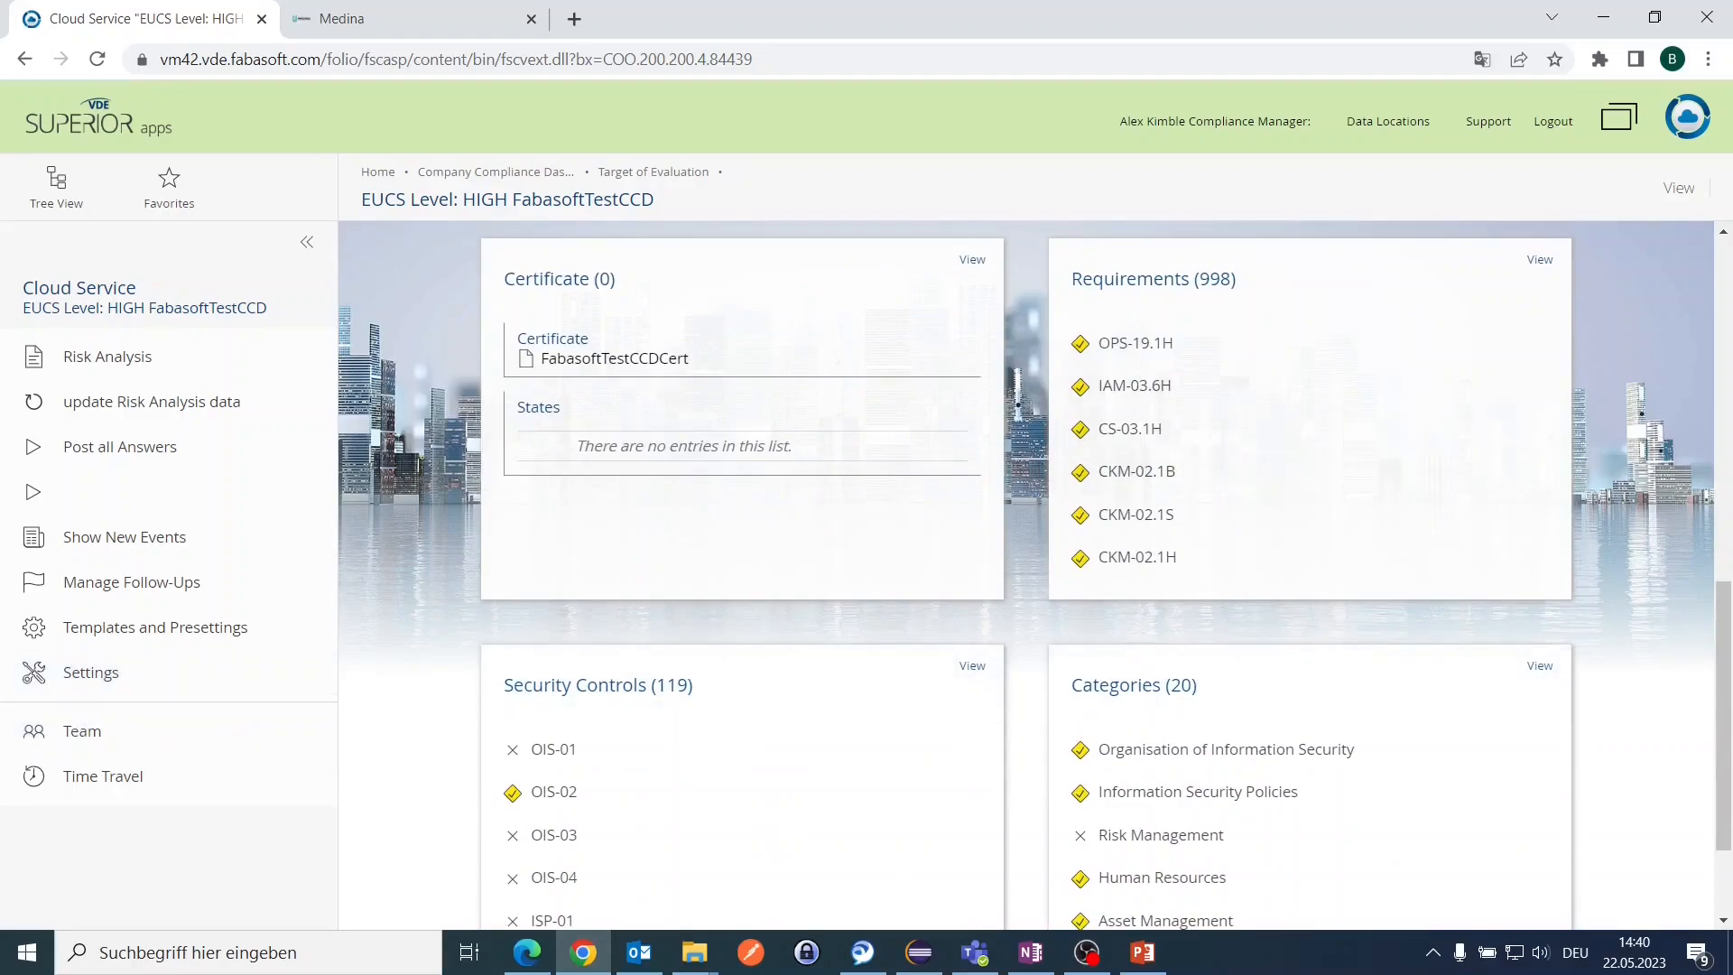
scroll(1315, 592, down, 2)
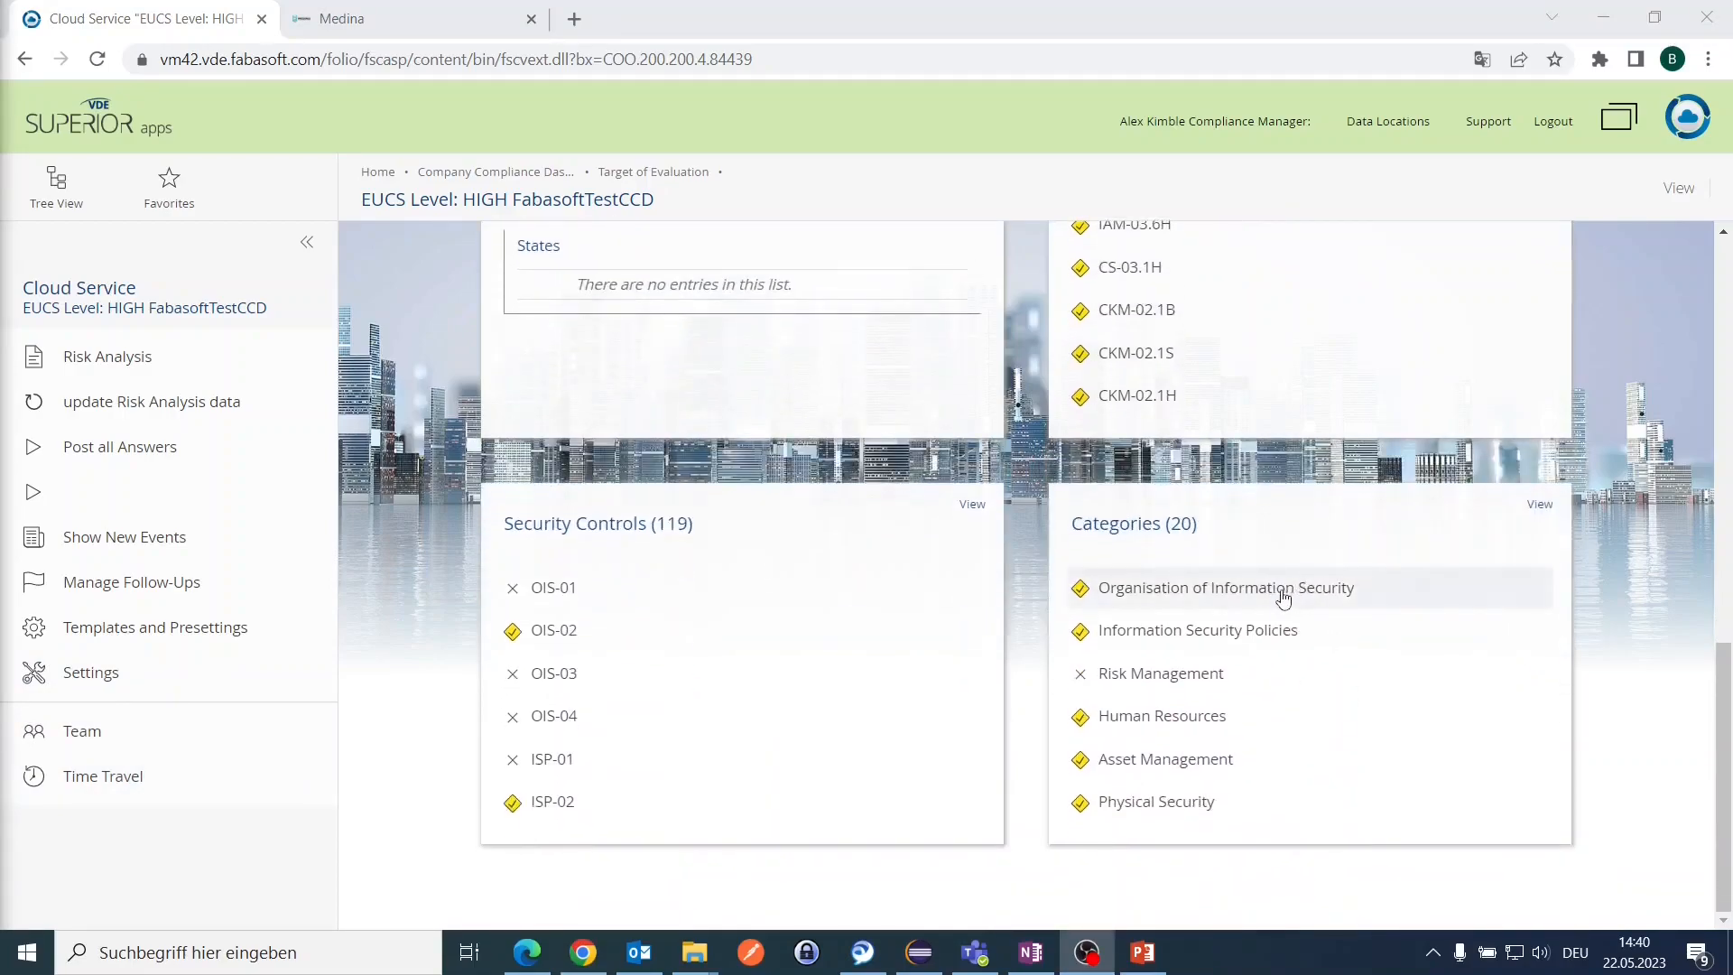
Step: Open the MixedDuties metric's properties from requirement OIS-02.4H under control OIS-02
click(633, 631)
scroll(630, 630, down, 10)
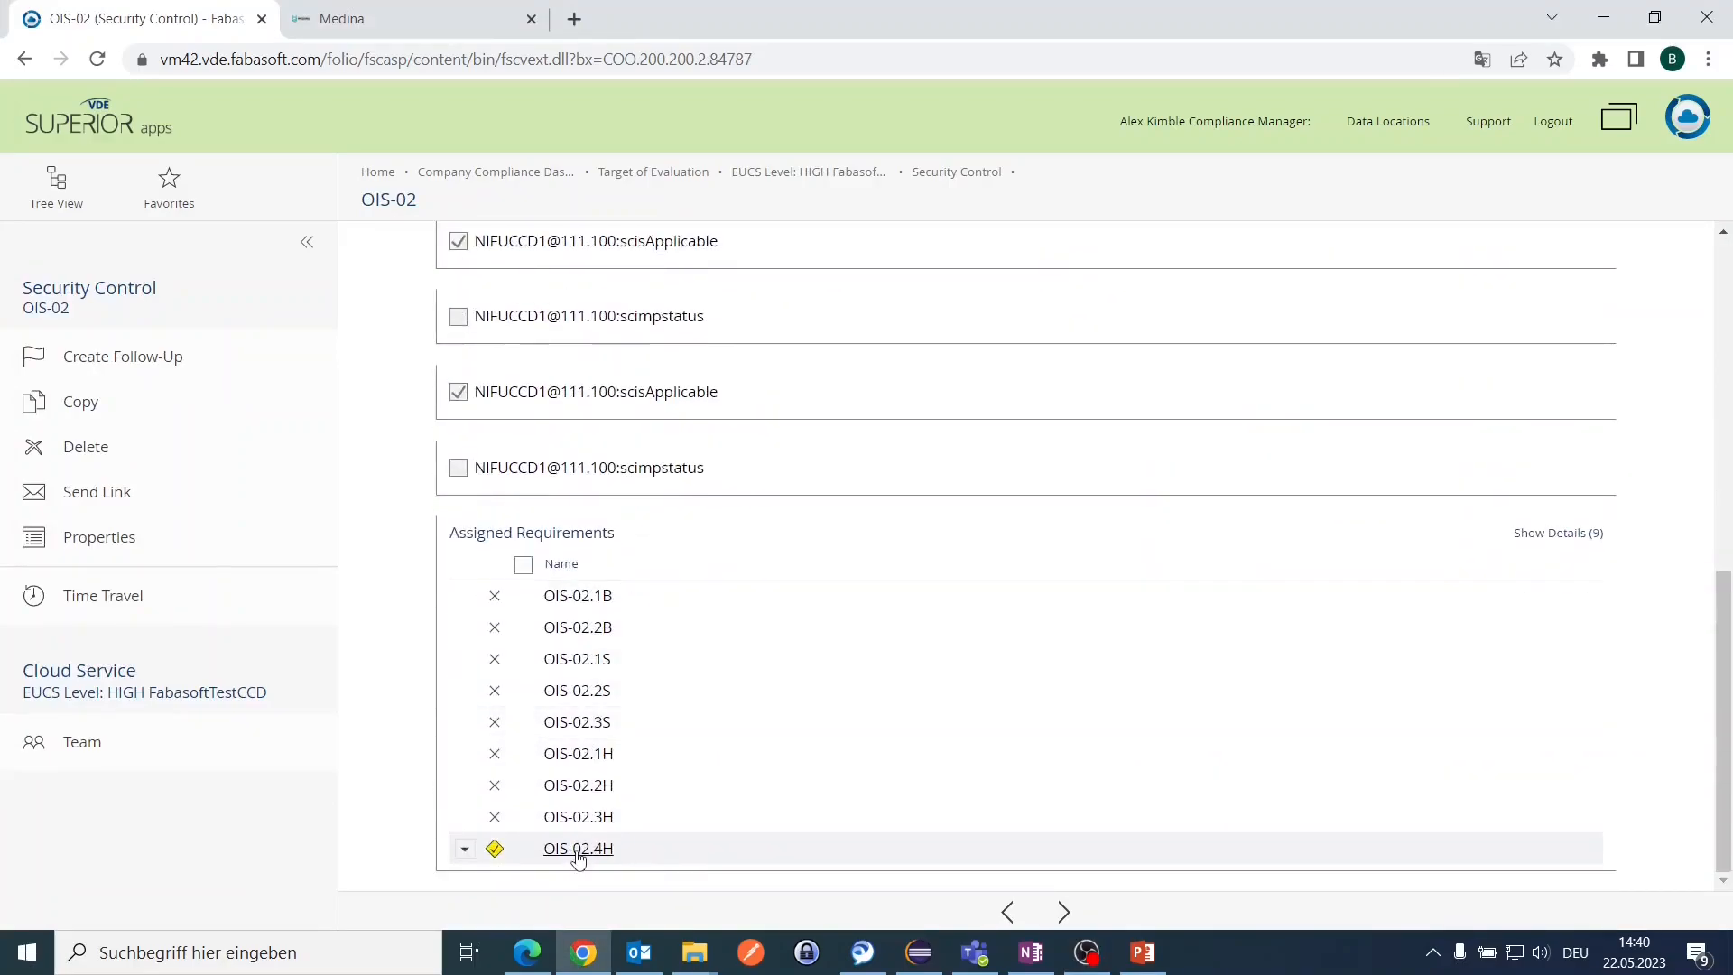
click(579, 851)
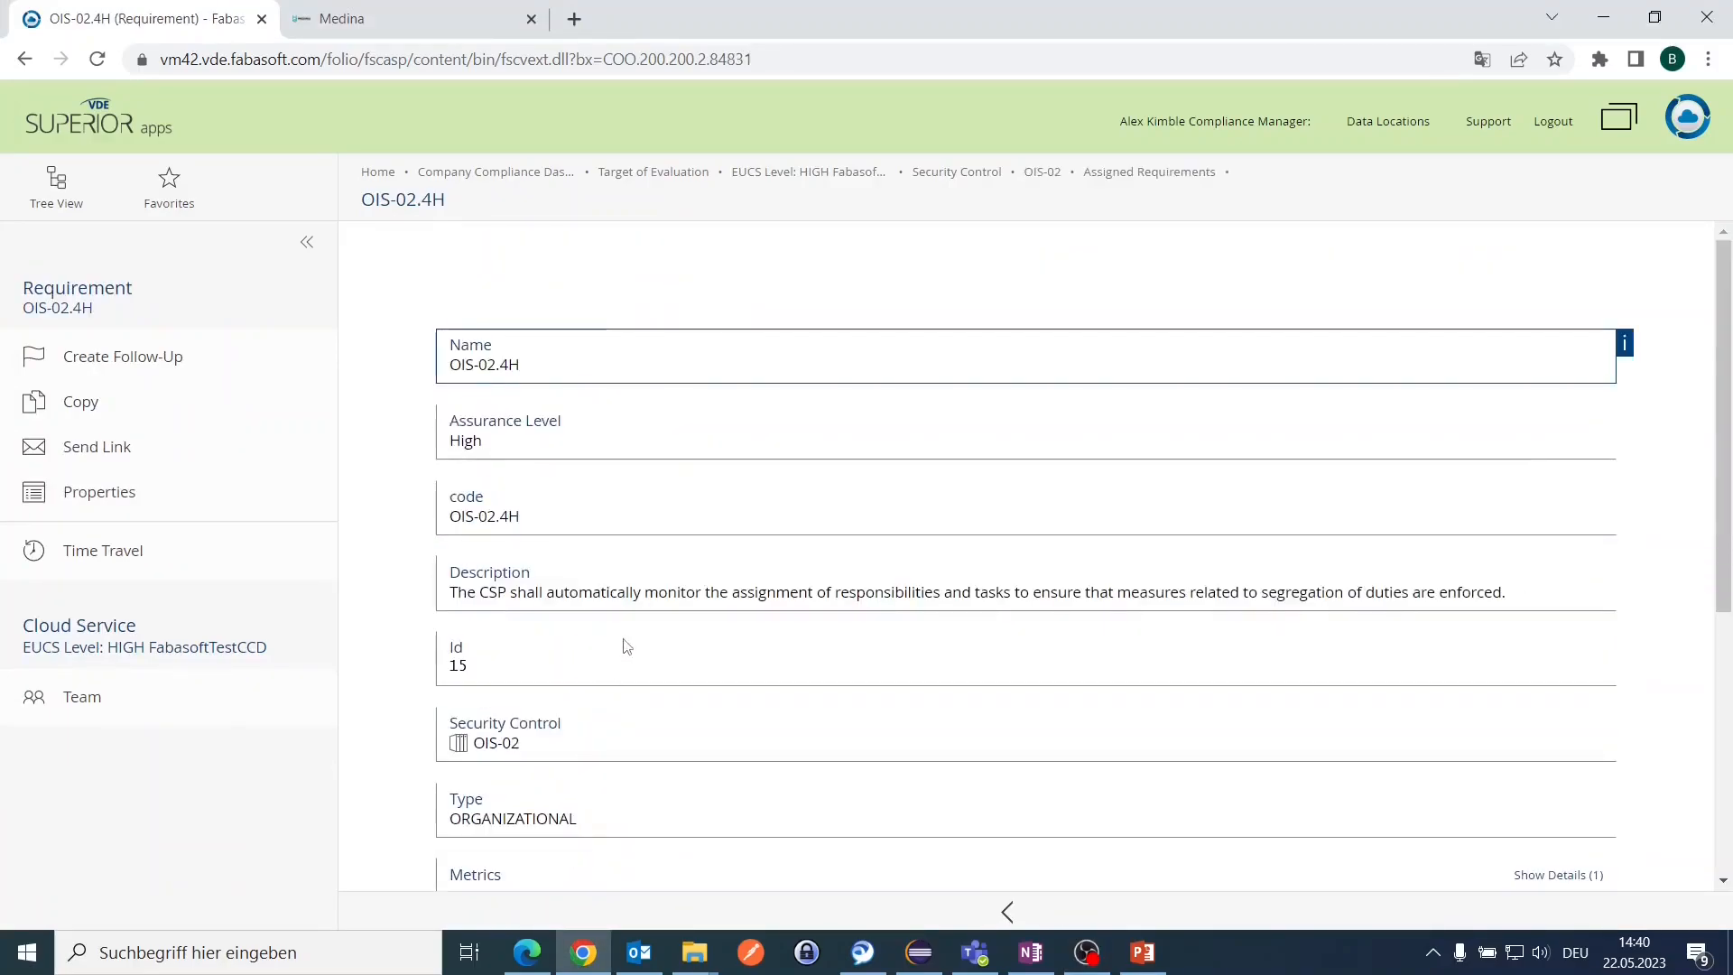
scroll(621, 641, down, 5)
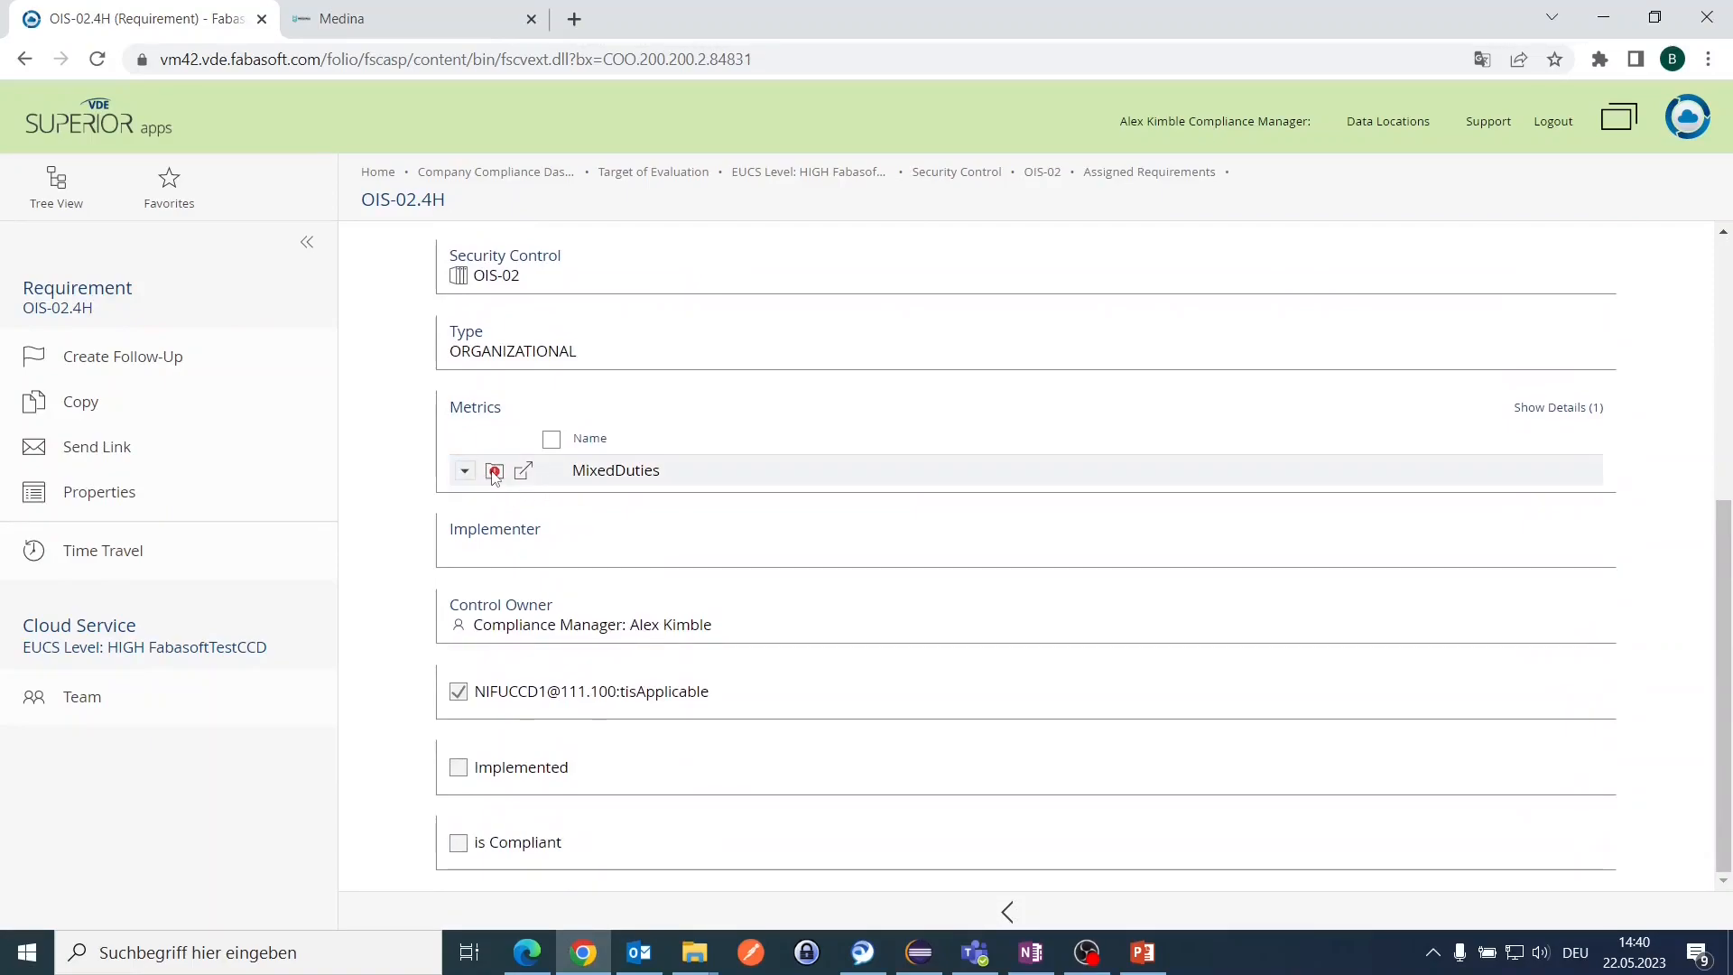
right_click(591, 471)
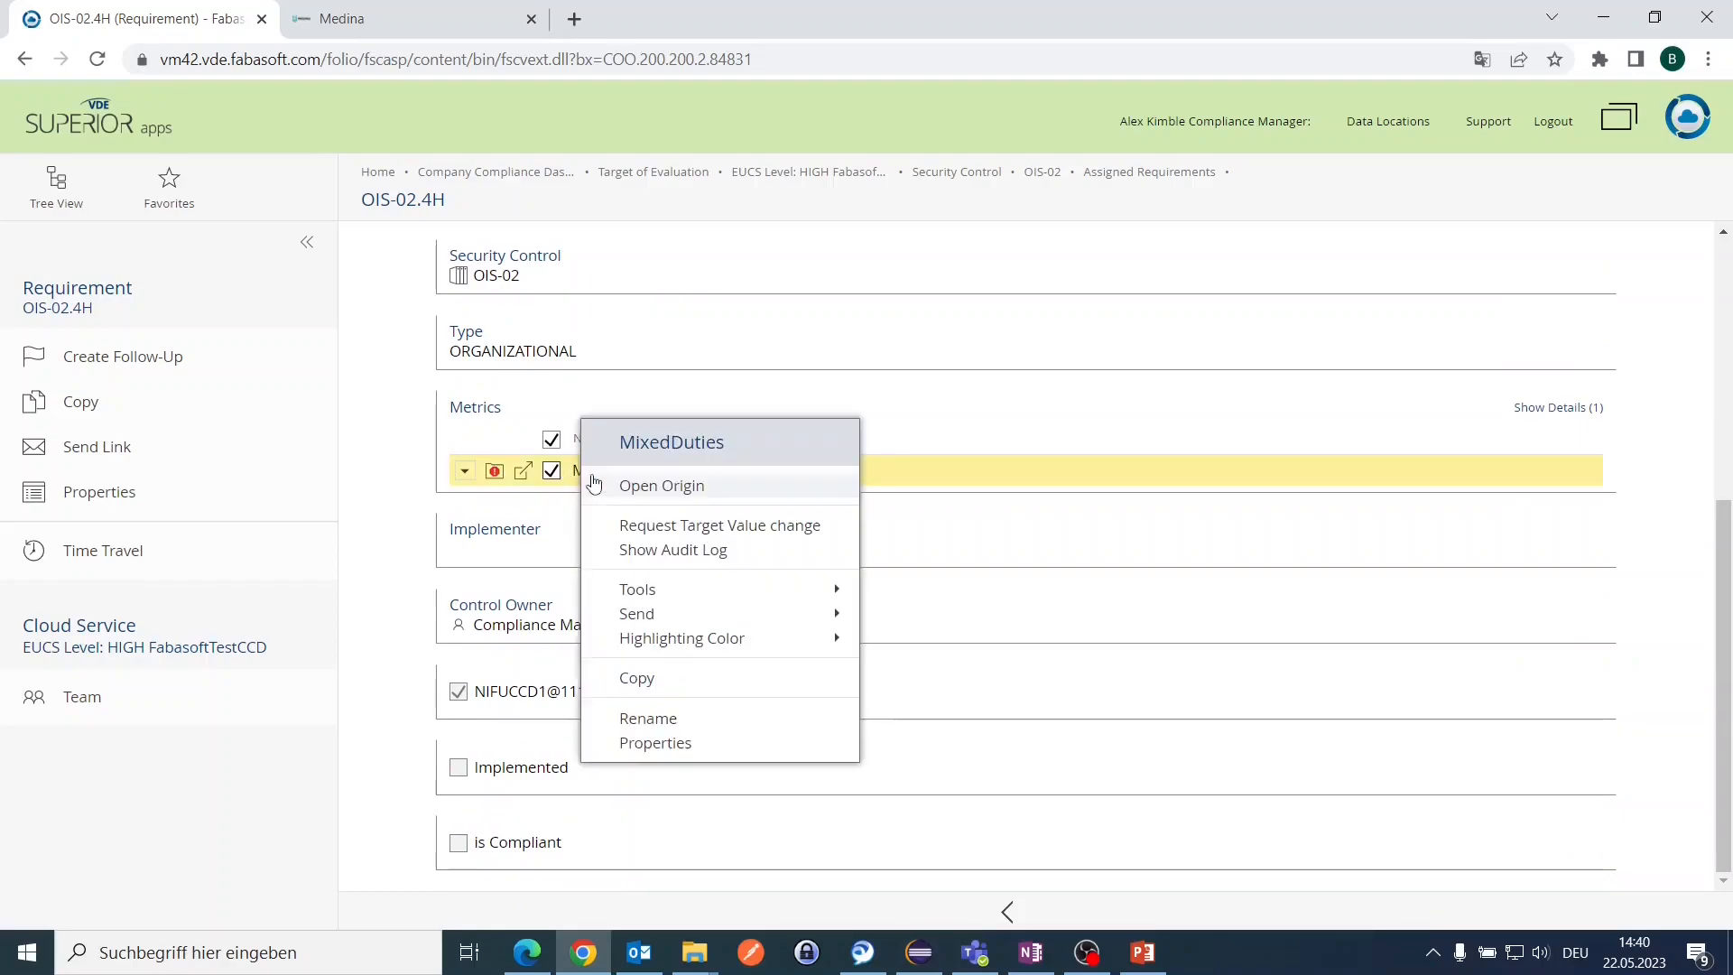
click(659, 743)
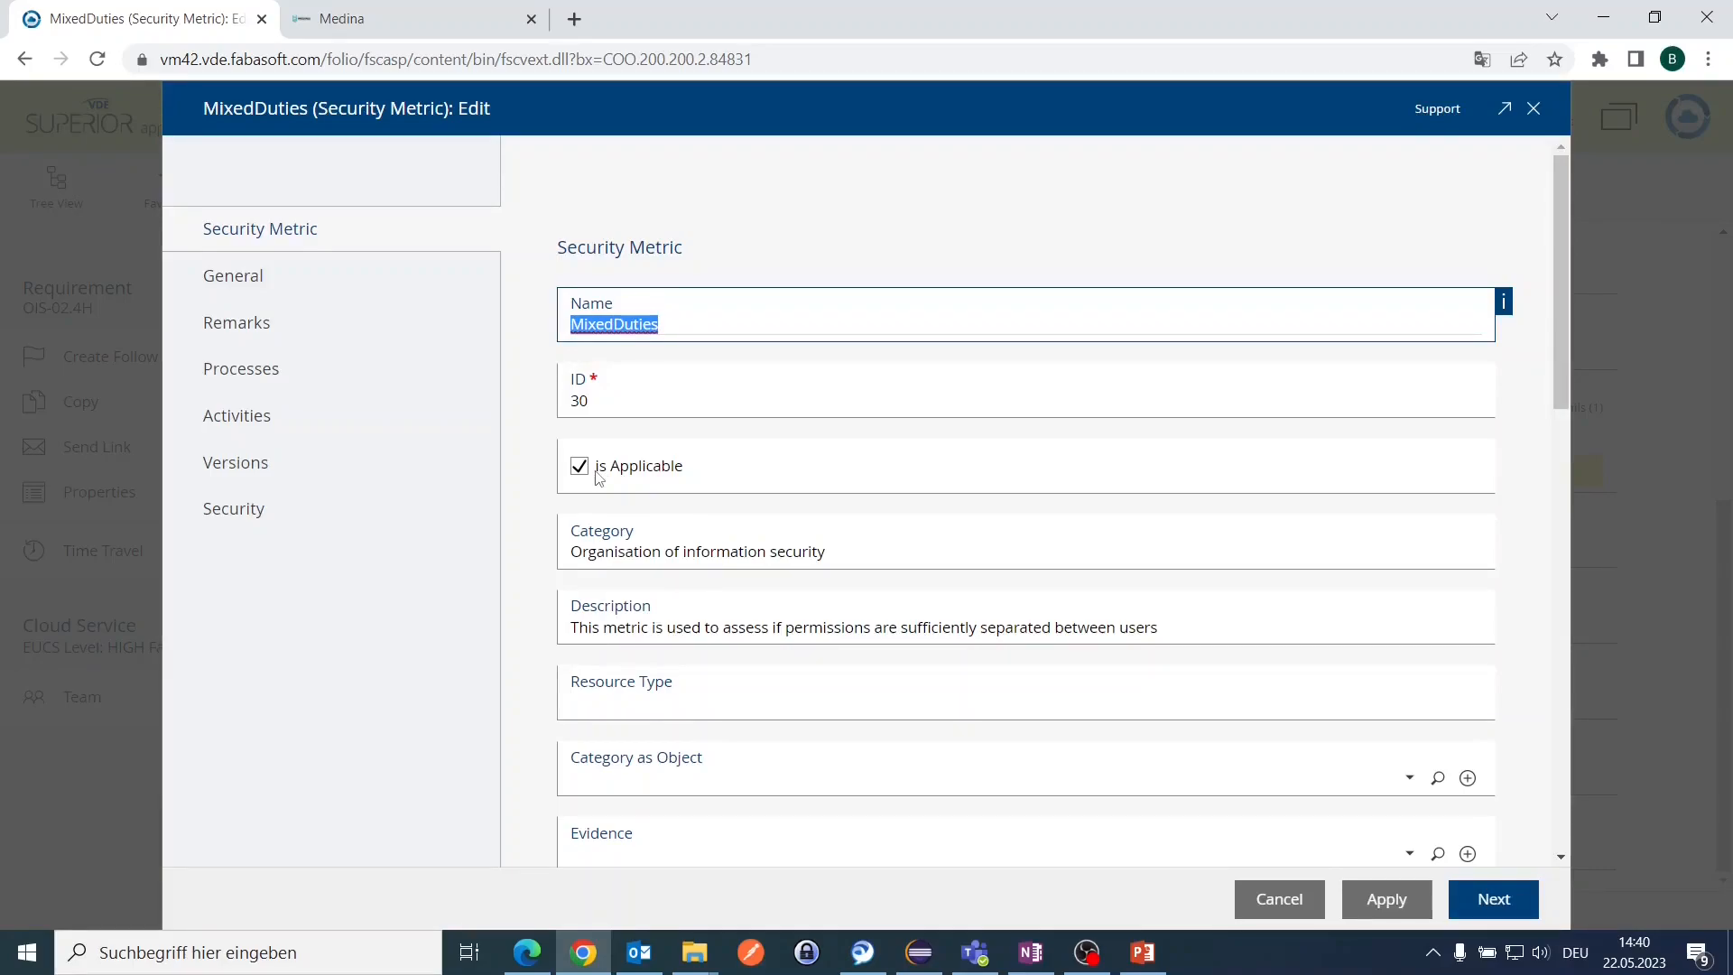
Step: Mark MixedDuties as compliant and implemented, save it, and return to the security controls list
scroll(603, 478, down, 6)
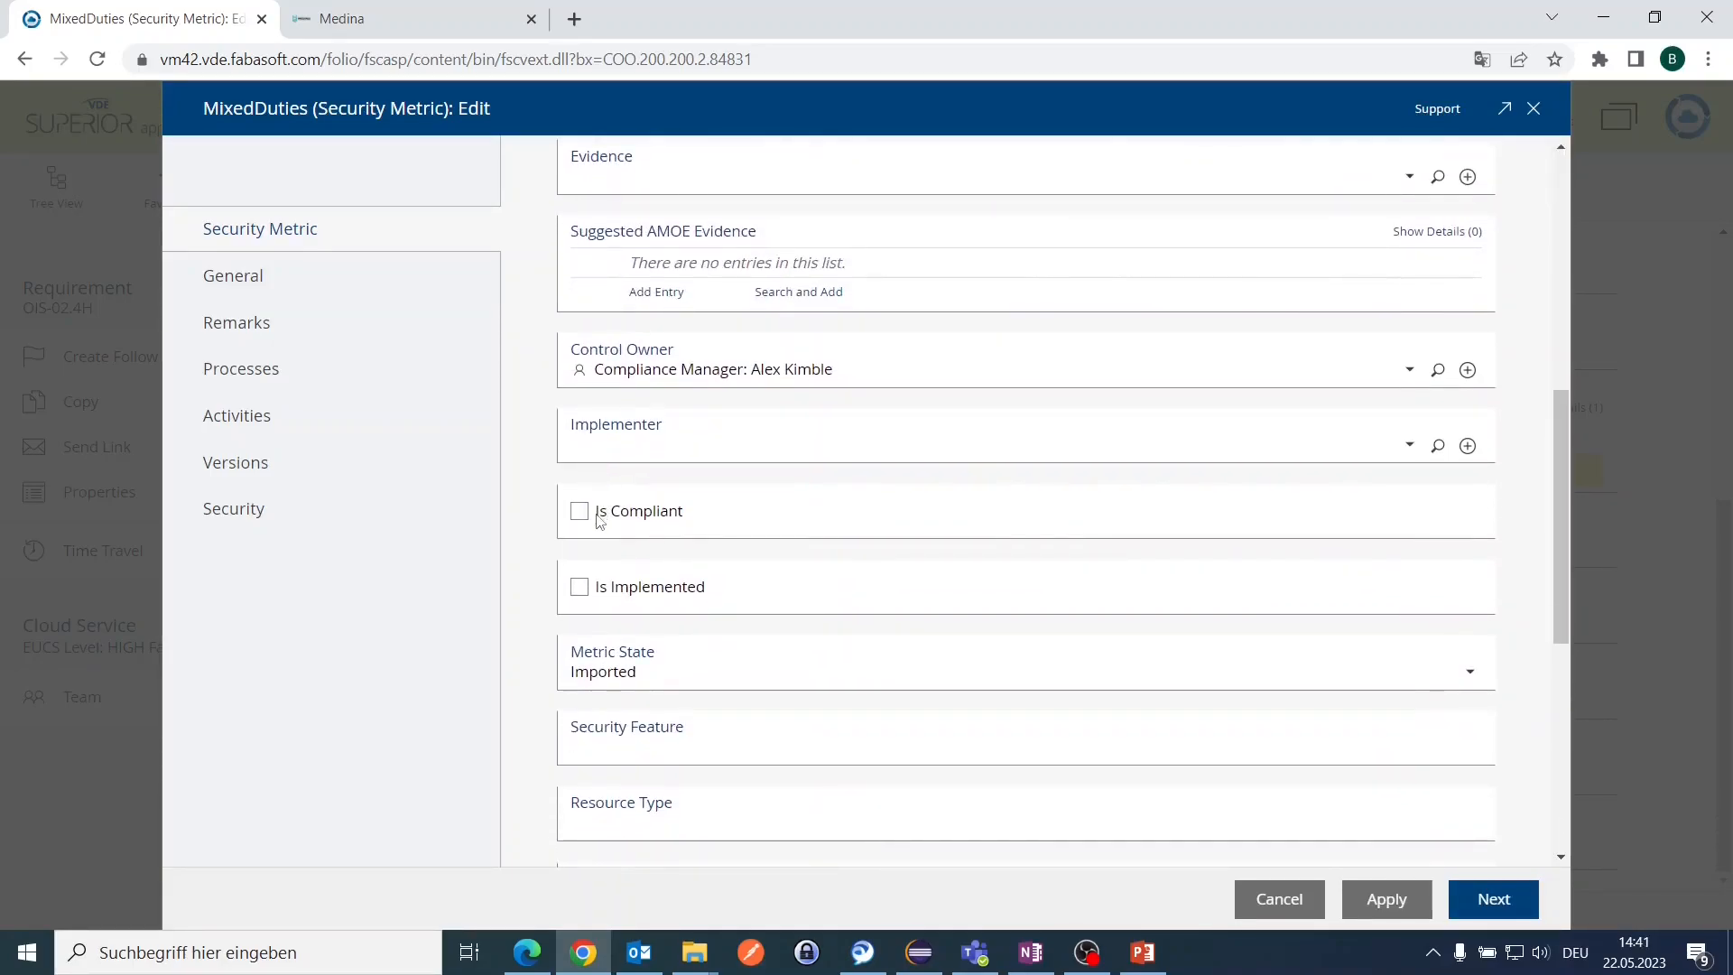
click(598, 519)
click(579, 586)
click(1356, 898)
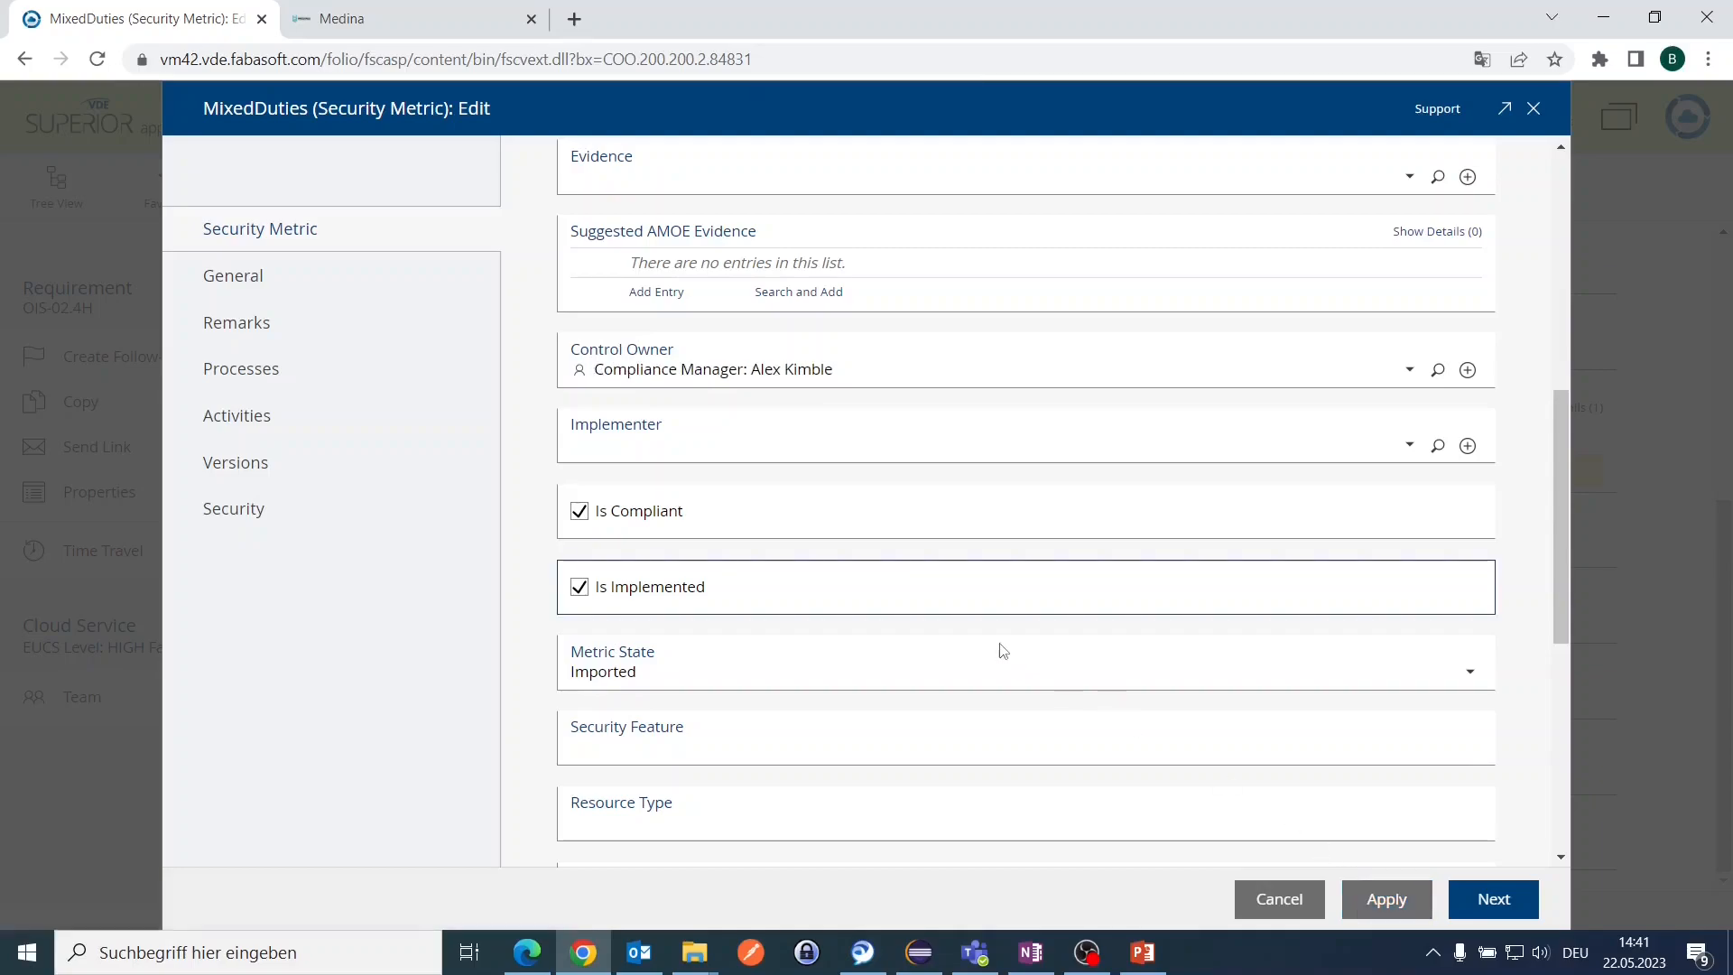
click(1460, 898)
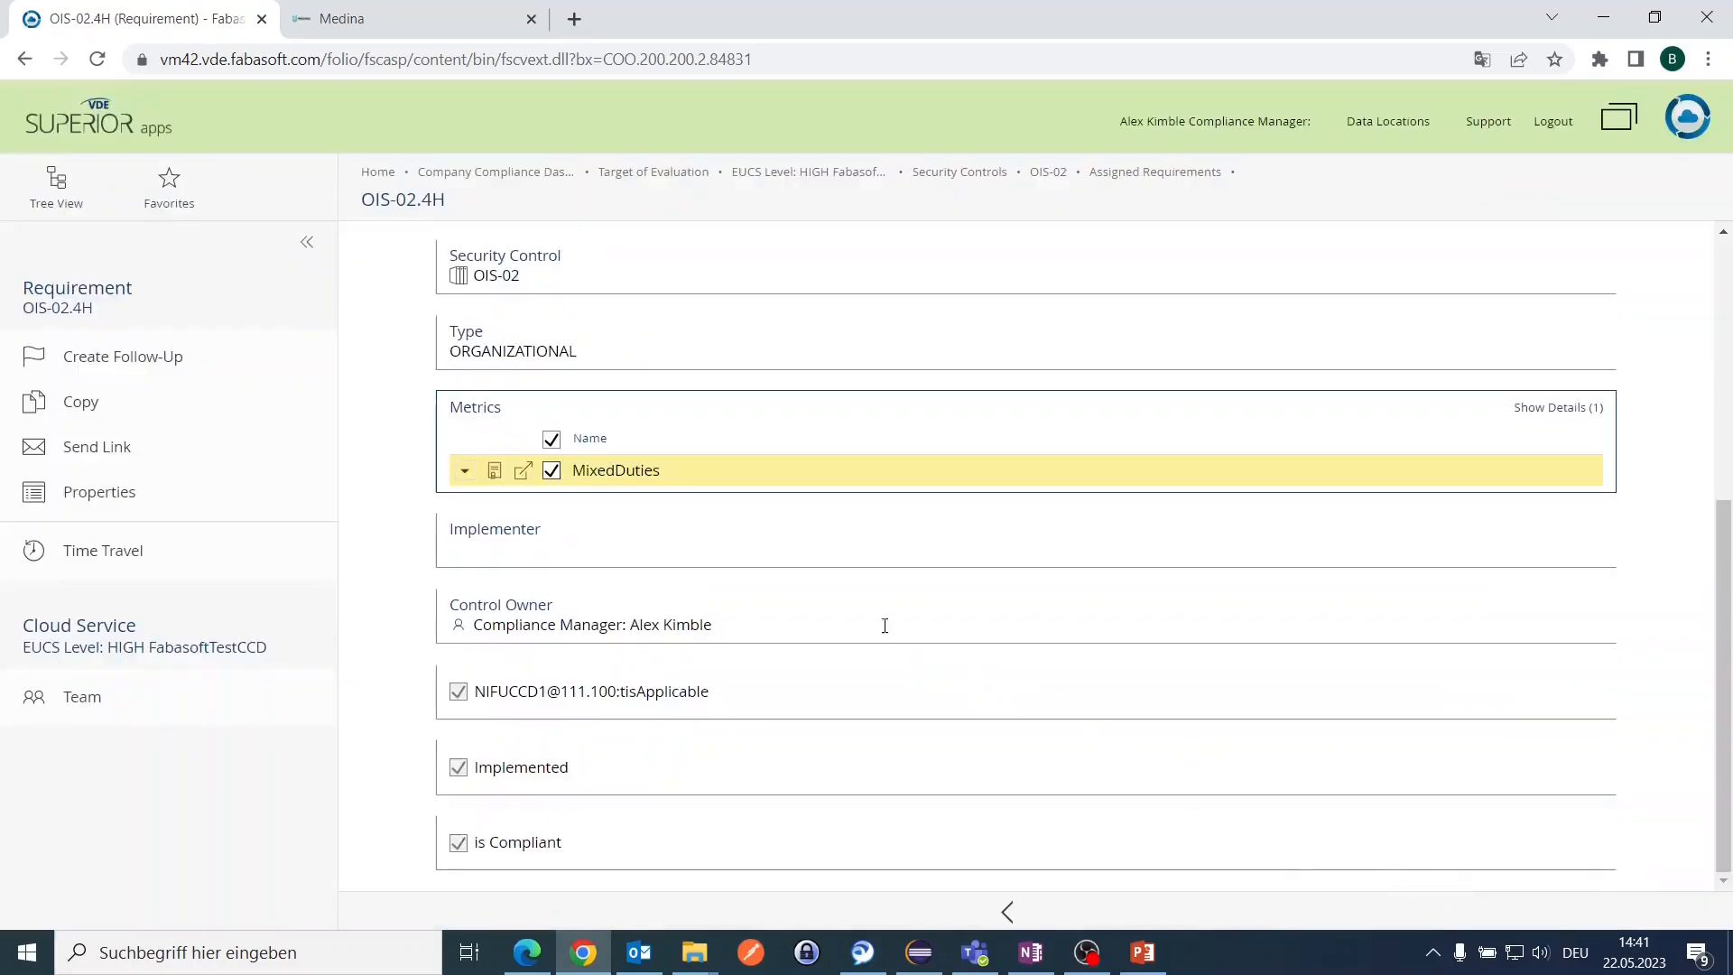
click(973, 171)
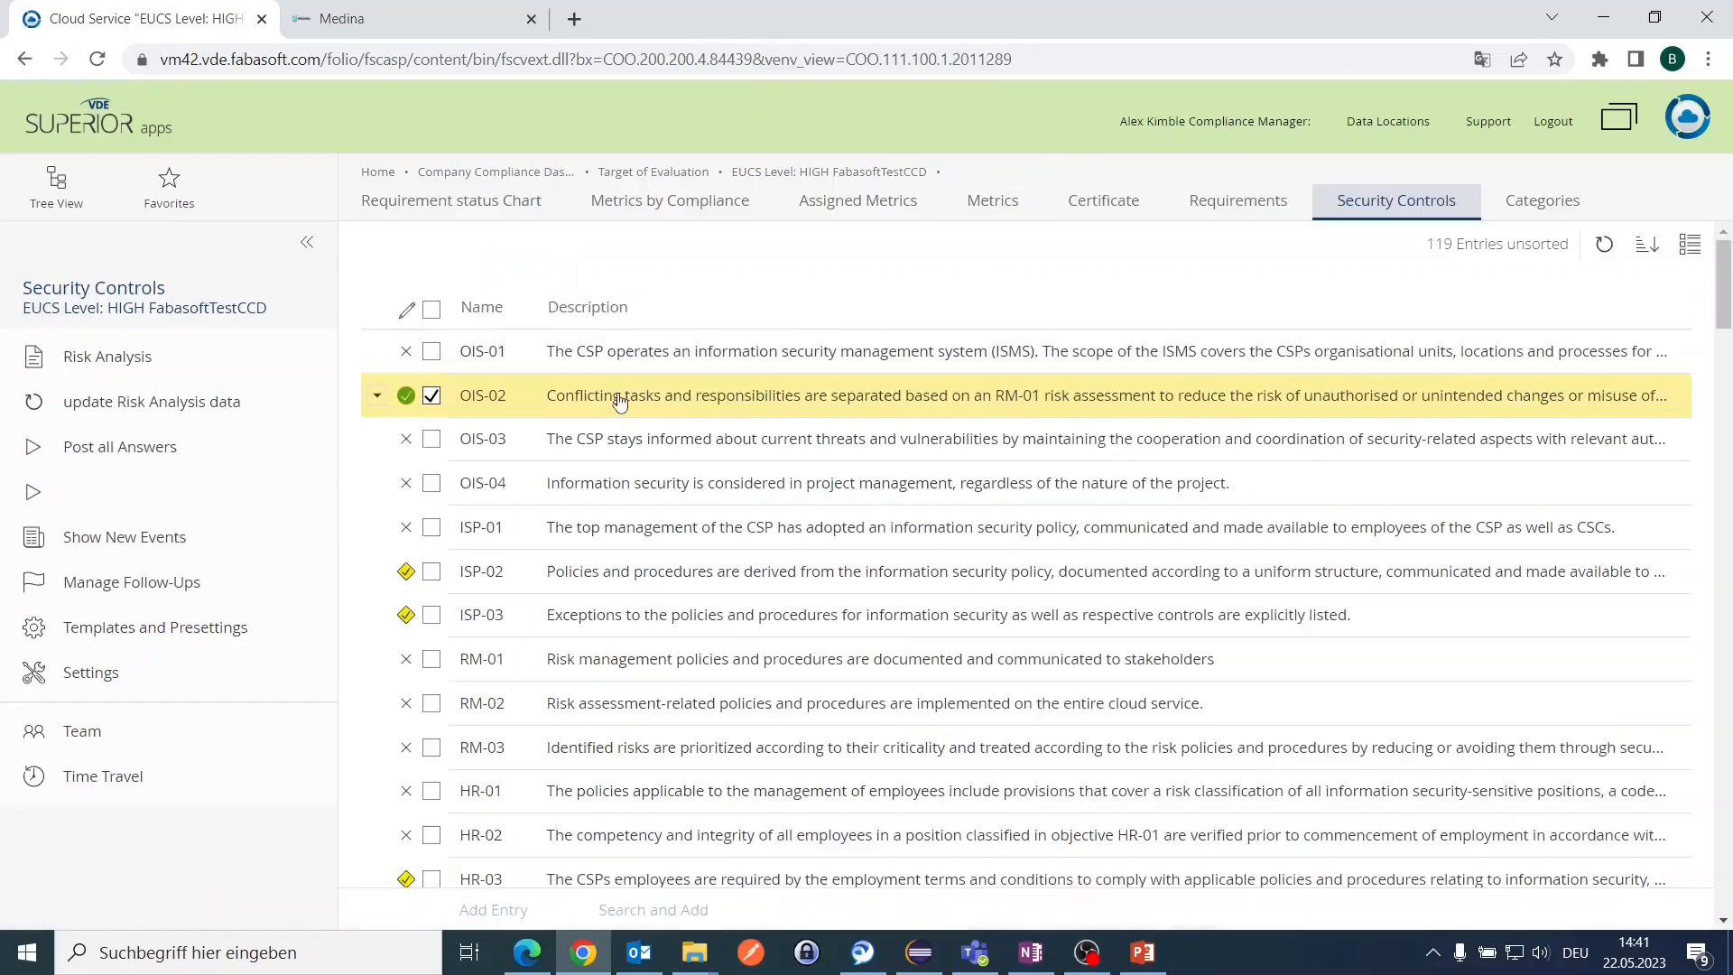
mouse_move(407, 405)
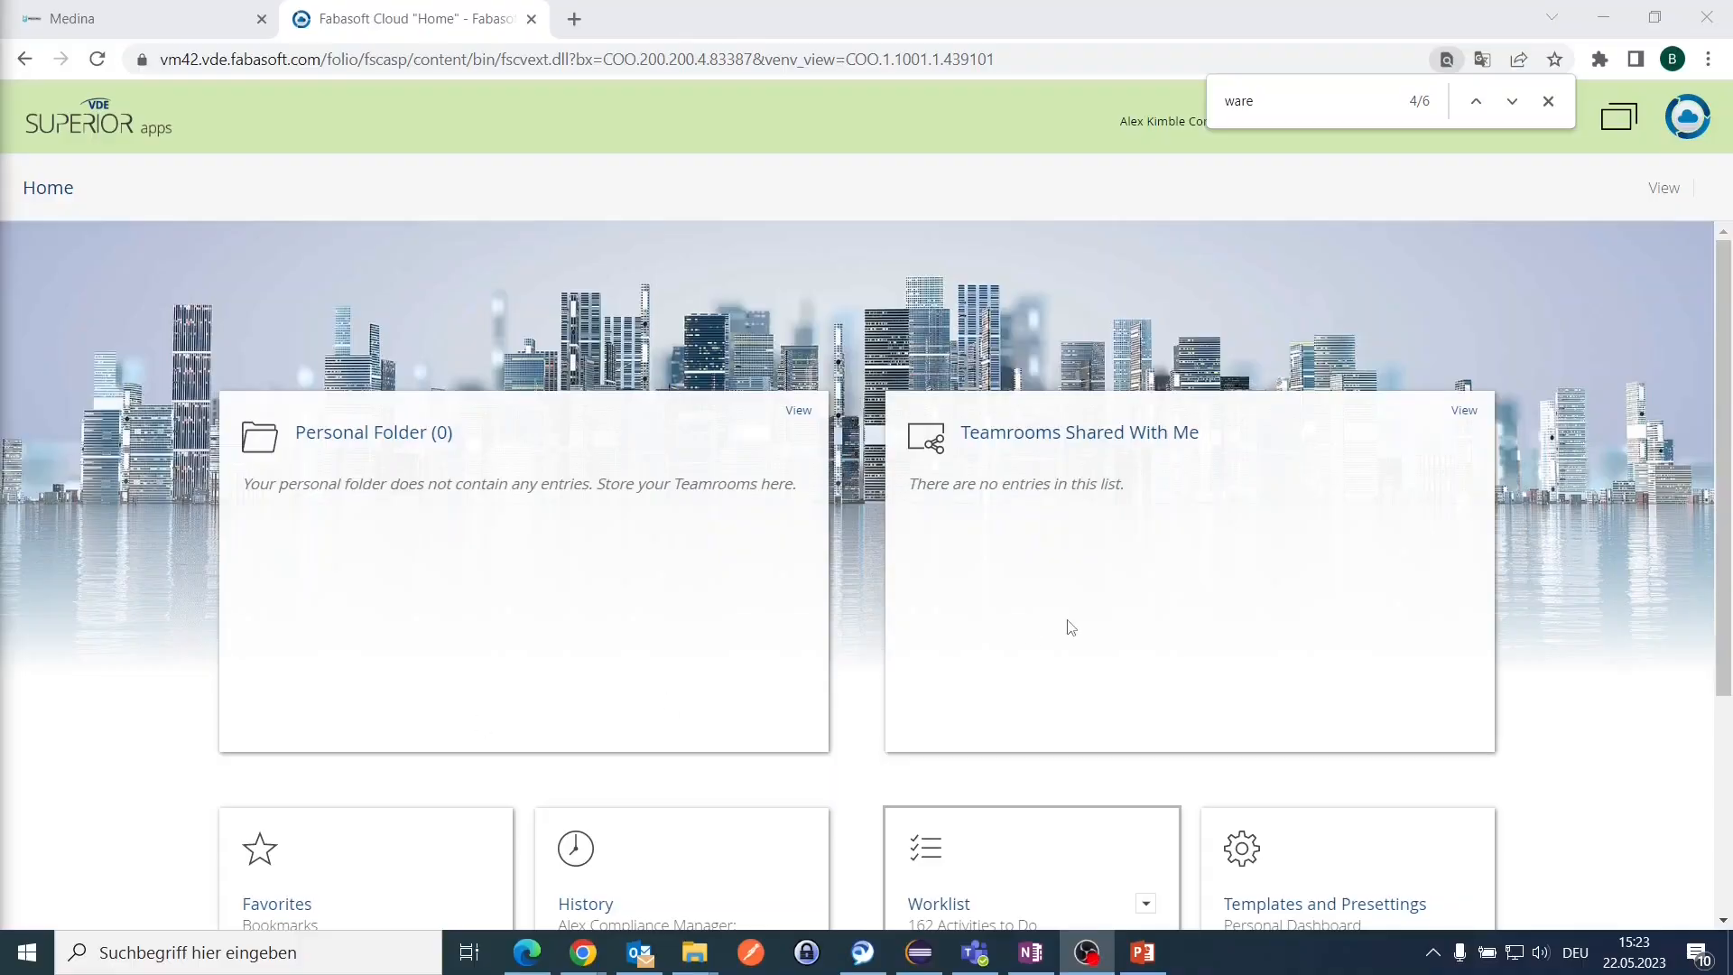
scroll(1033, 642, down, 4)
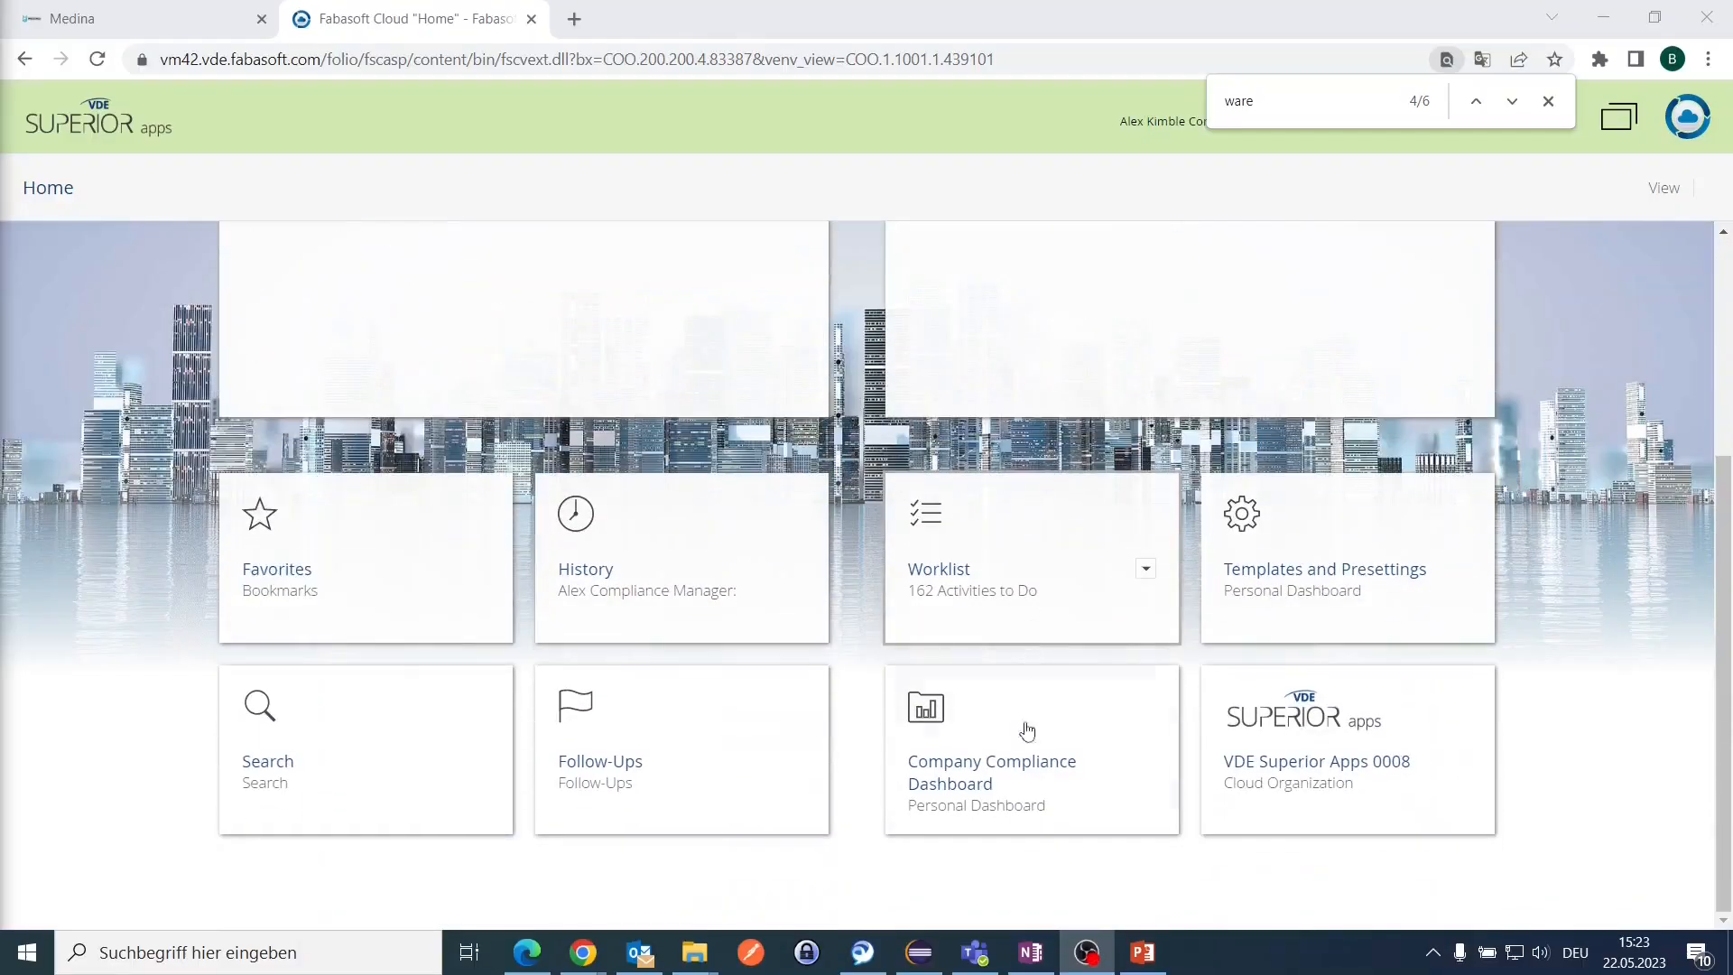
Step: Check the EUCS Level: HIGH FabasoftTestCCD target from the dashboard, then open the Worklist from Home
click(986, 788)
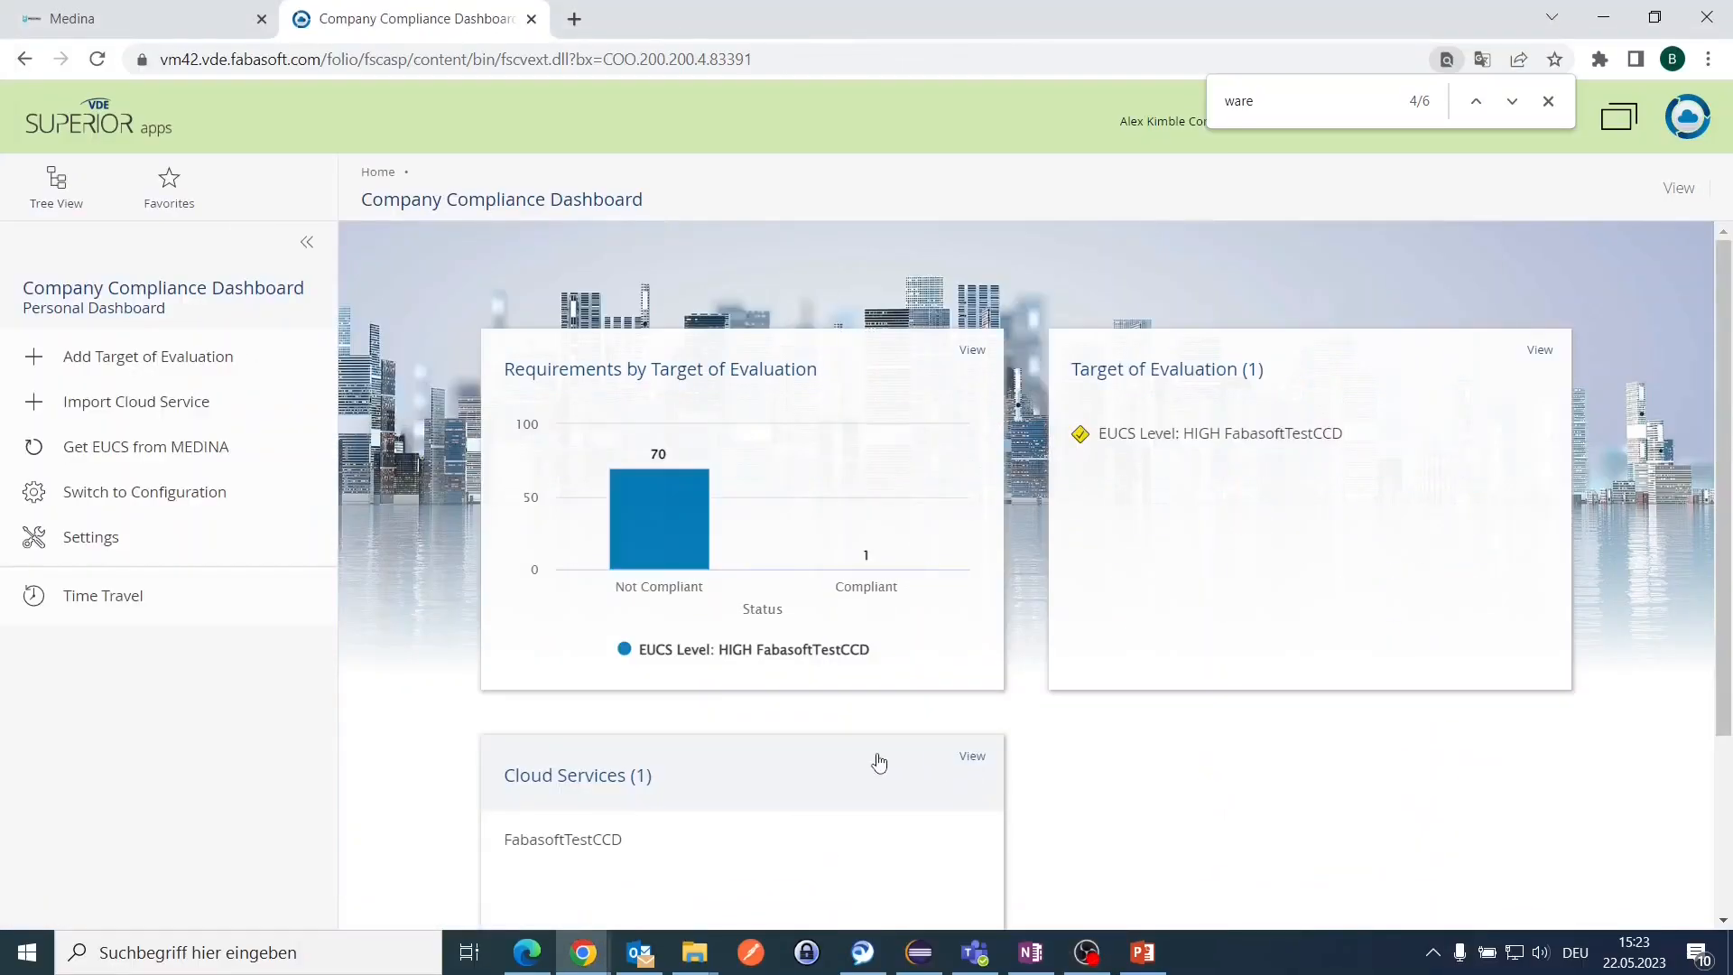
click(1173, 444)
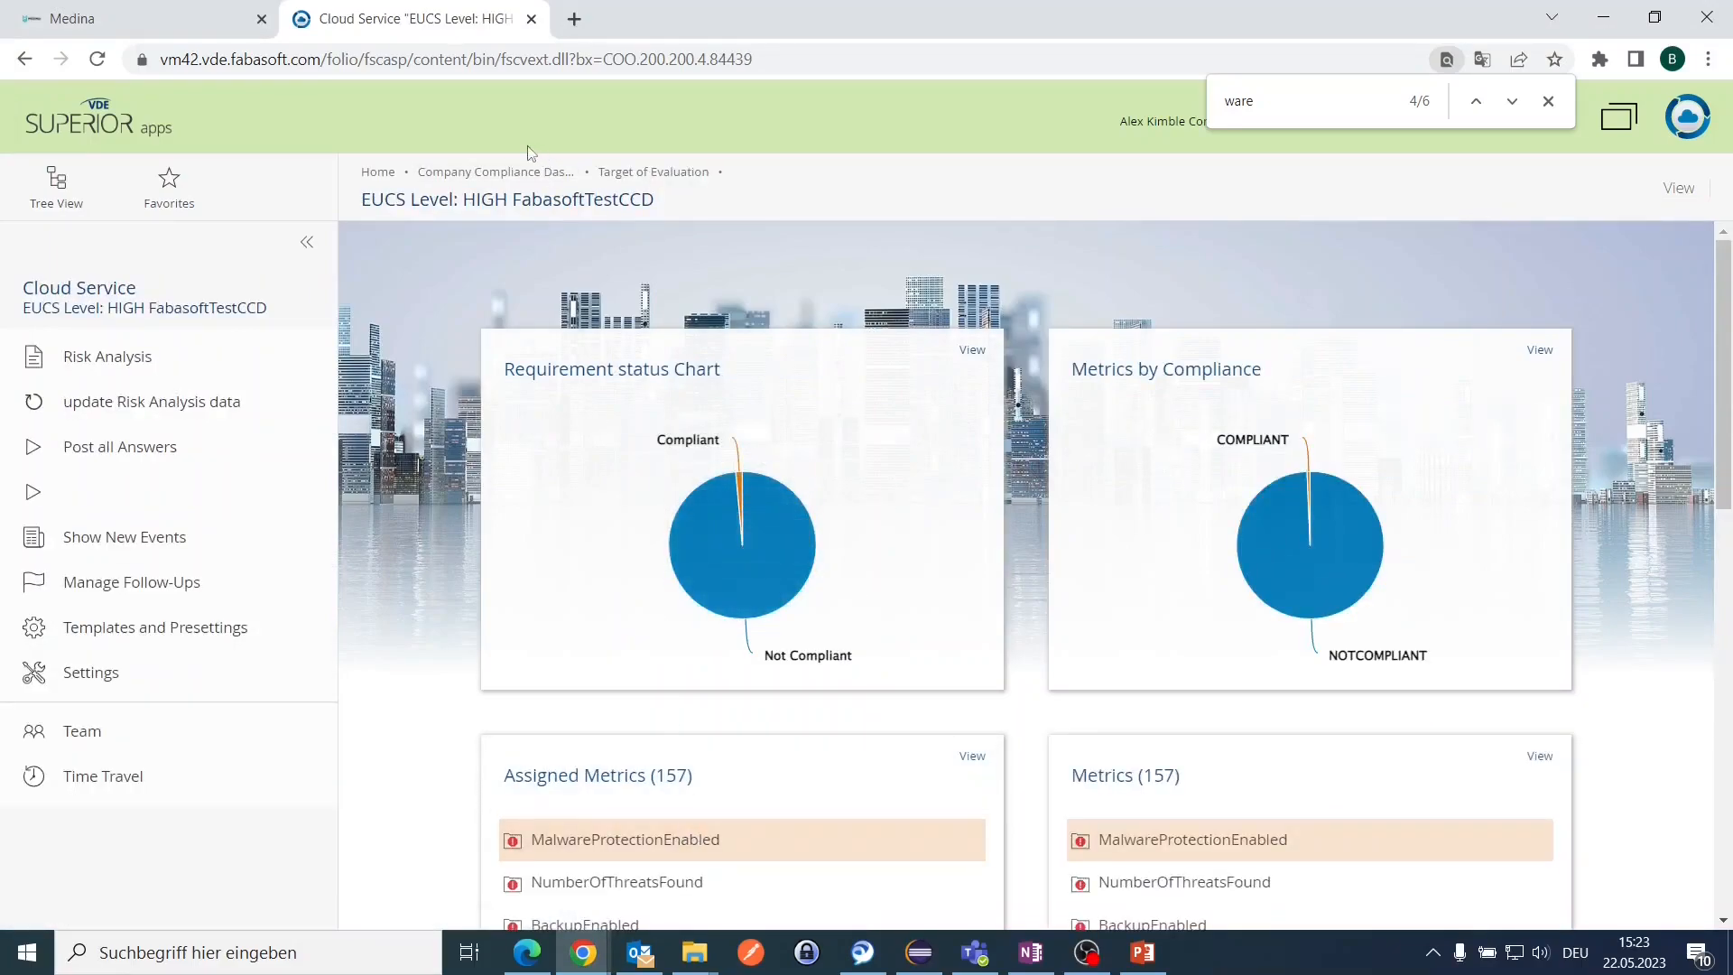
click(378, 172)
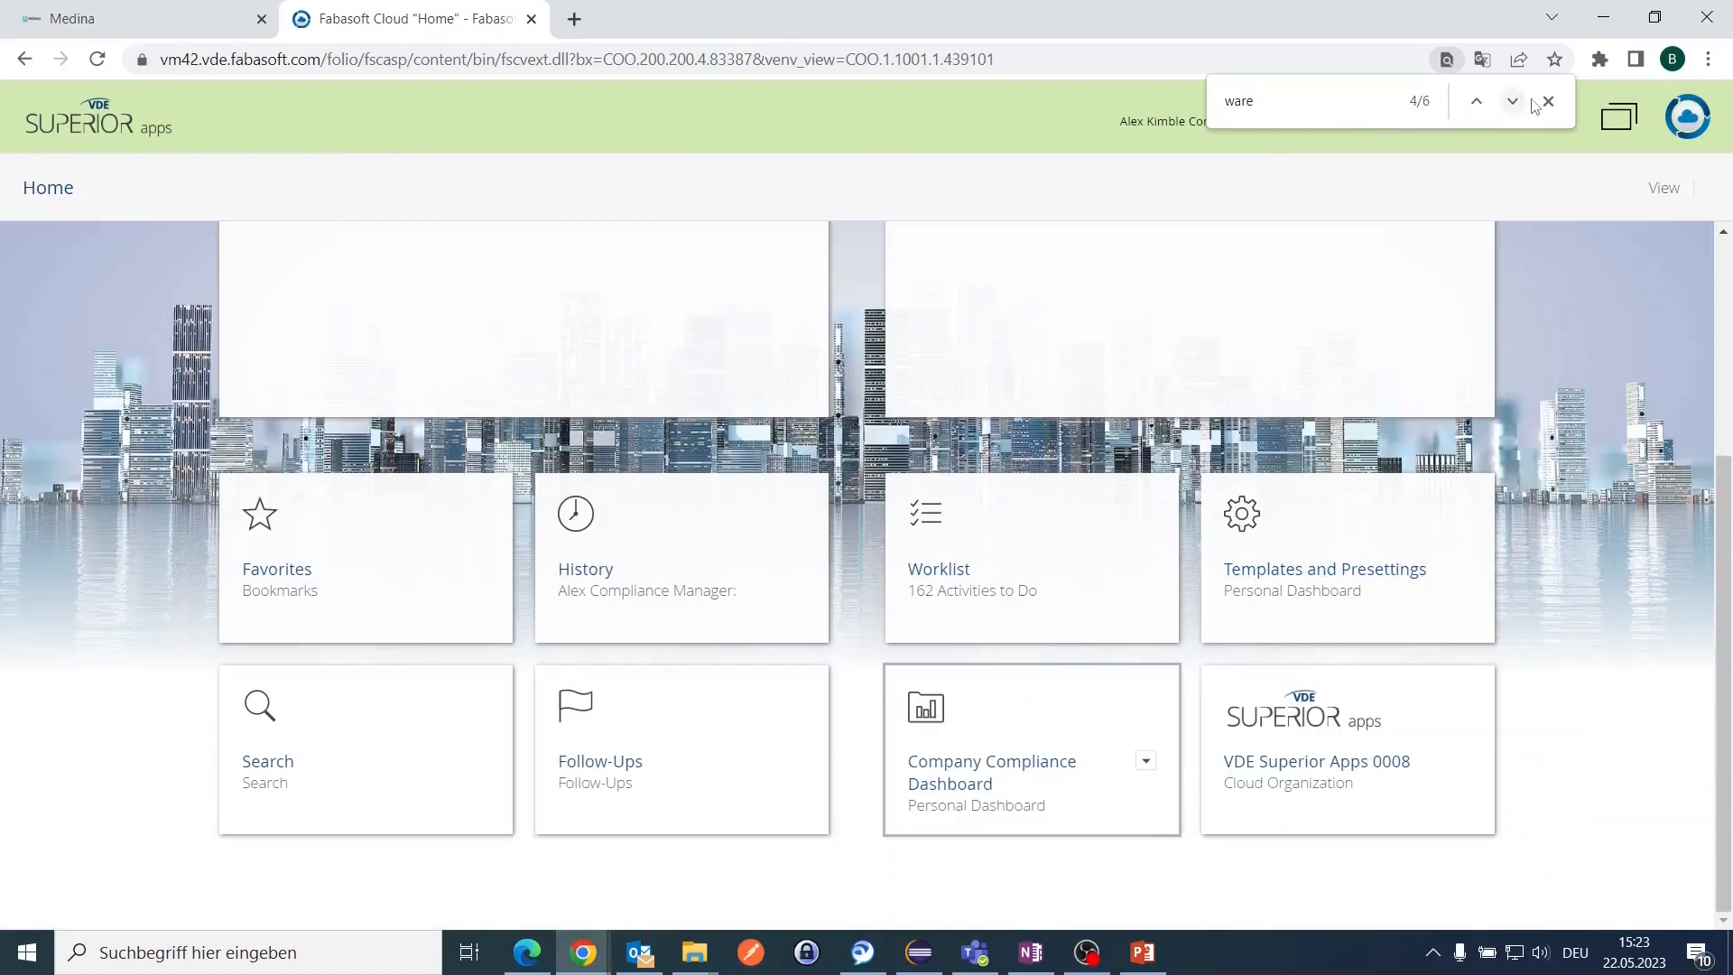
click(1548, 101)
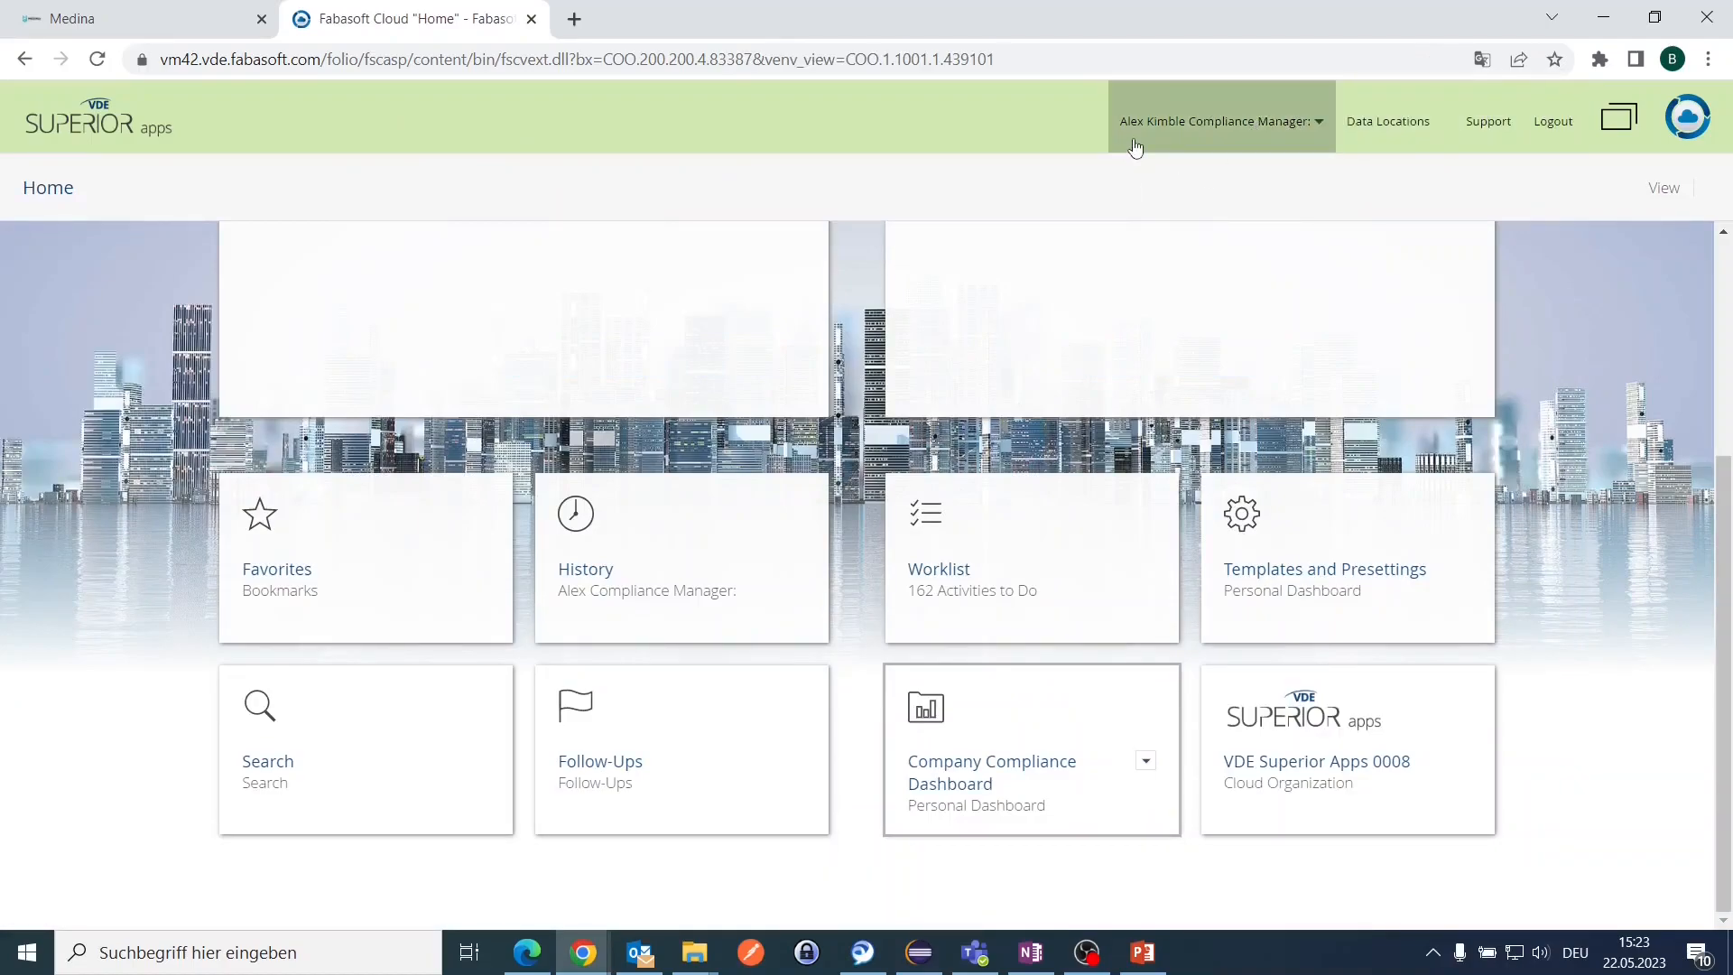
click(942, 579)
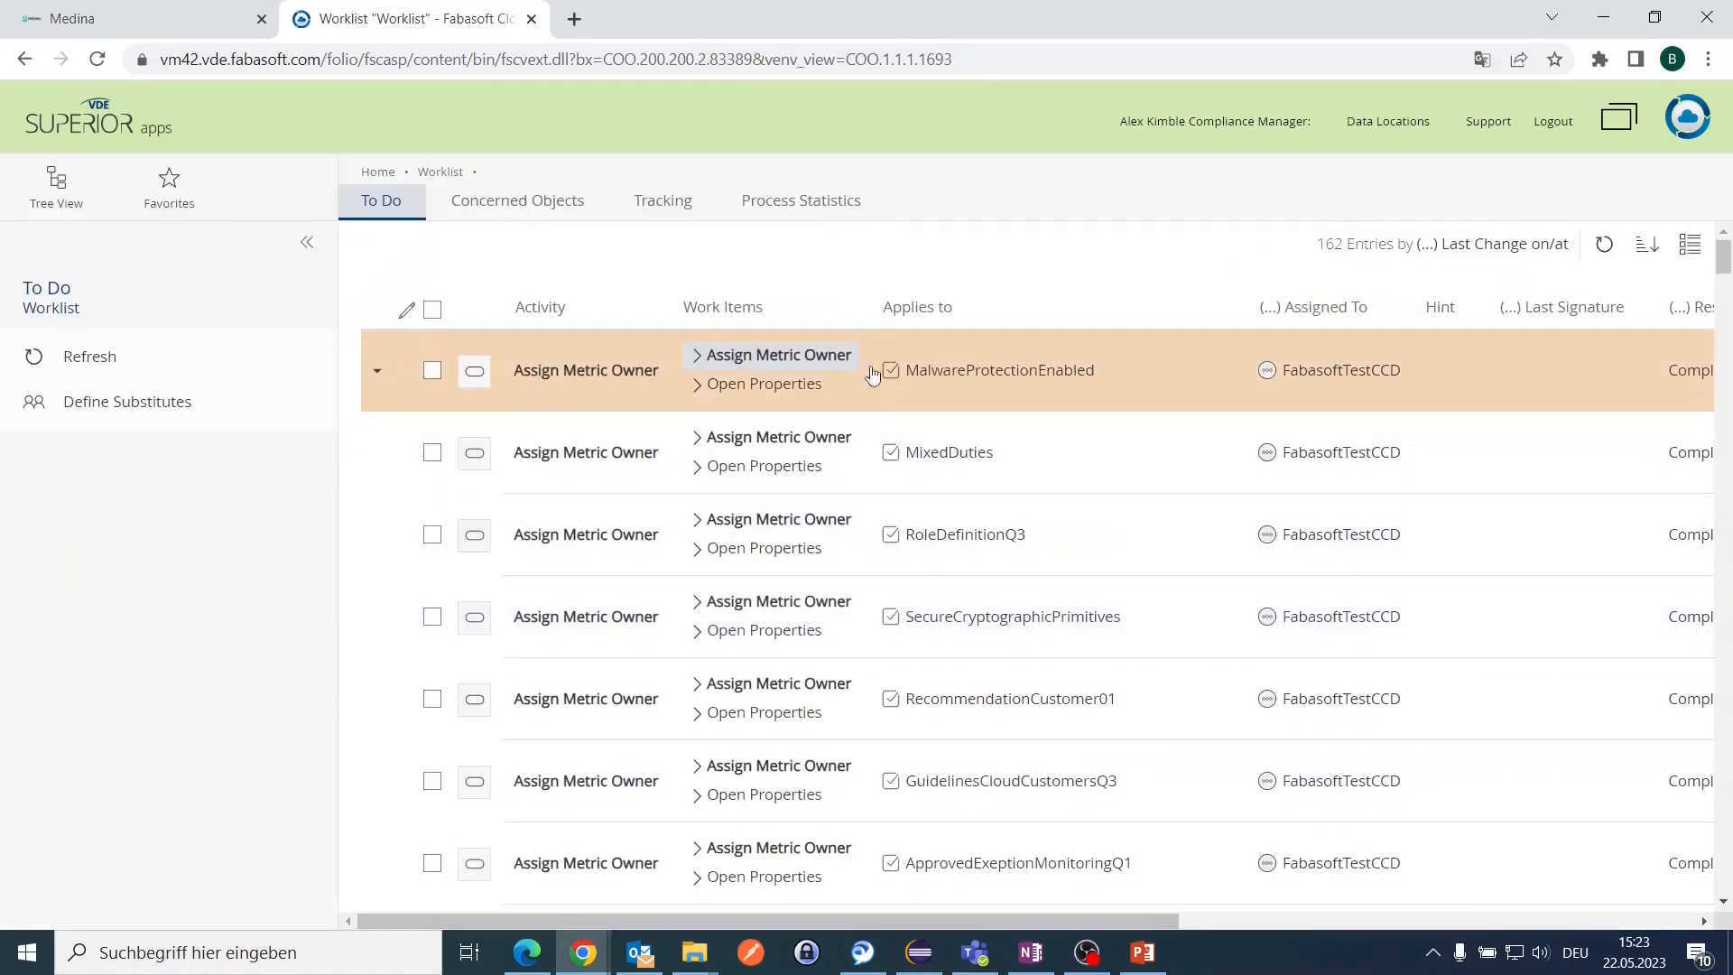
Step: Assign MalwareProtectionEnabled to the suggested metric owner and sign with the remark 'for Demo'
click(794, 361)
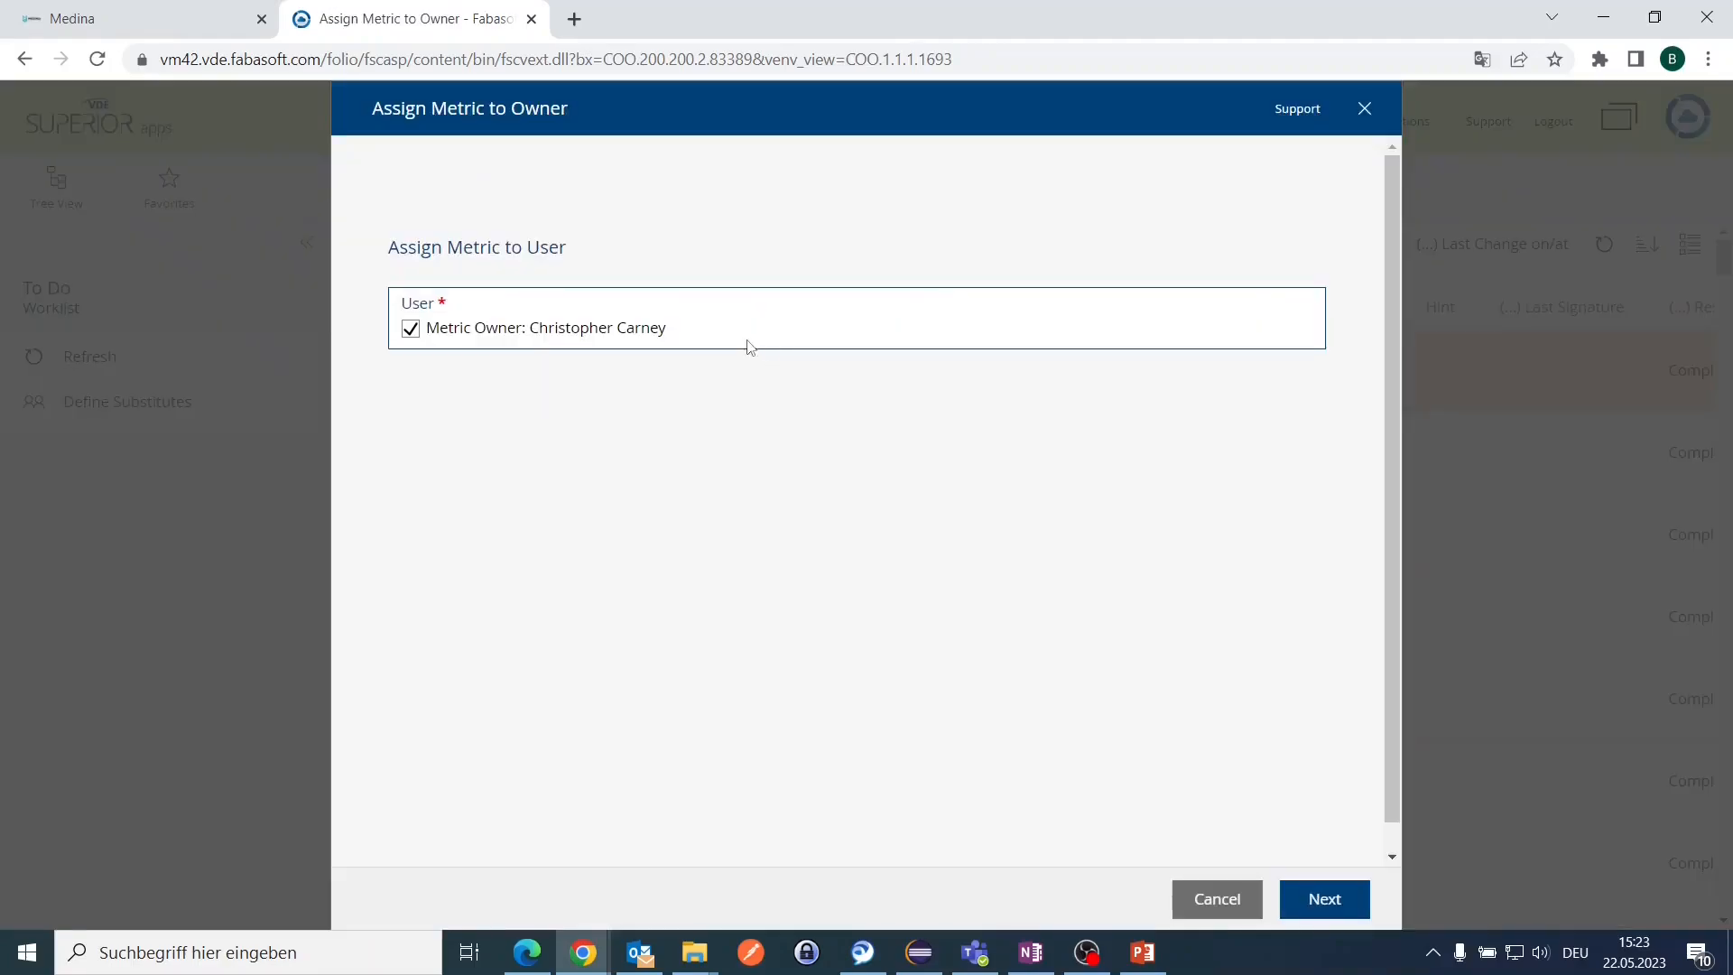
drag(447, 334, 502, 332)
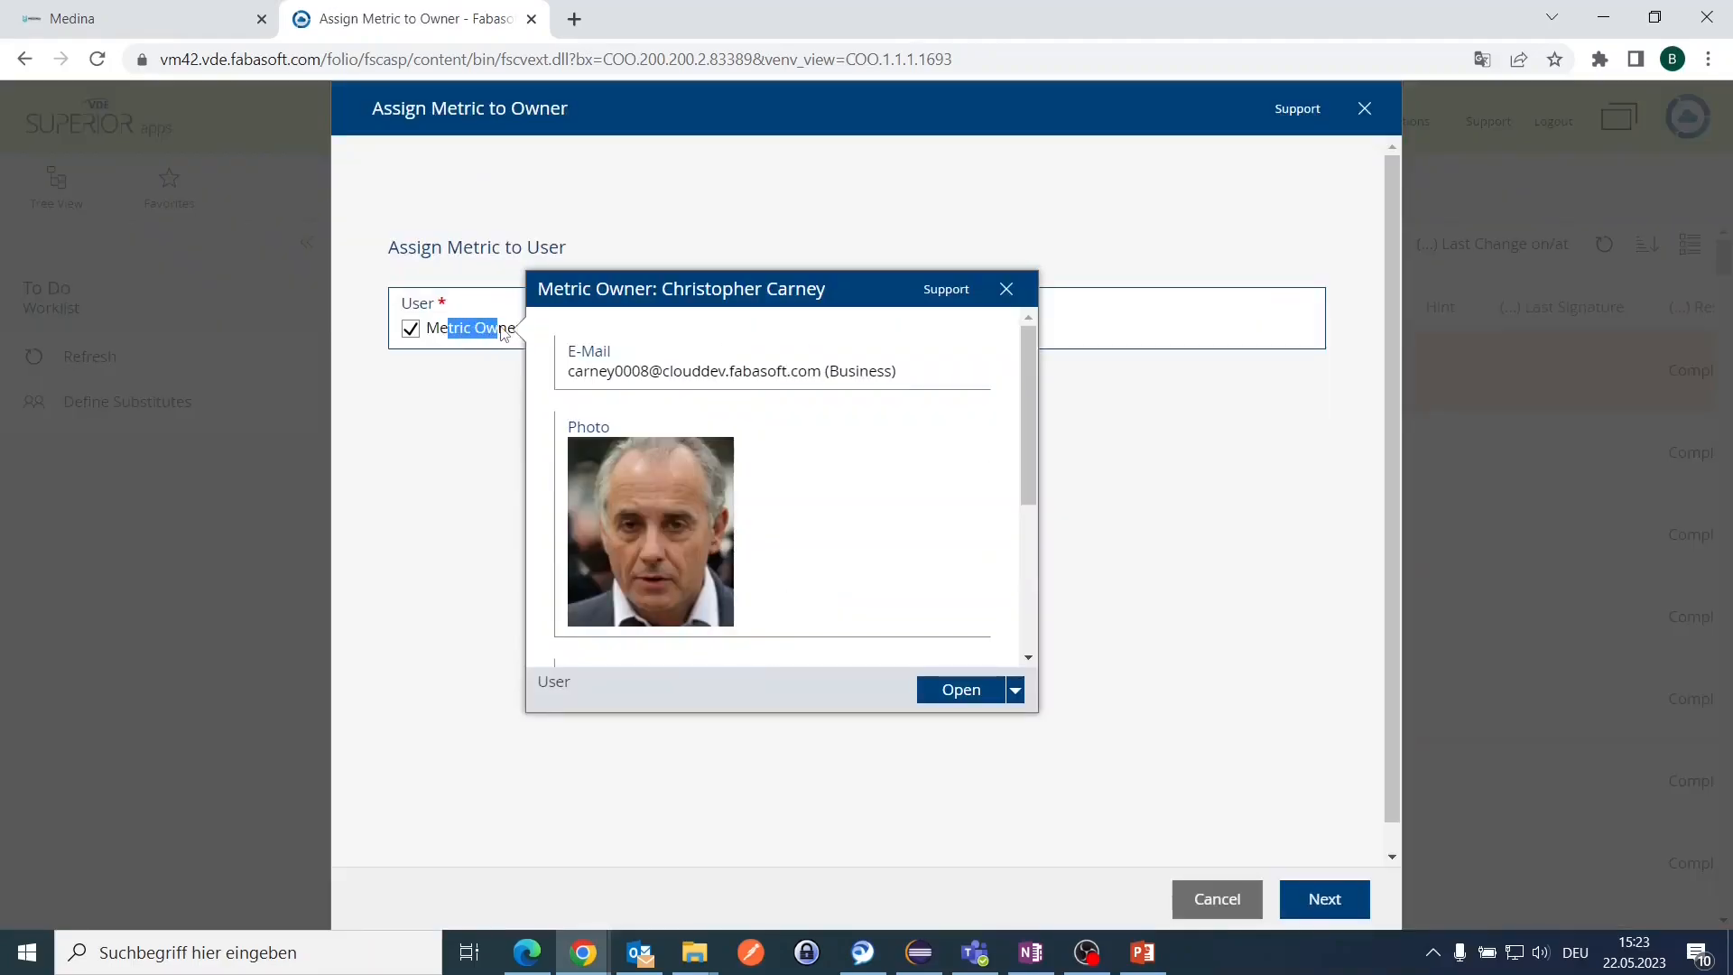
click(1259, 551)
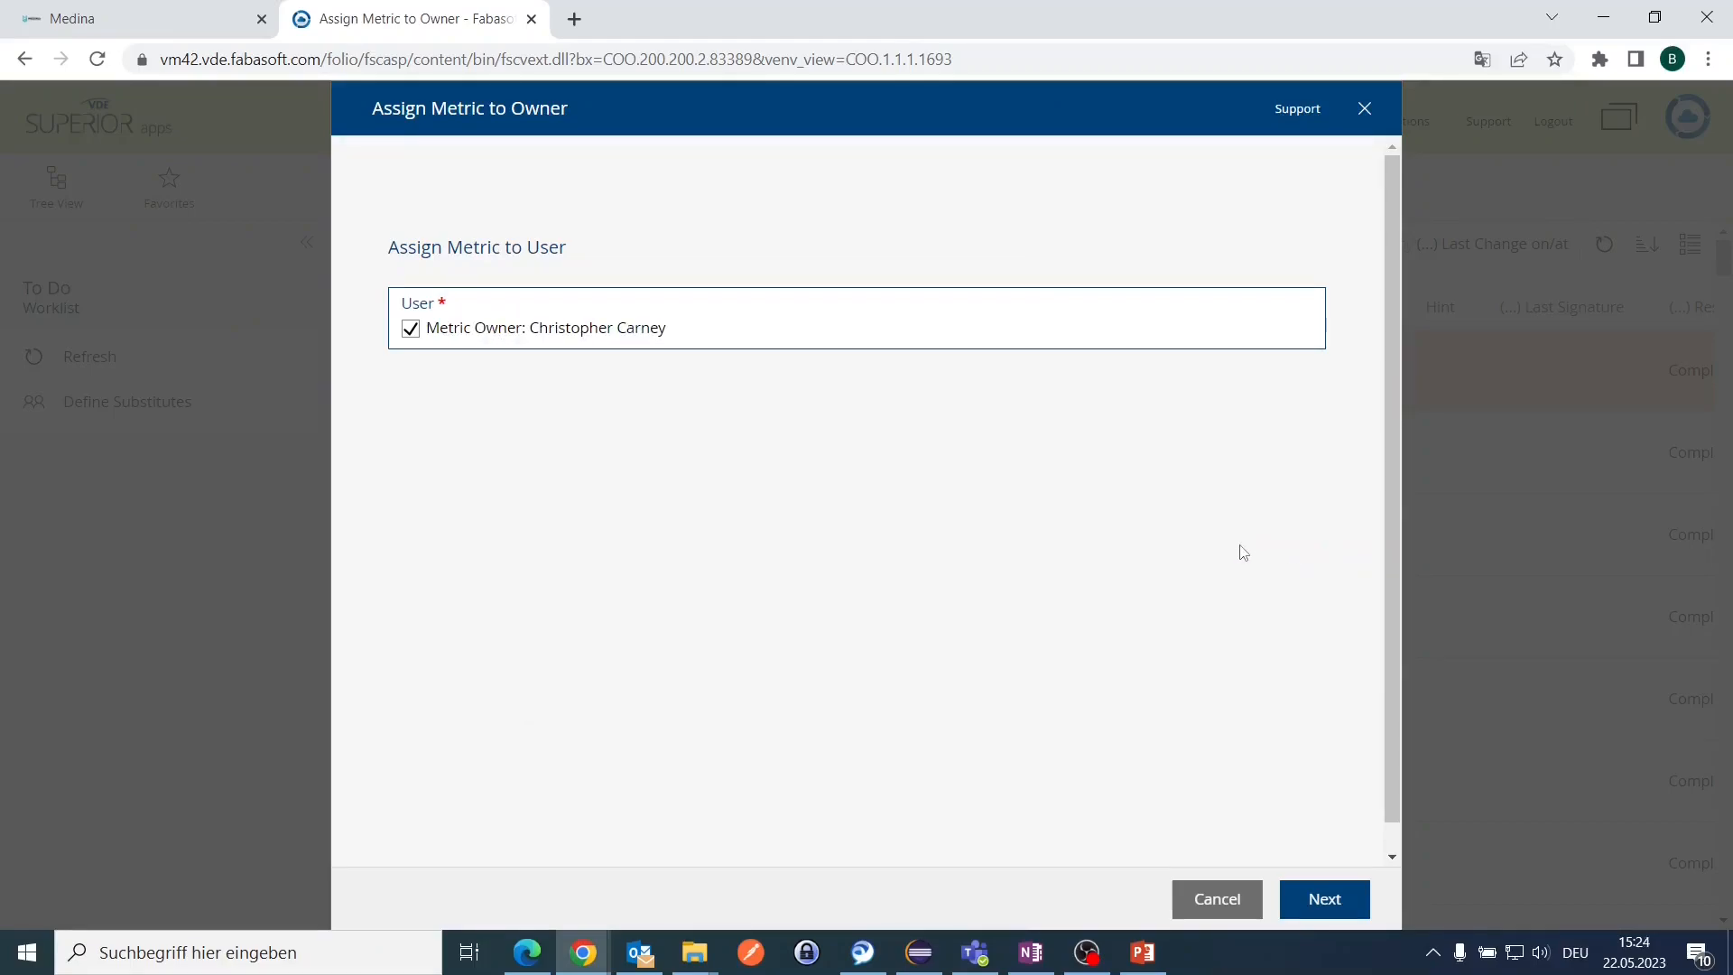
click(1292, 908)
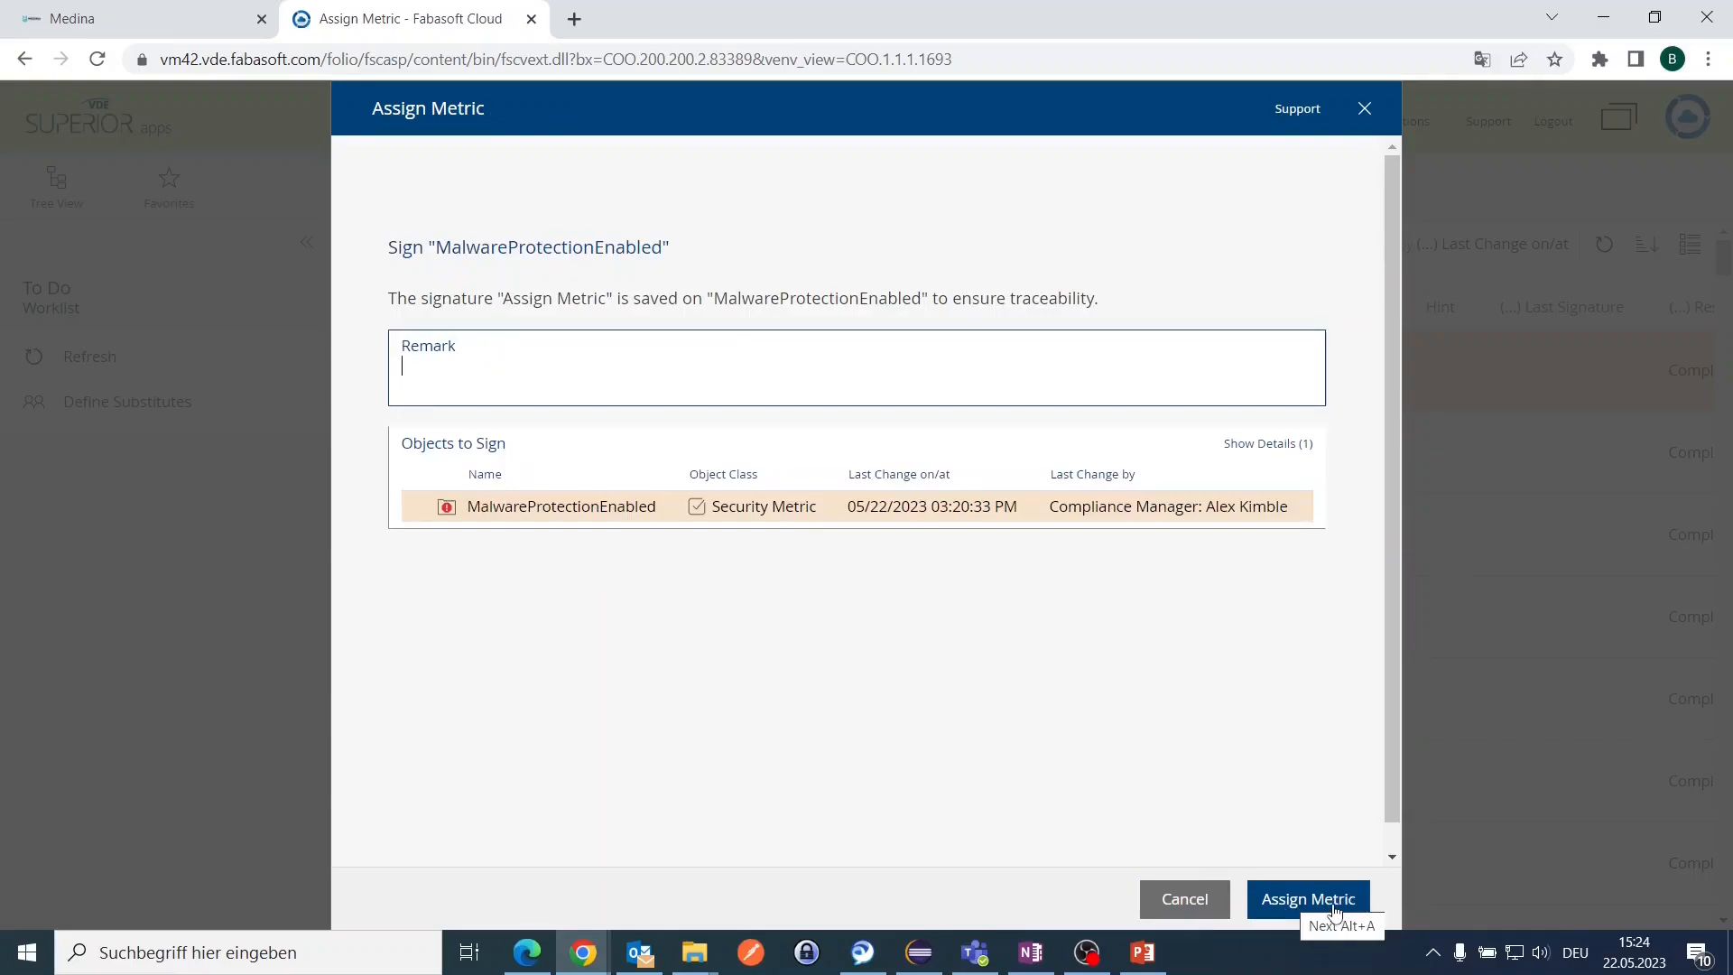
text(for Demo)
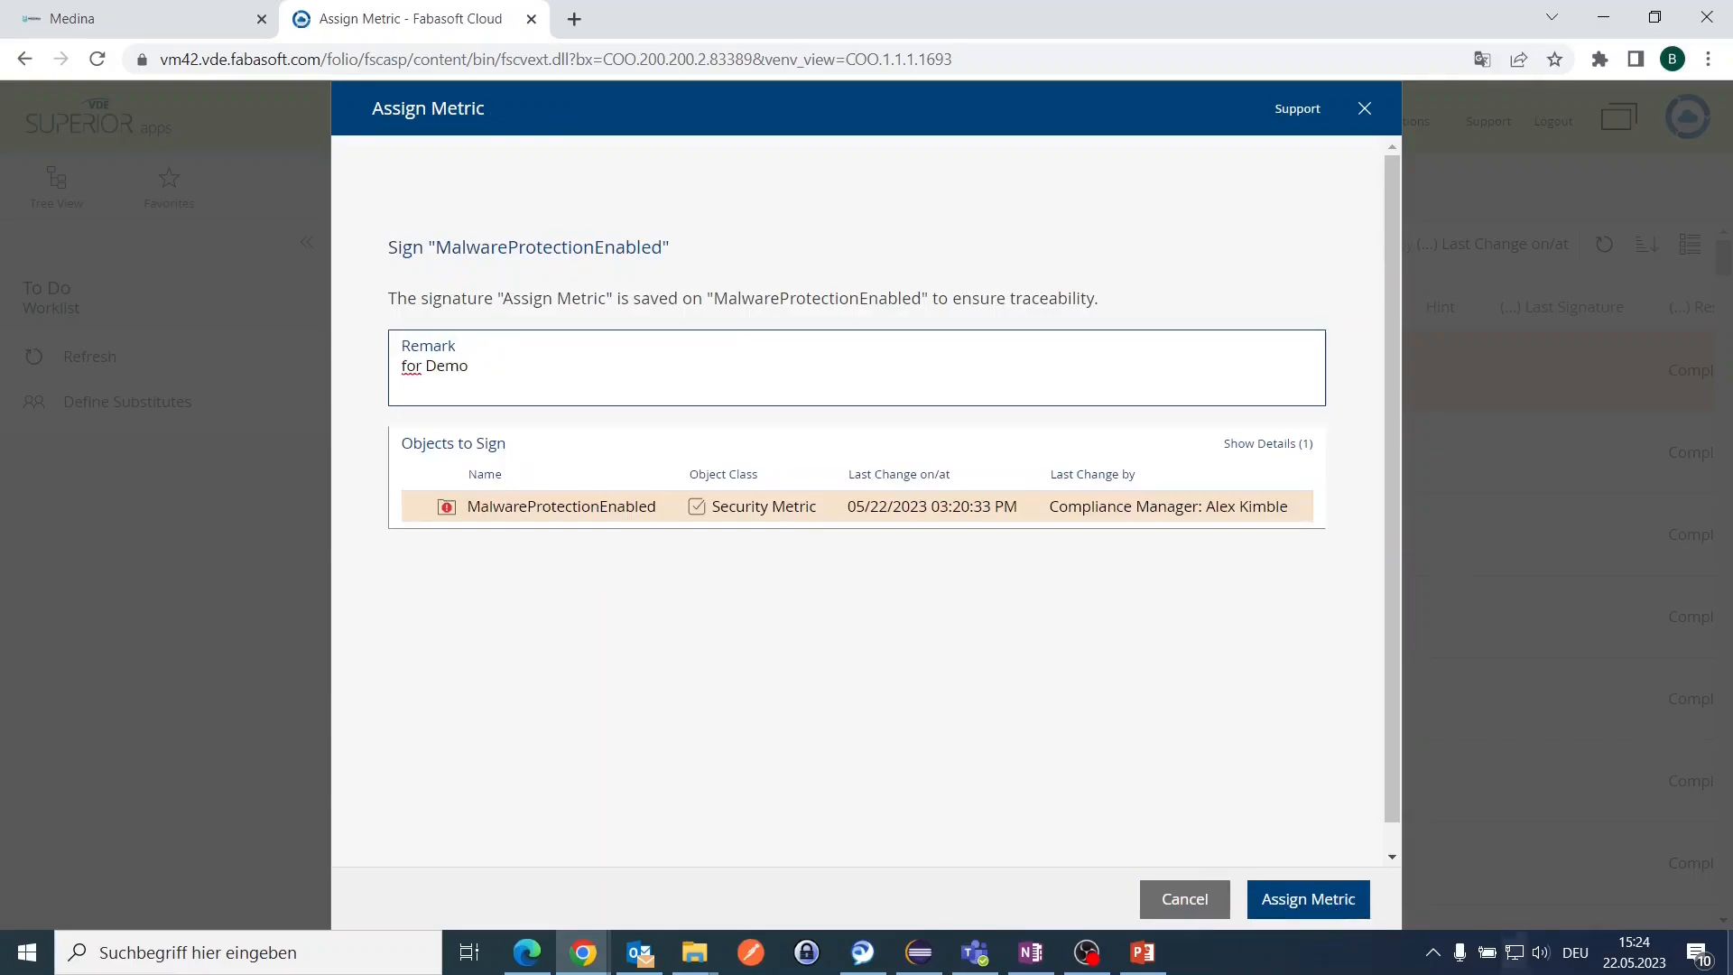
click(1352, 917)
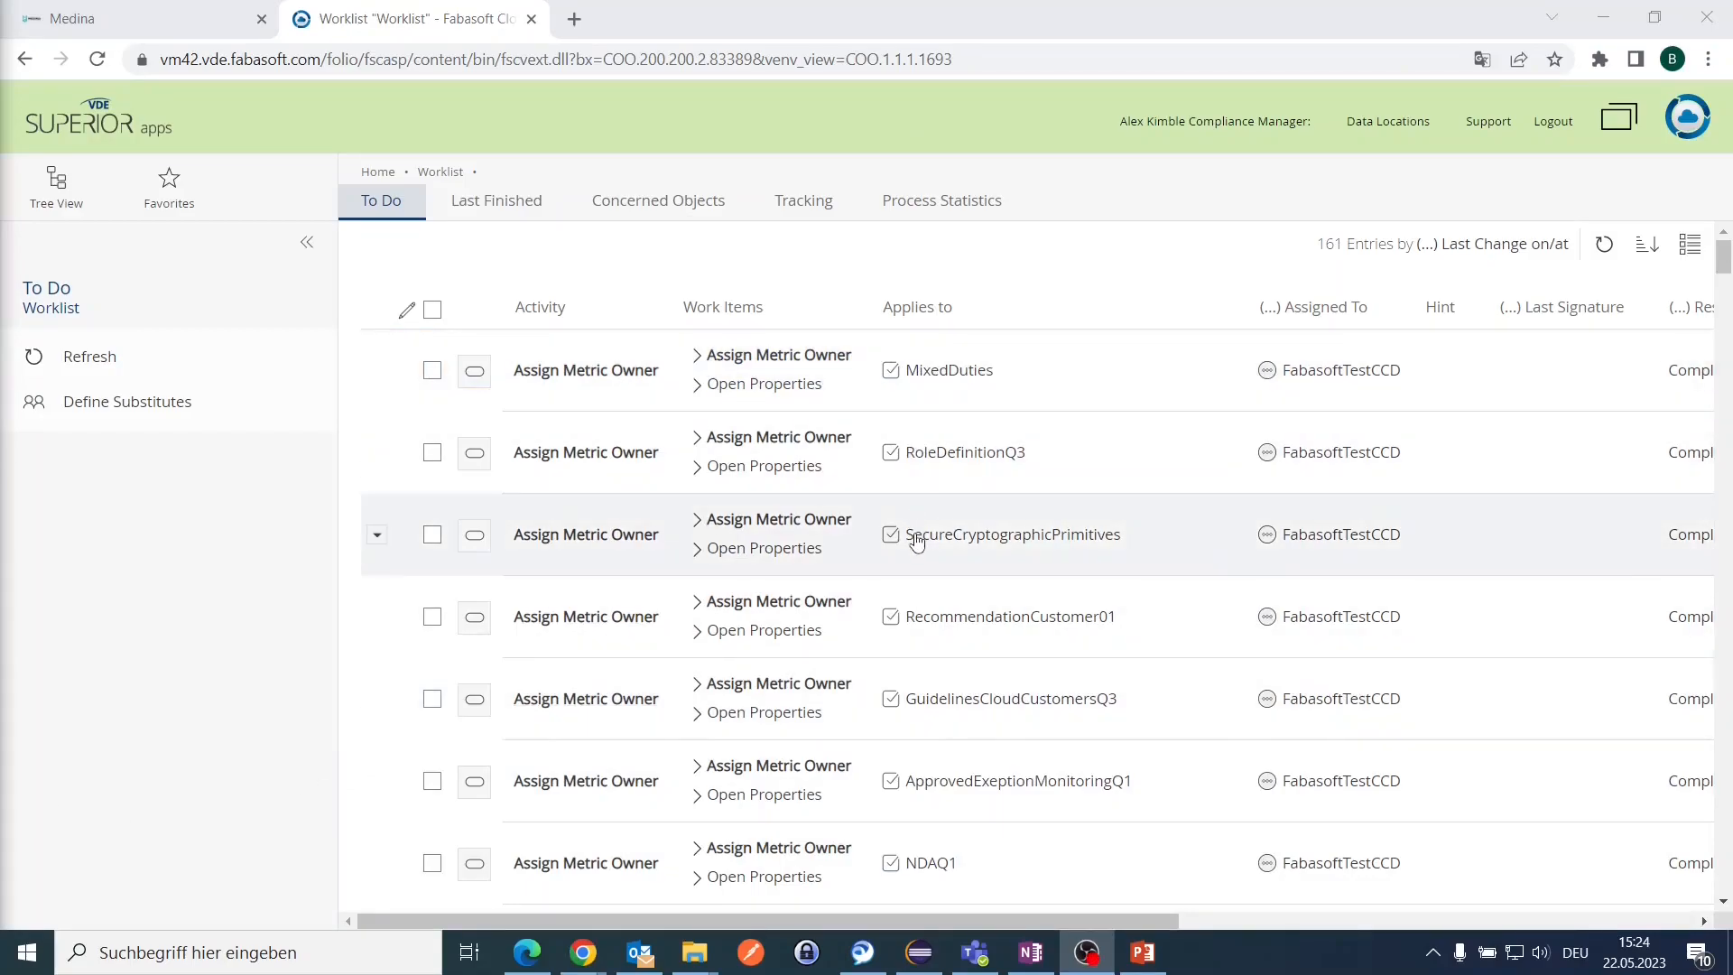
Step: Add an Assigned to Requirements column from the Applies to menu and sort the worklist by it
drag(984, 924, 848, 924)
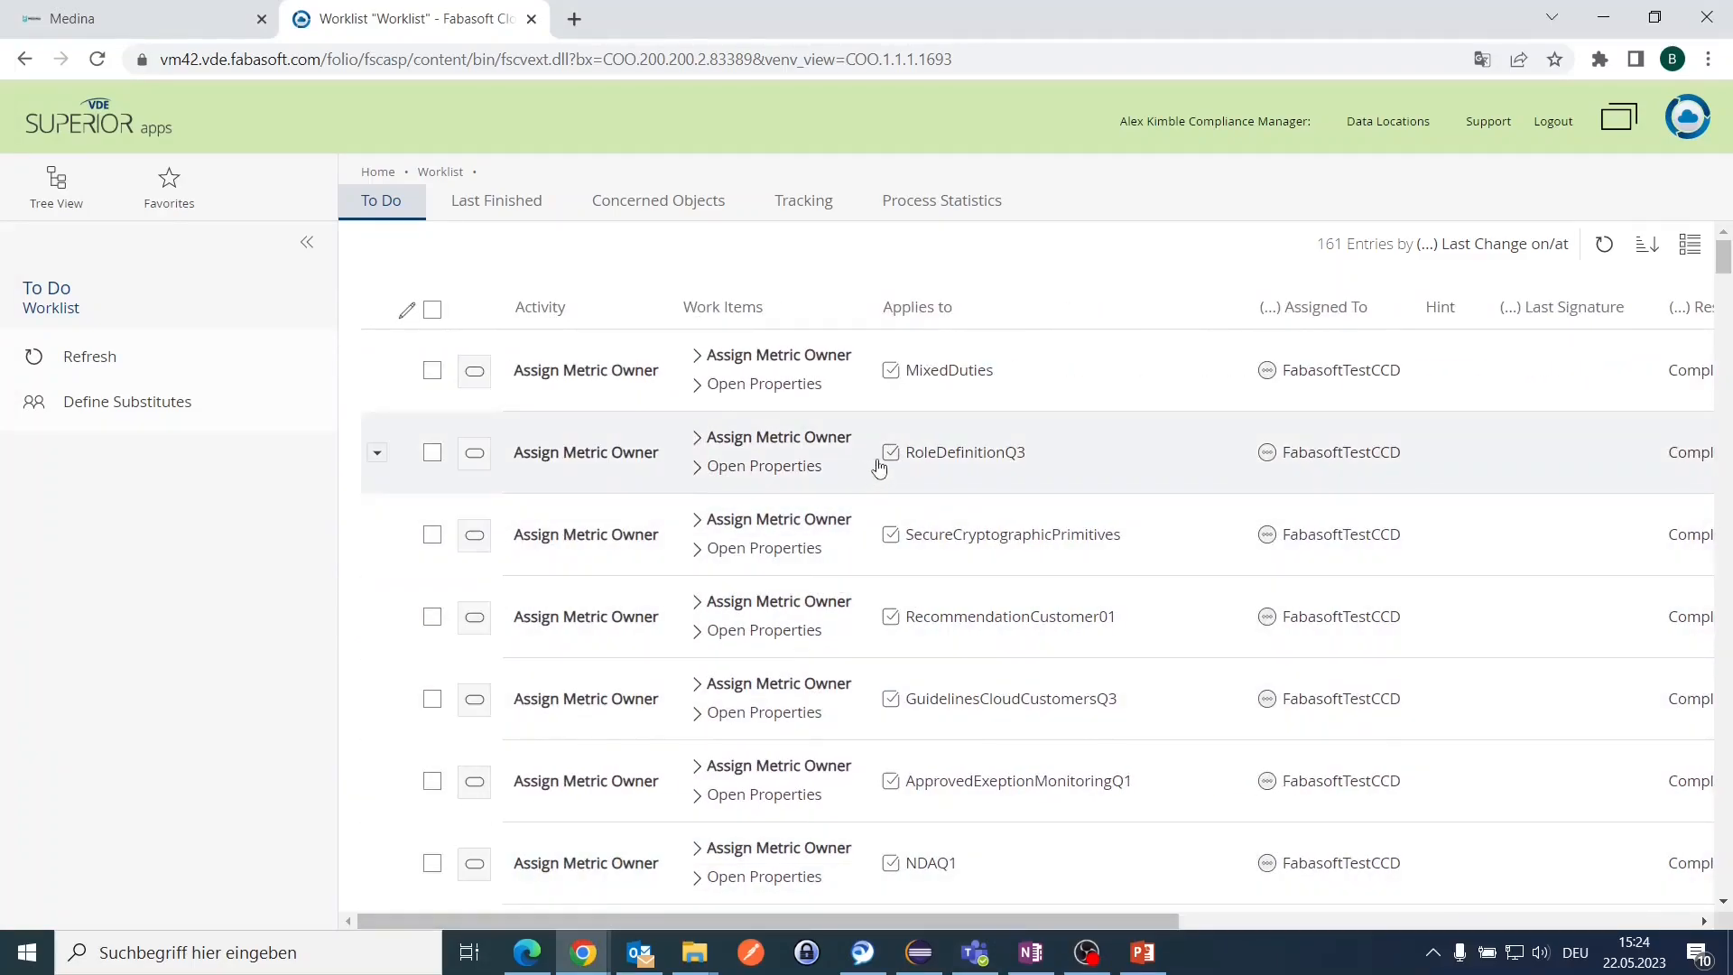
click(1231, 307)
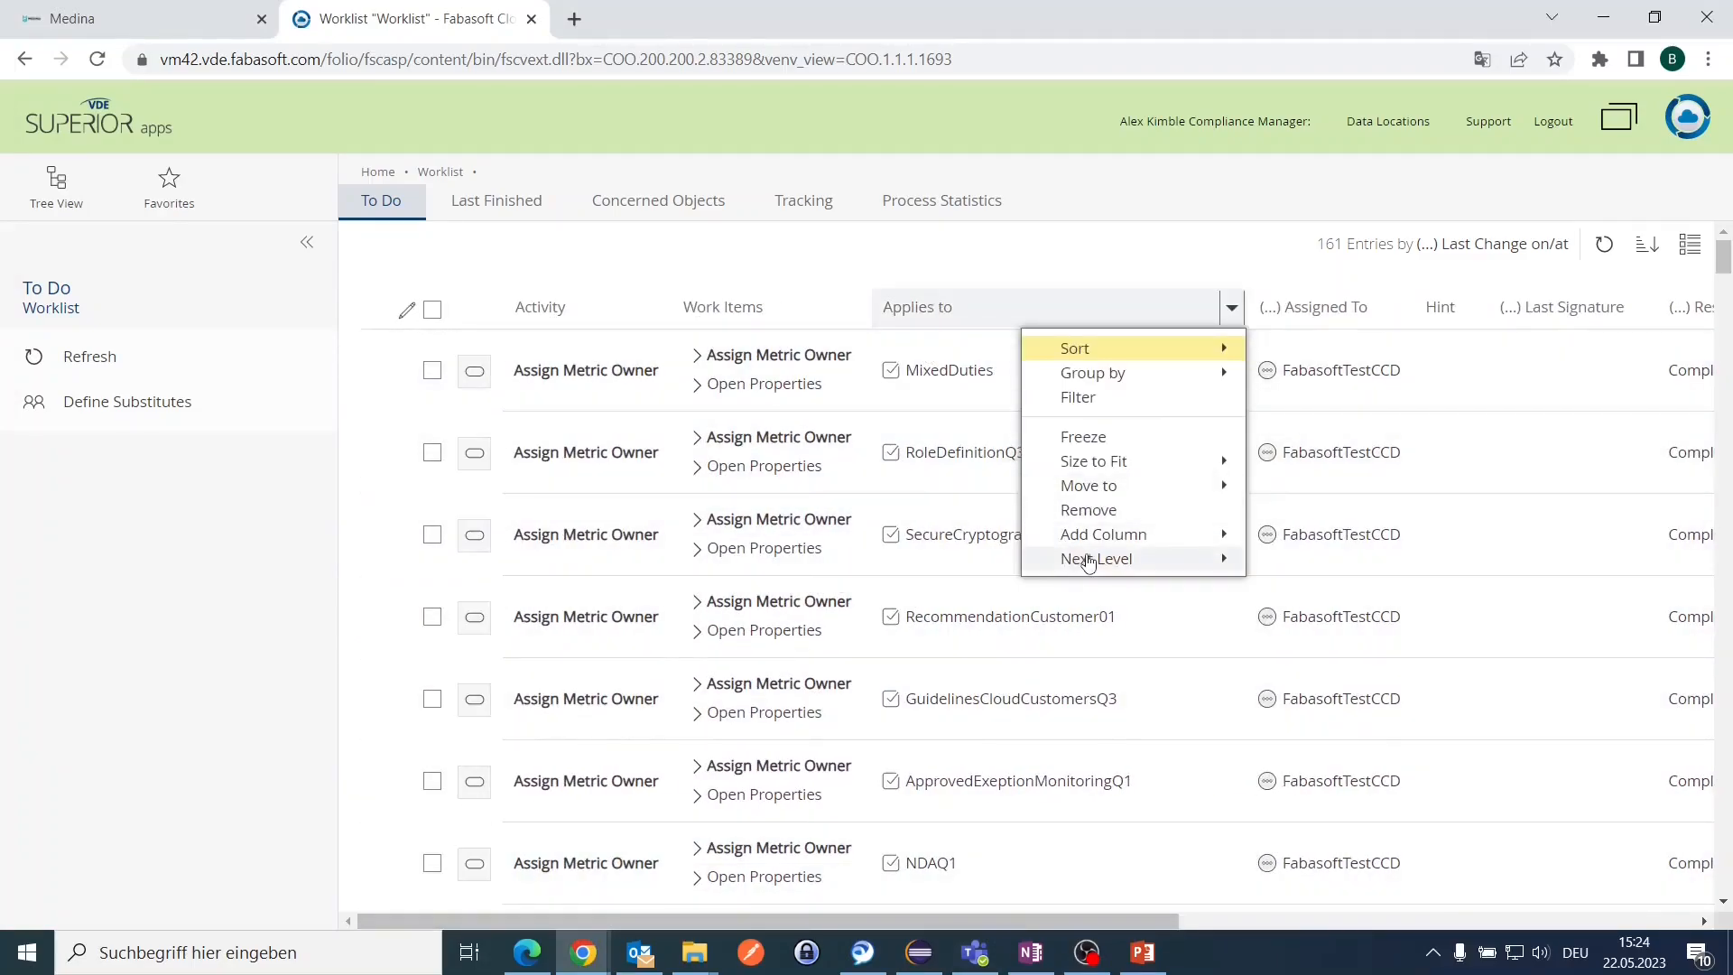
mouse_move(1092, 560)
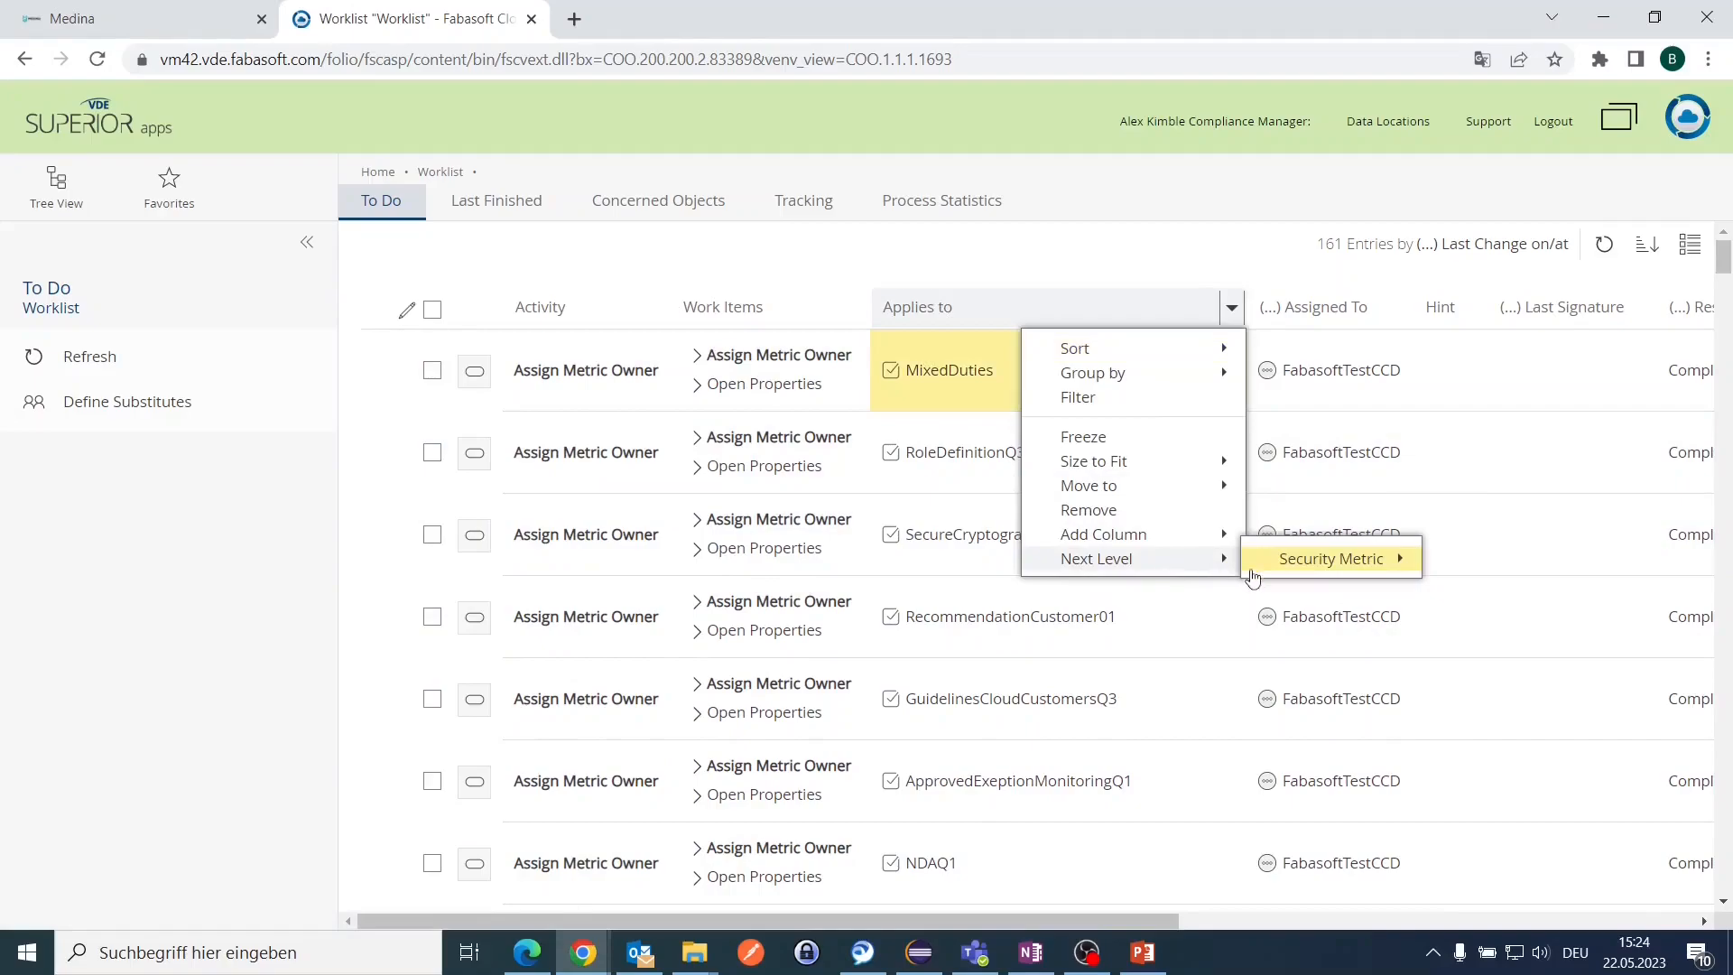
mouse_move(1308, 570)
mouse_move(1446, 568)
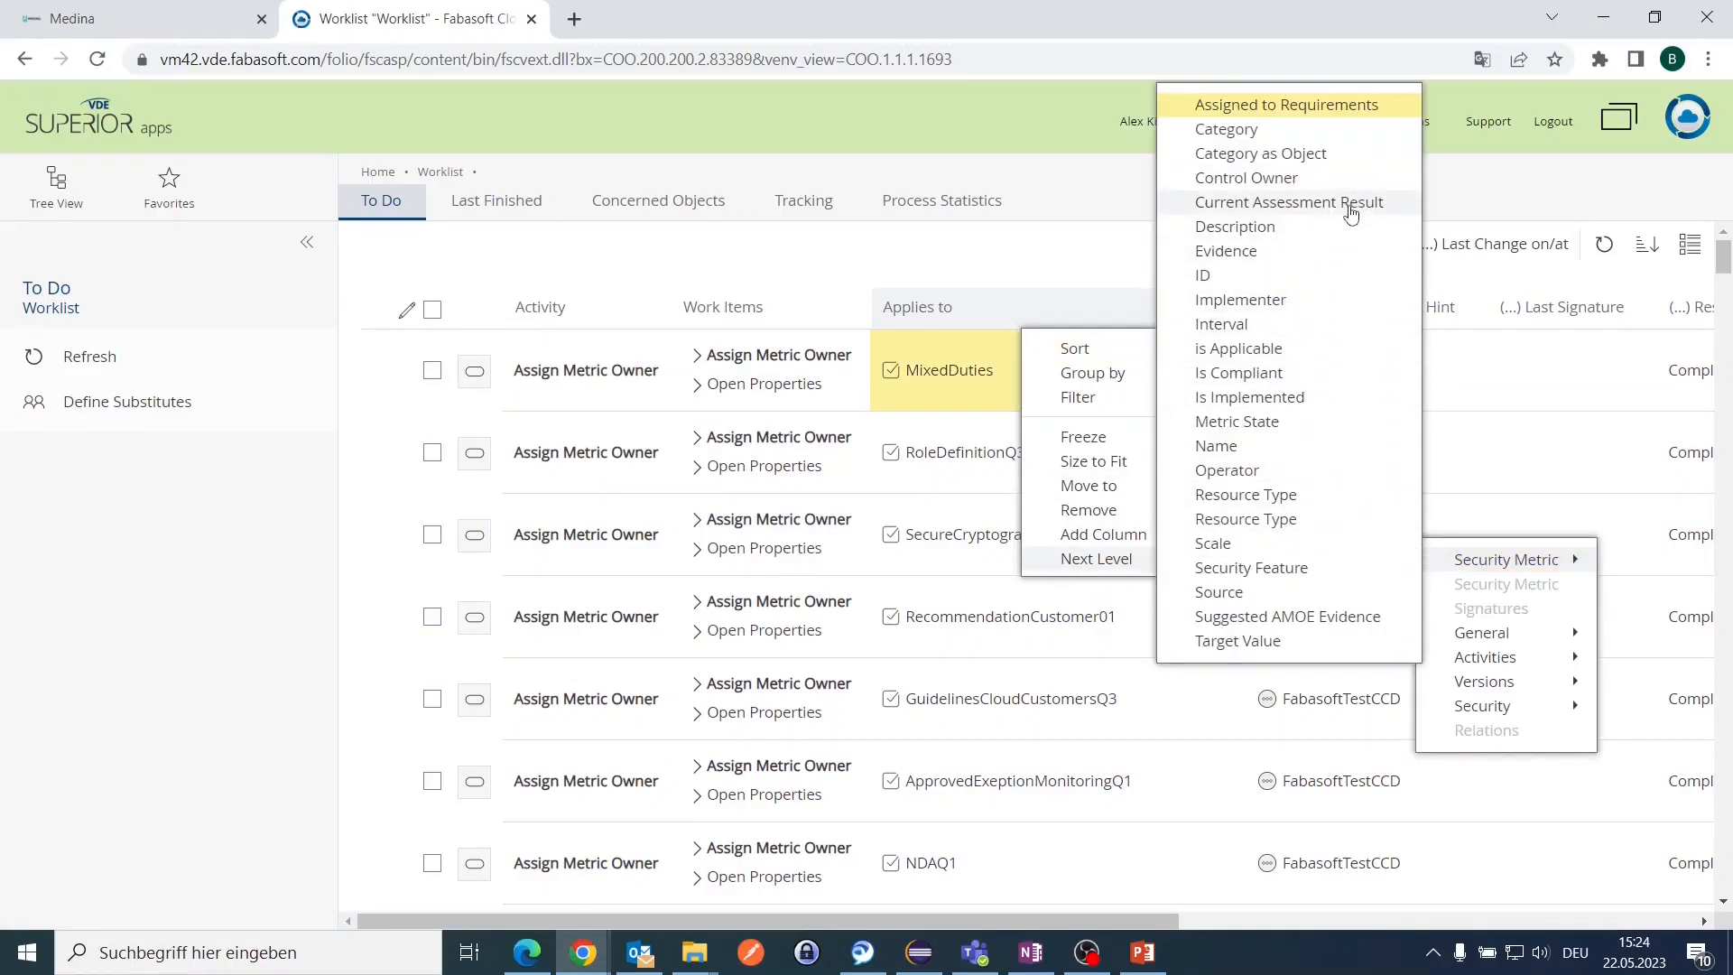
click(1306, 106)
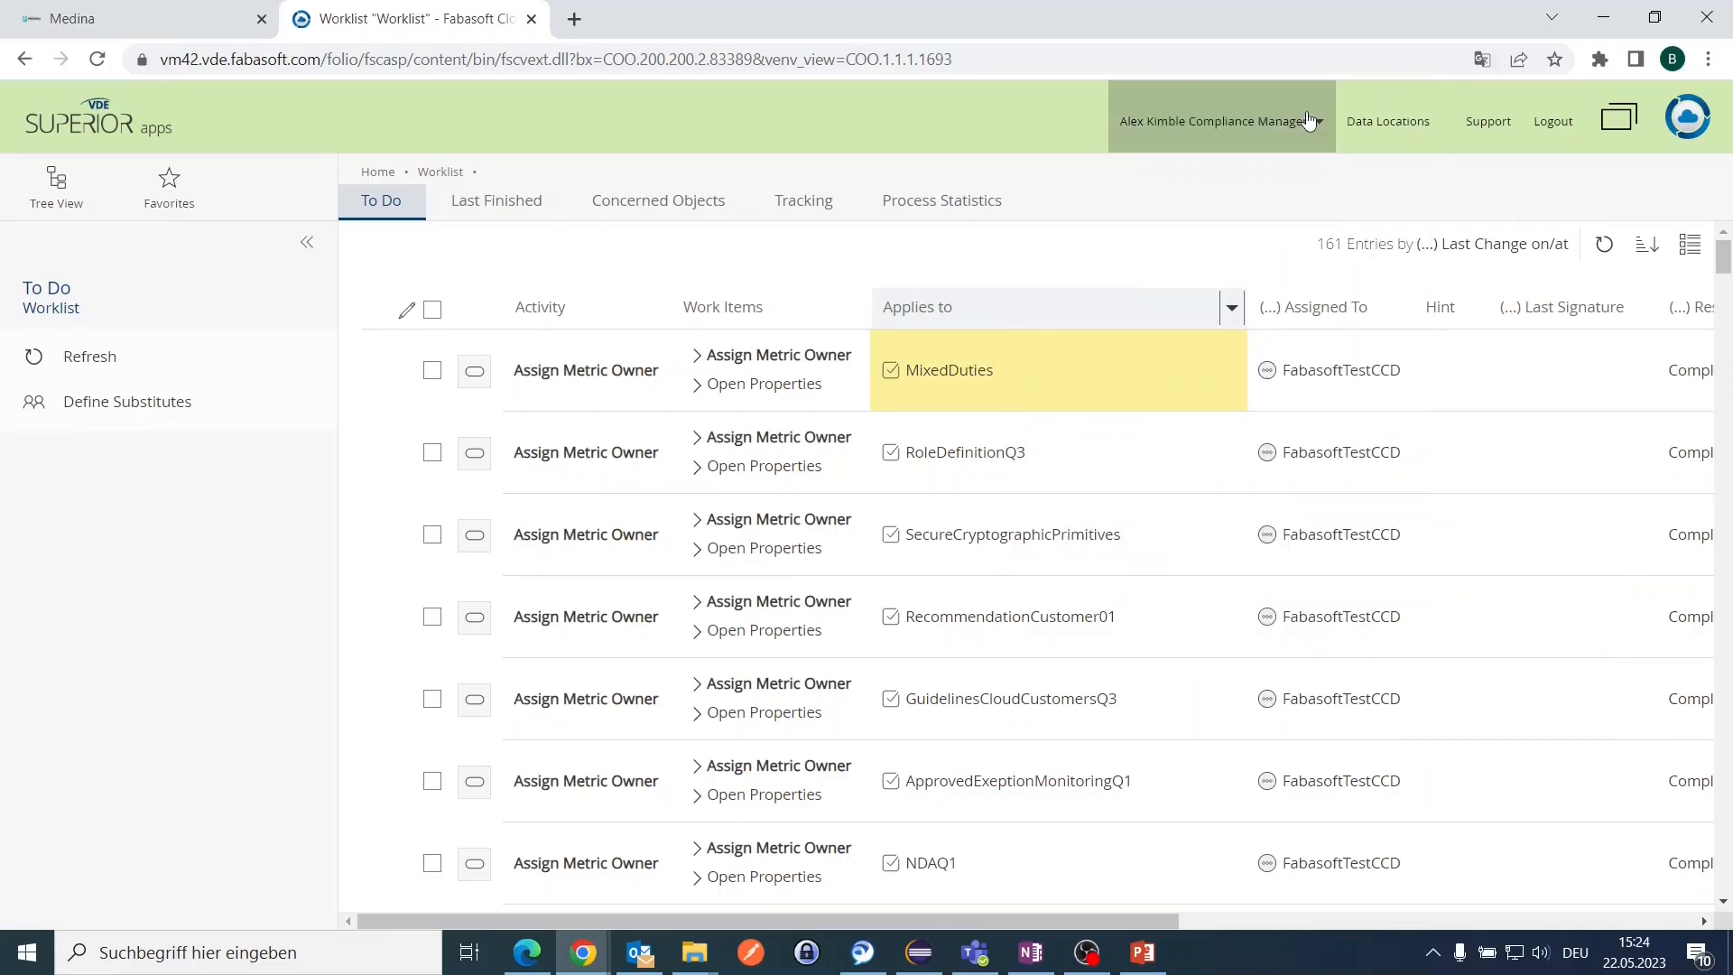
Step: Select the AssetMonitoringQ1 and AssetManagementPolicy01, 02 and 03 tasks
click(432, 616)
click(432, 534)
click(433, 452)
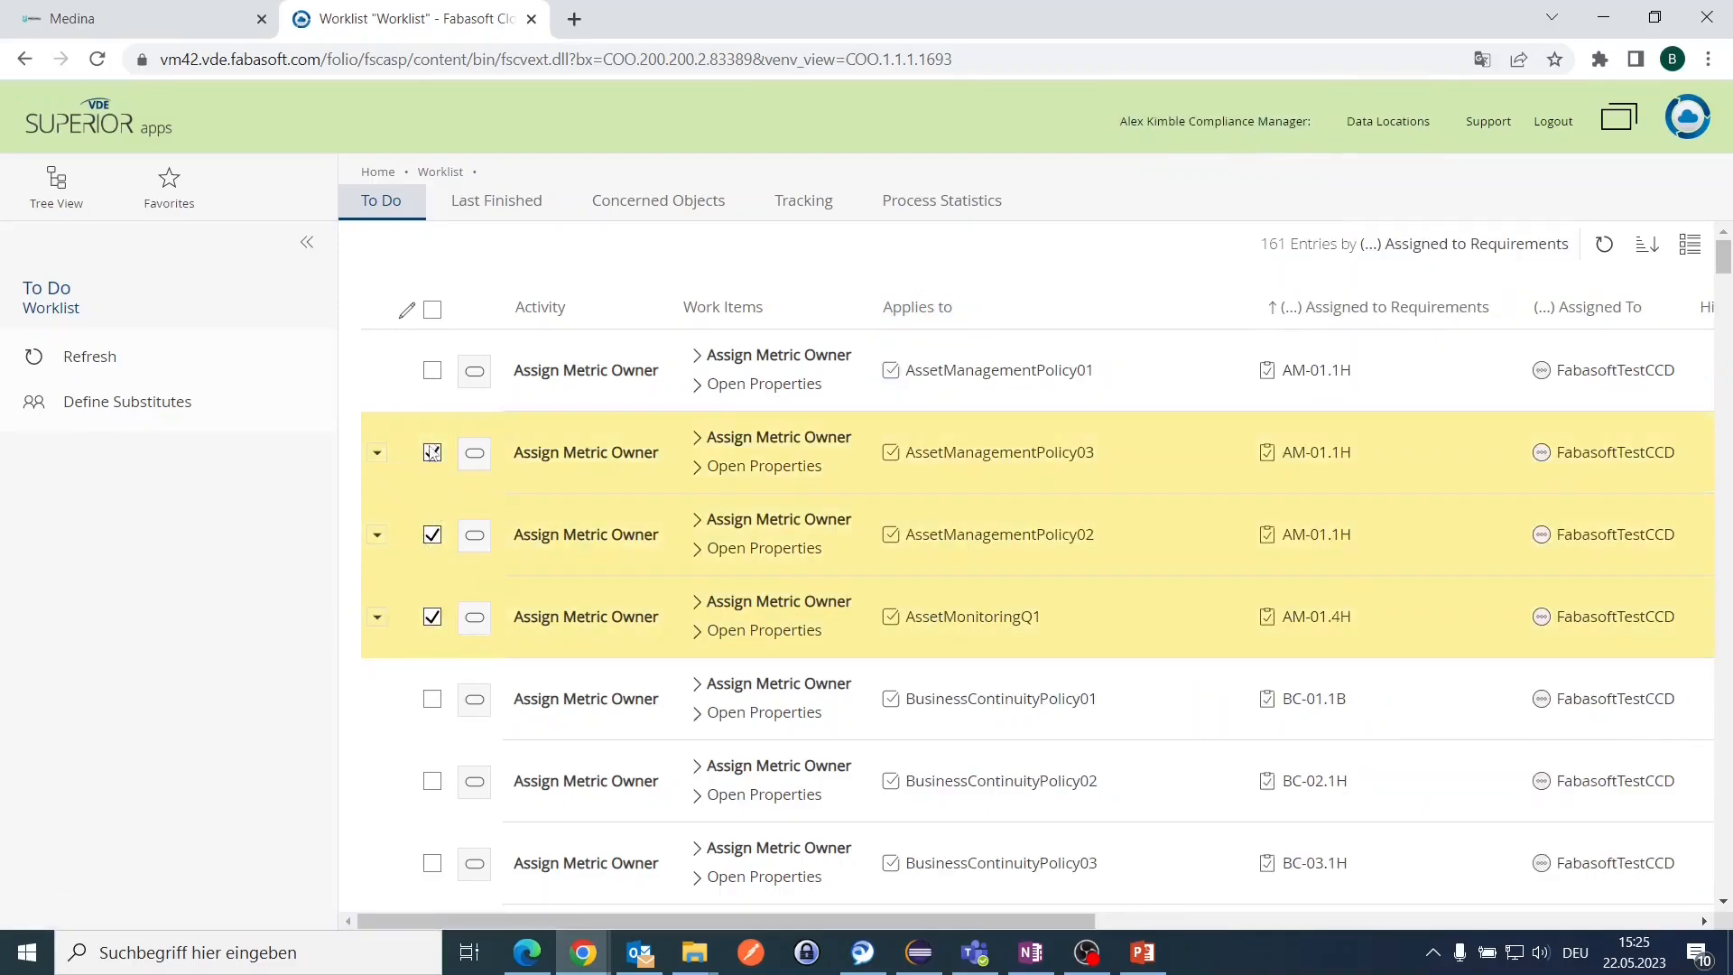
click(432, 370)
Step: Assign the metric owner to all four selected asset tasks in one batch and sign the assignment
right_click(528, 379)
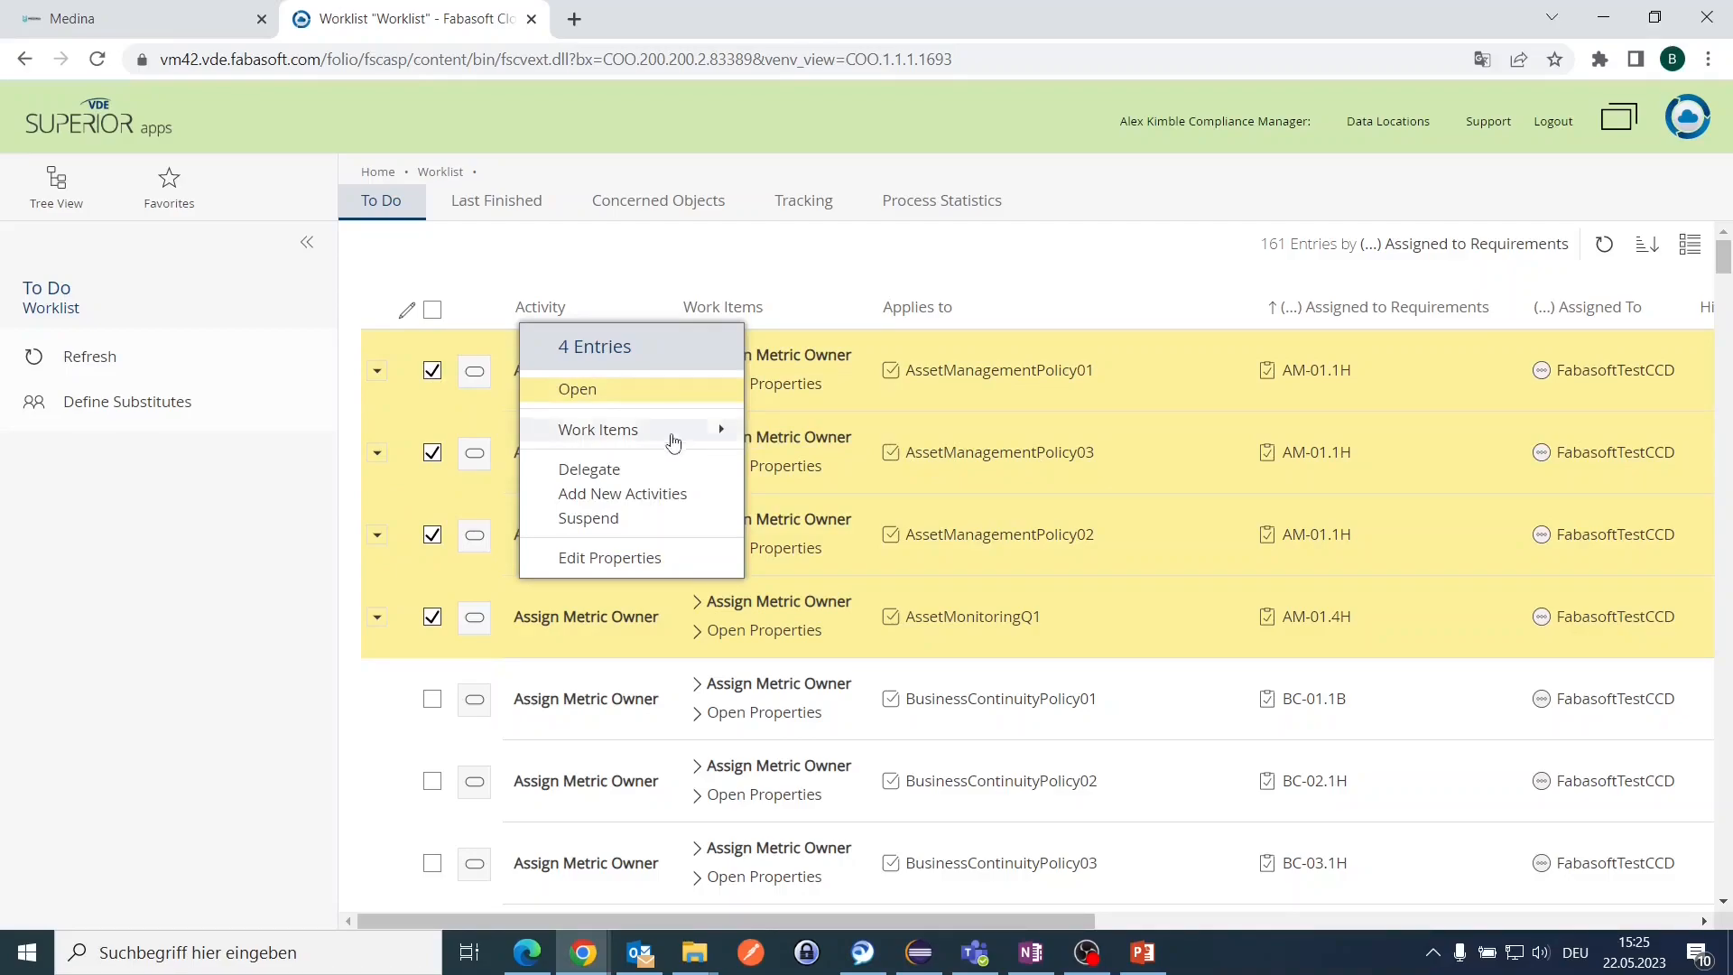
click(669, 437)
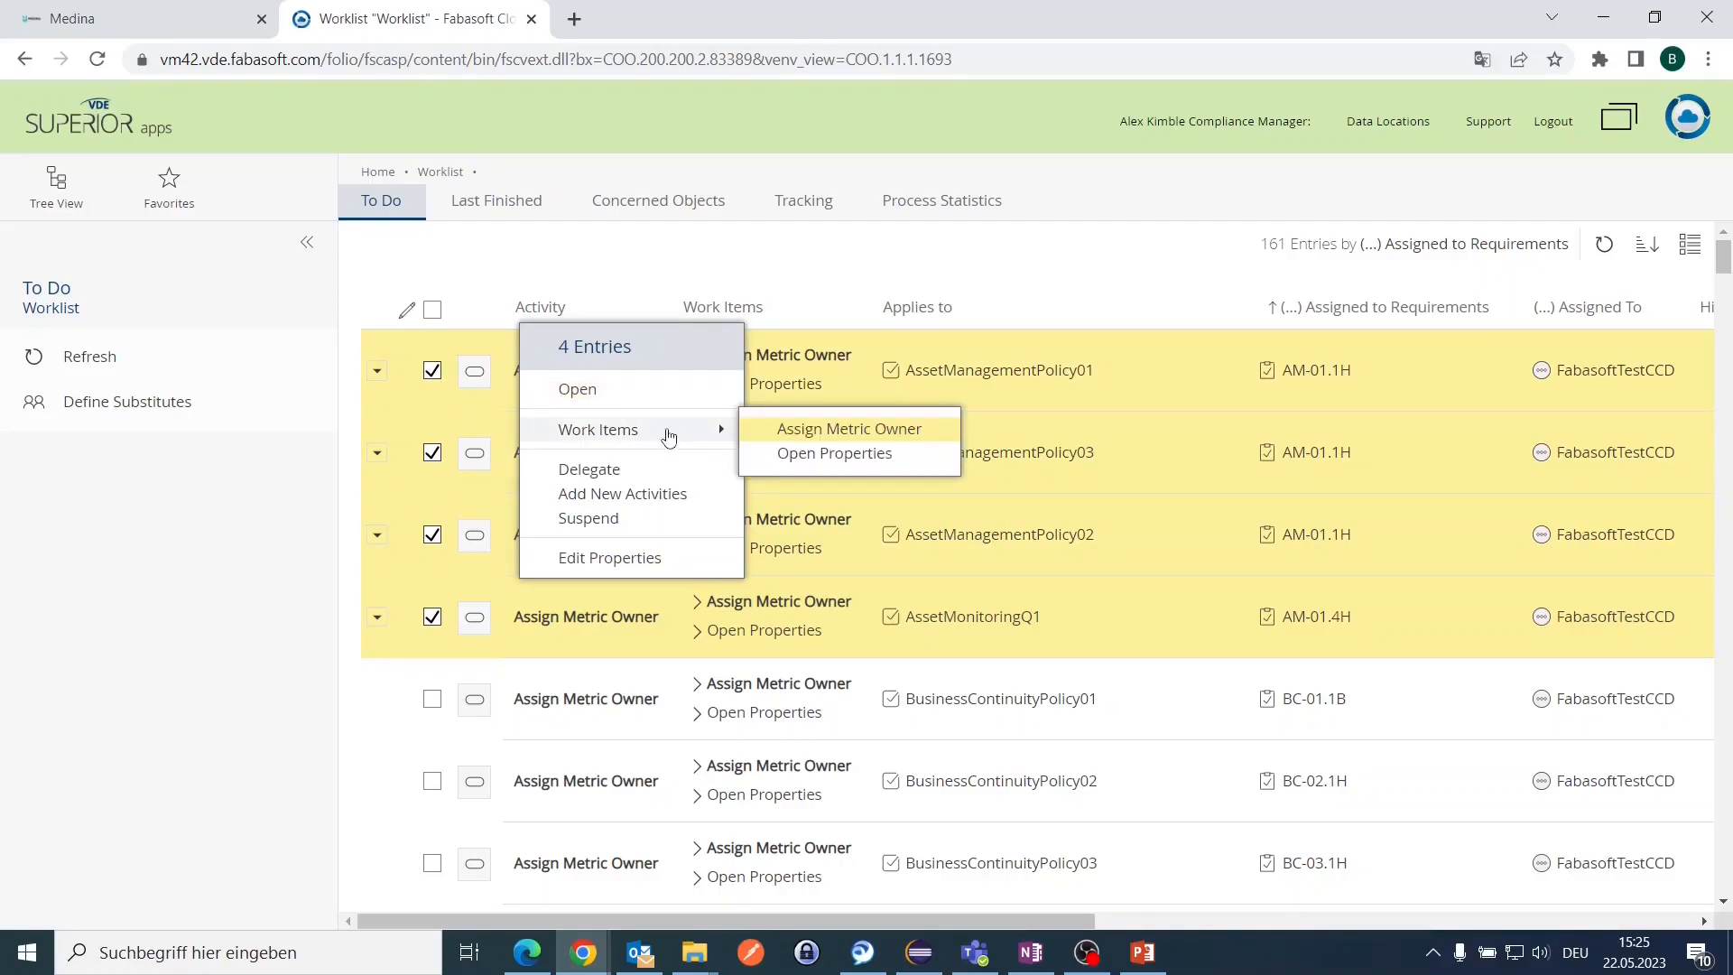
click(828, 433)
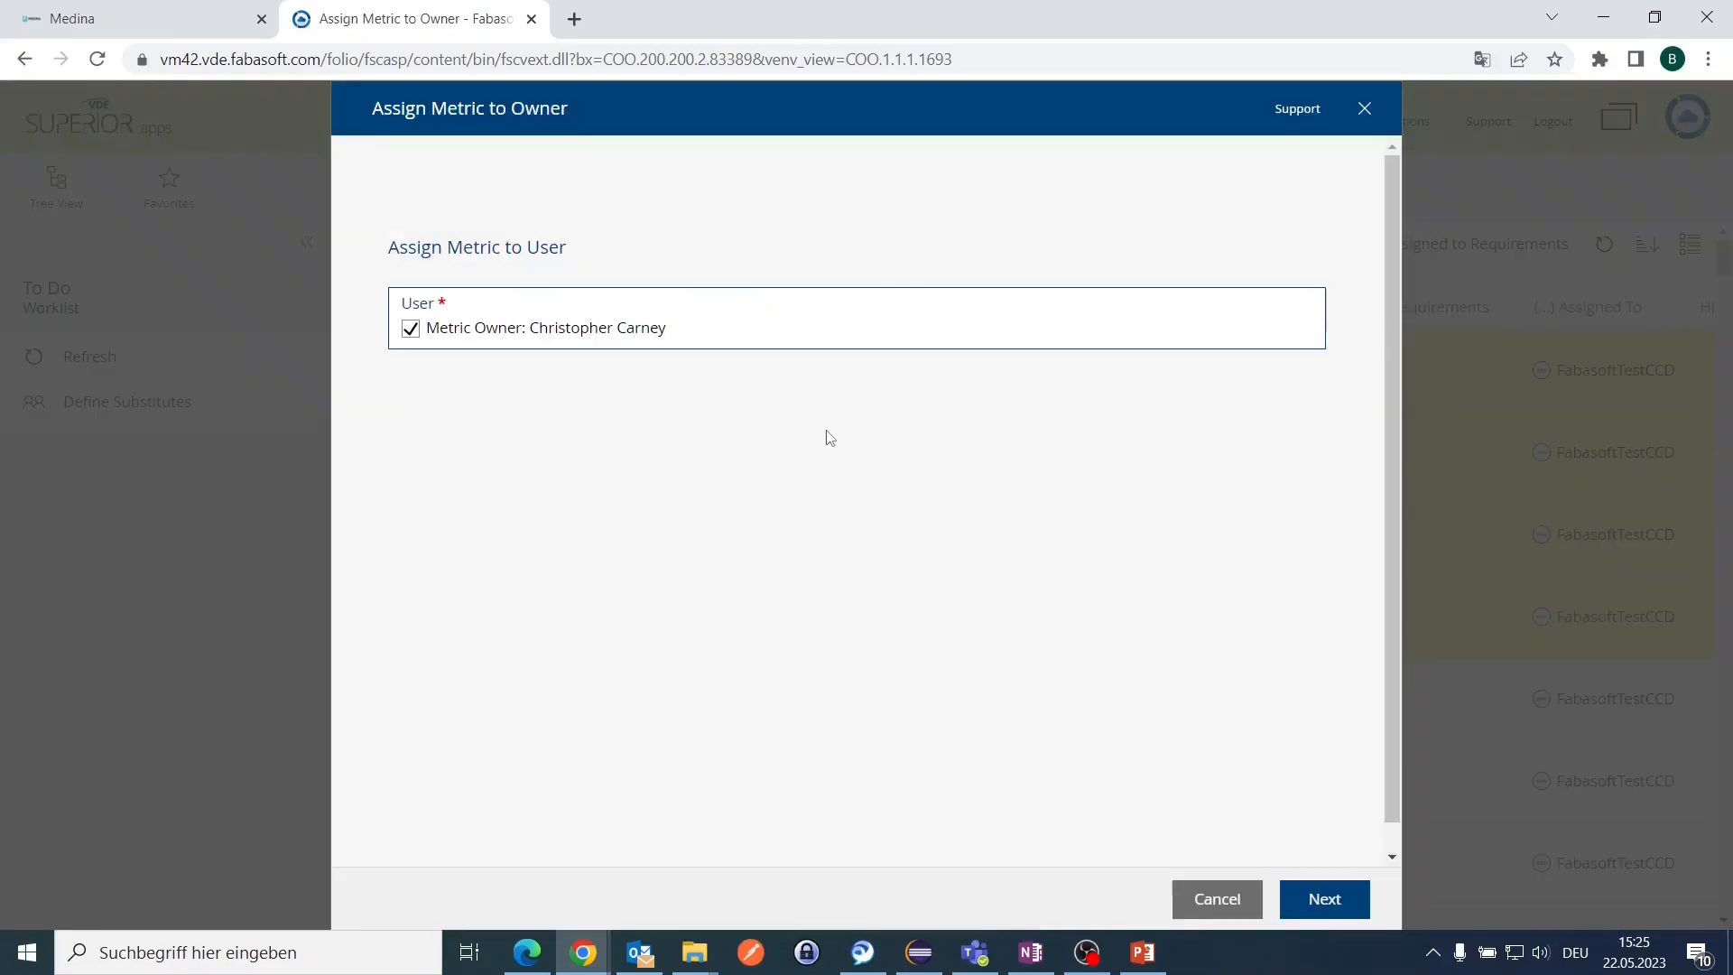
click(1318, 903)
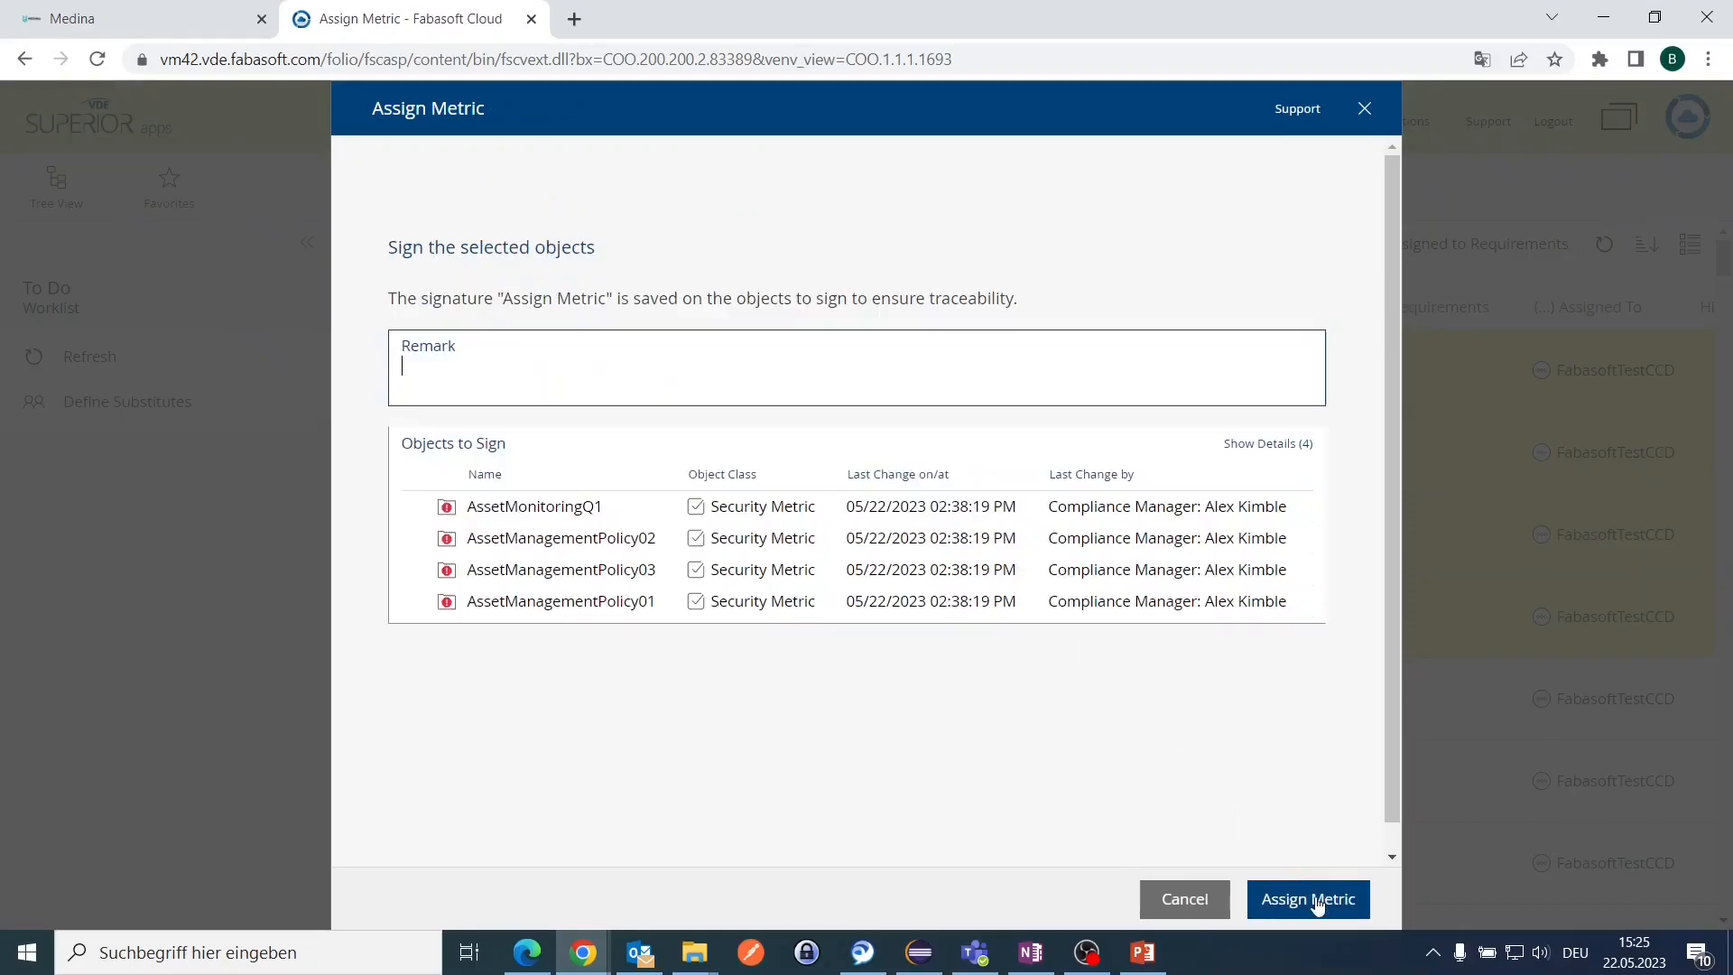
click(1315, 902)
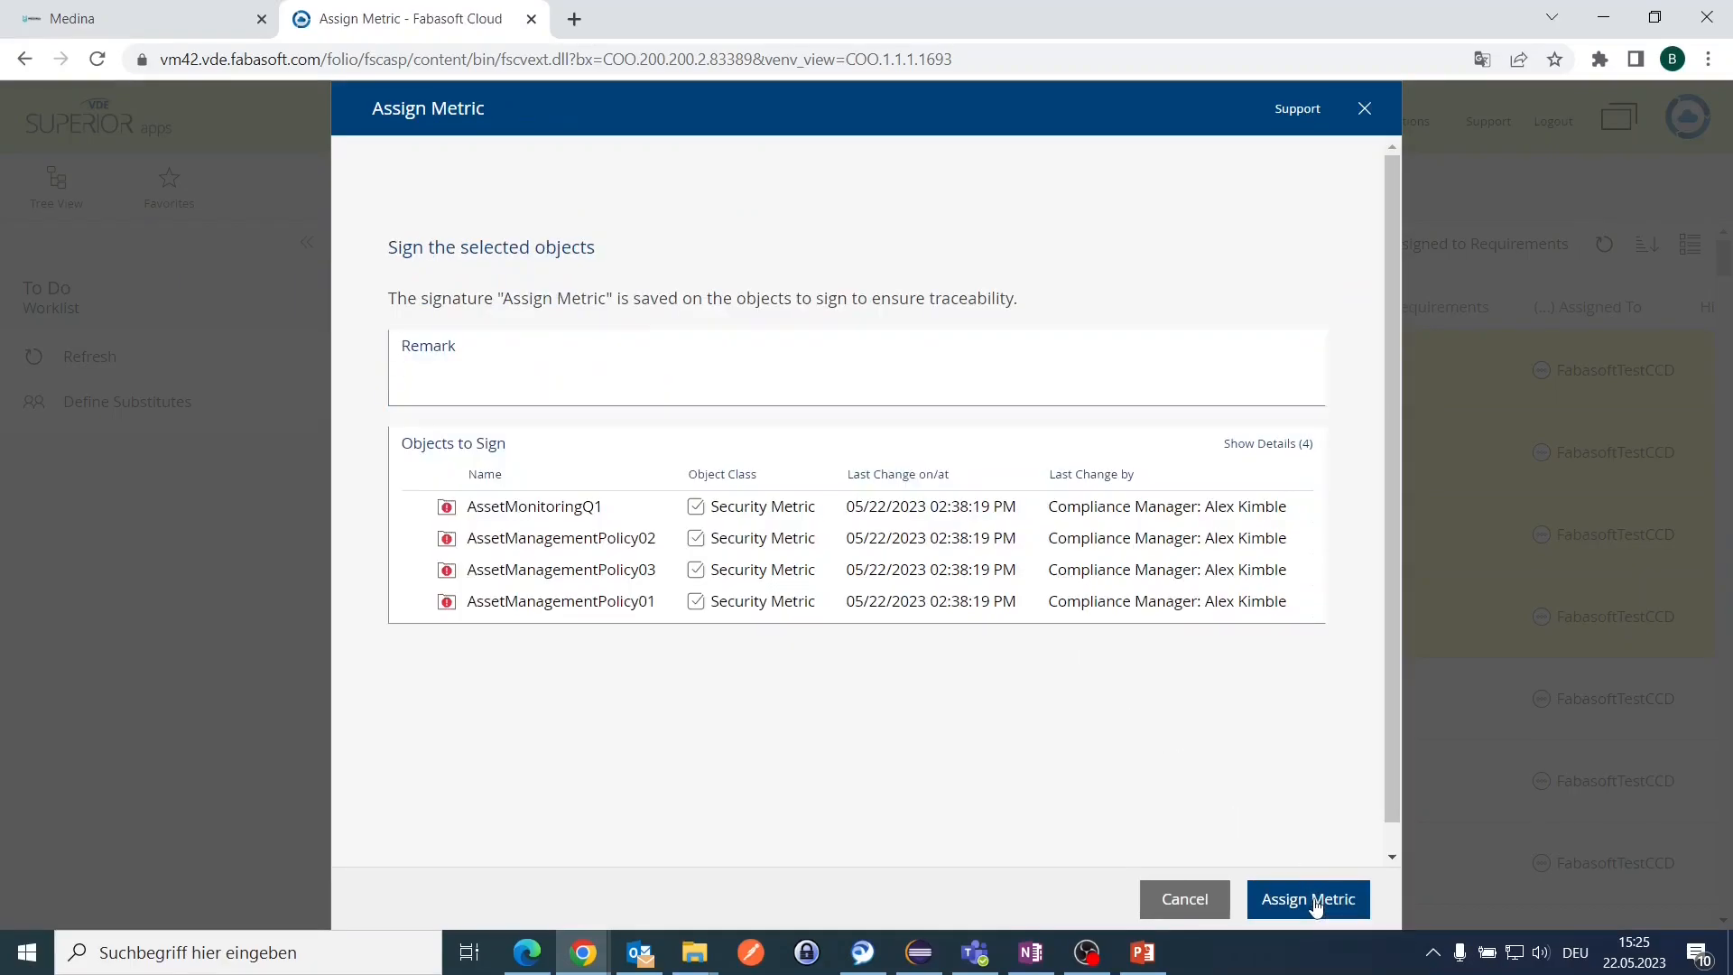
click(1315, 899)
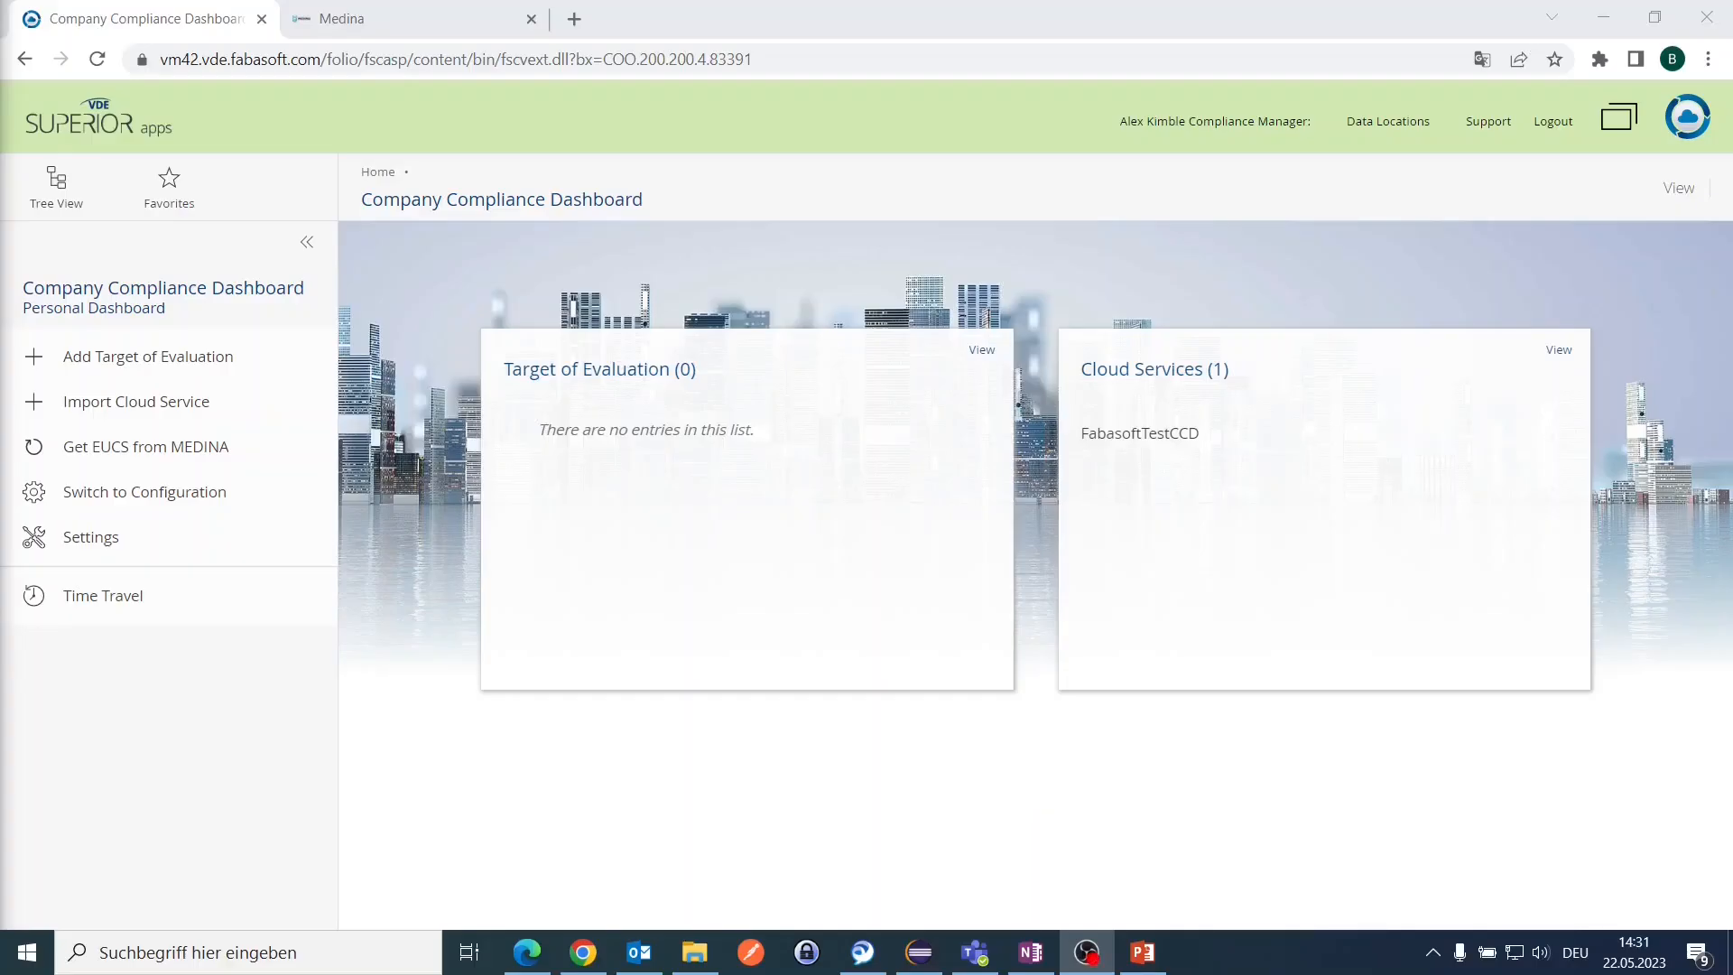
Step: Start a new organisational evidence entry for the FabasoftTestCCD cloud service
key(ctrl)
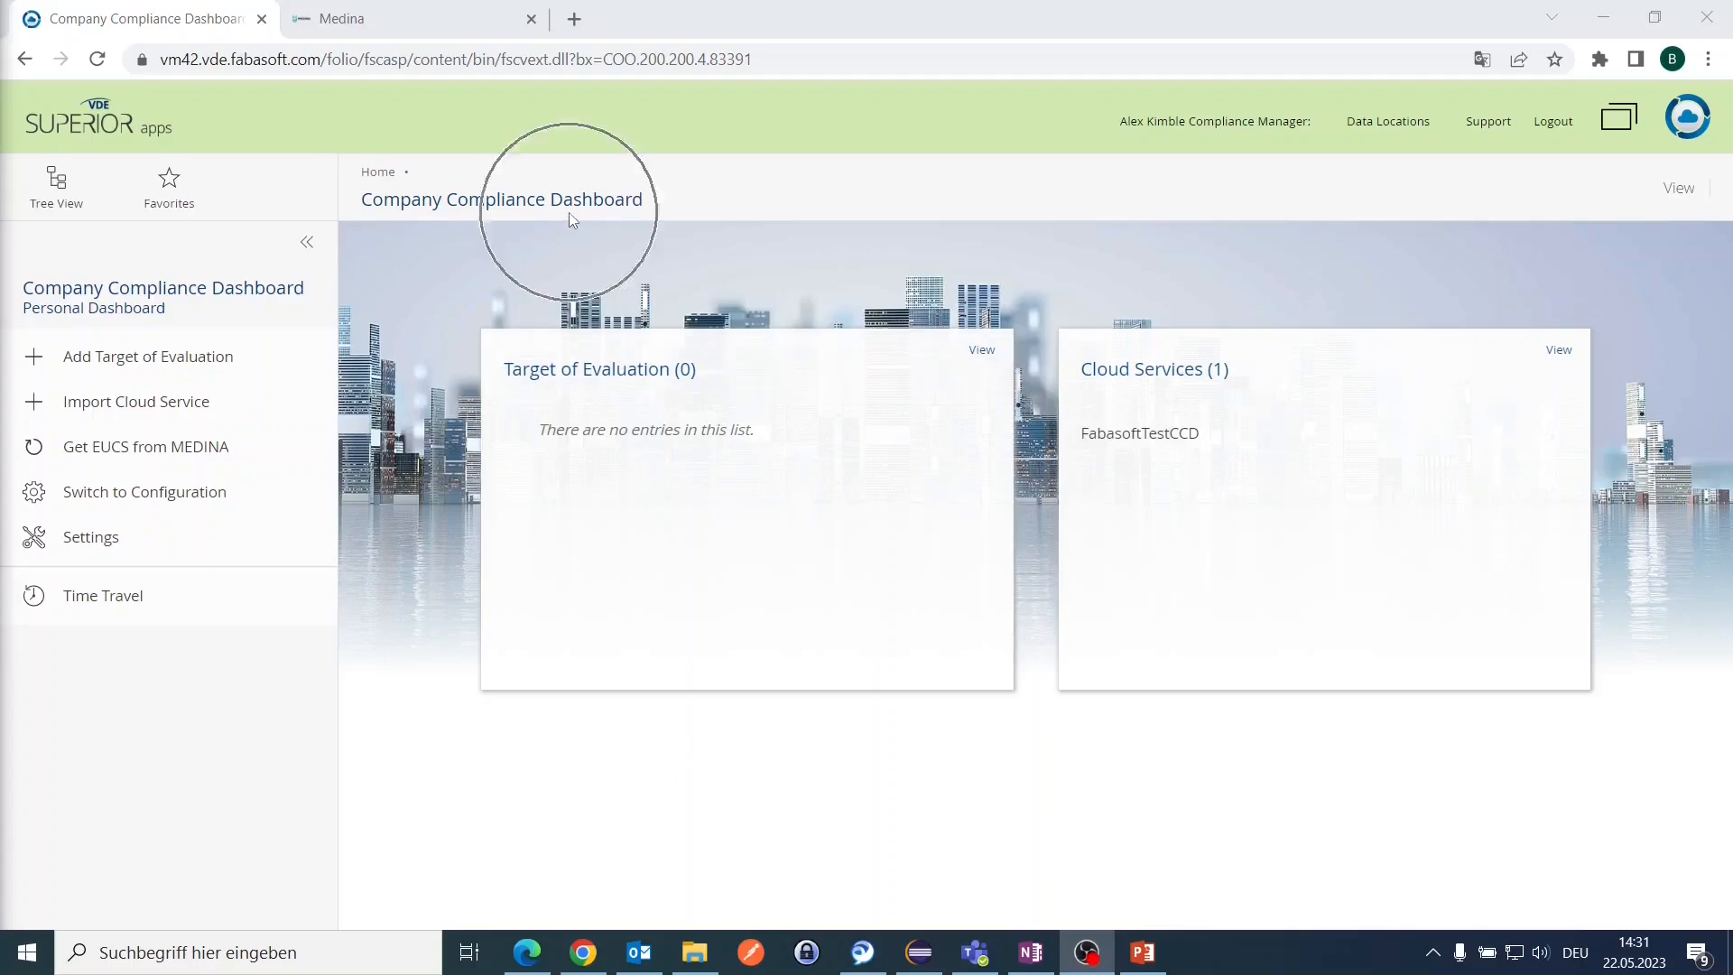
click(1100, 441)
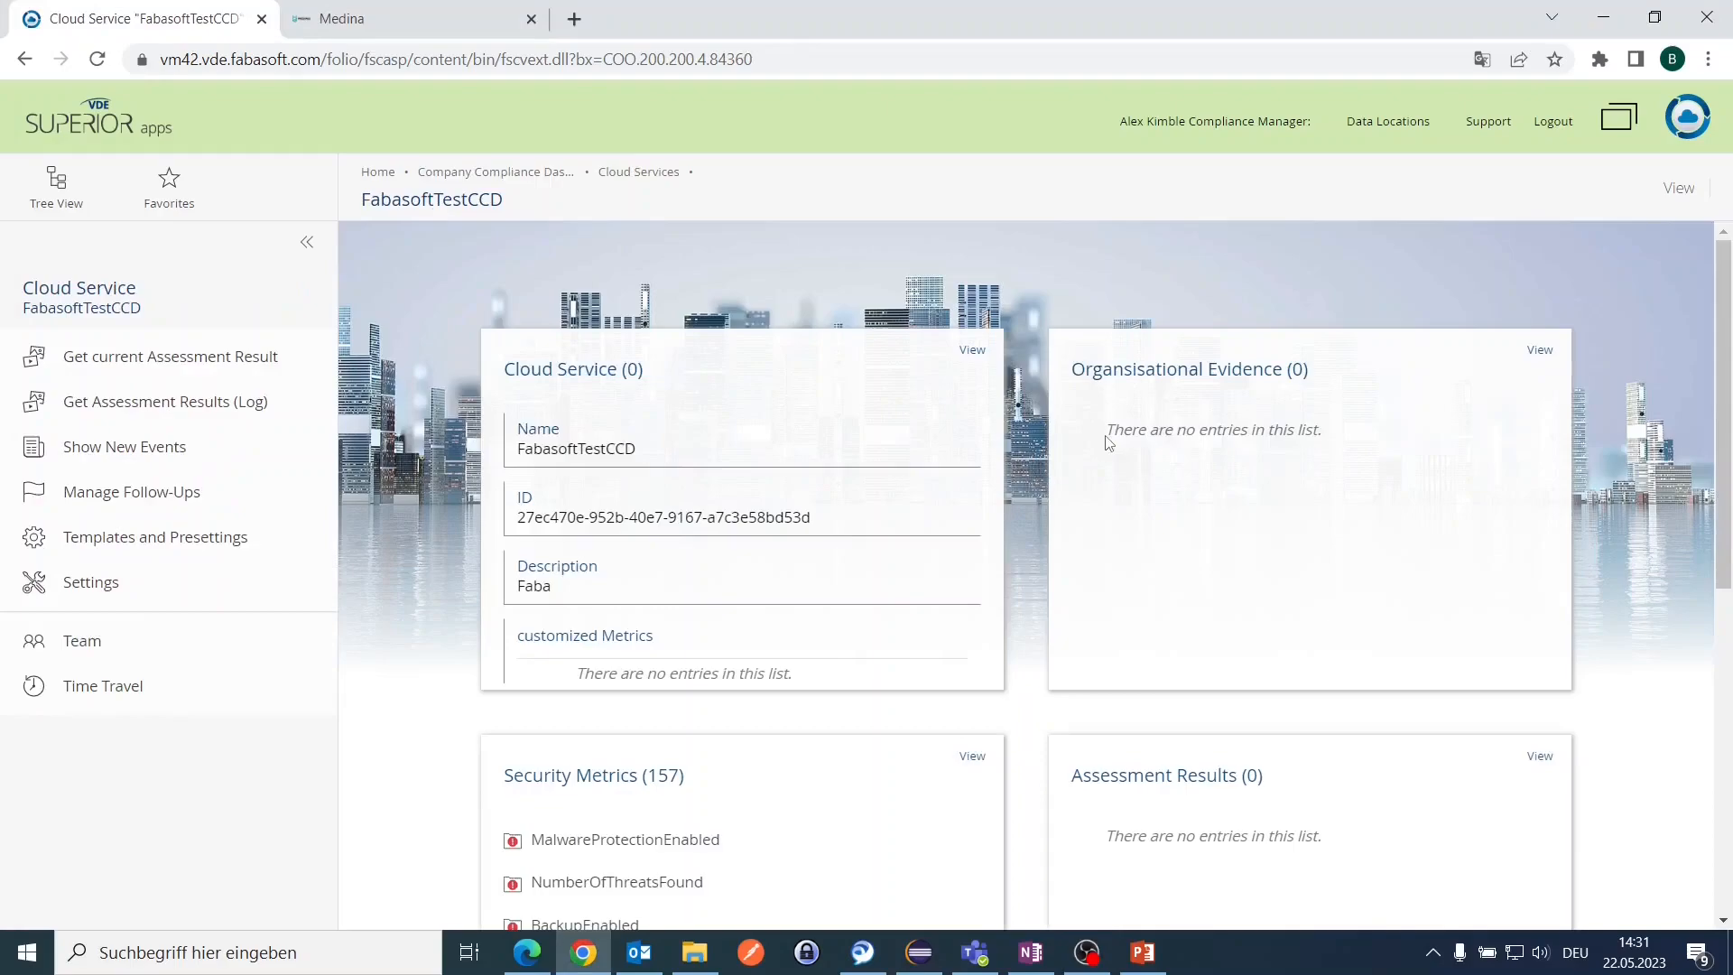
click(1110, 398)
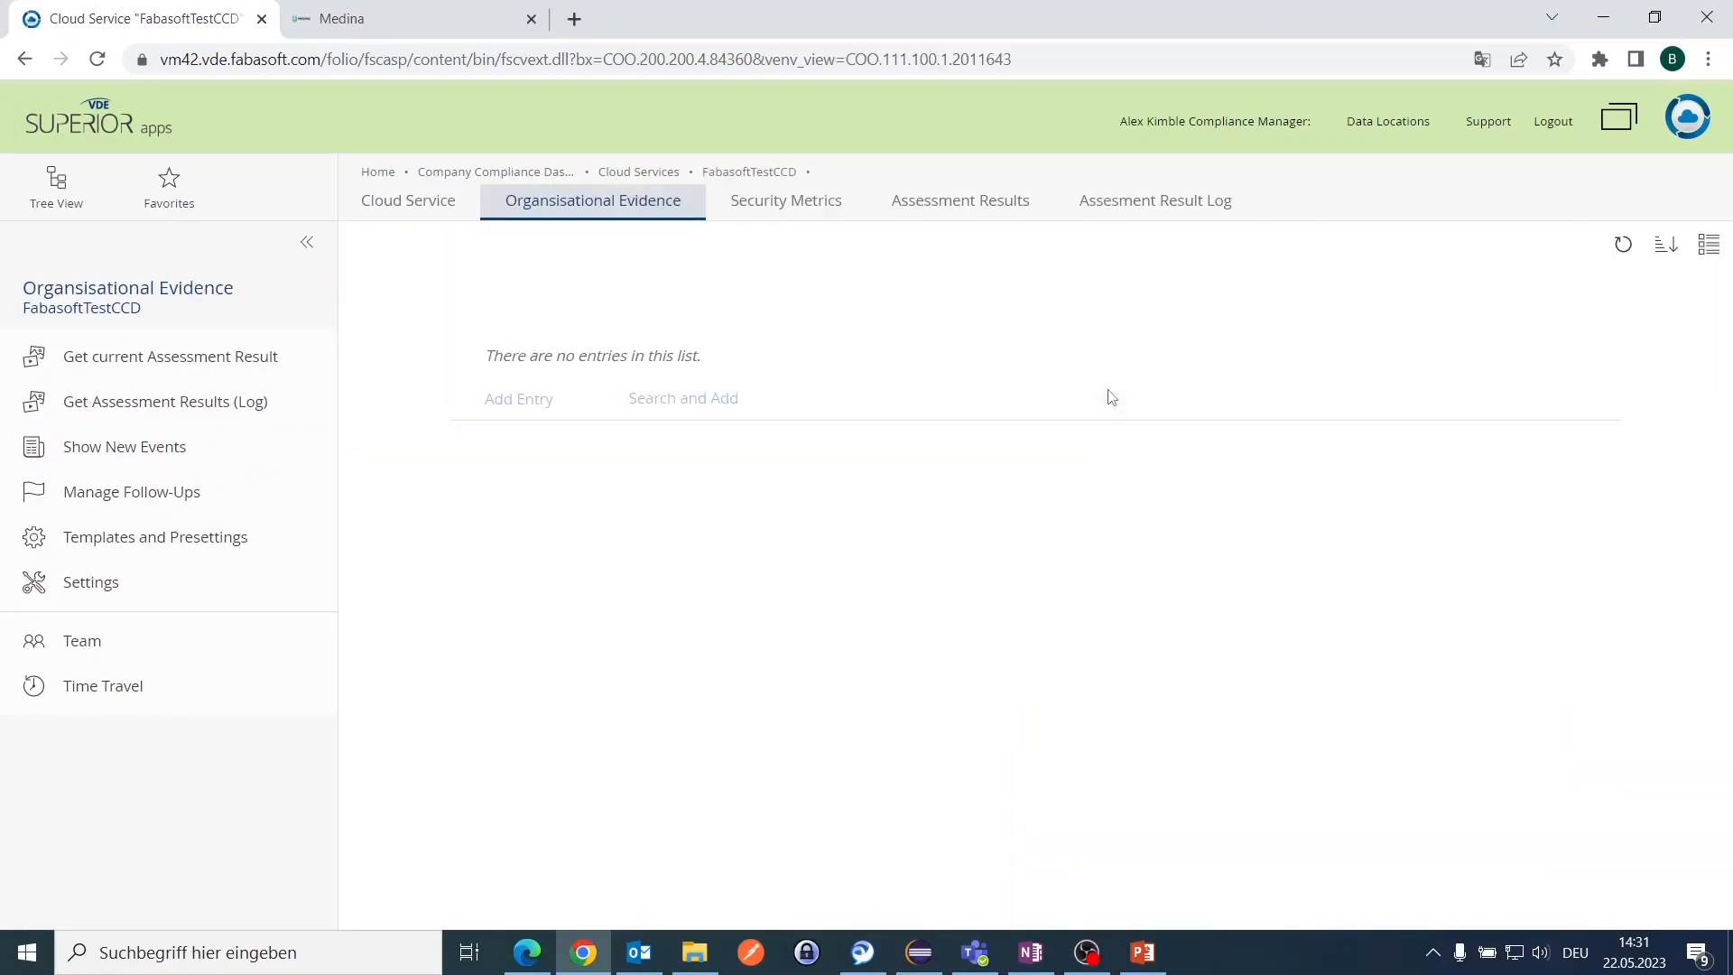
click(539, 397)
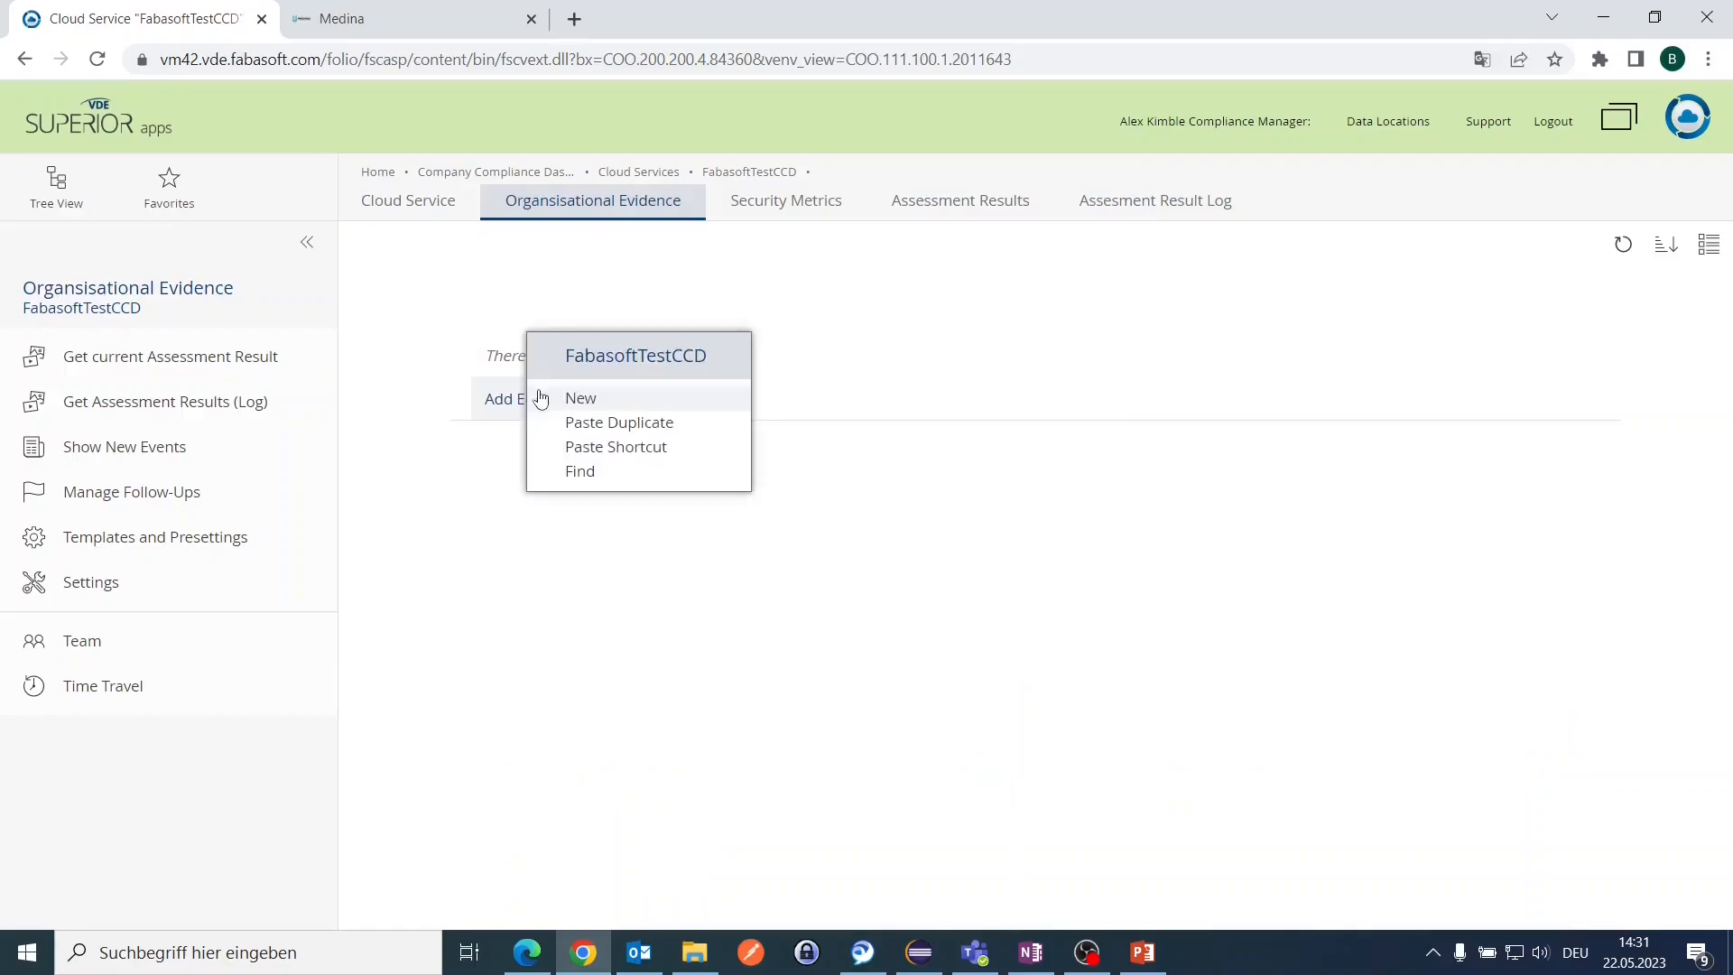
click(602, 404)
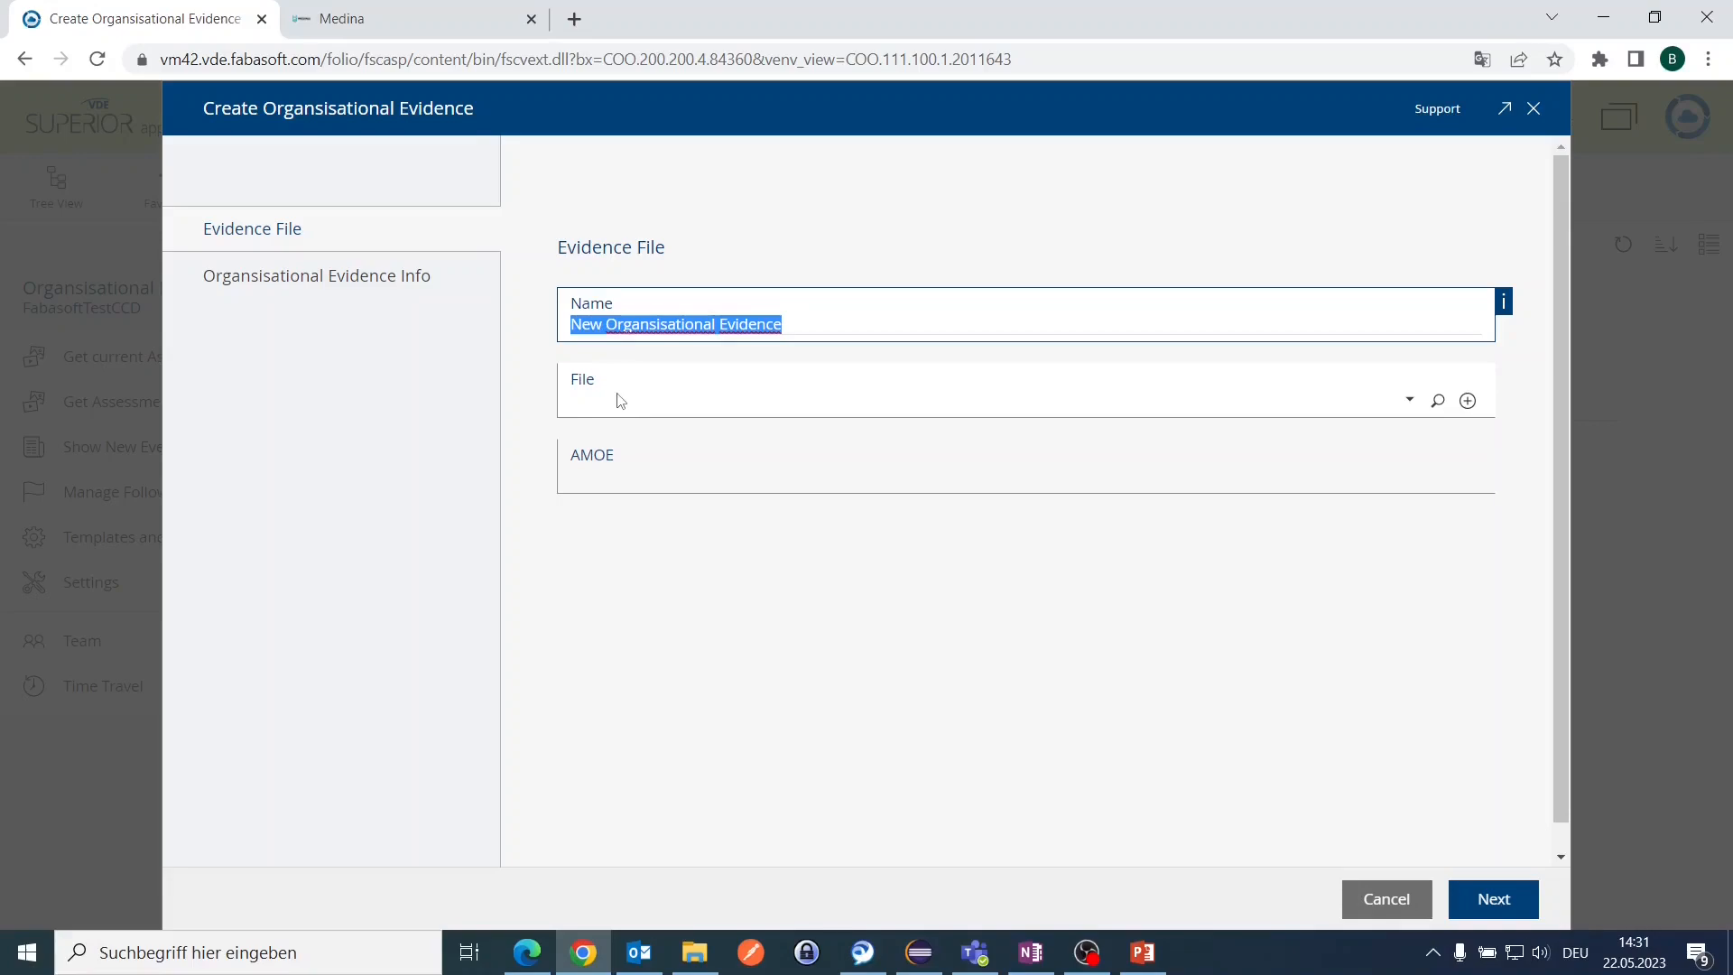
Step: Name the entry 'For Demo' and upload the MEDINA dummy policies Fabasoft M18v5 PDF as its file
text(F)
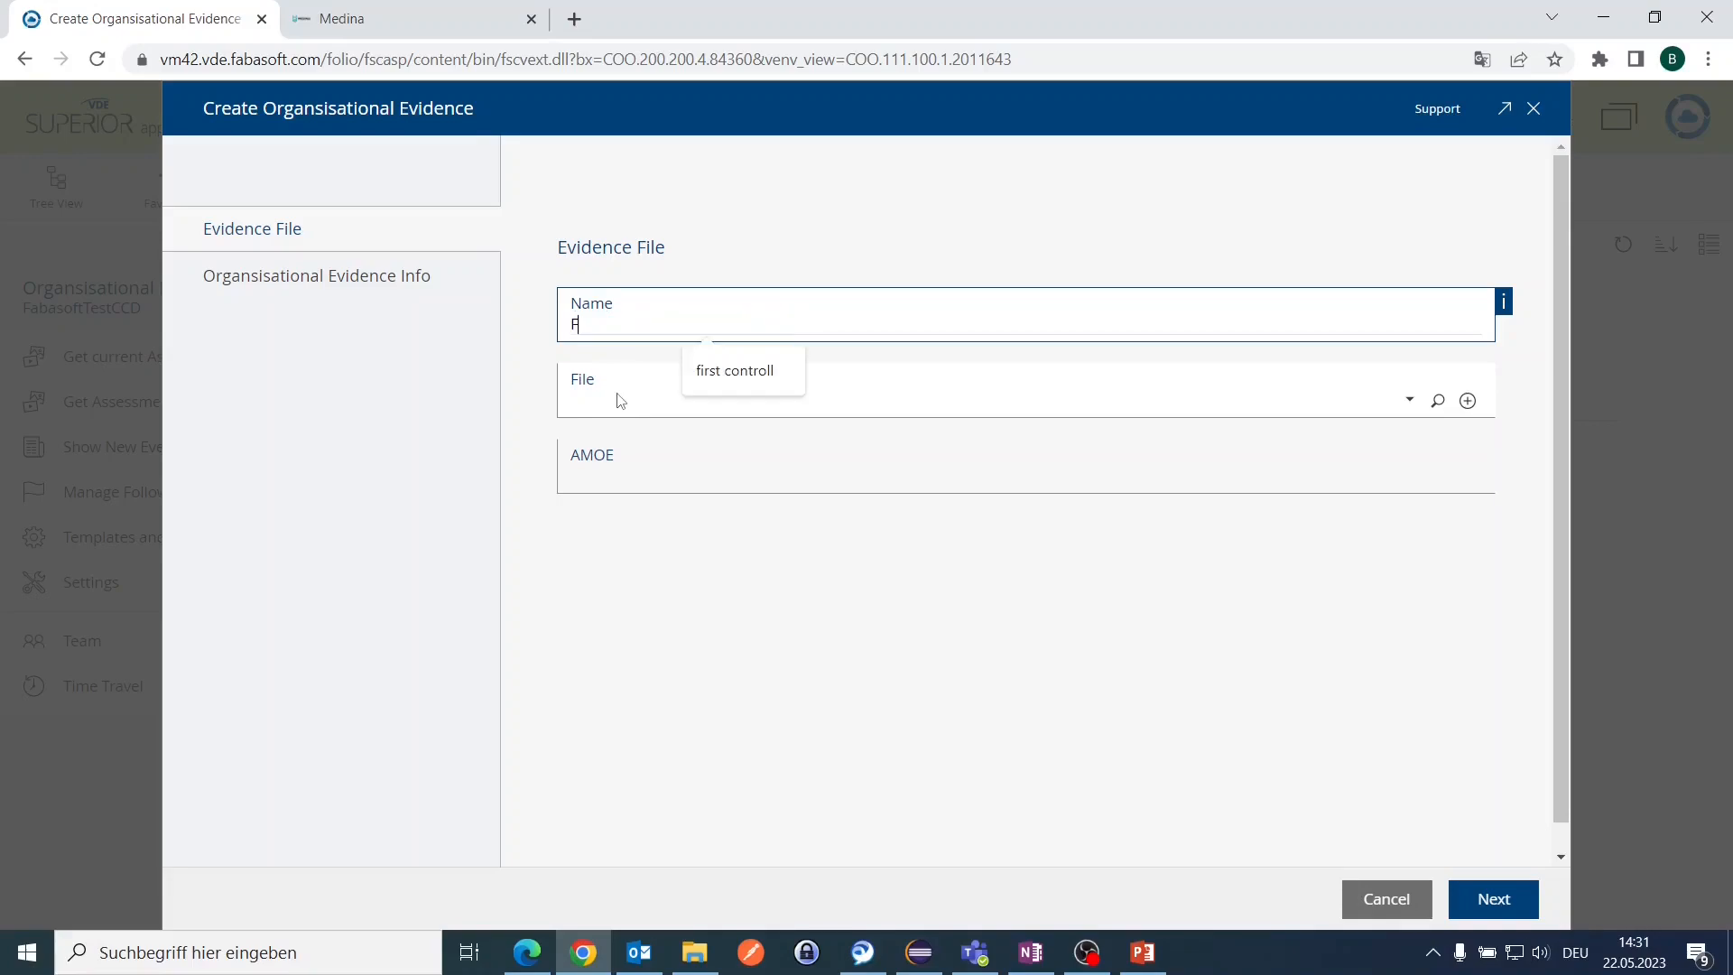
text(or Demo)
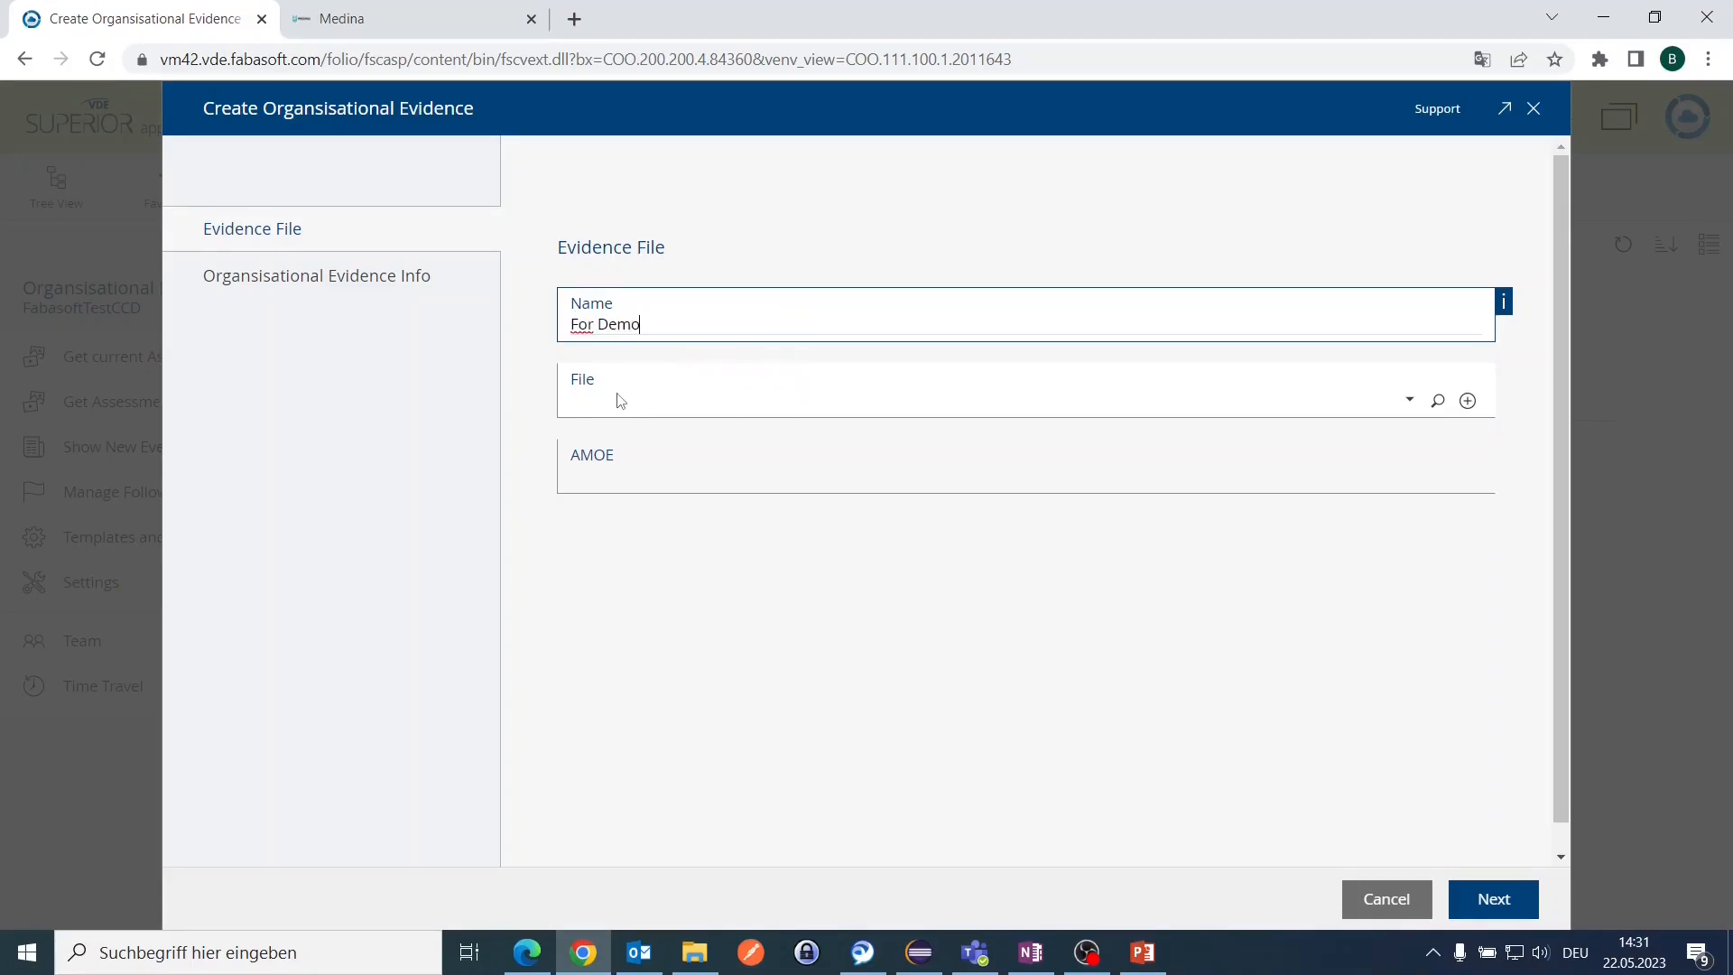
key(Tab)
click(641, 390)
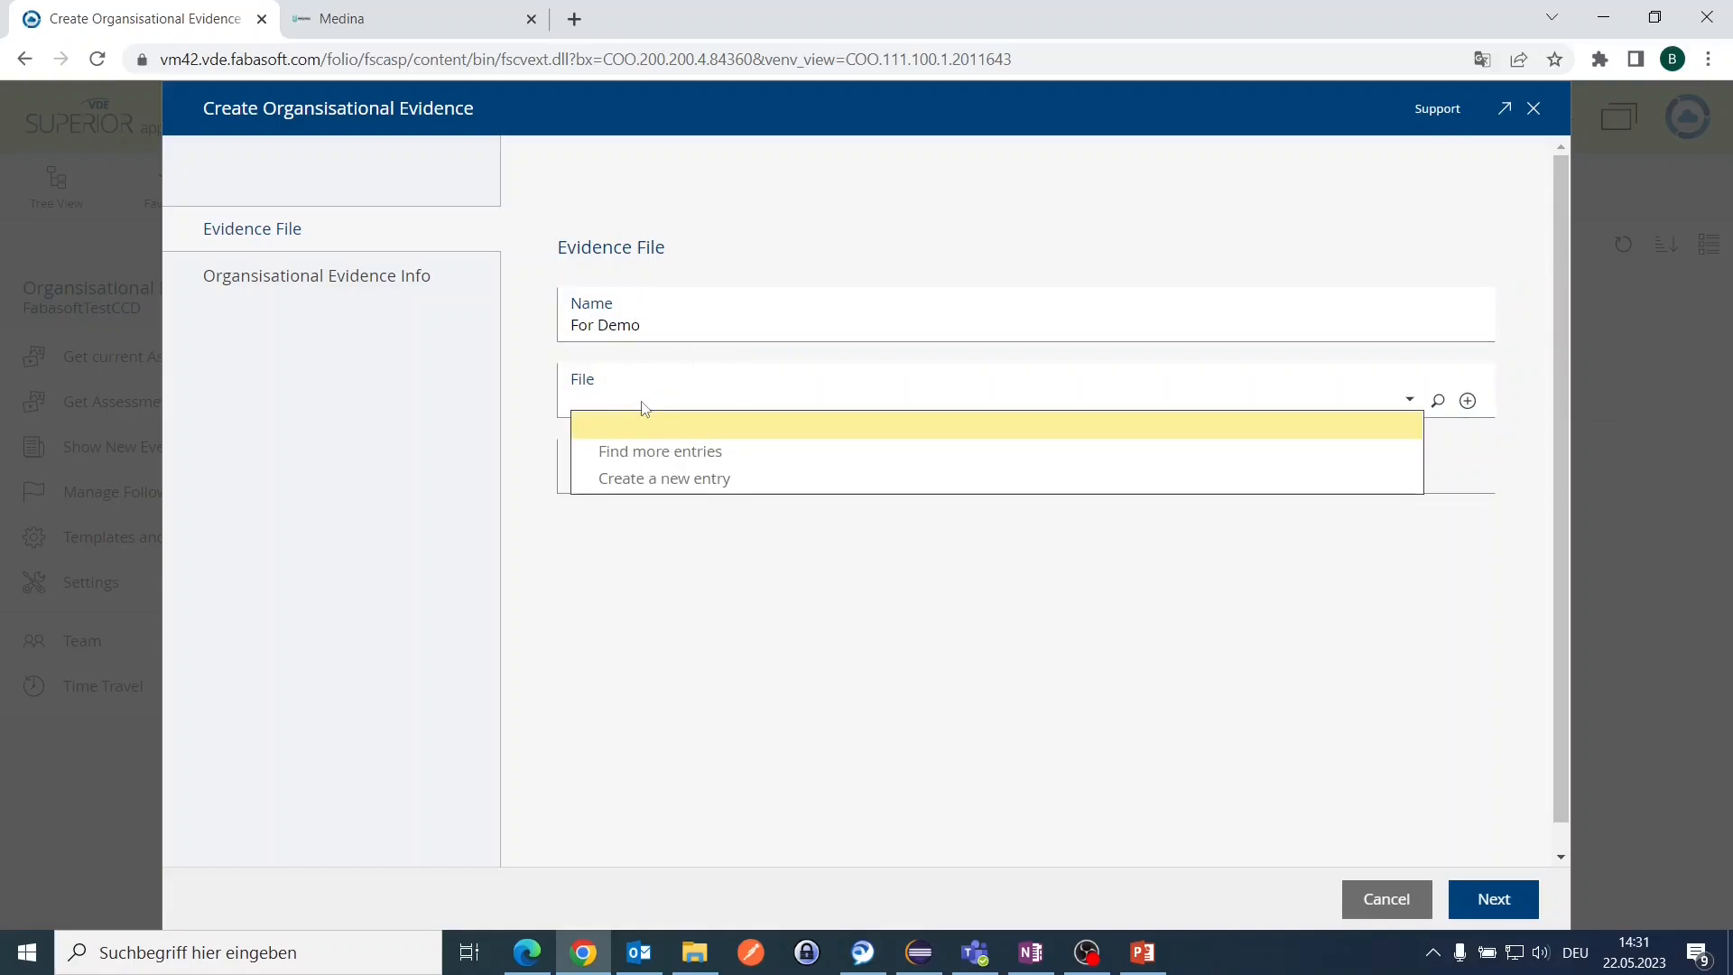
click(1371, 1)
drag(127, 429, 679, 405)
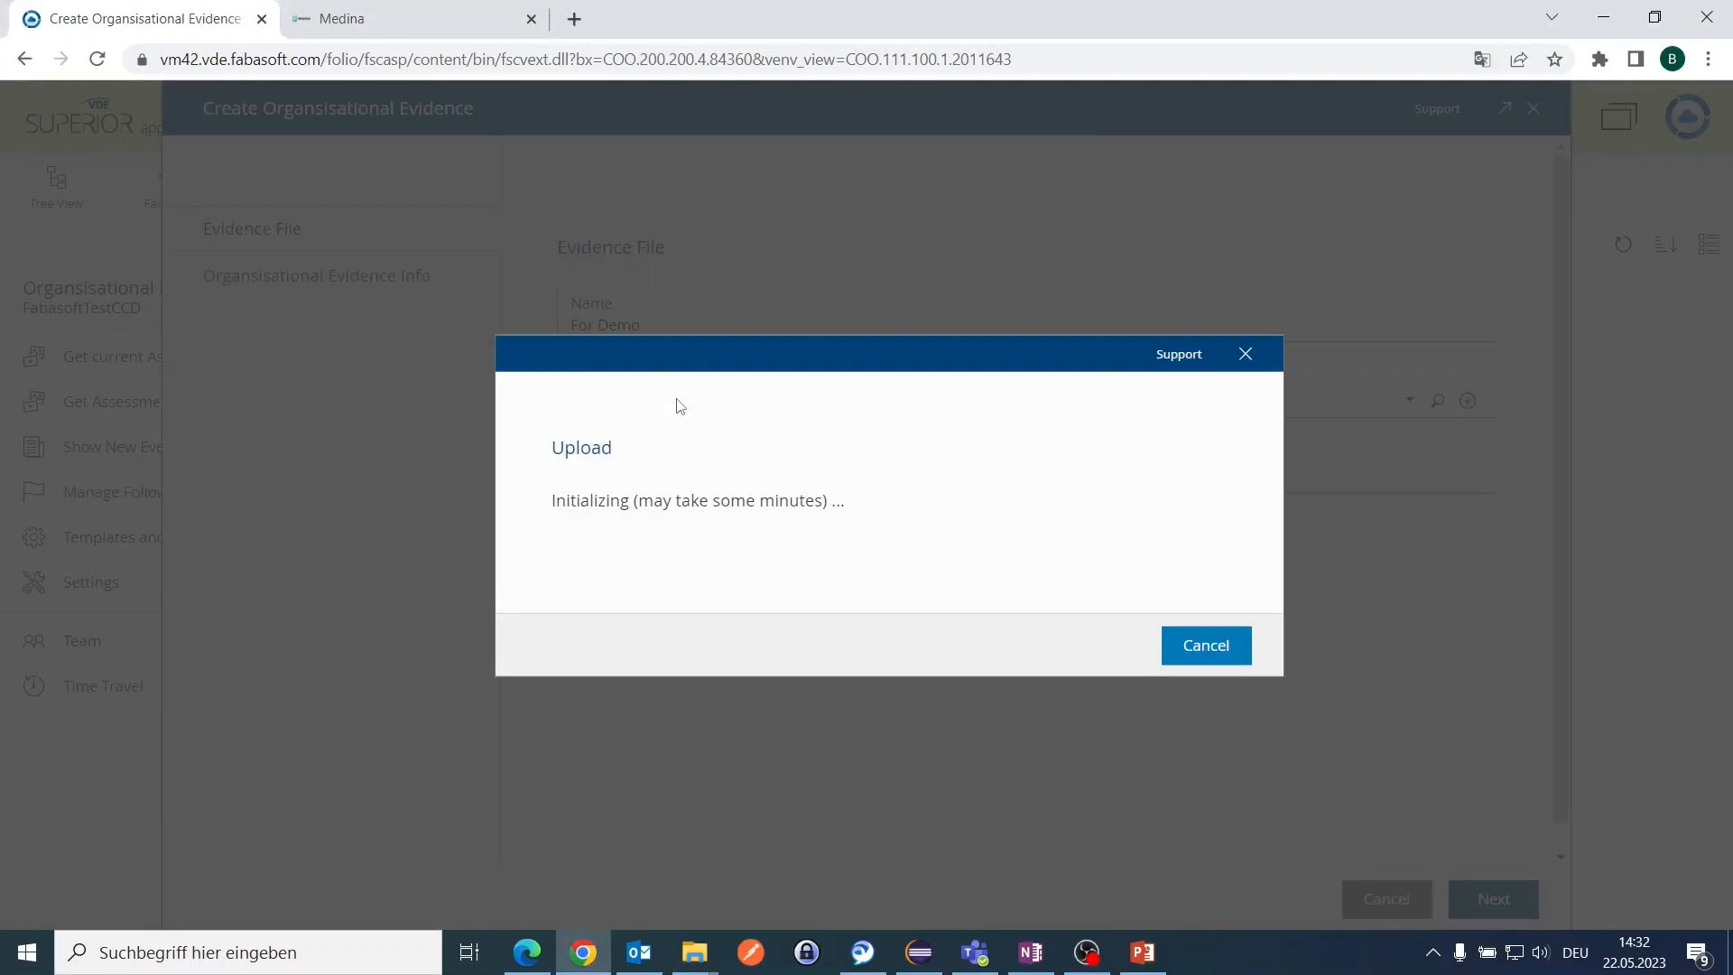
click(1087, 650)
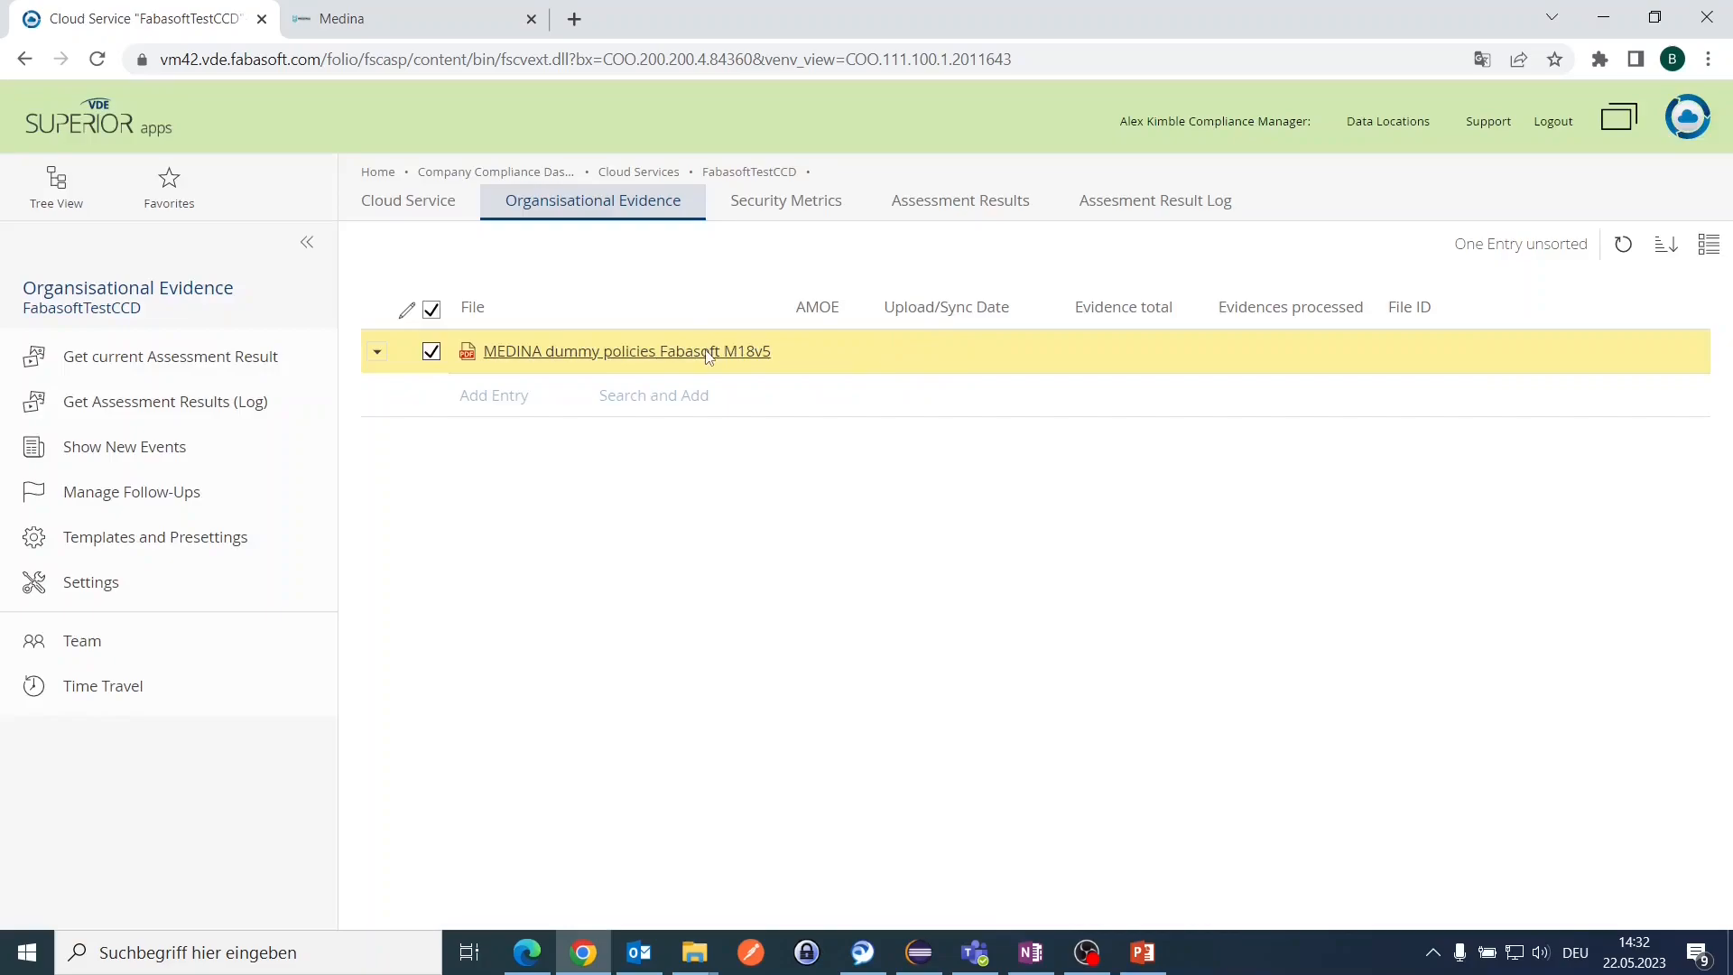
right_click(709, 355)
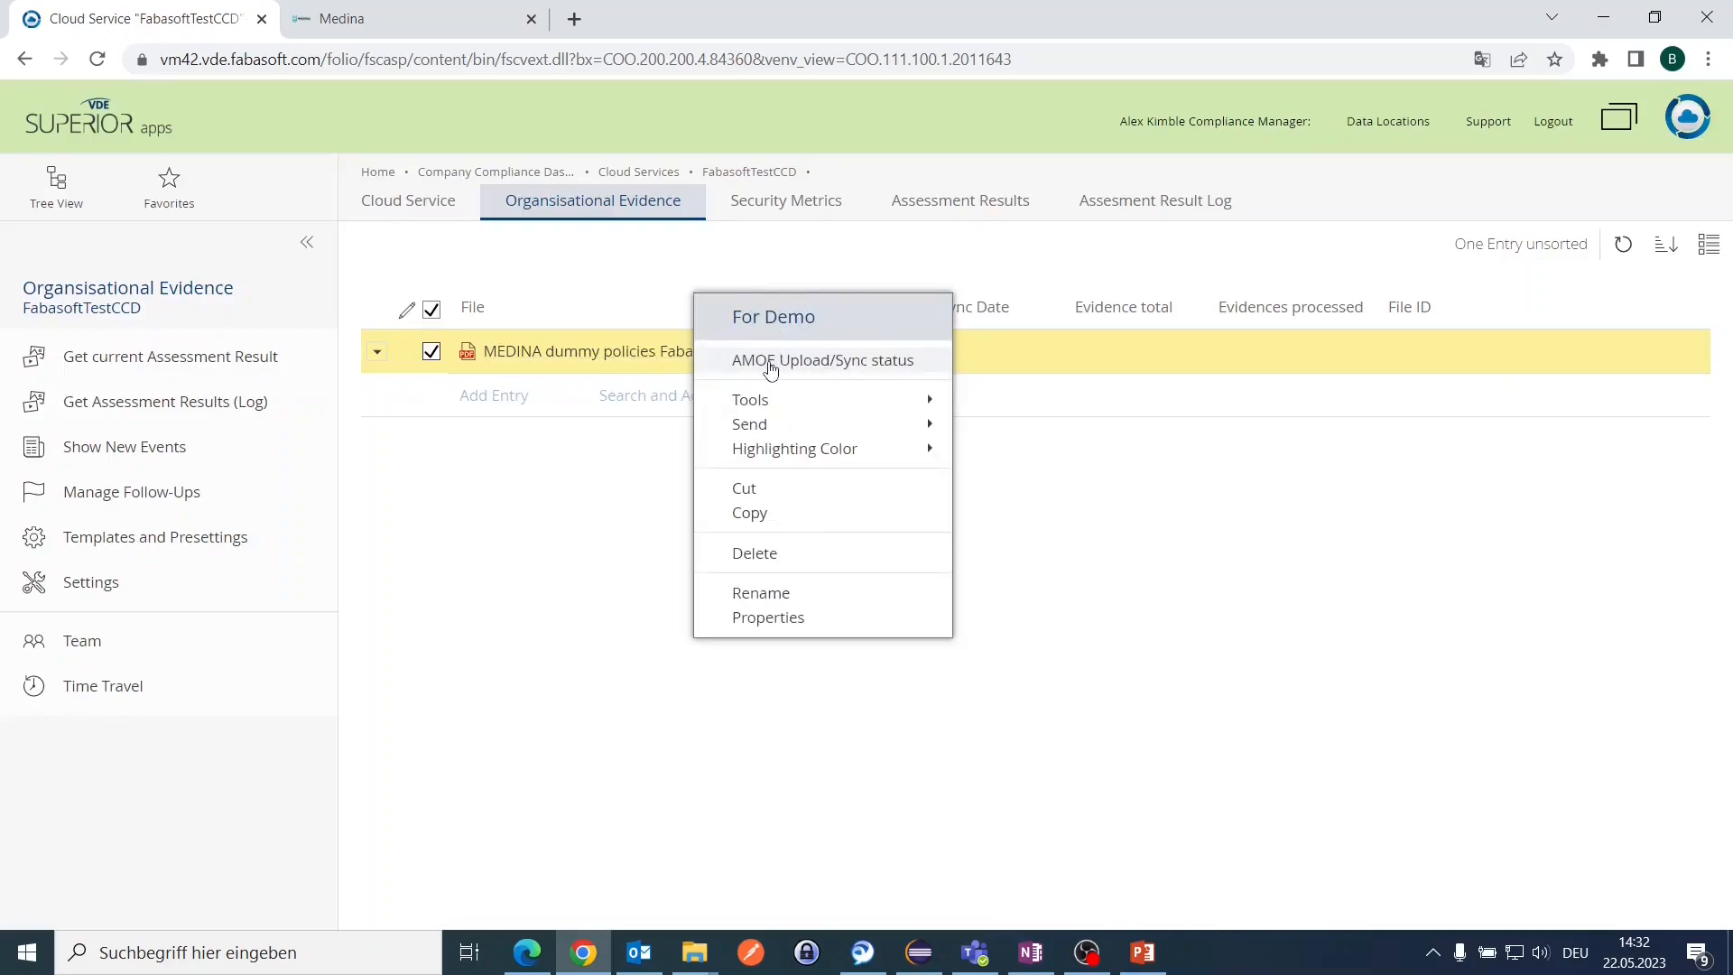
Step: Sync the evidence to AMOE and check the policies PDF's upload details in MEDINA (0 / 122 extracted)
click(770, 364)
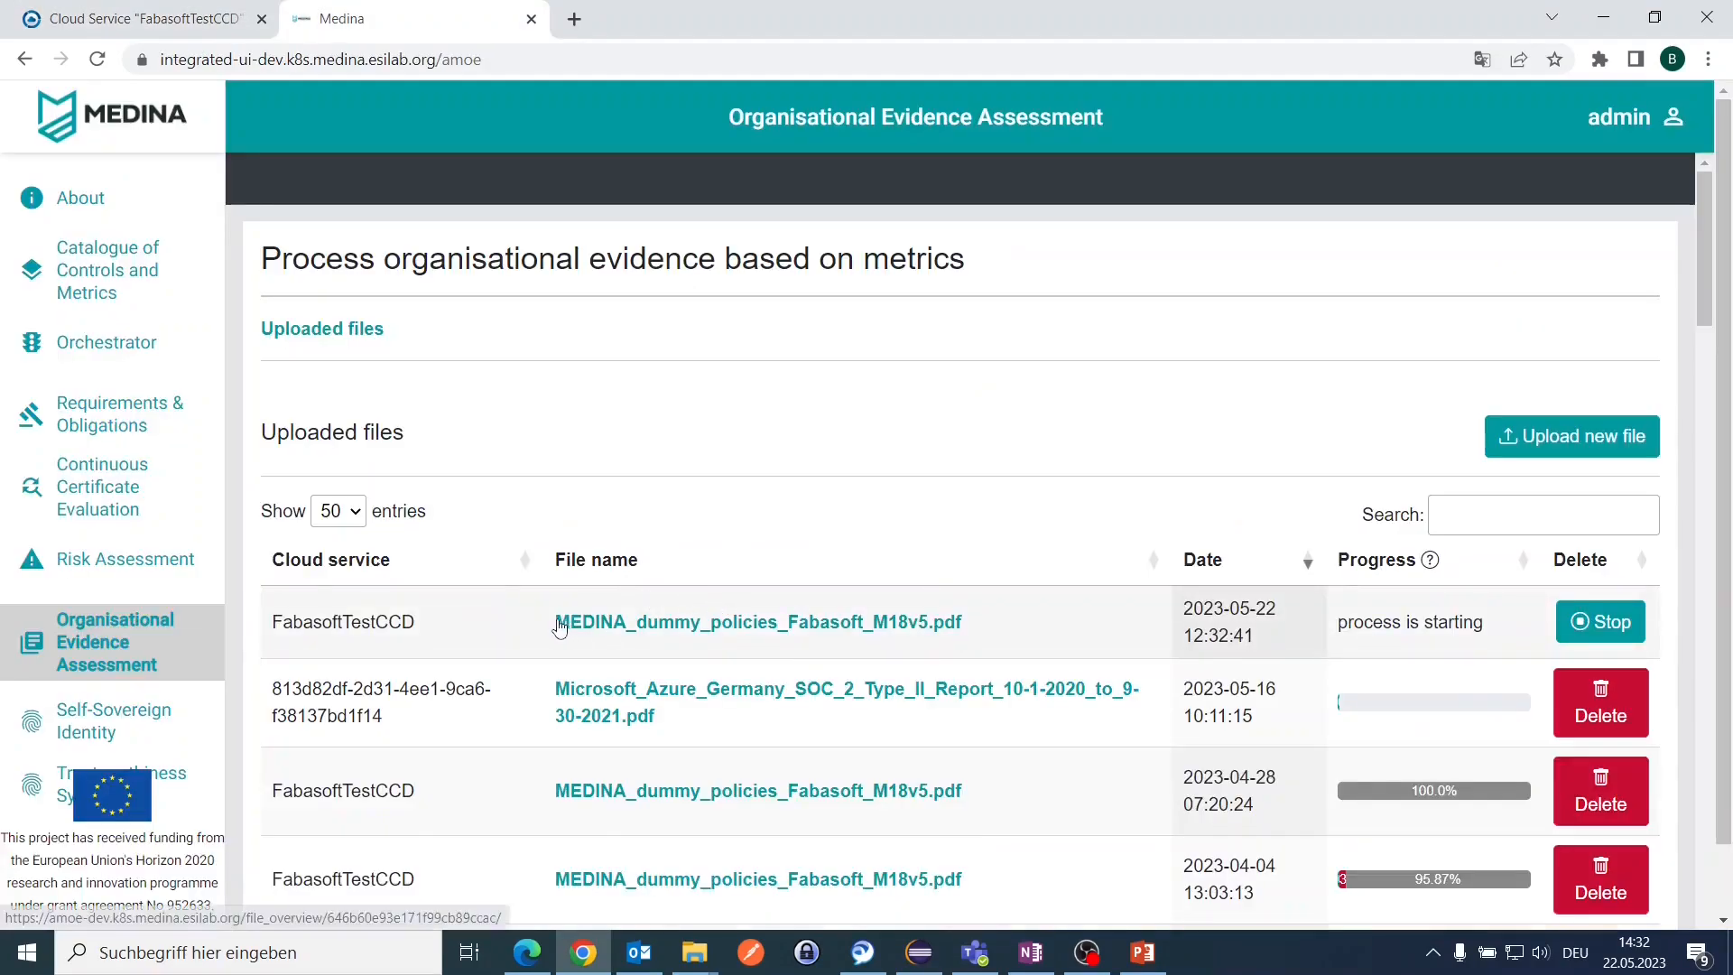
drag(459, 630, 1261, 652)
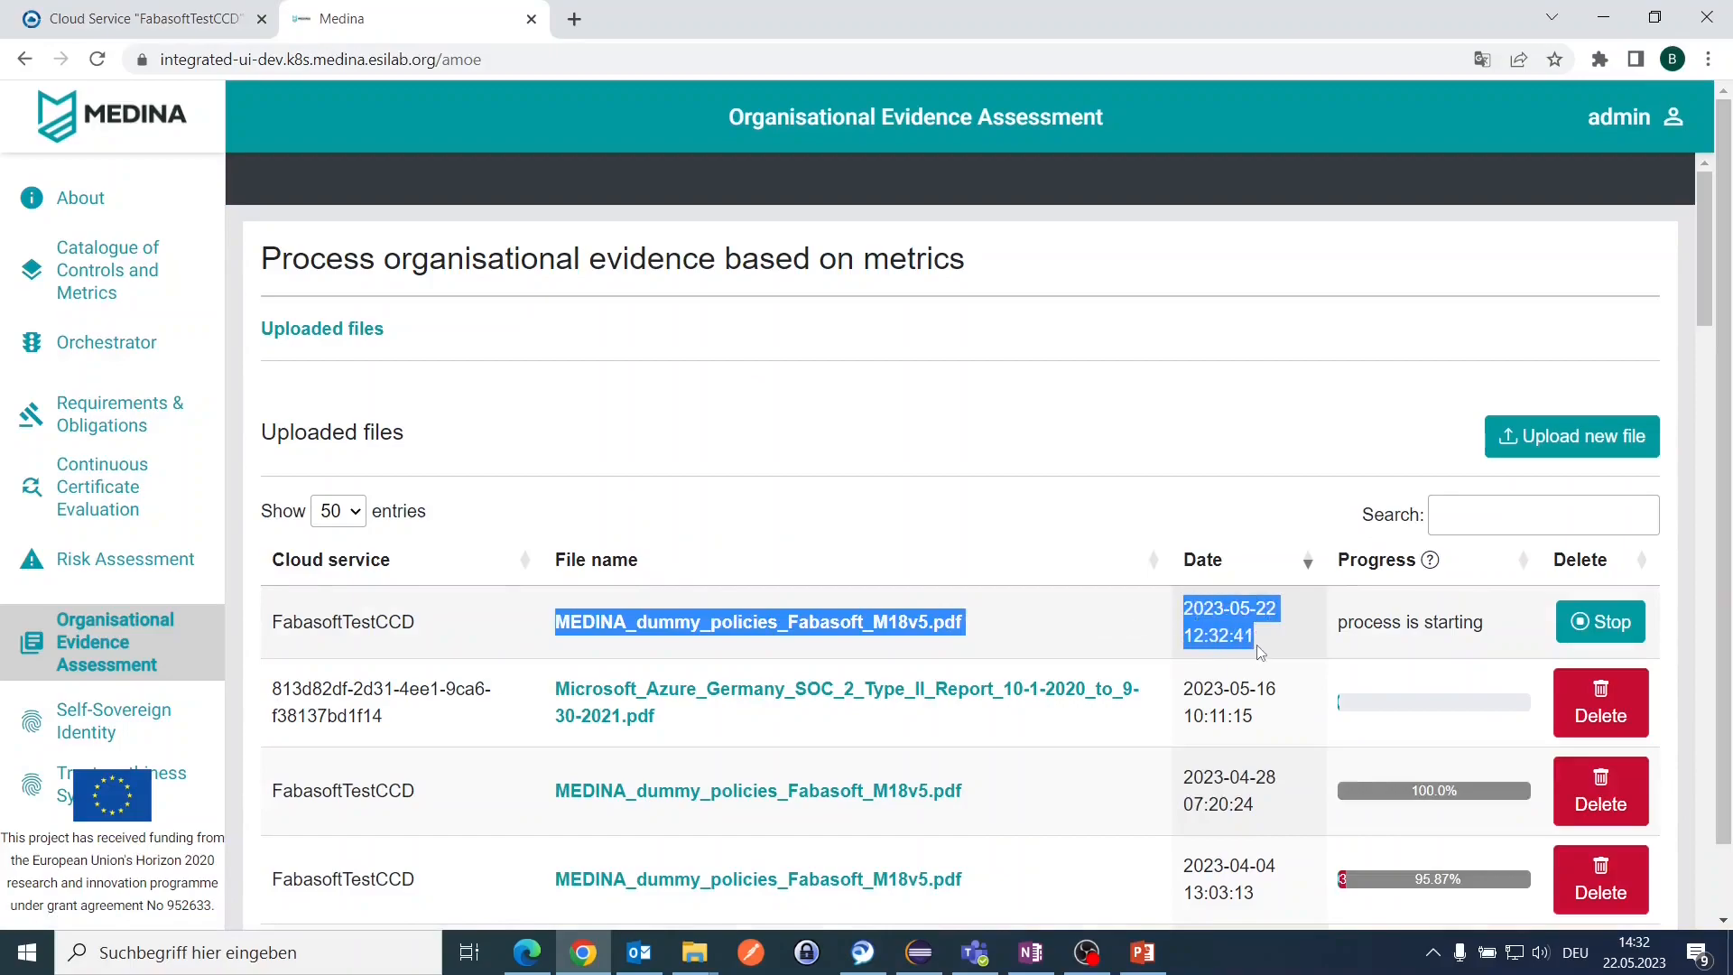
click(938, 414)
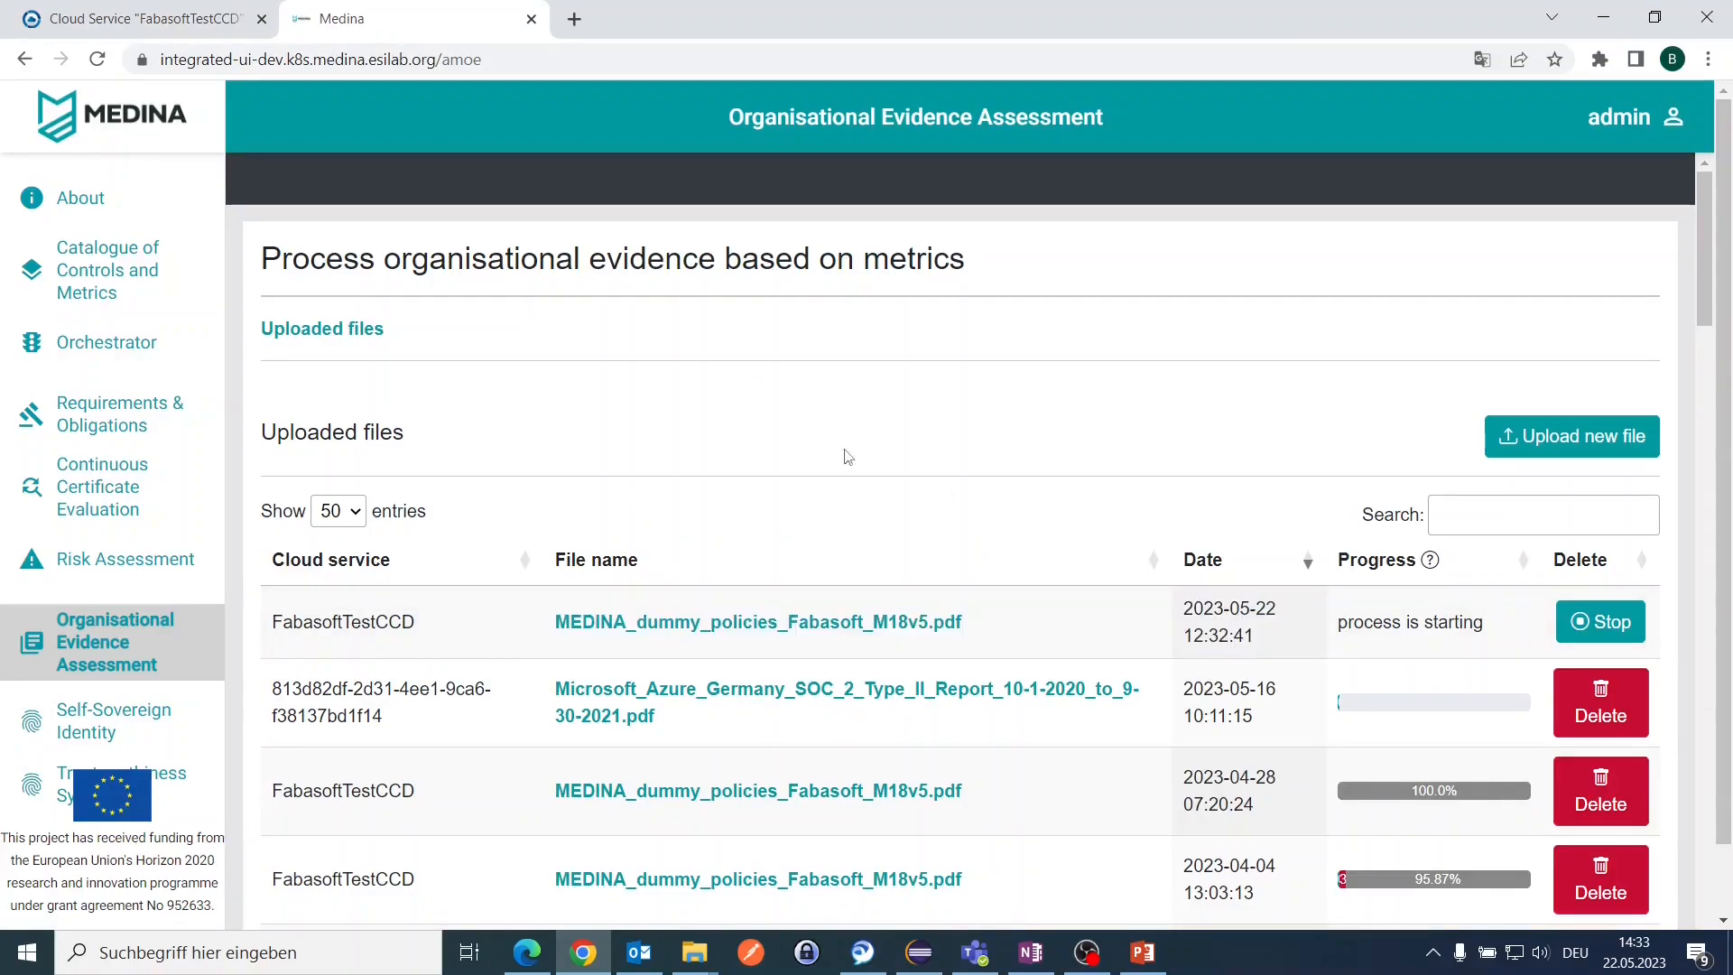
click(649, 631)
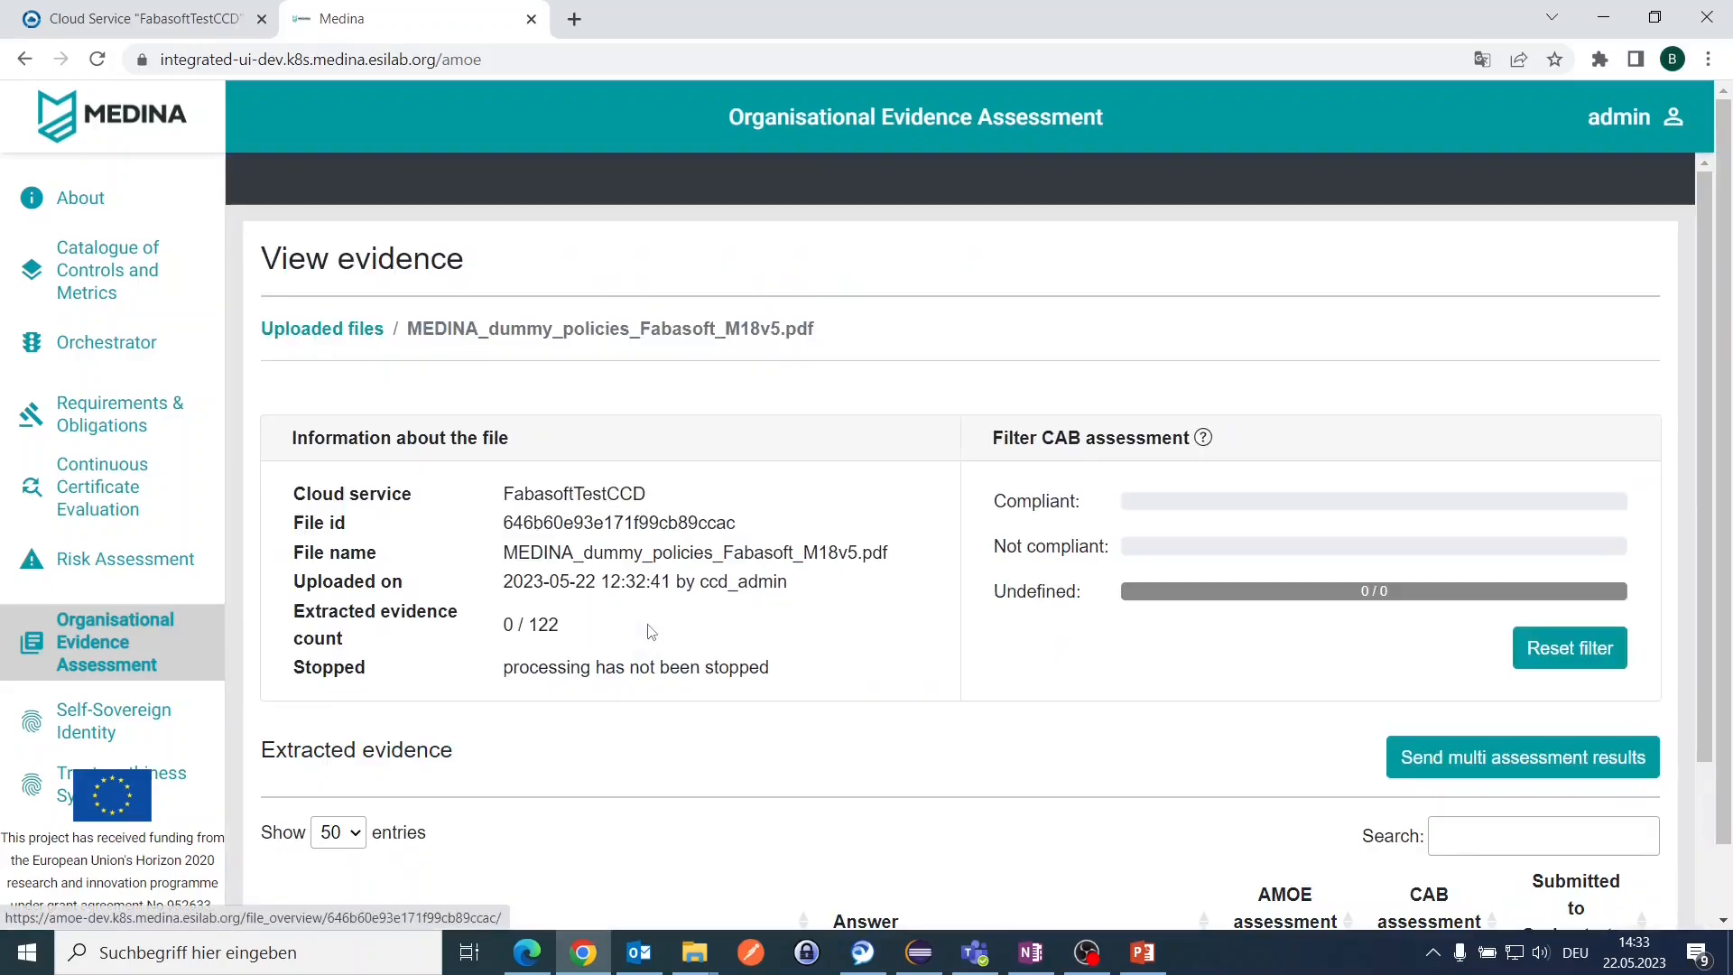
double_click(575, 522)
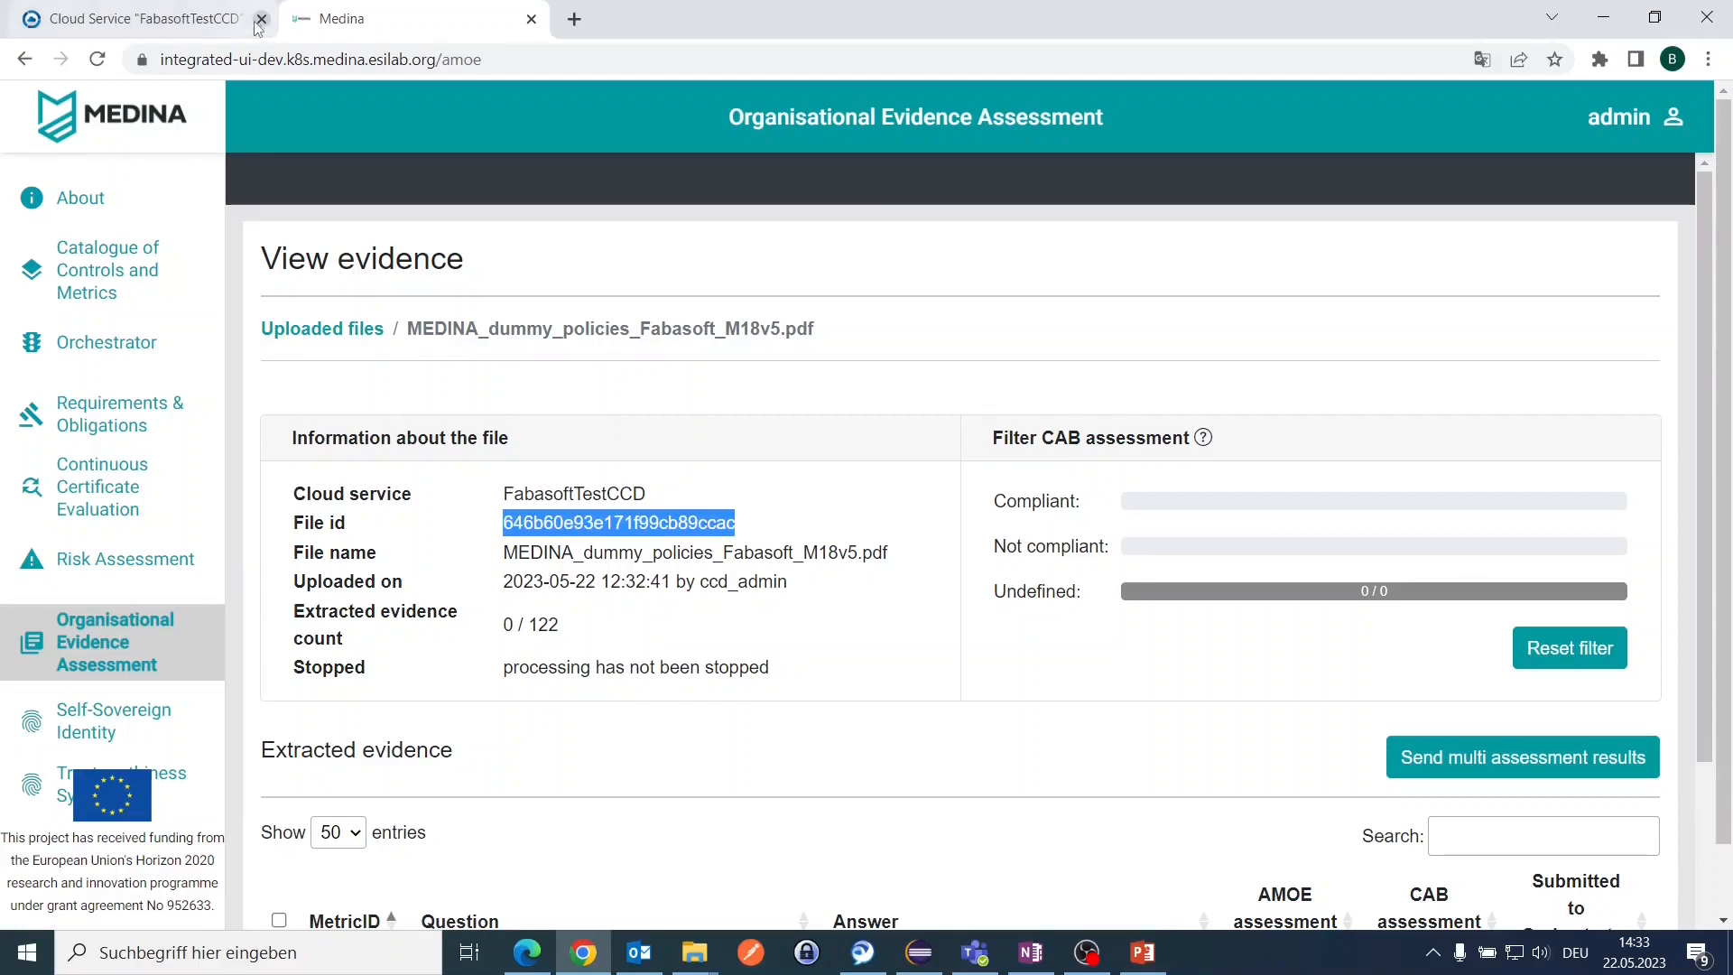
click(214, 20)
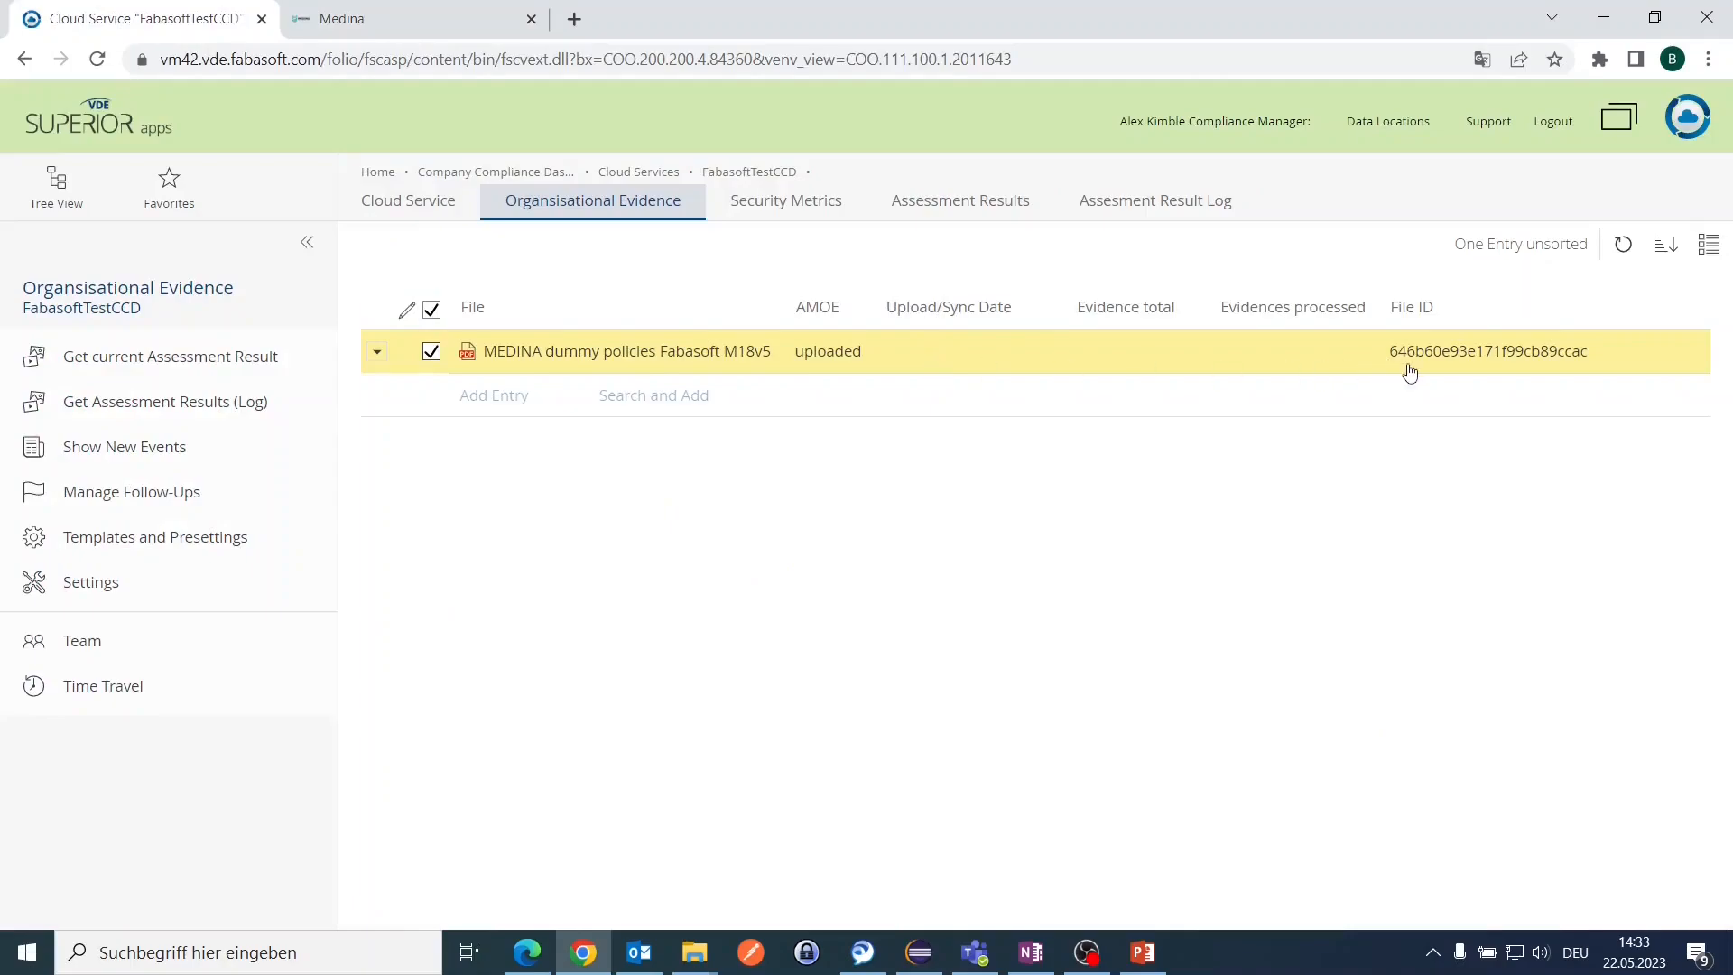
Step: Refresh the For Demo evidence's AMOE sync status to successfully synchronized with 122 evidence items
click(917, 359)
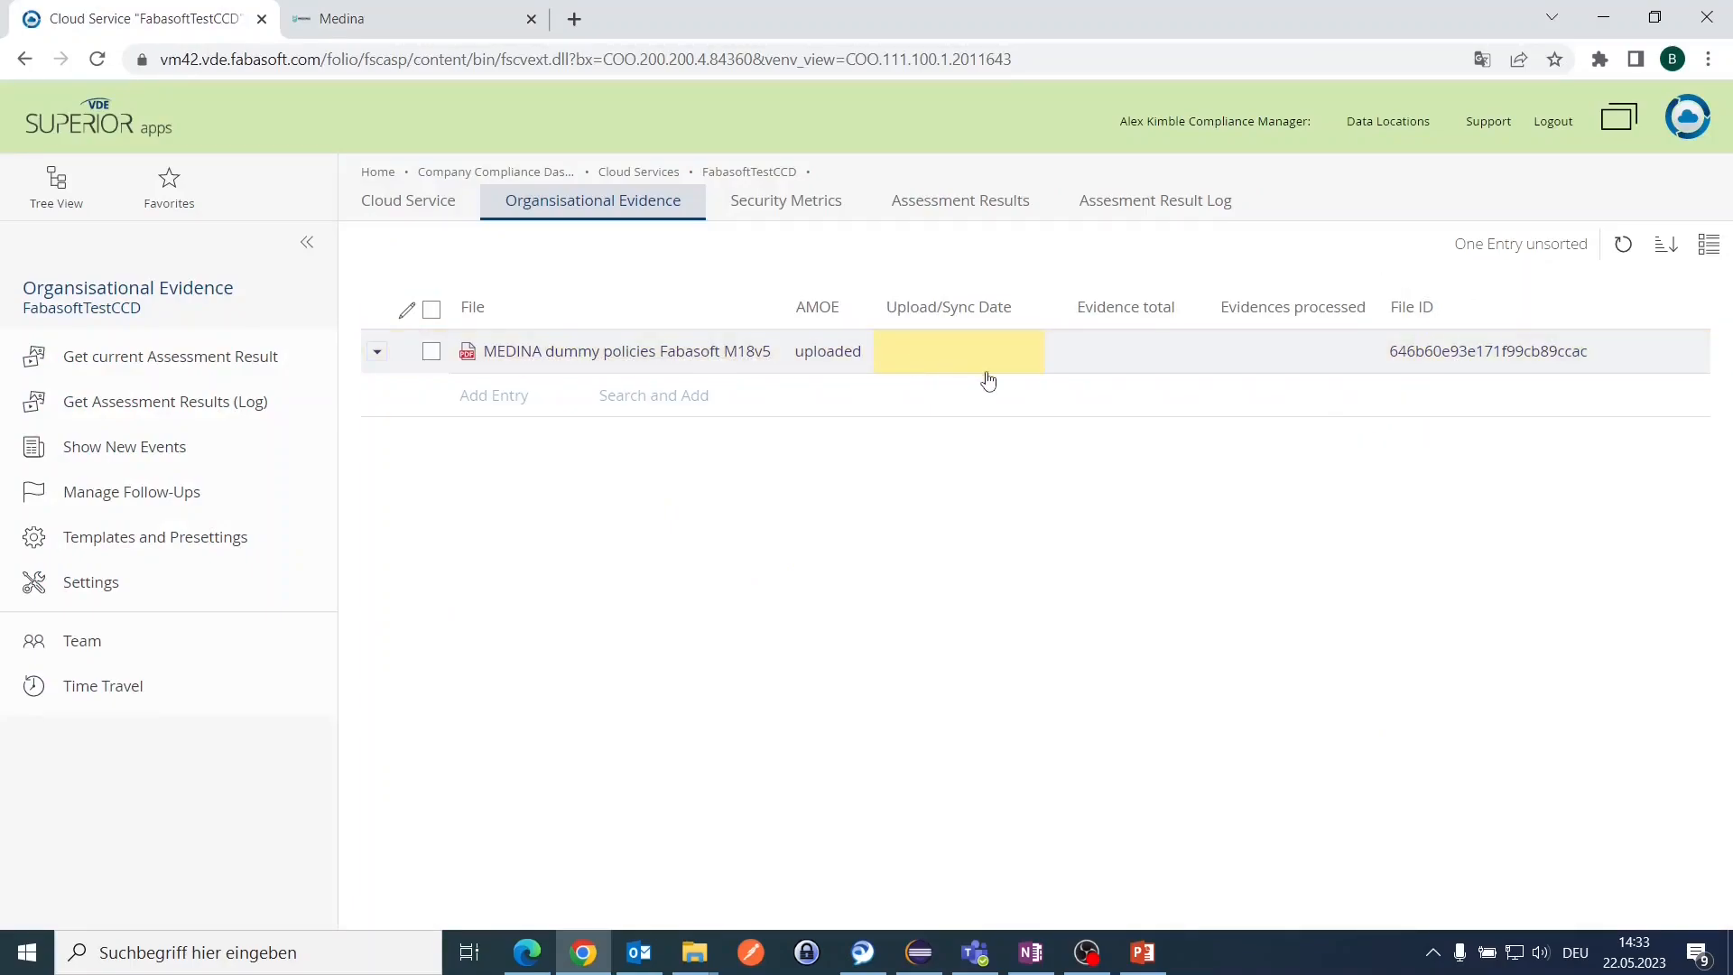
right_click(622, 361)
click(704, 383)
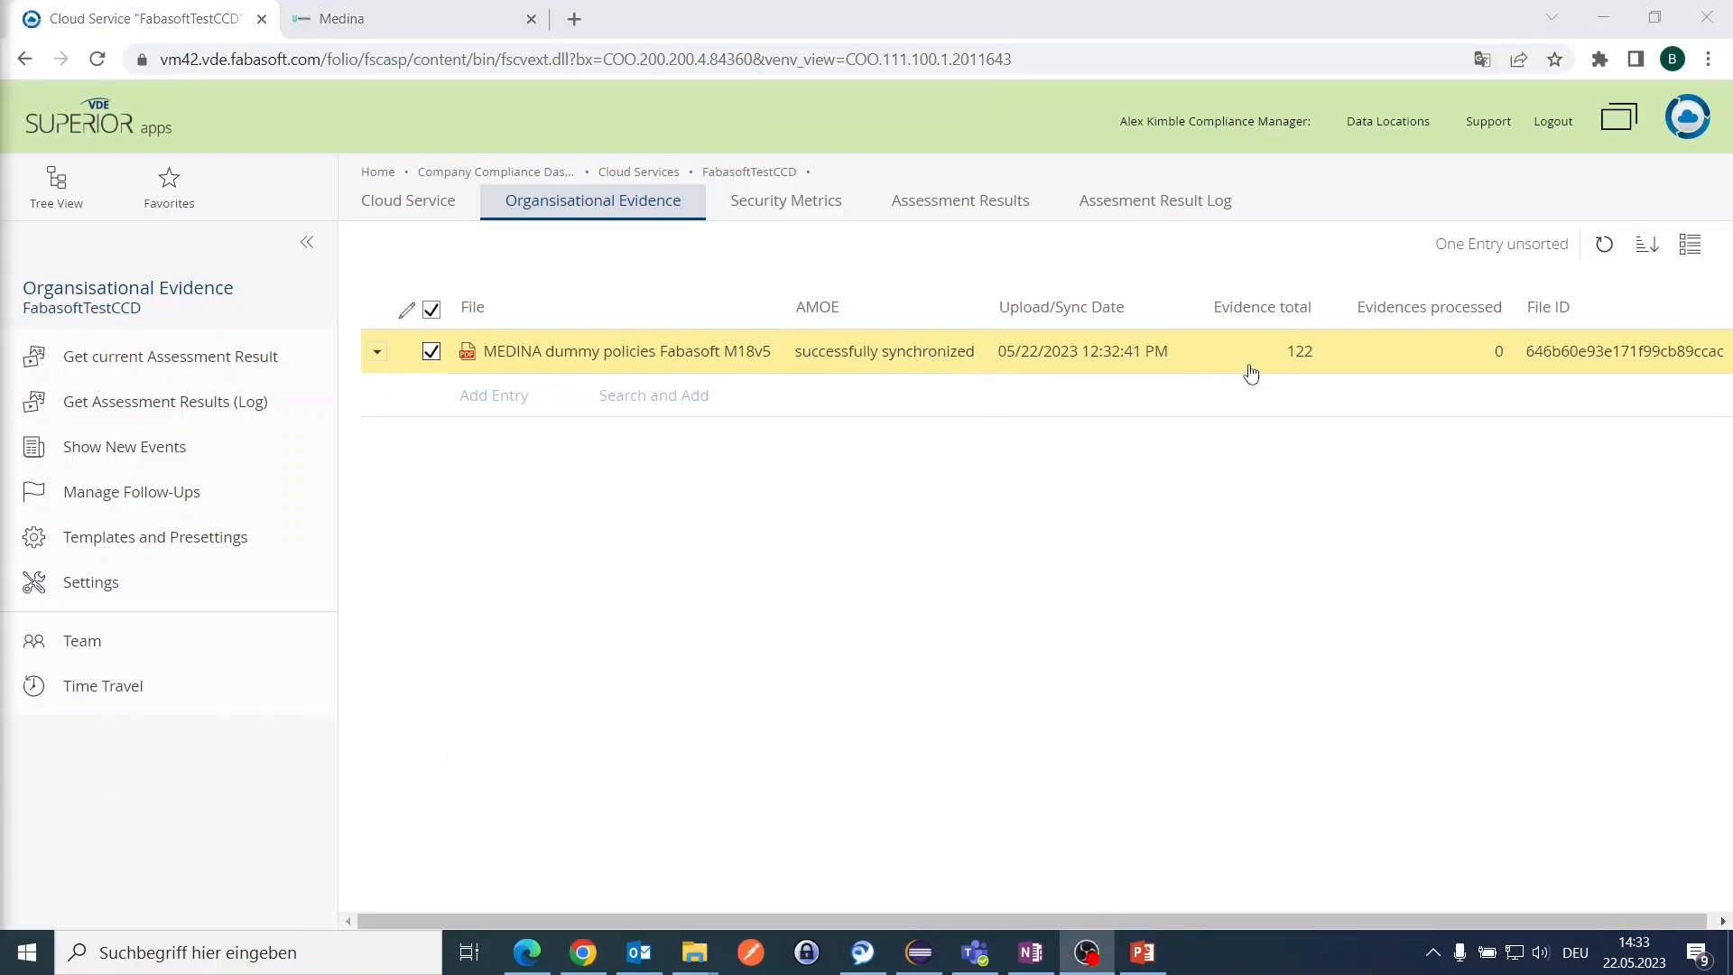
click(1497, 361)
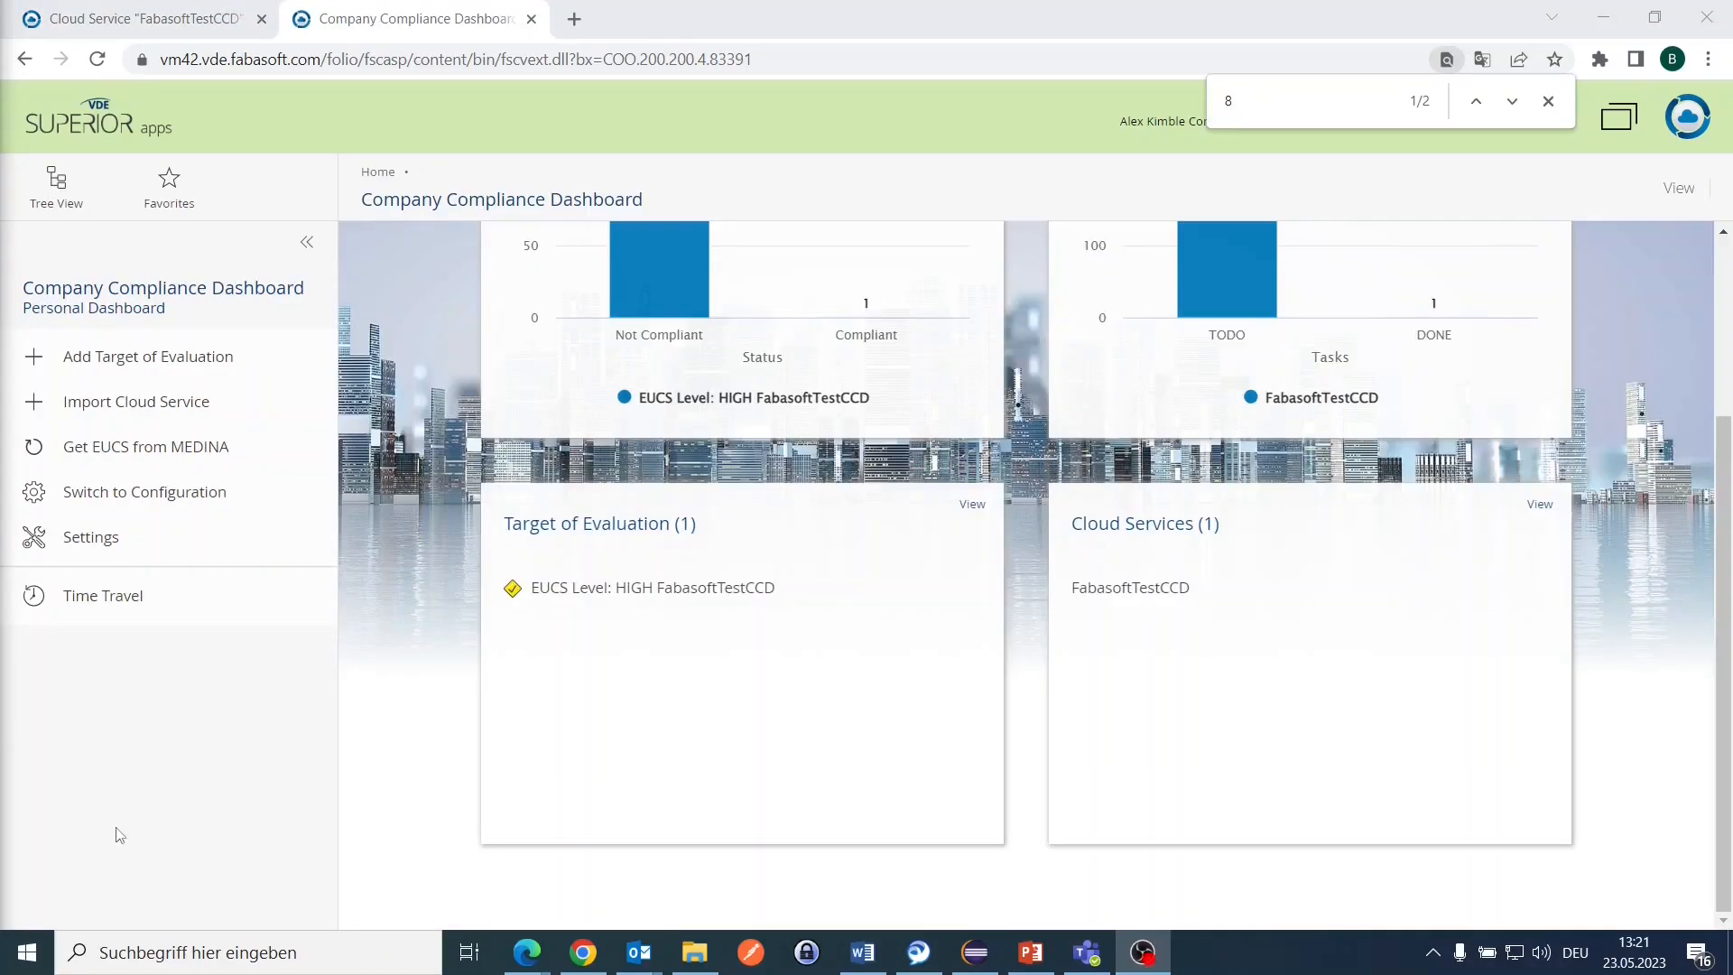
Step: Reopen FabasoftTestCCD's Organisational Evidence and refresh the policies PDF's sync status to 122 of 122 processed
click(1144, 600)
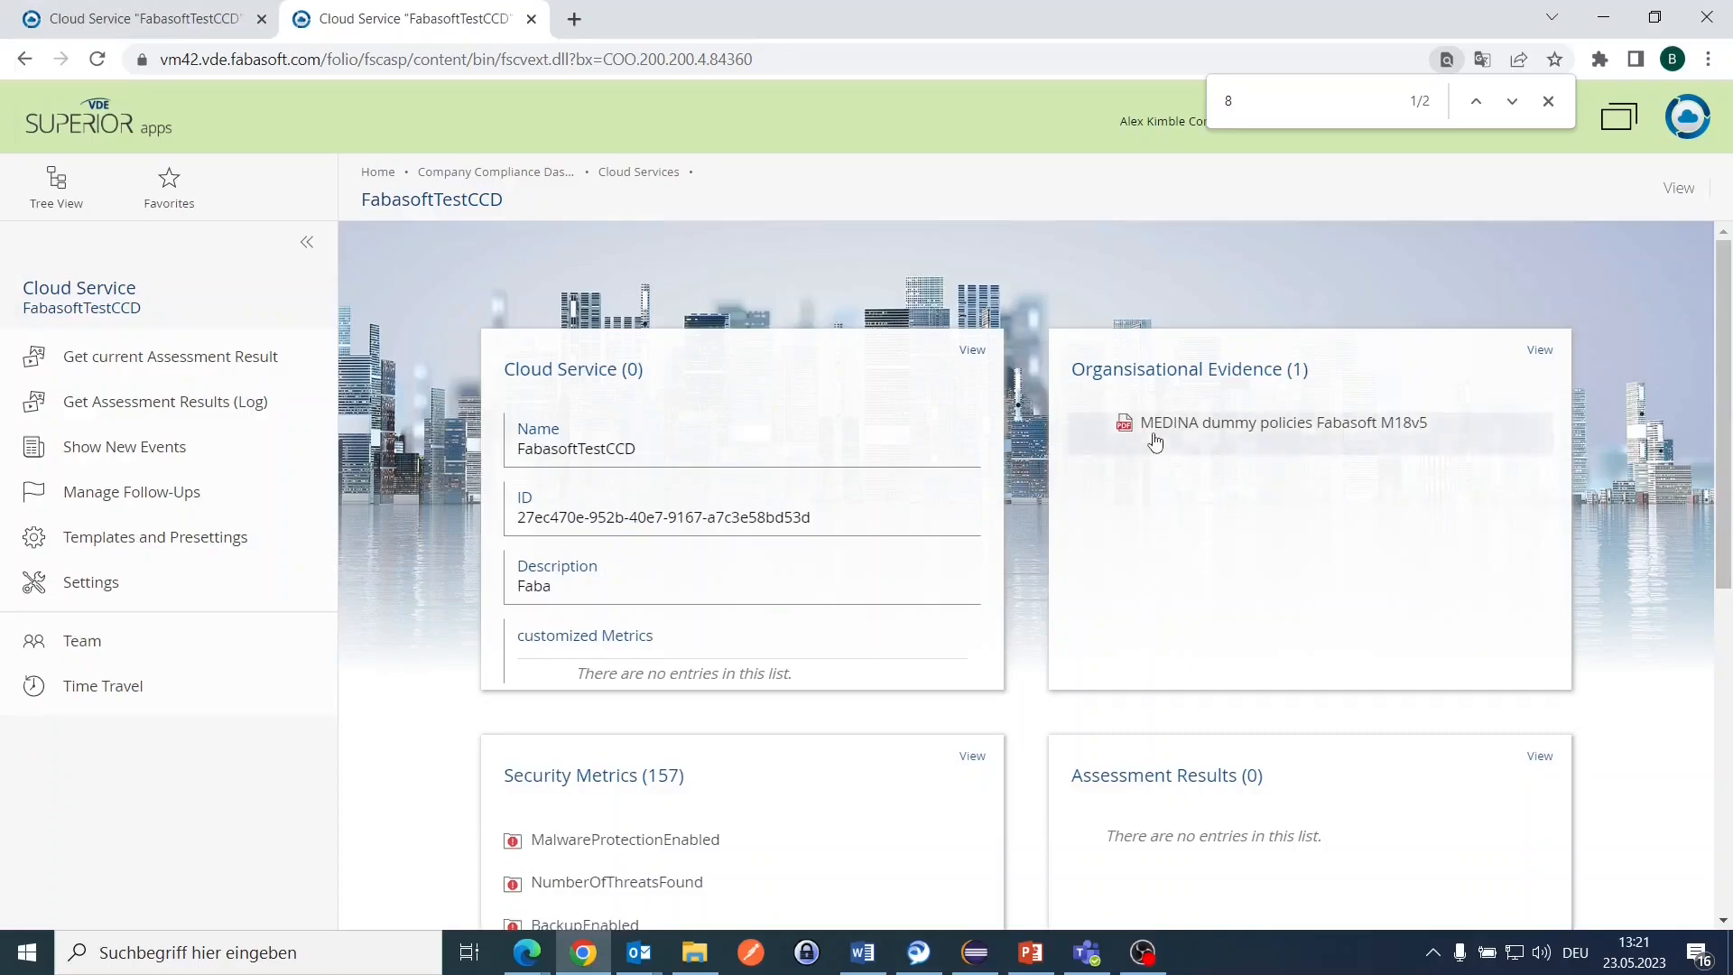
click(1155, 442)
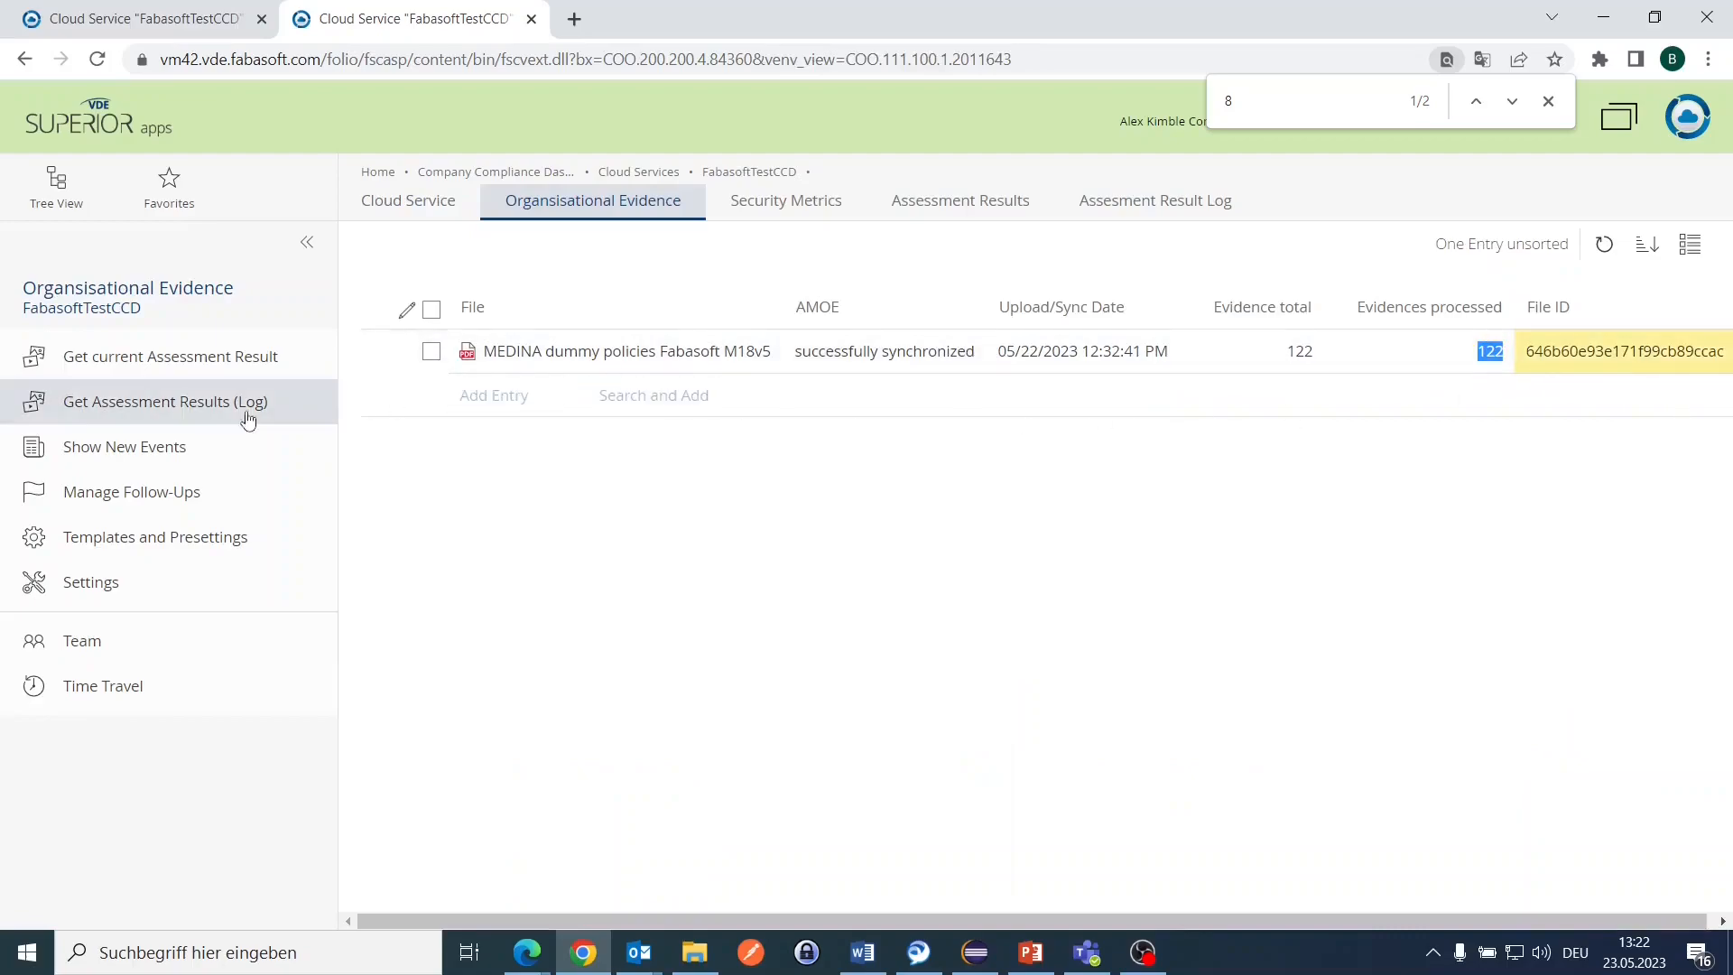
right_click(631, 354)
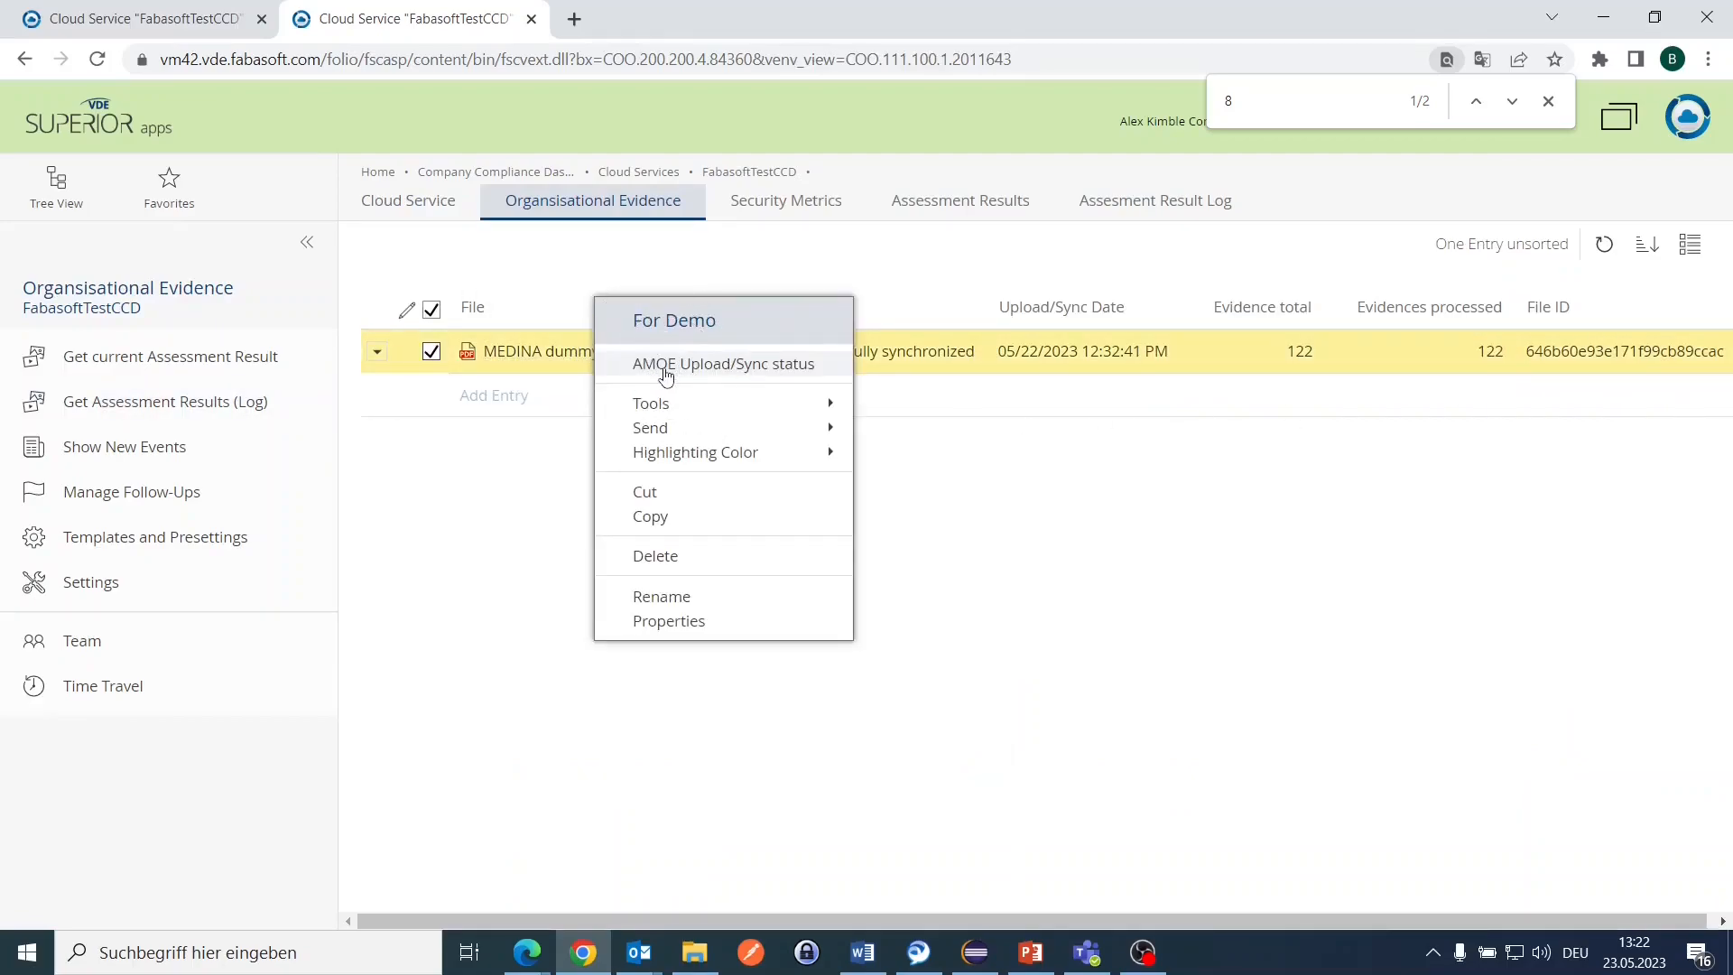
click(666, 365)
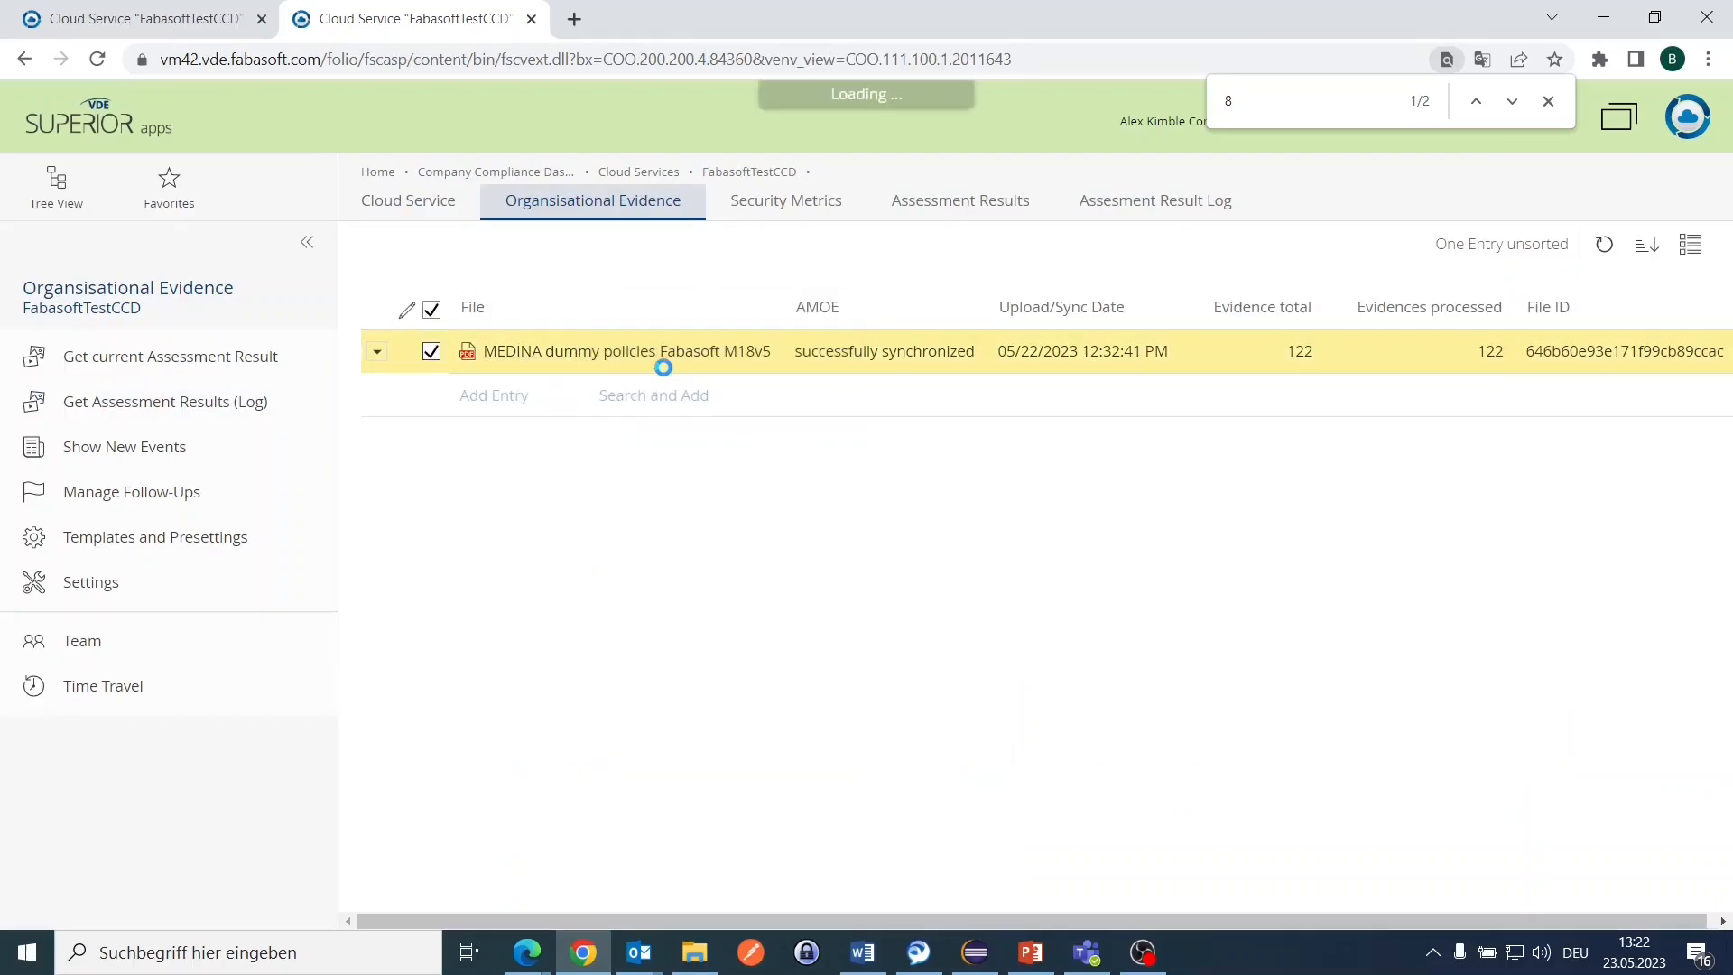
click(725, 201)
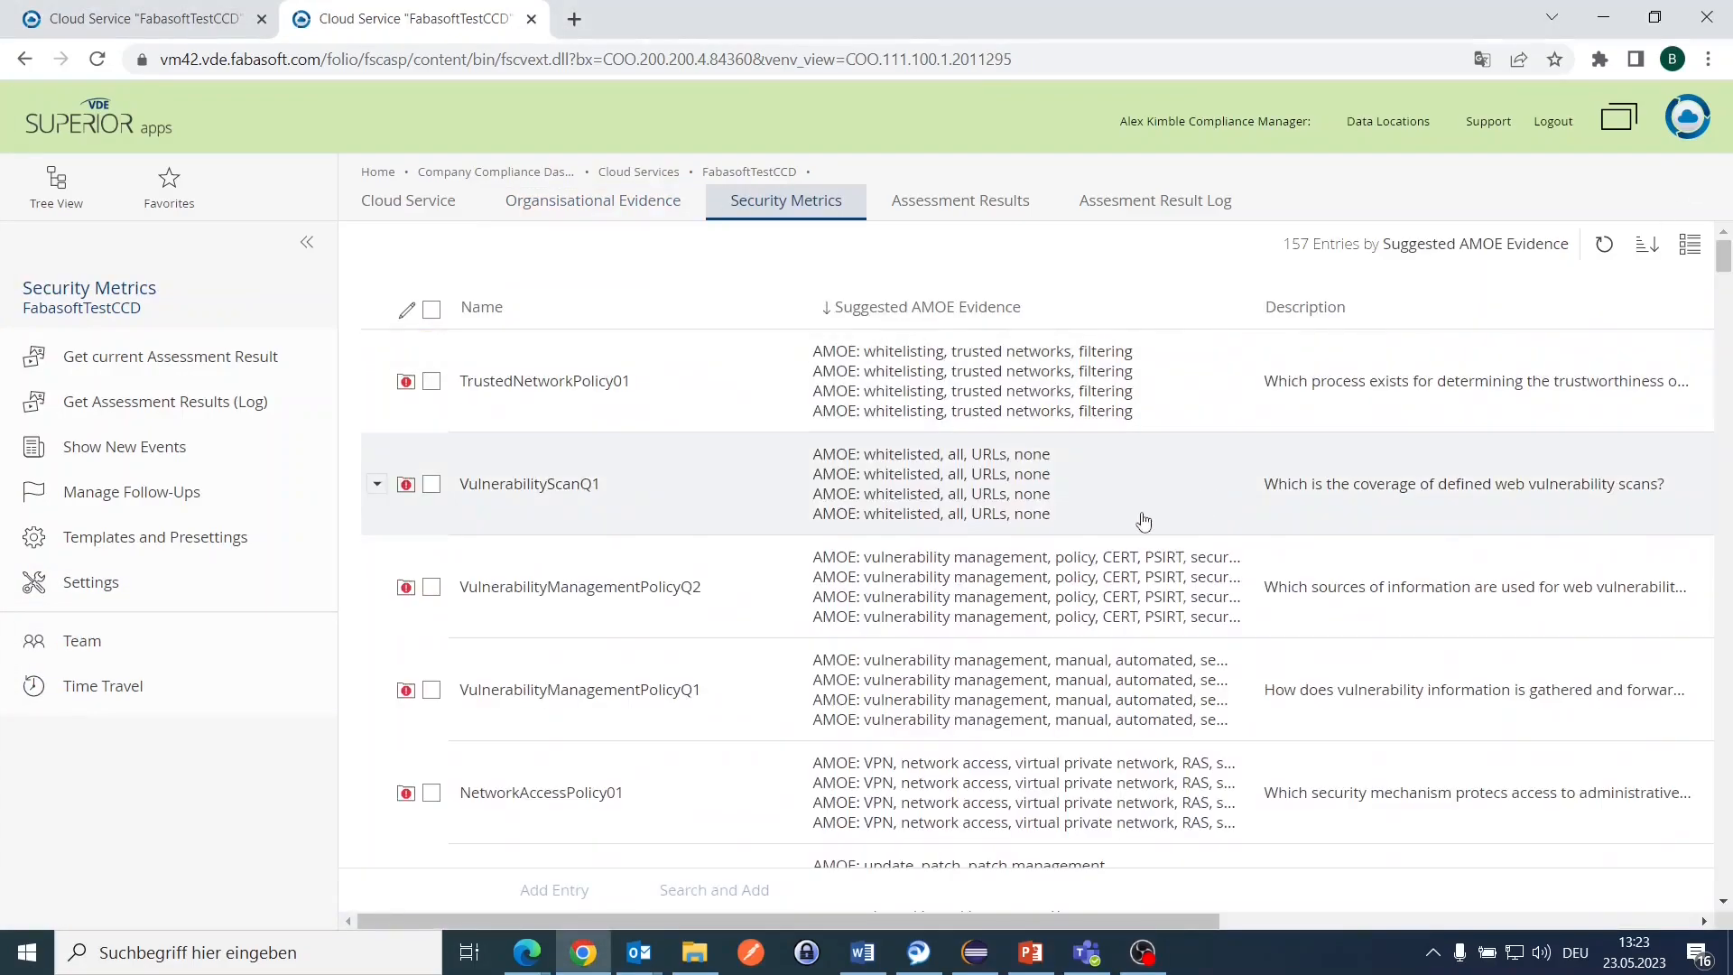
click(1017, 408)
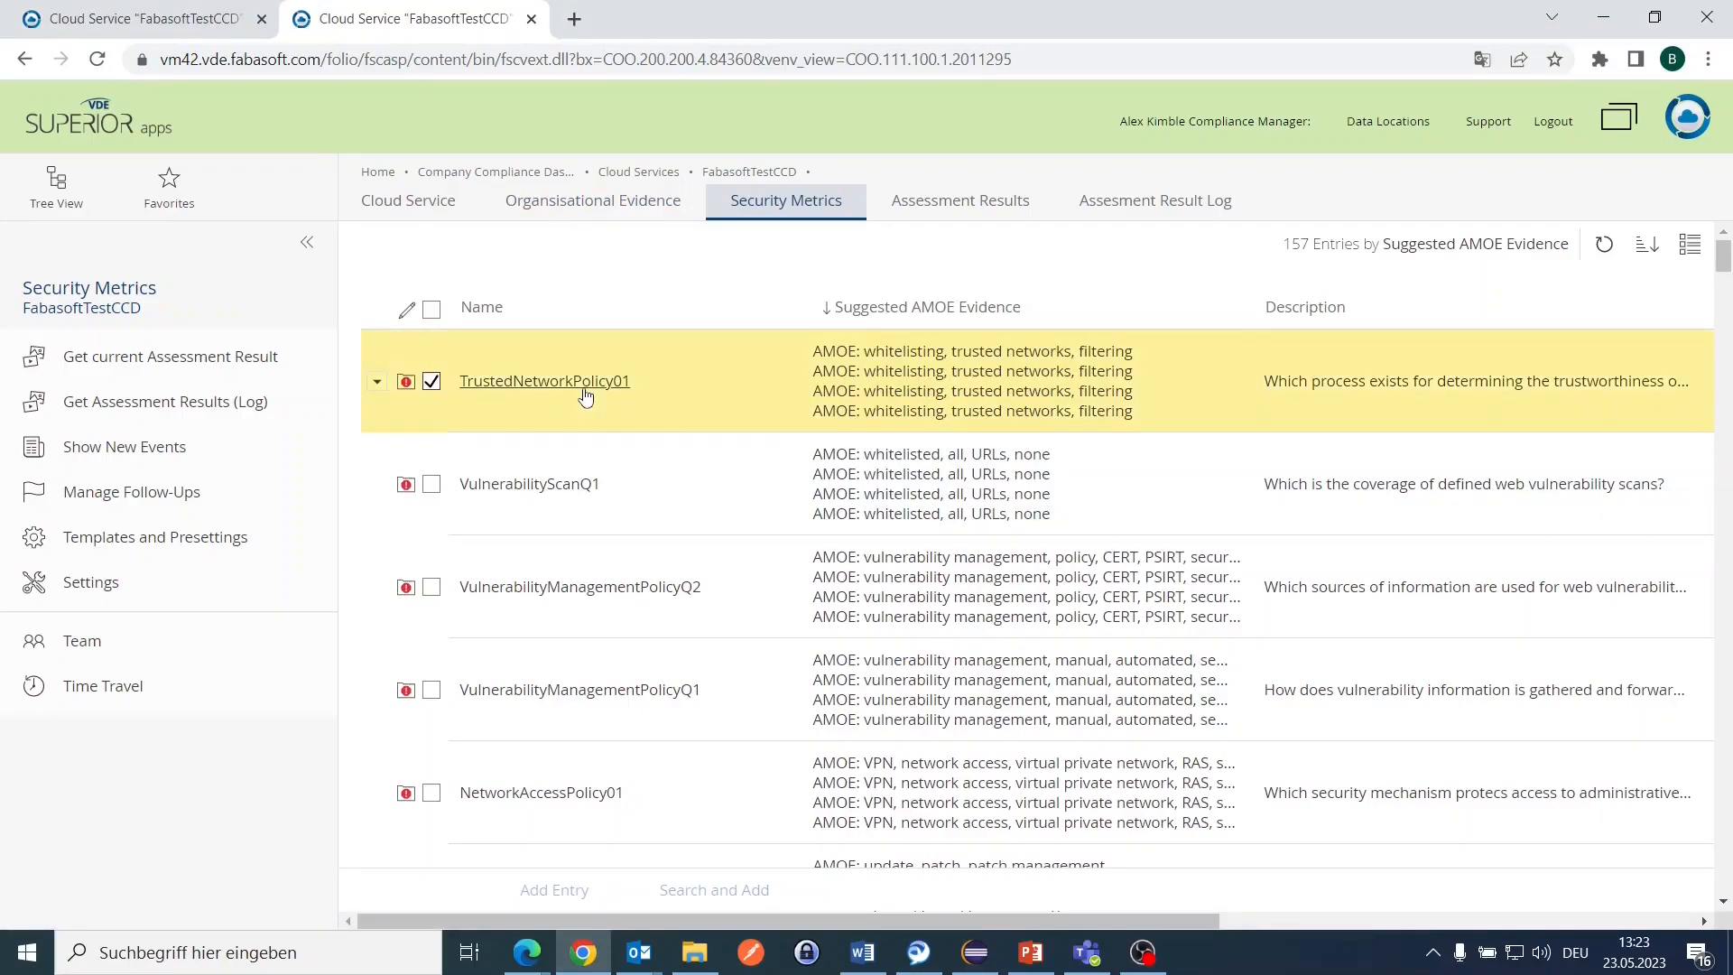
click(585, 394)
scroll(667, 424, down, 5)
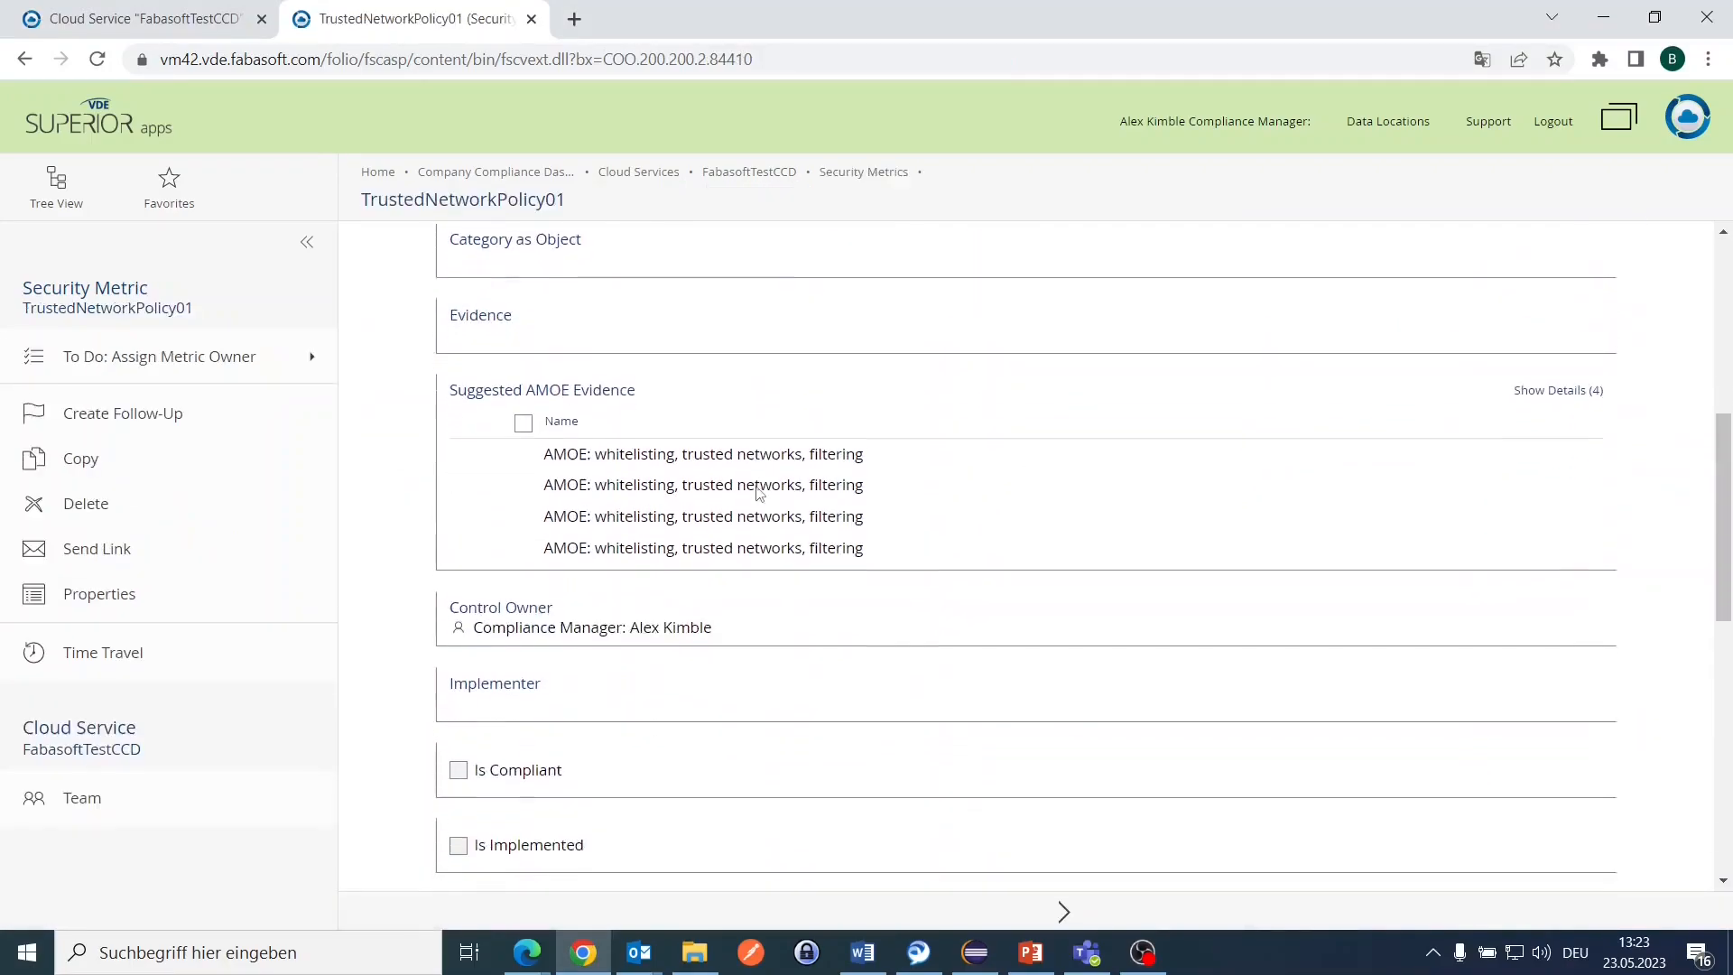
right_click(678, 452)
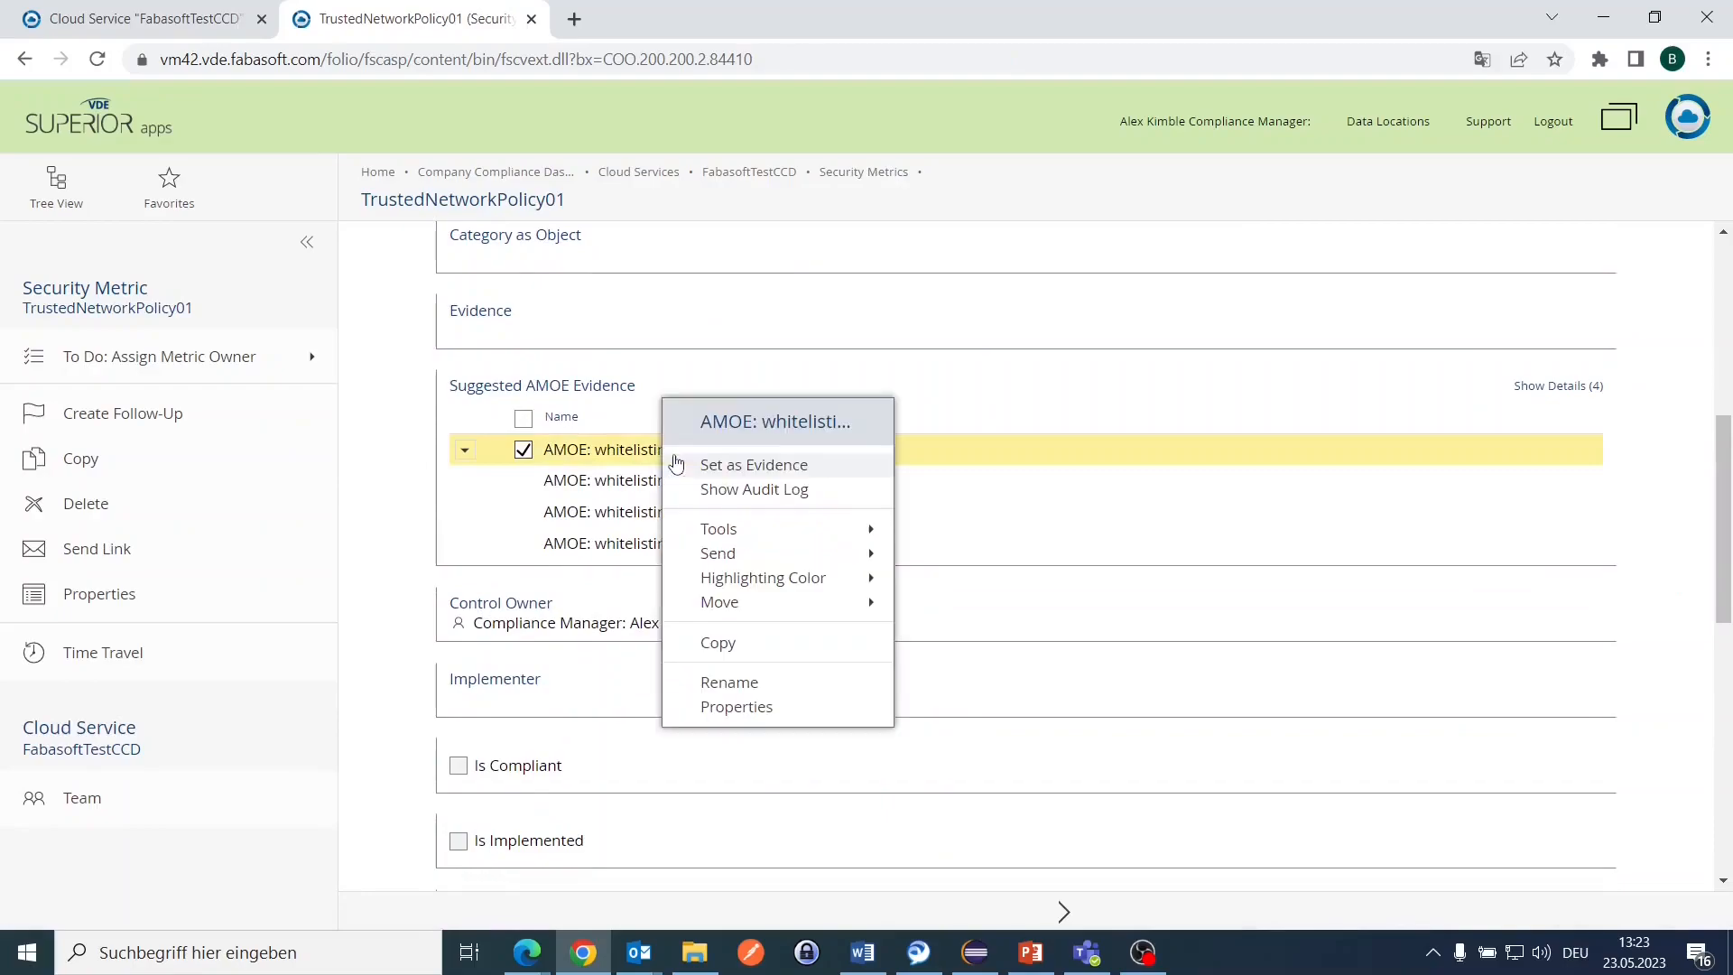
click(736, 707)
scroll(912, 470, down, 2)
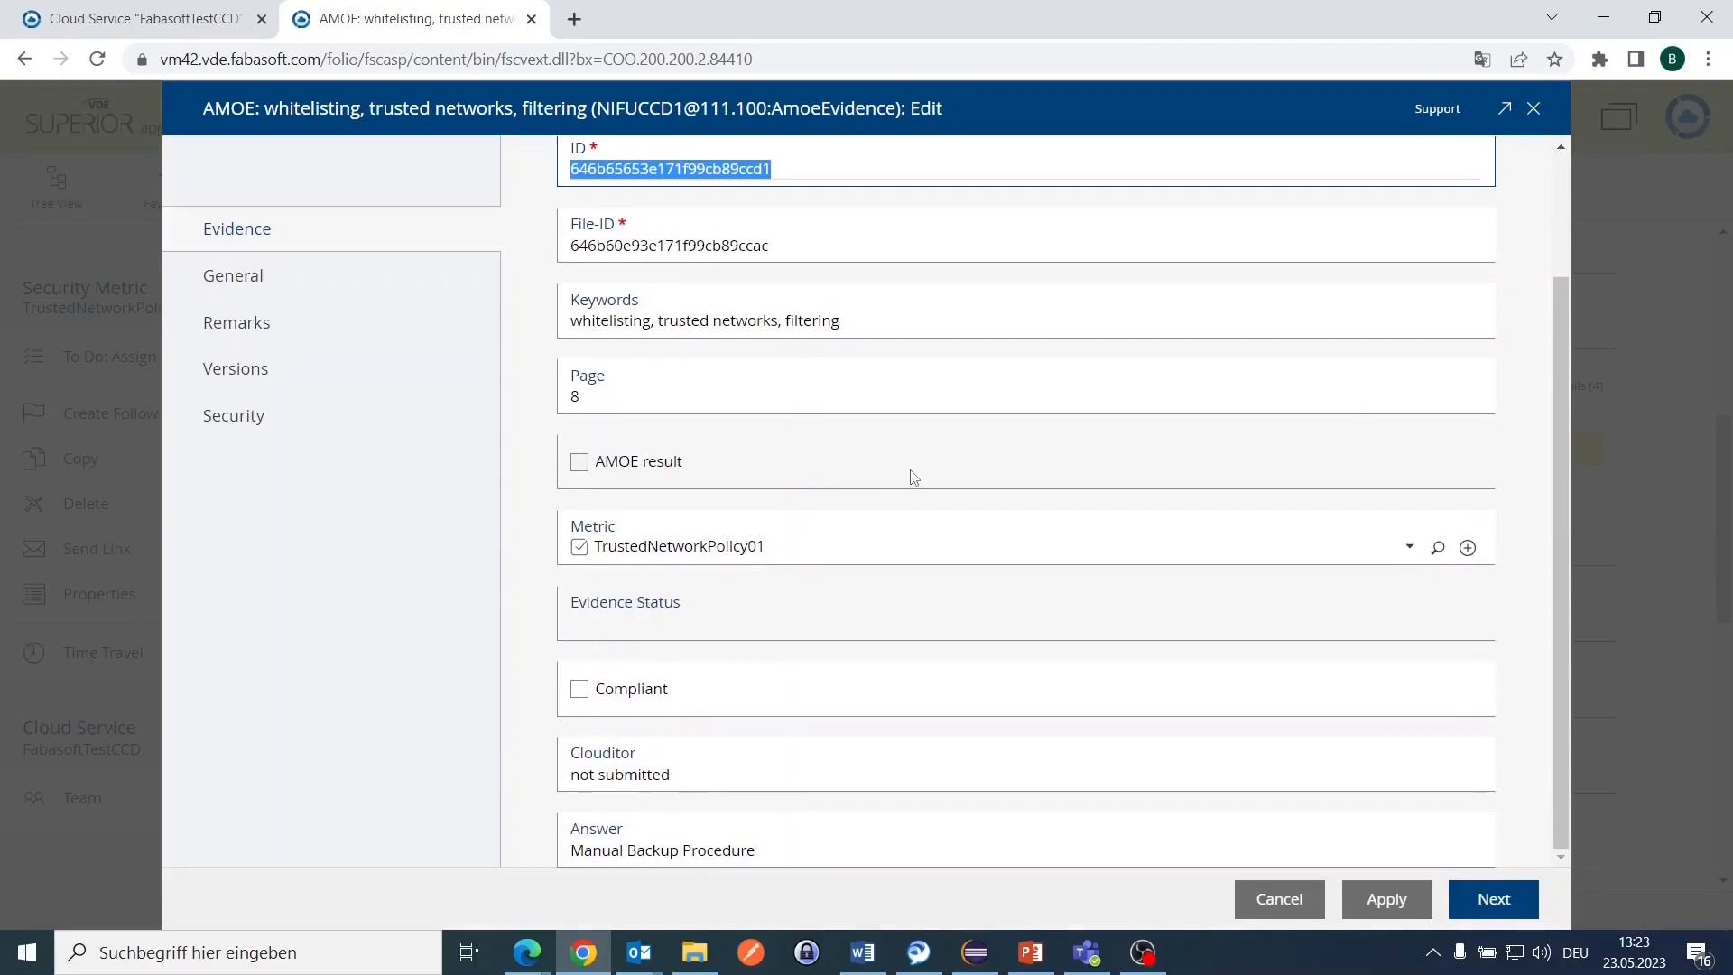
scroll(766, 625, up, 1)
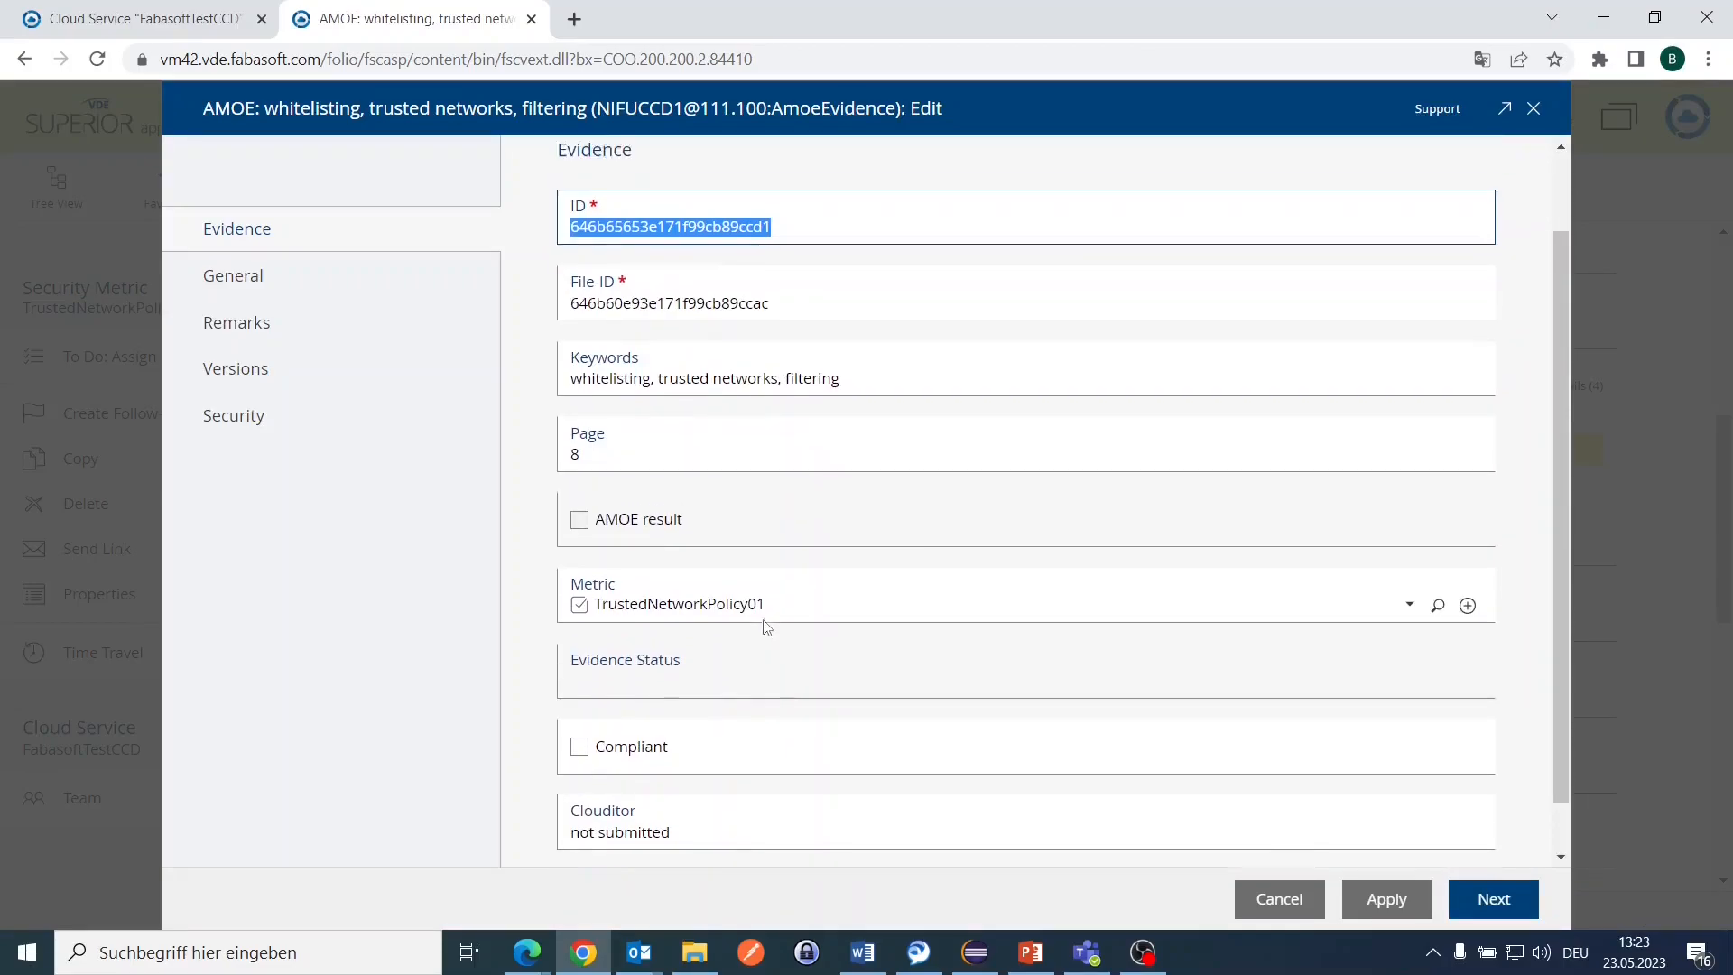
drag(599, 511, 484, 511)
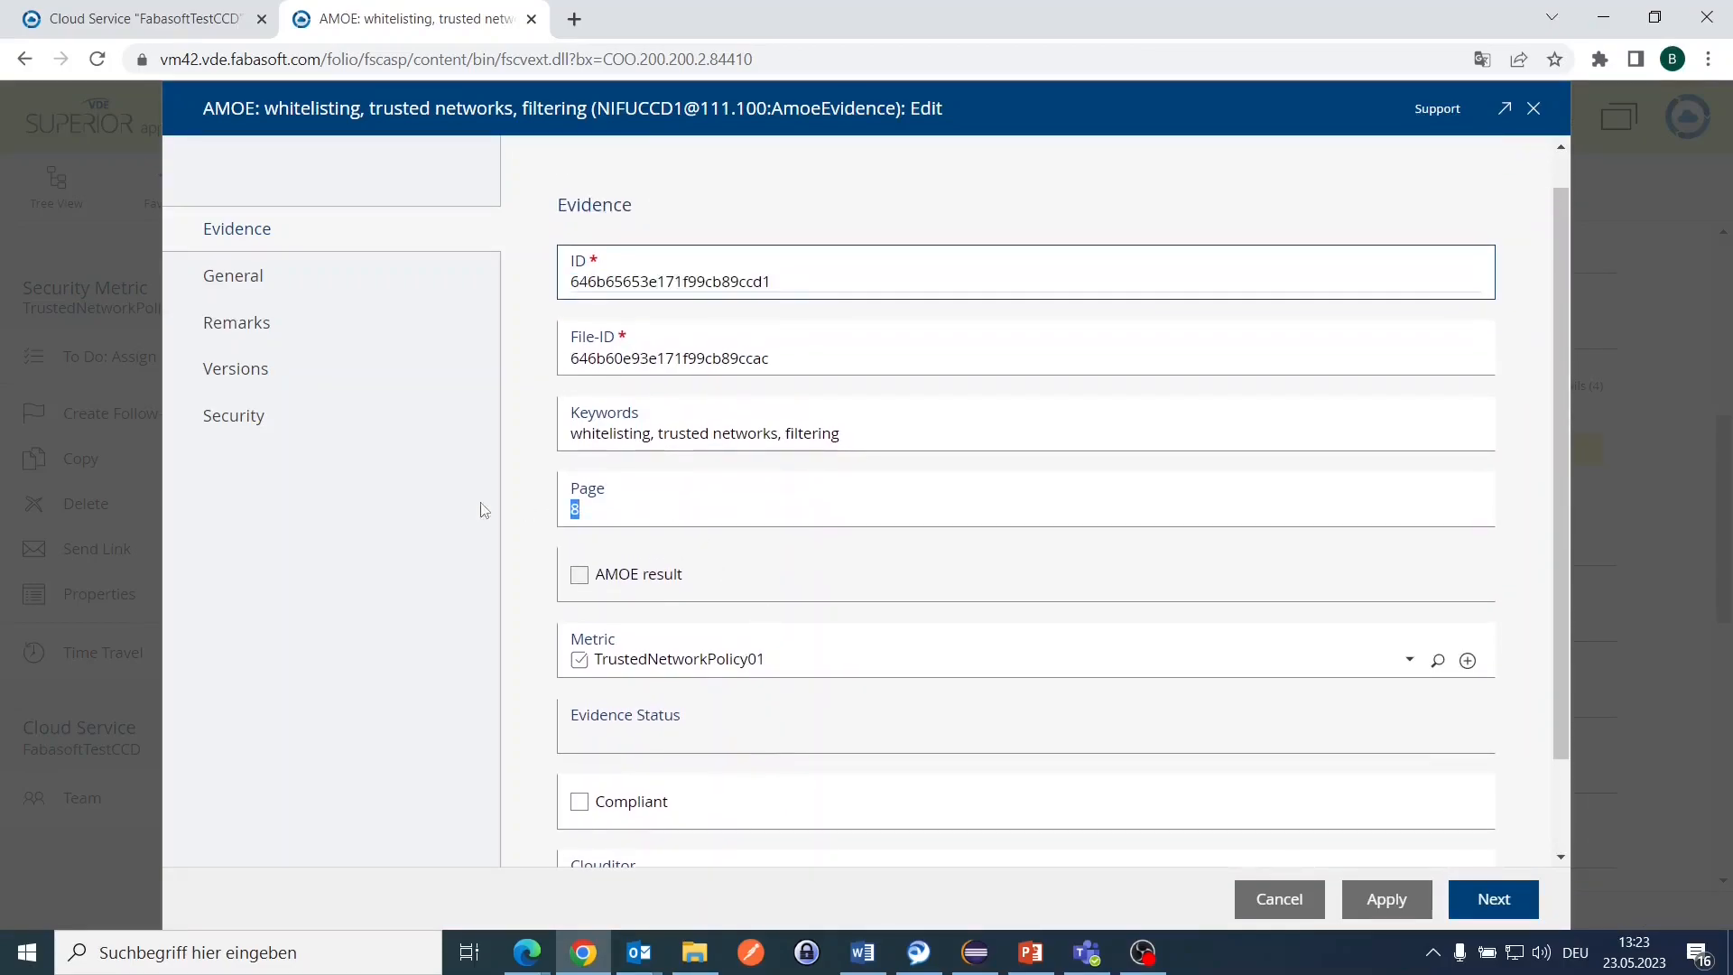
click(677, 431)
click(1045, 430)
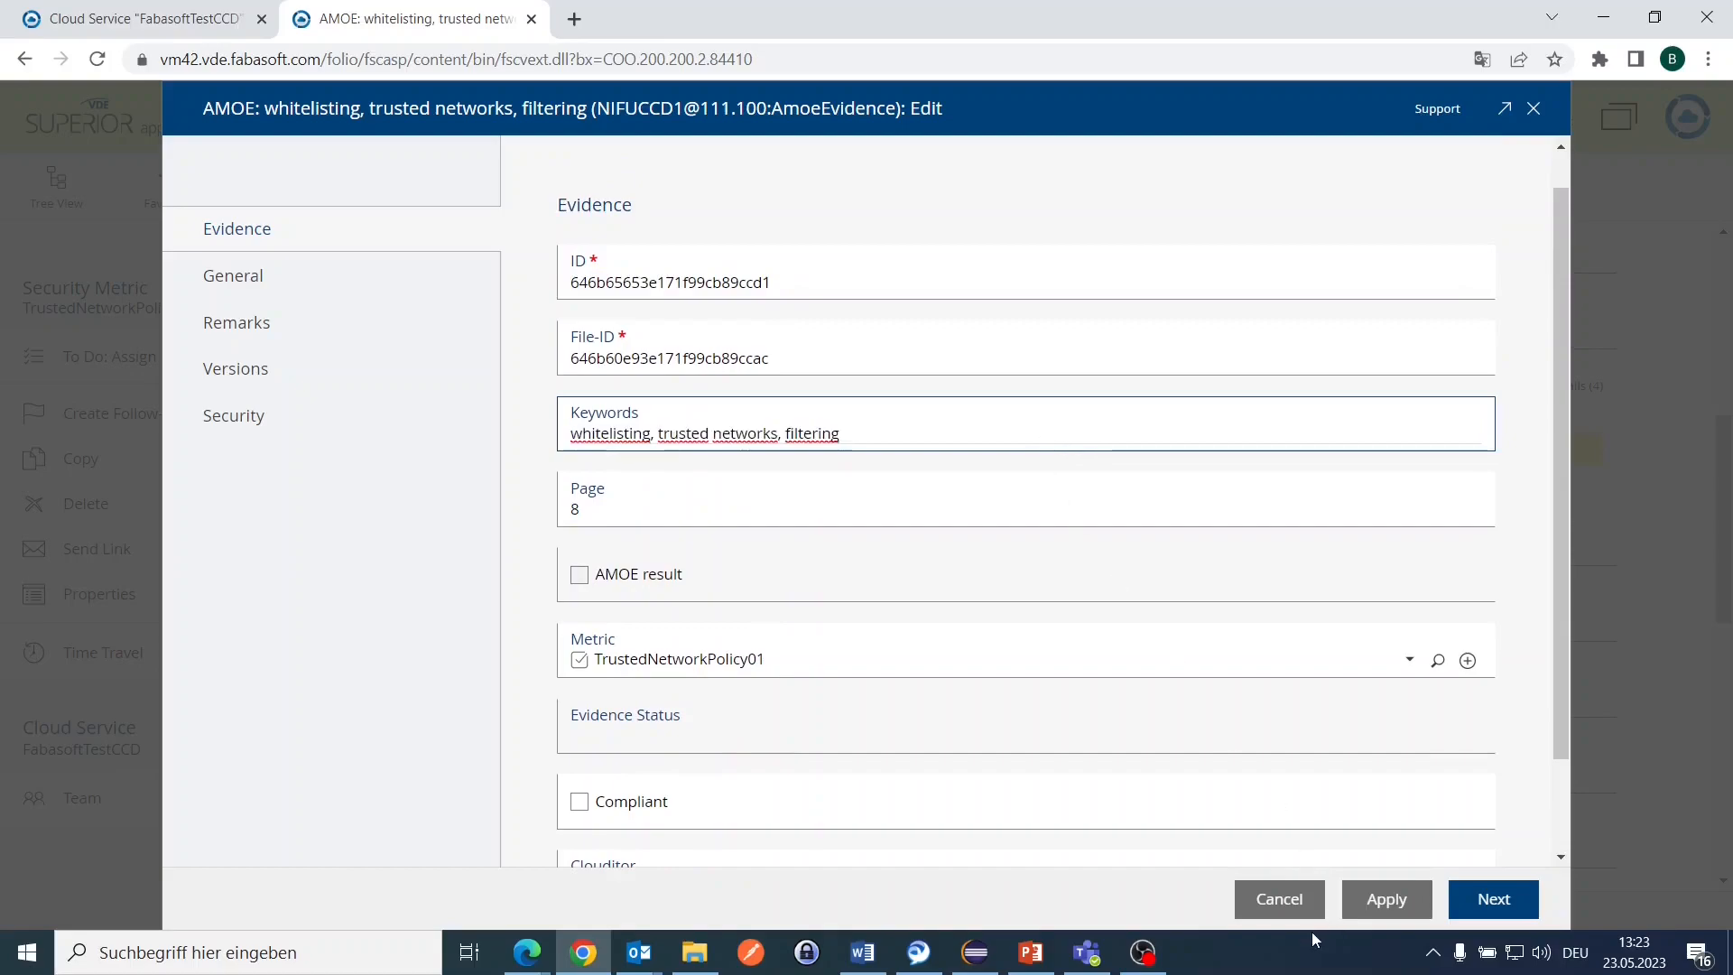
click(1298, 899)
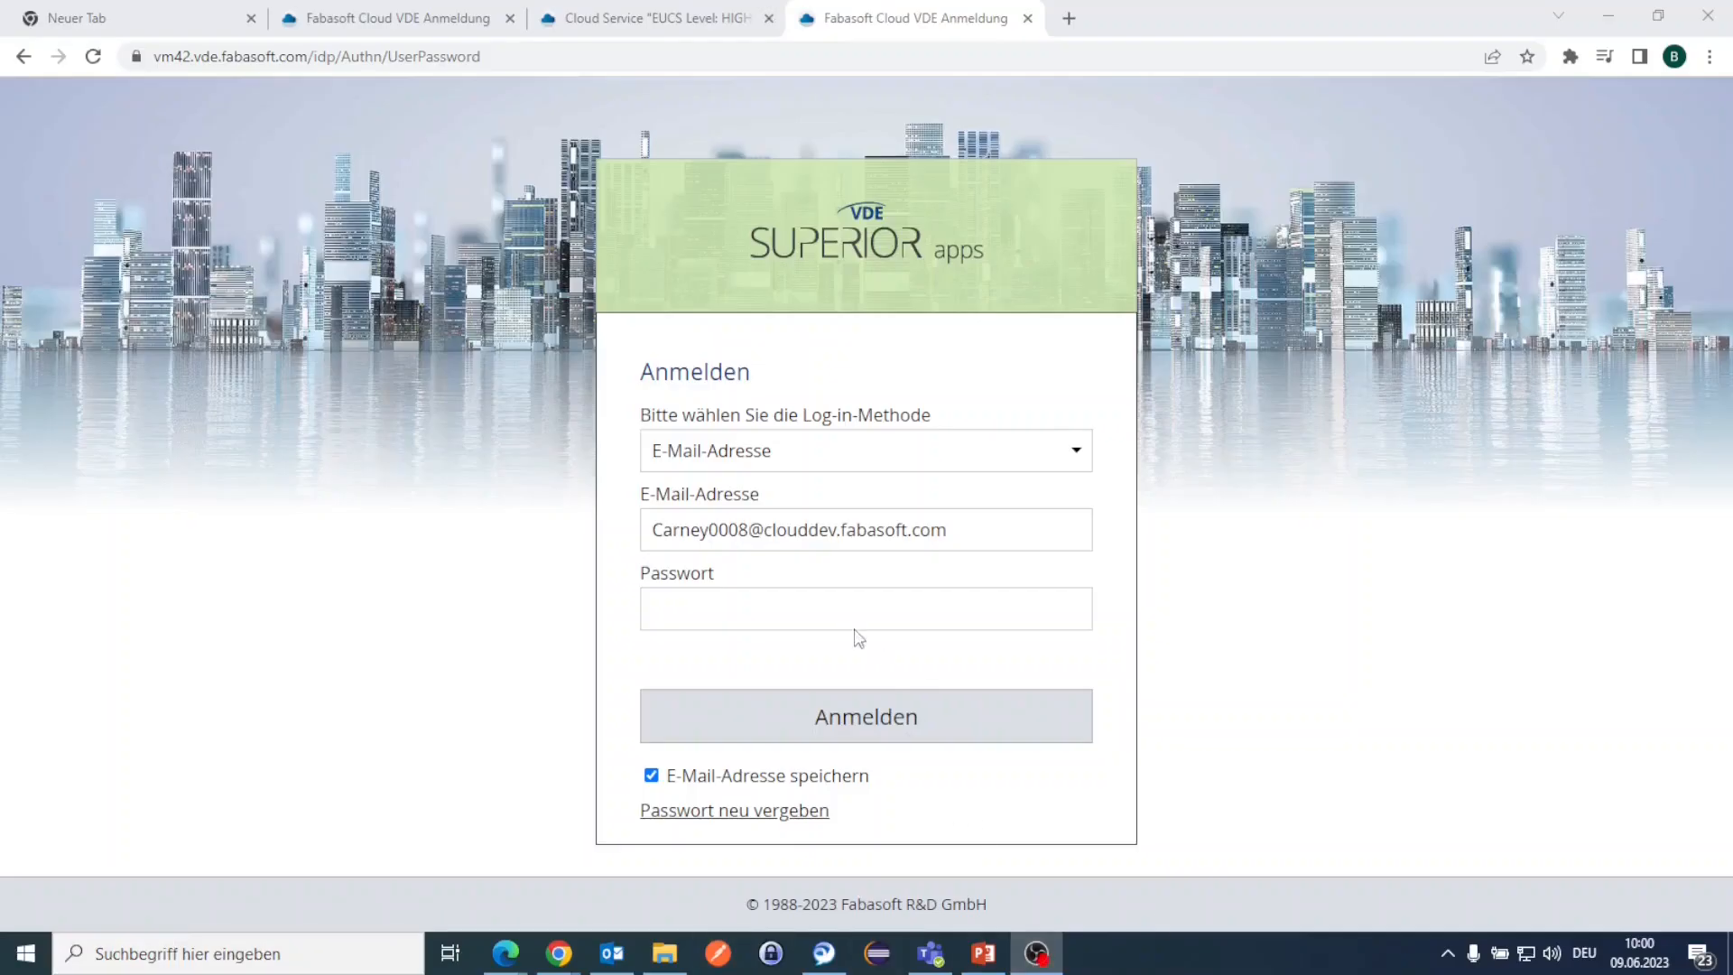
Step: Log in as the metric owner using the account password and the SMS PIN
click(835, 602)
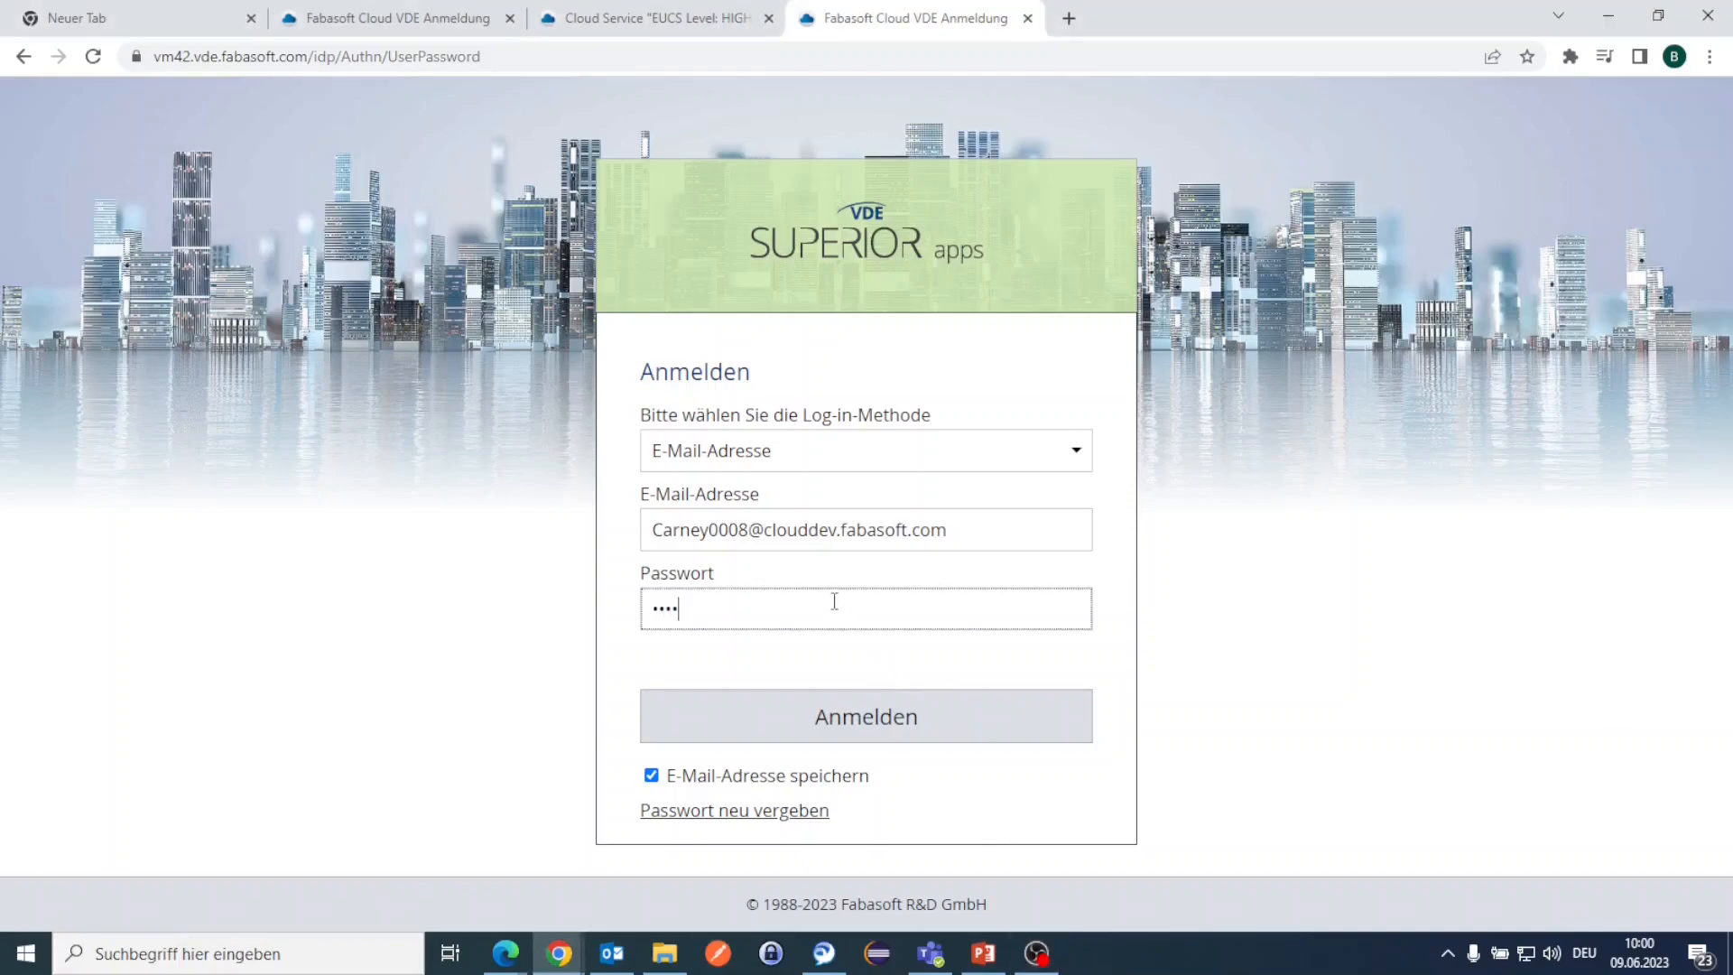
key(Return)
text(12345)
key(Return)
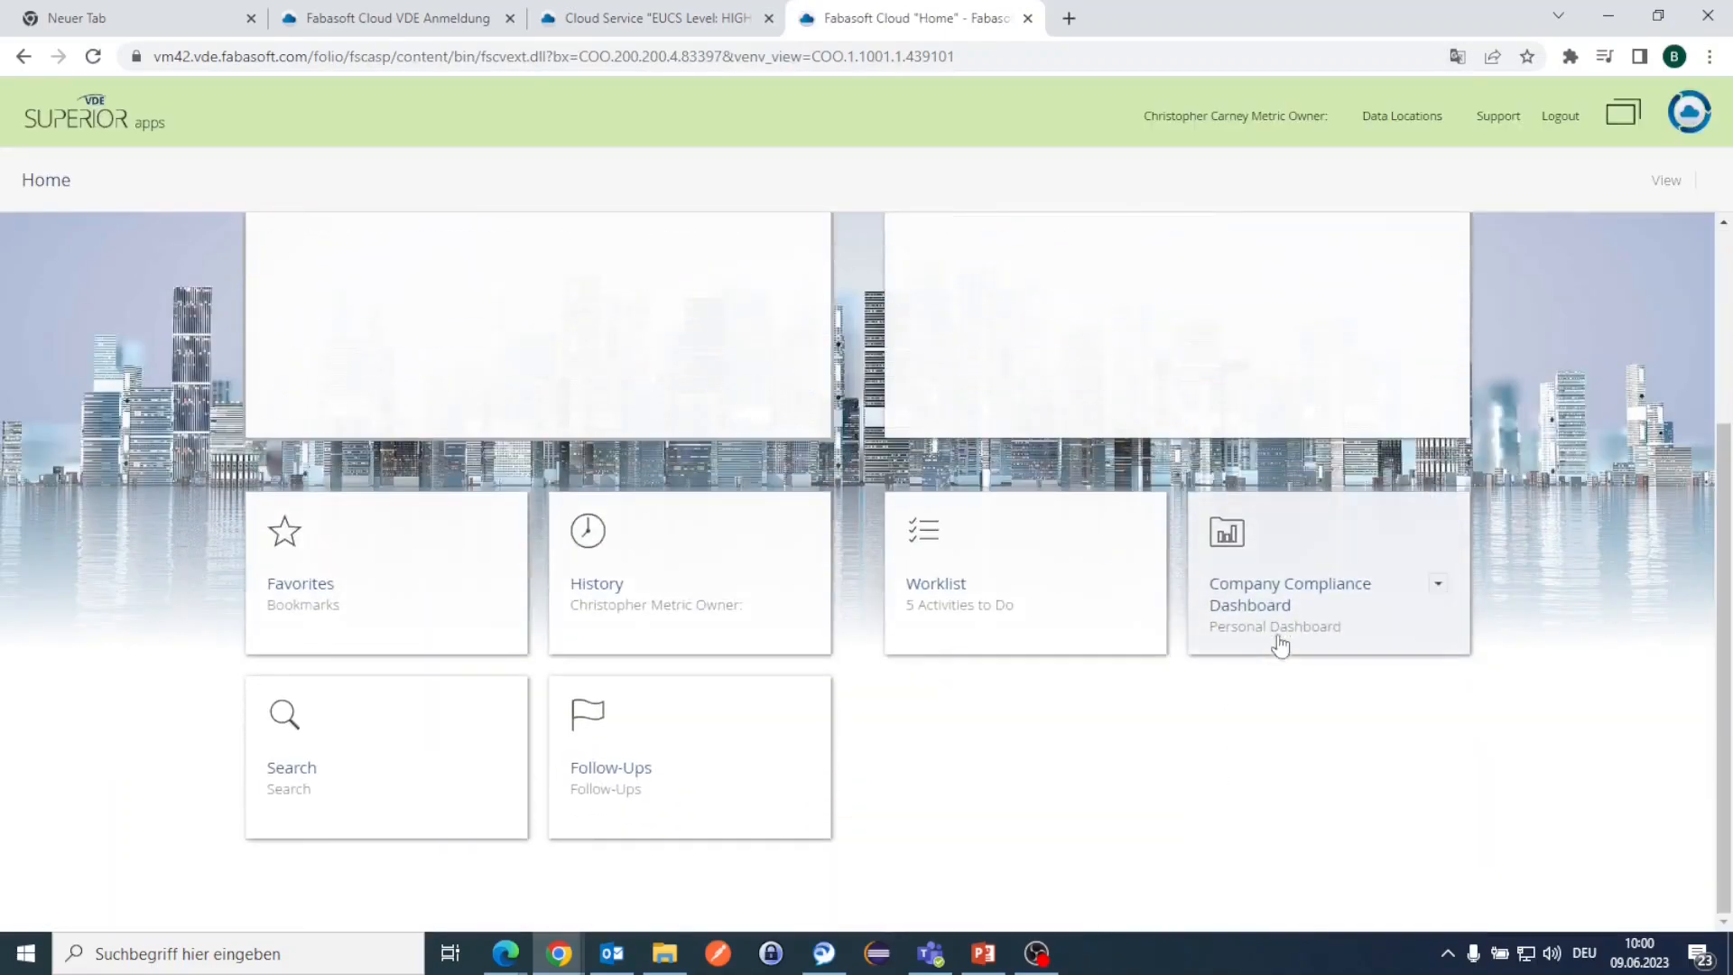
Step: From the EUCS Level: HIGH FabasoftTestCCD worklist, begin assigning the metric implementer, unticking the compliance manager
click(1284, 635)
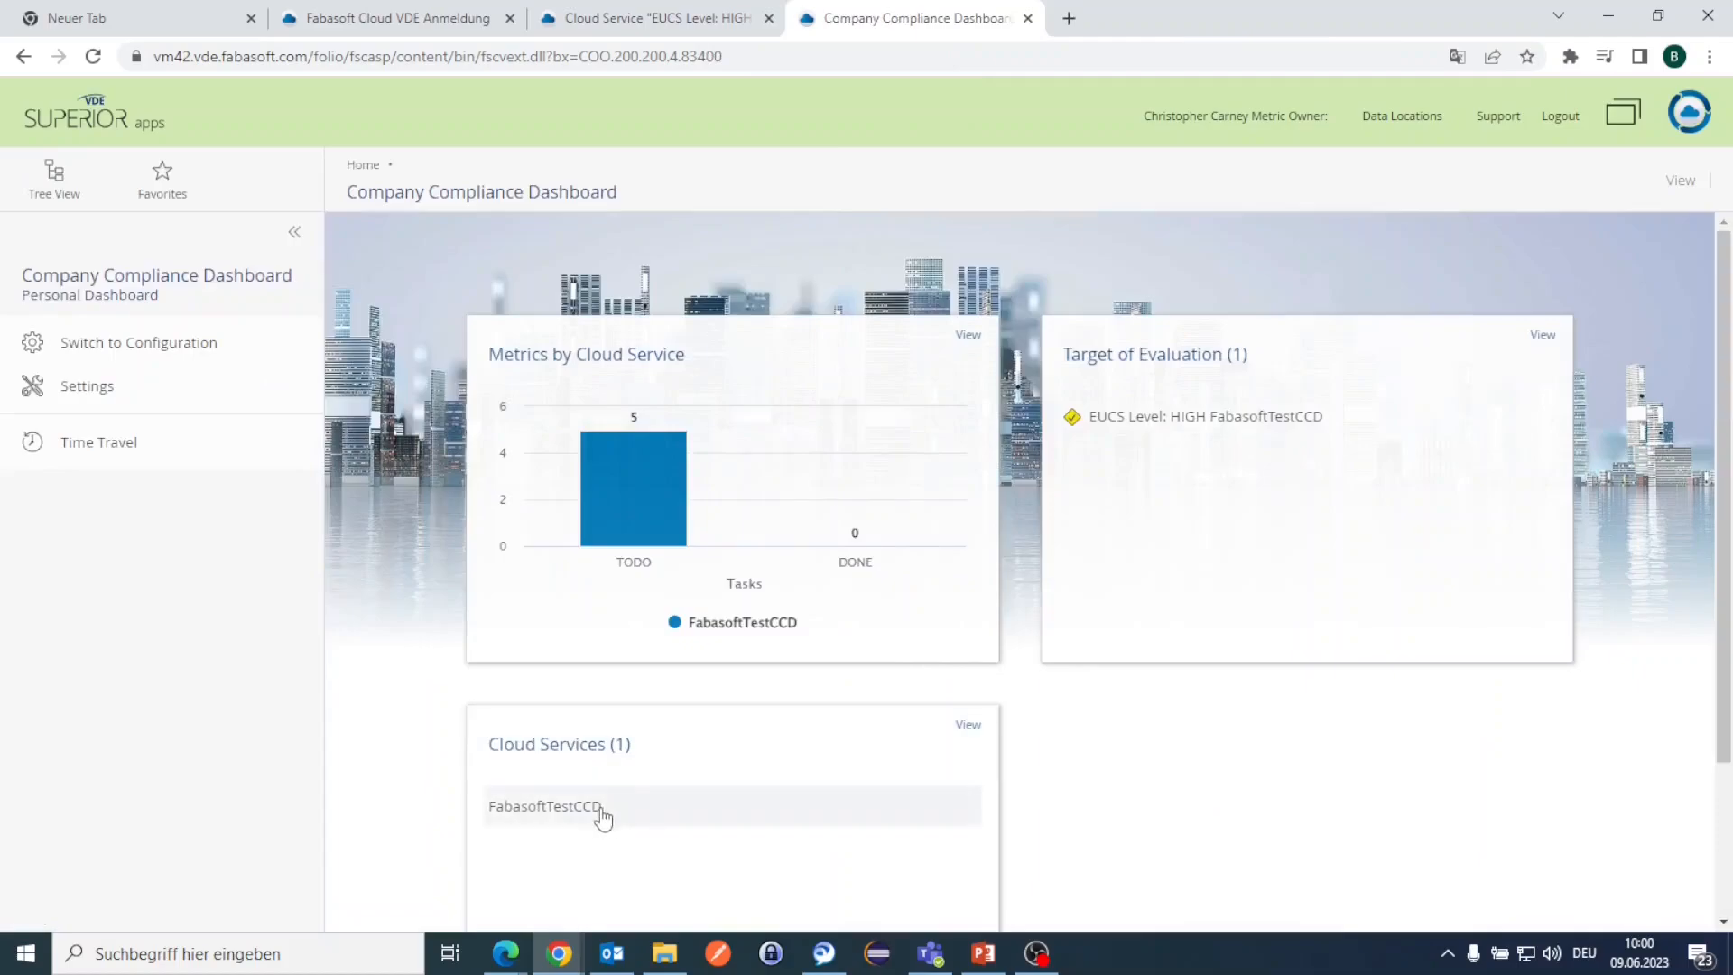
click(1162, 416)
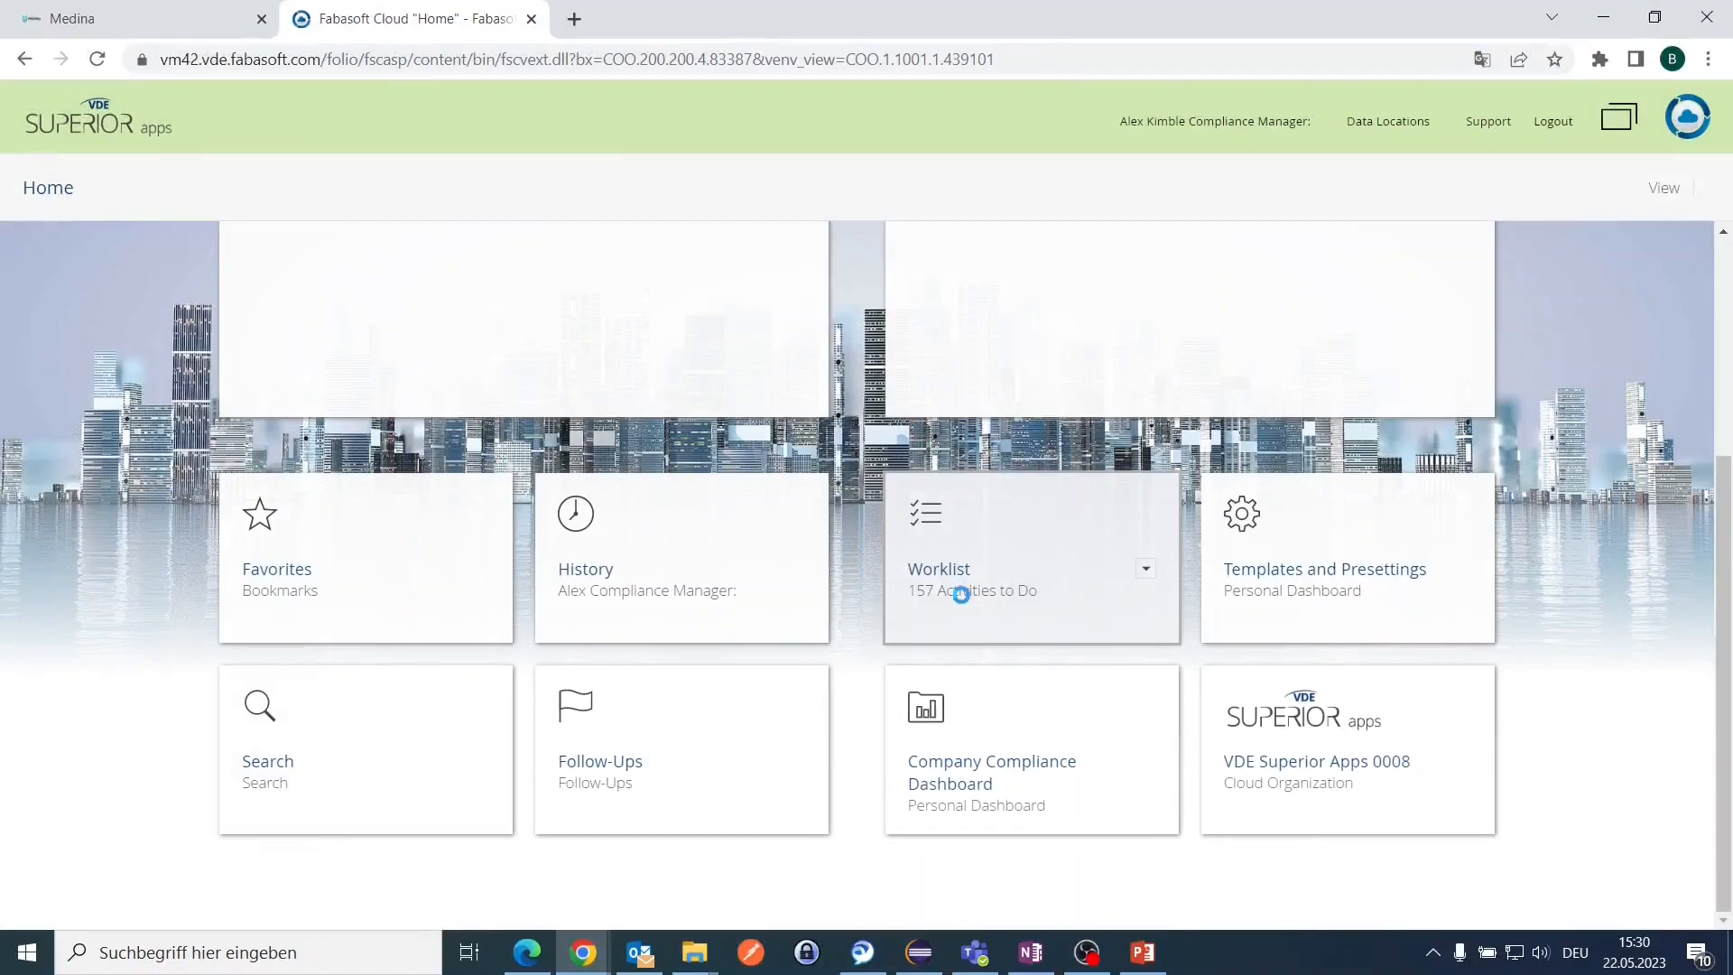
click(960, 594)
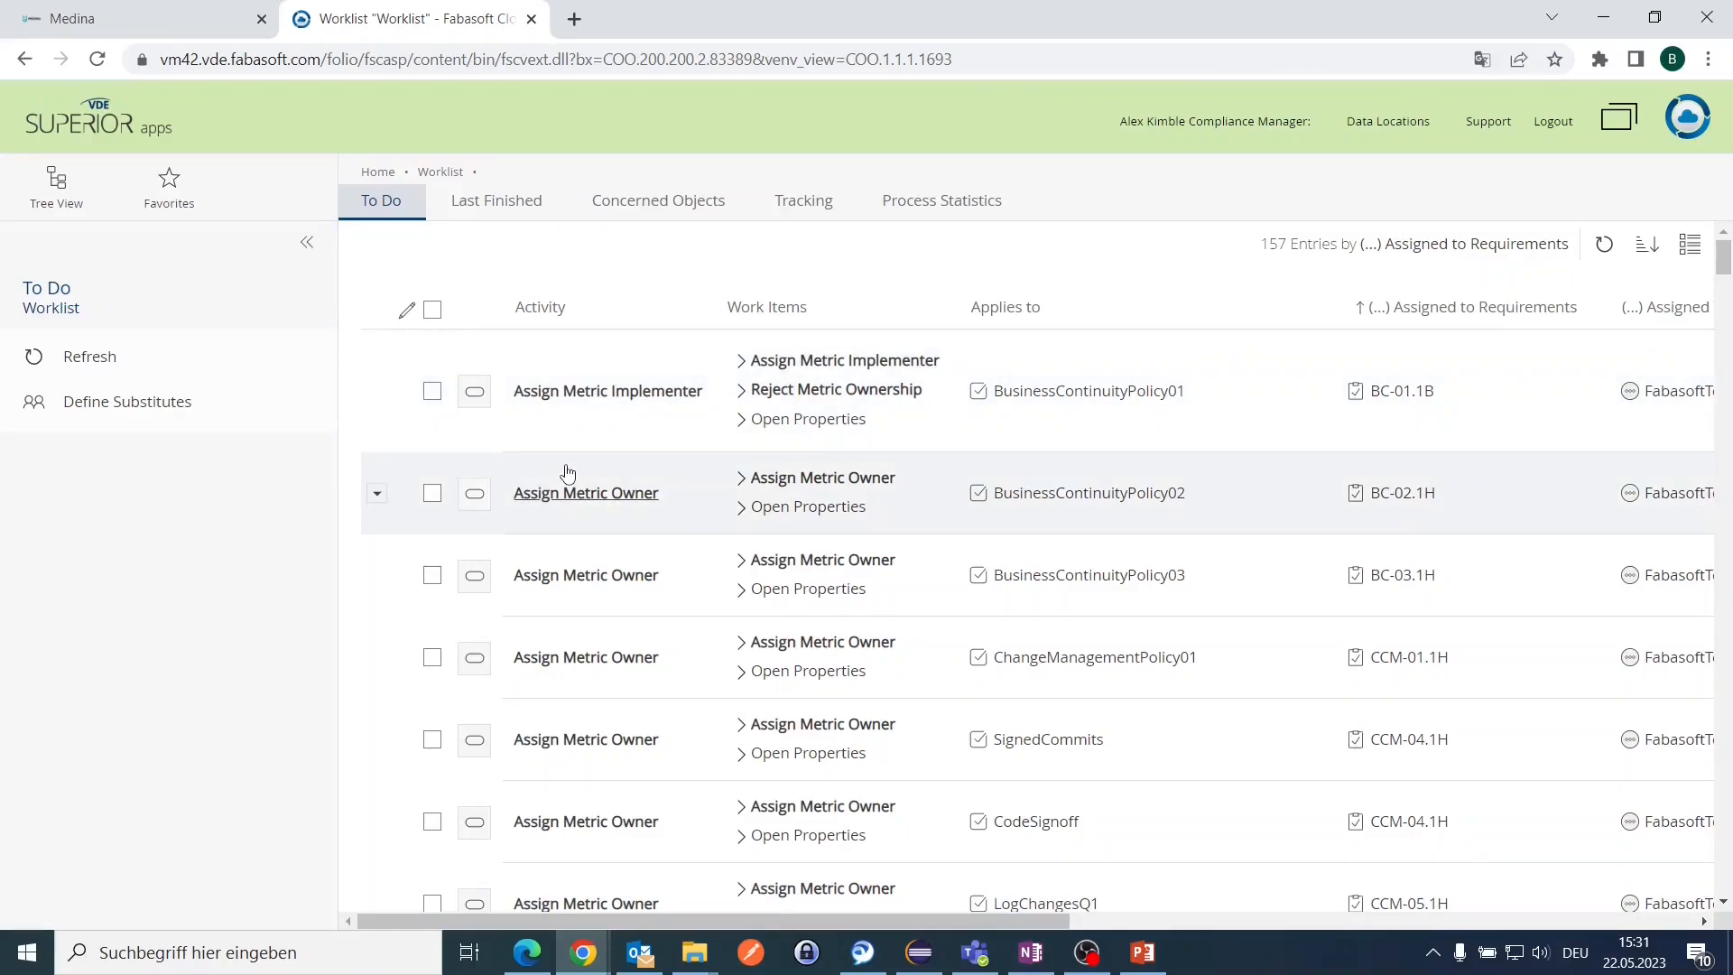
click(807, 363)
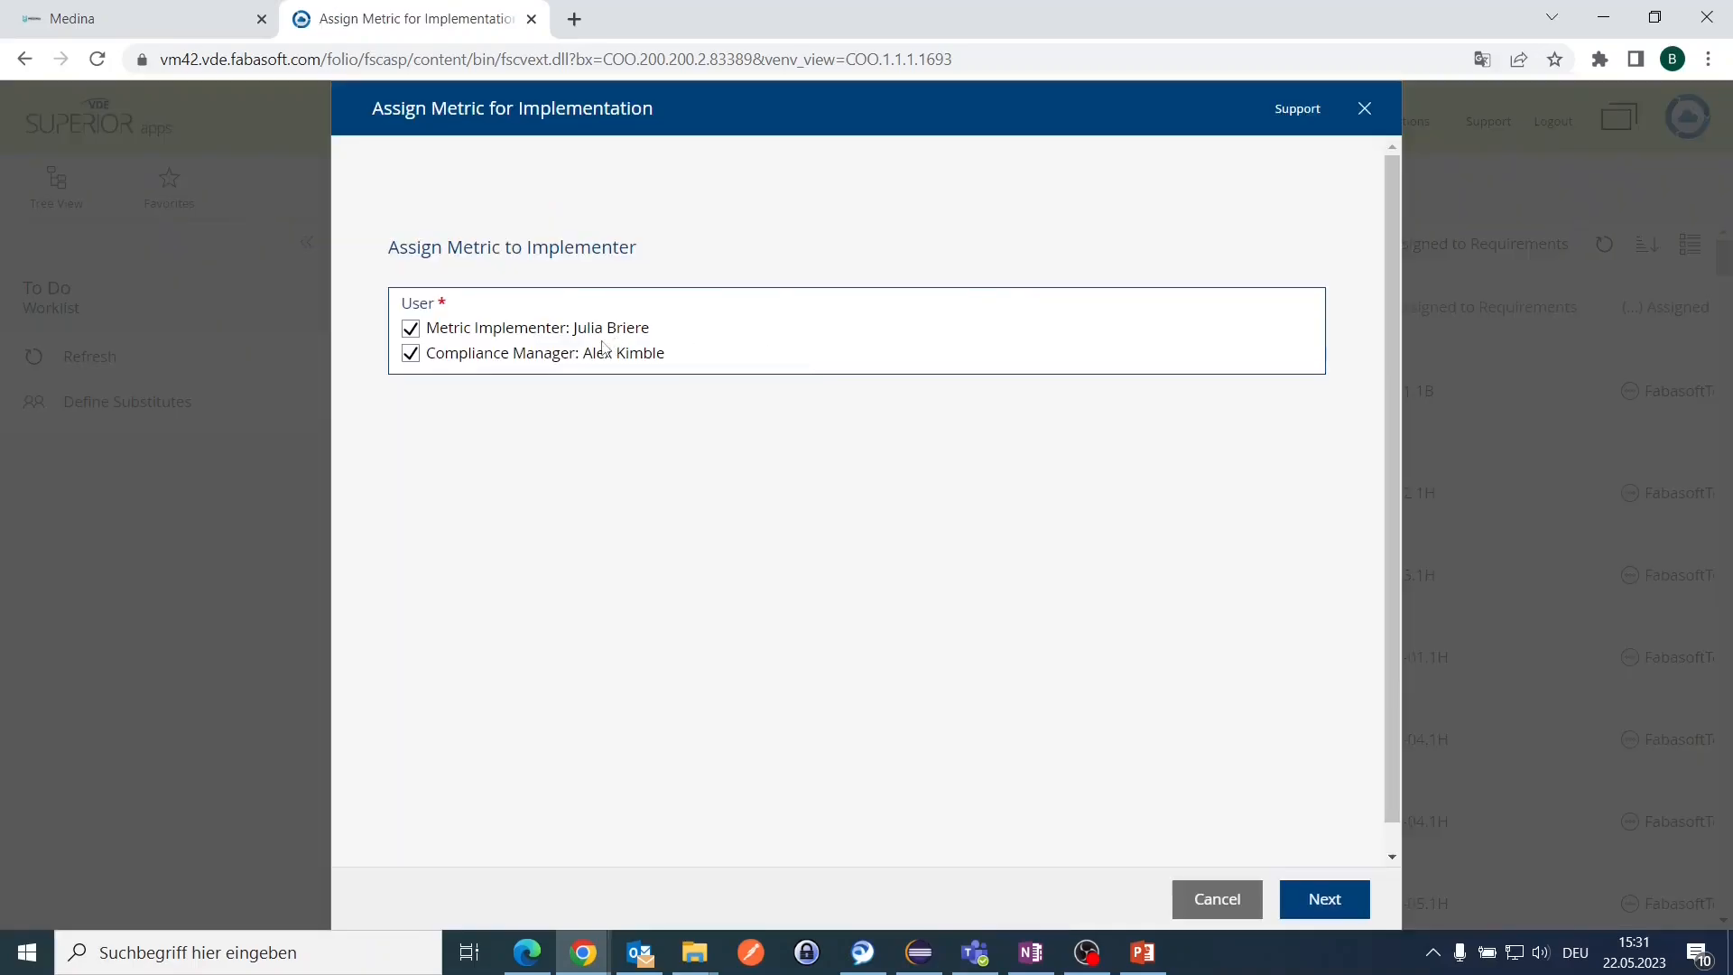
click(411, 353)
Step: Open the implementer's worklist and review RoleDefinitionQ4's assigned requirement ISP-02.1H
click(411, 328)
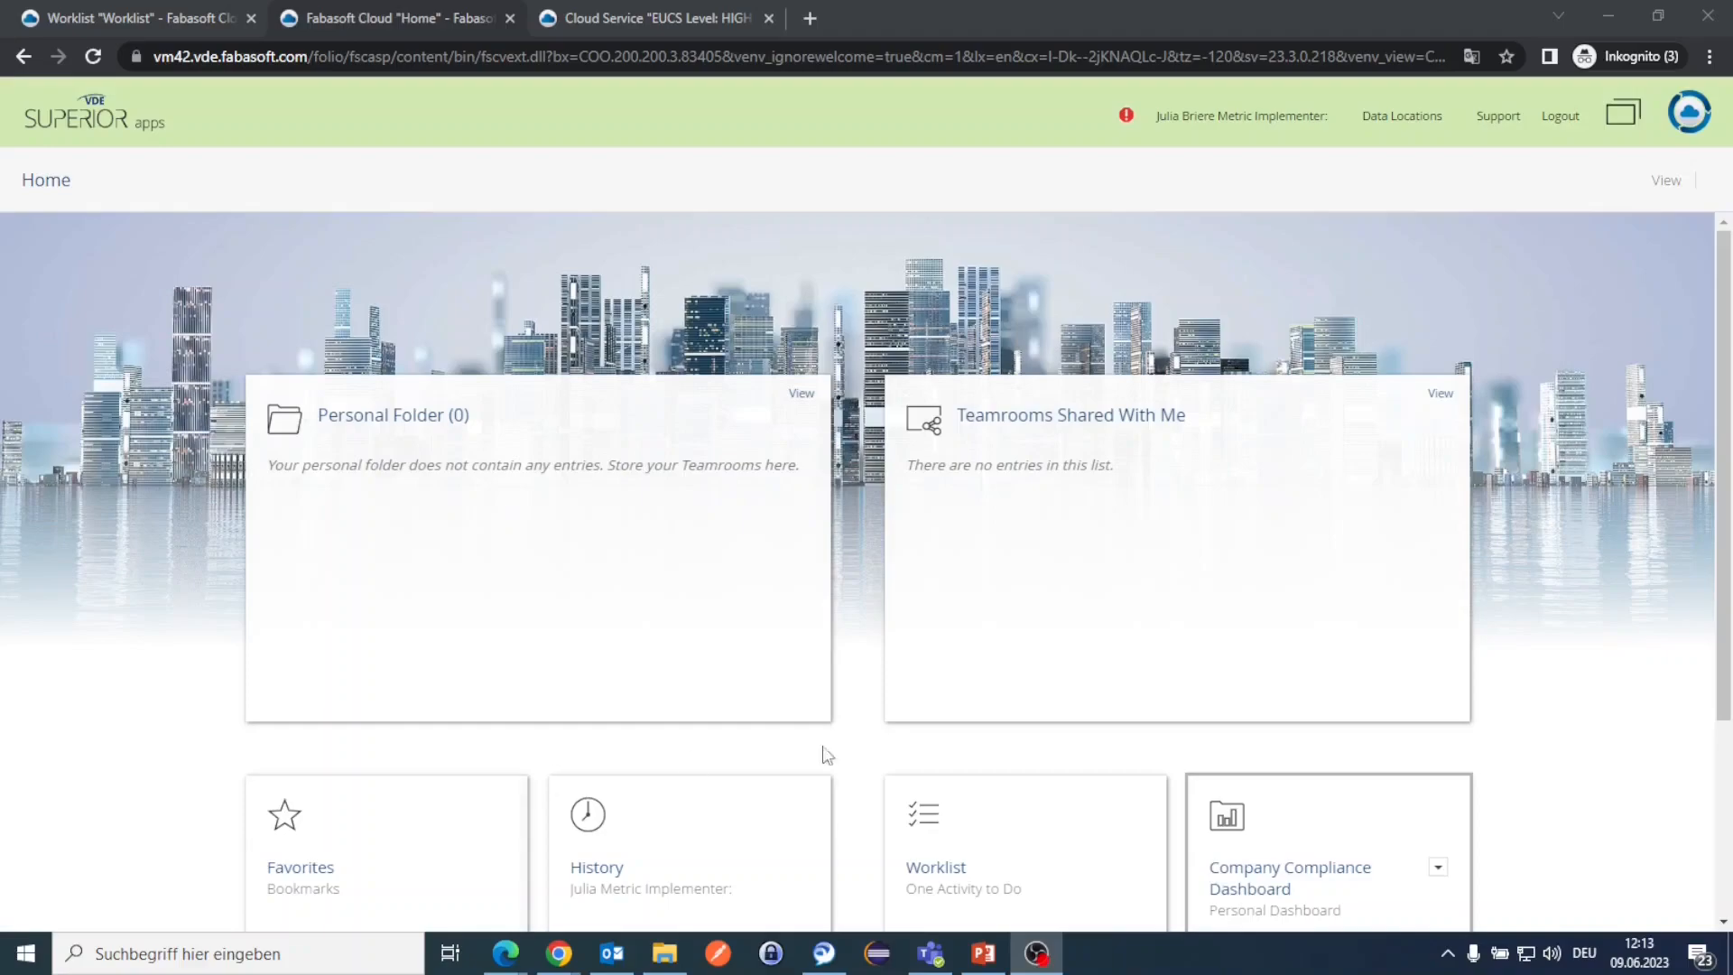
click(1017, 895)
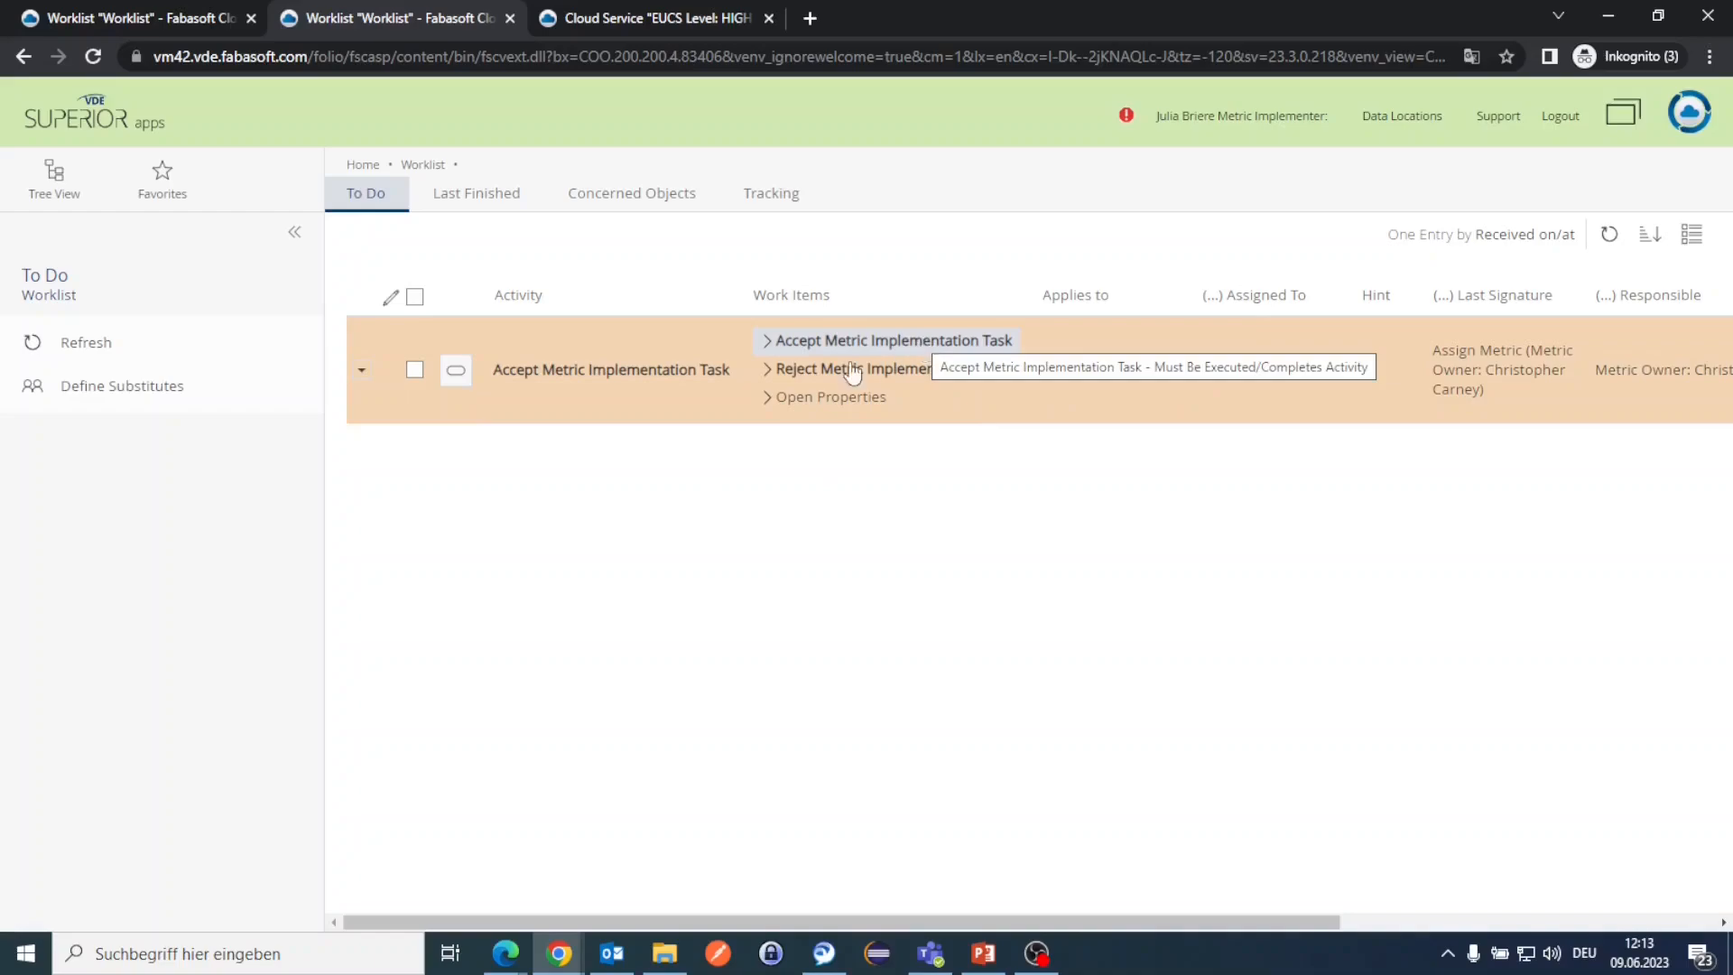
click(809, 398)
scroll(810, 401, down, 7)
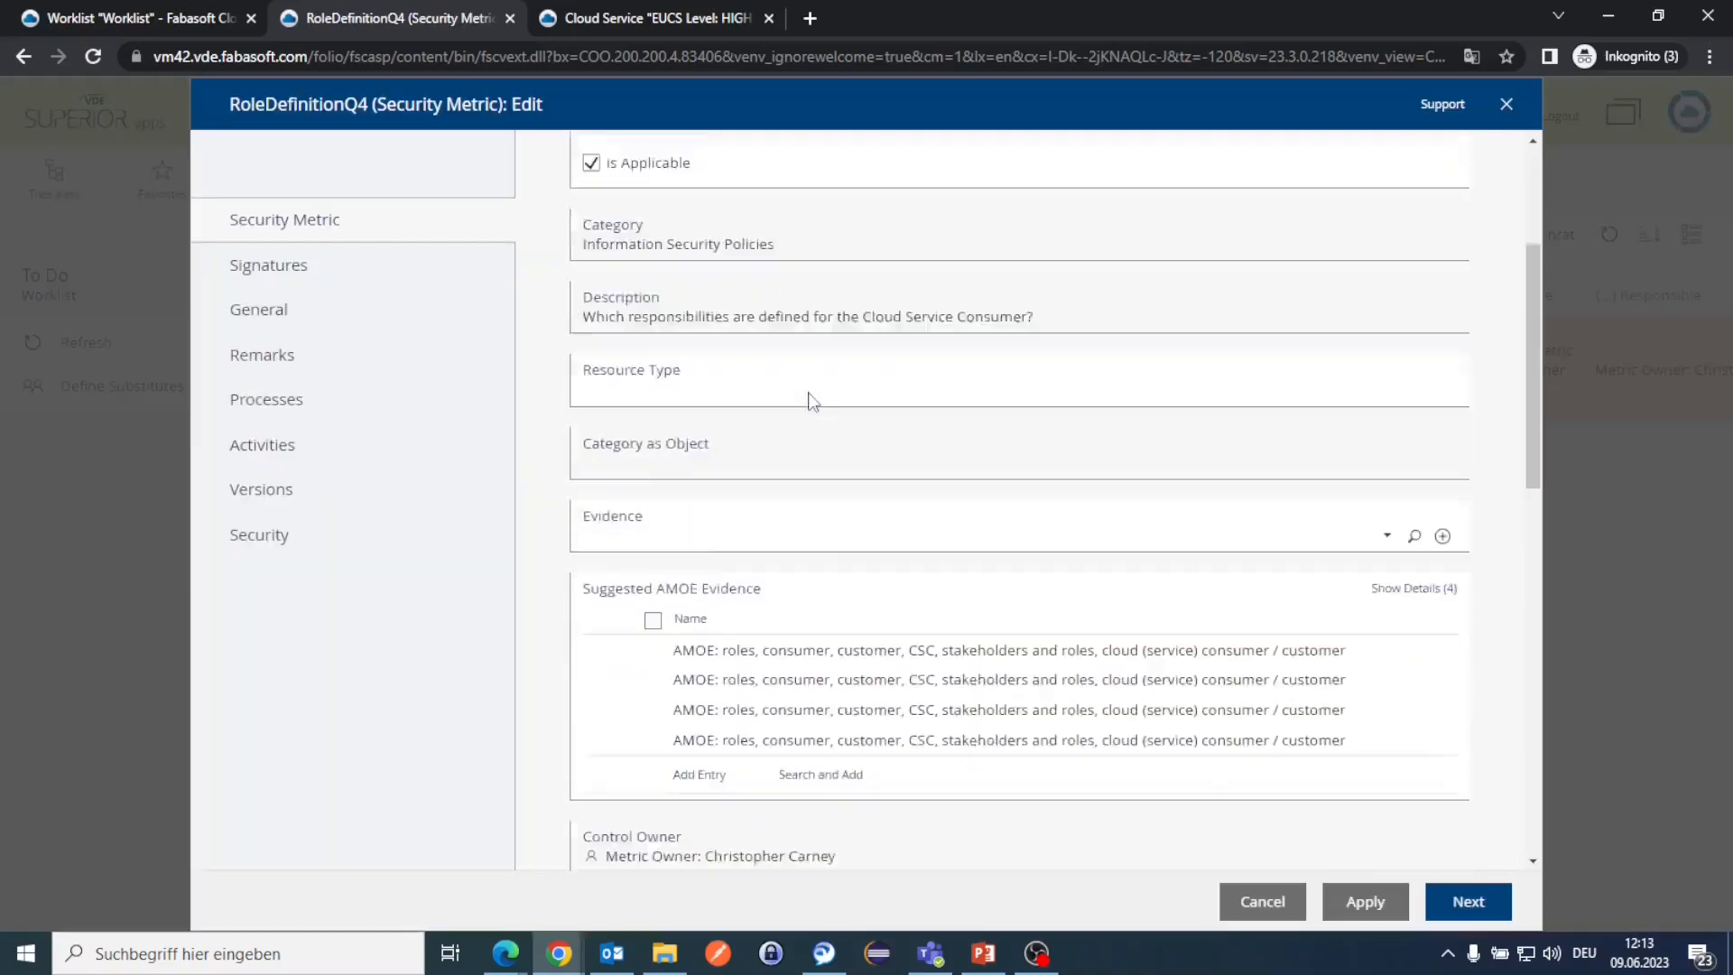
scroll(812, 403, down, 4)
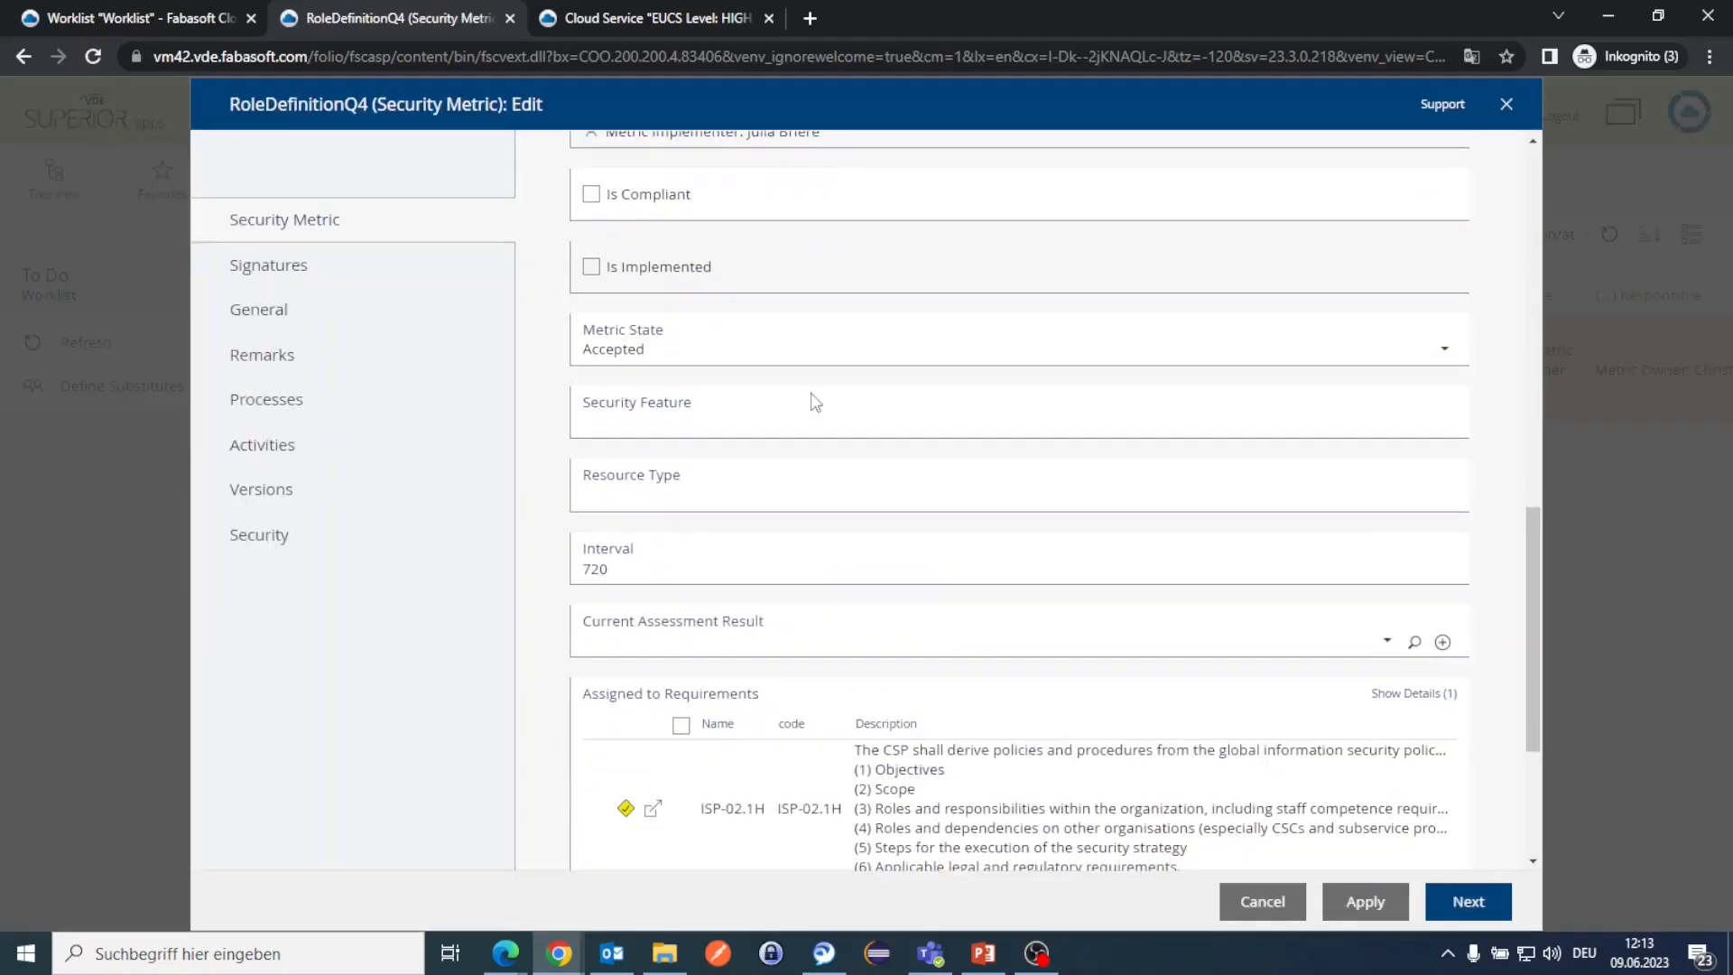
click(763, 803)
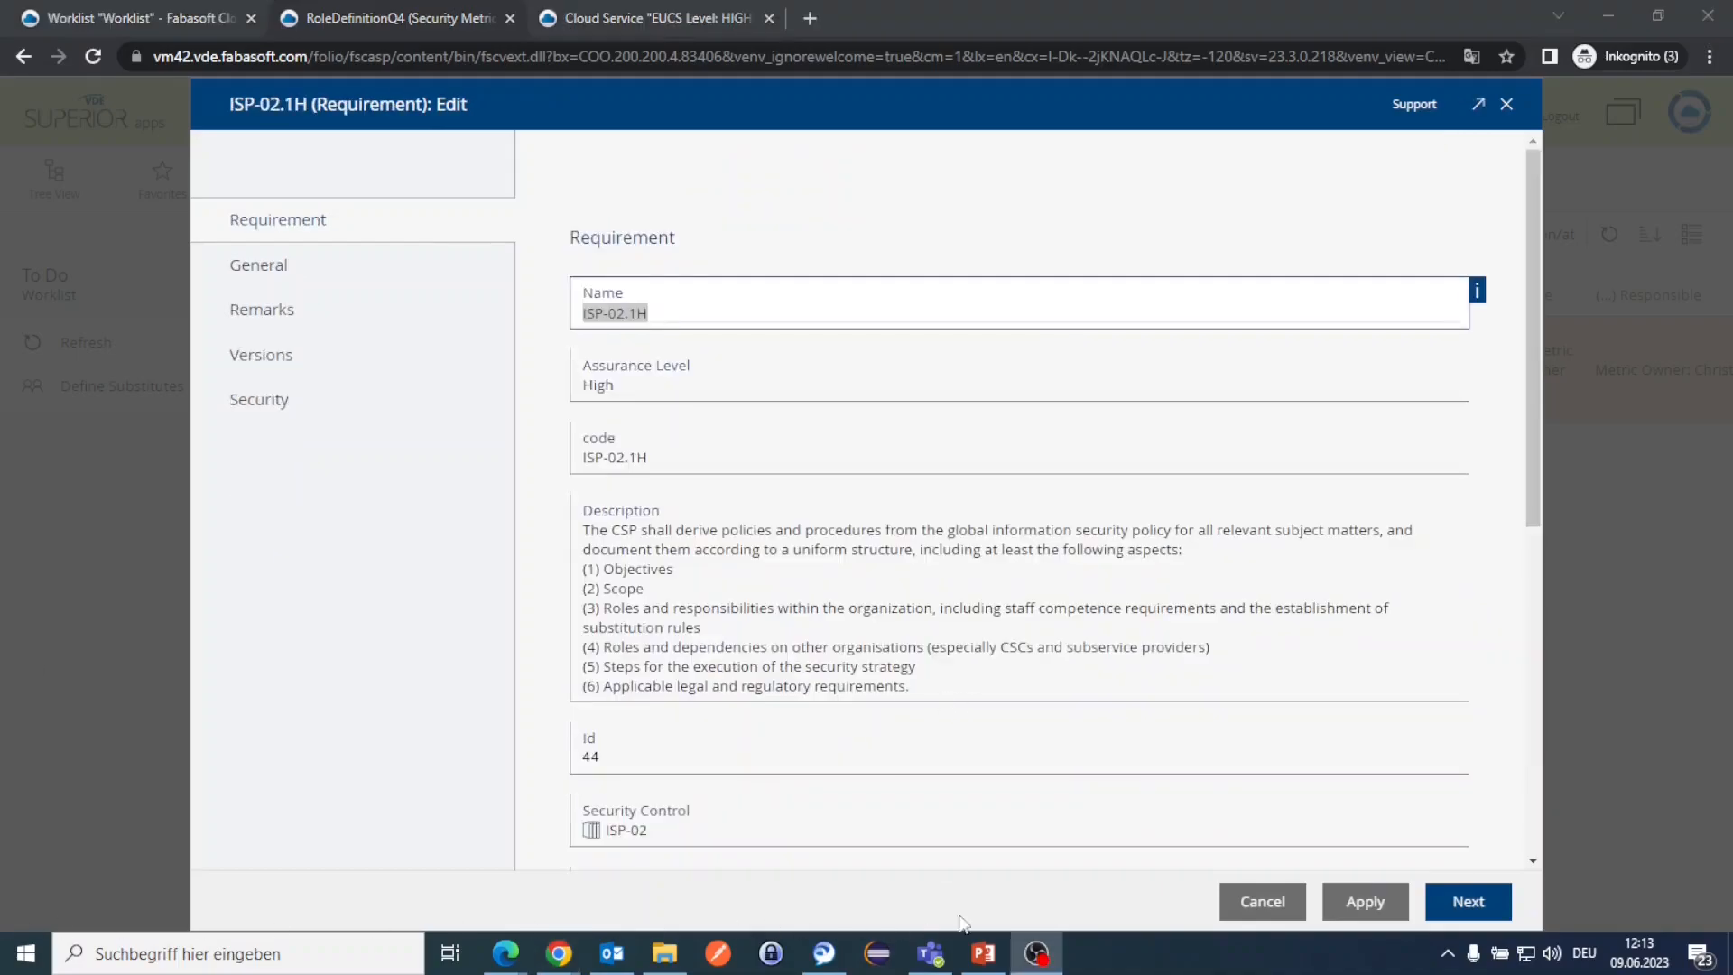
drag(584, 532, 740, 632)
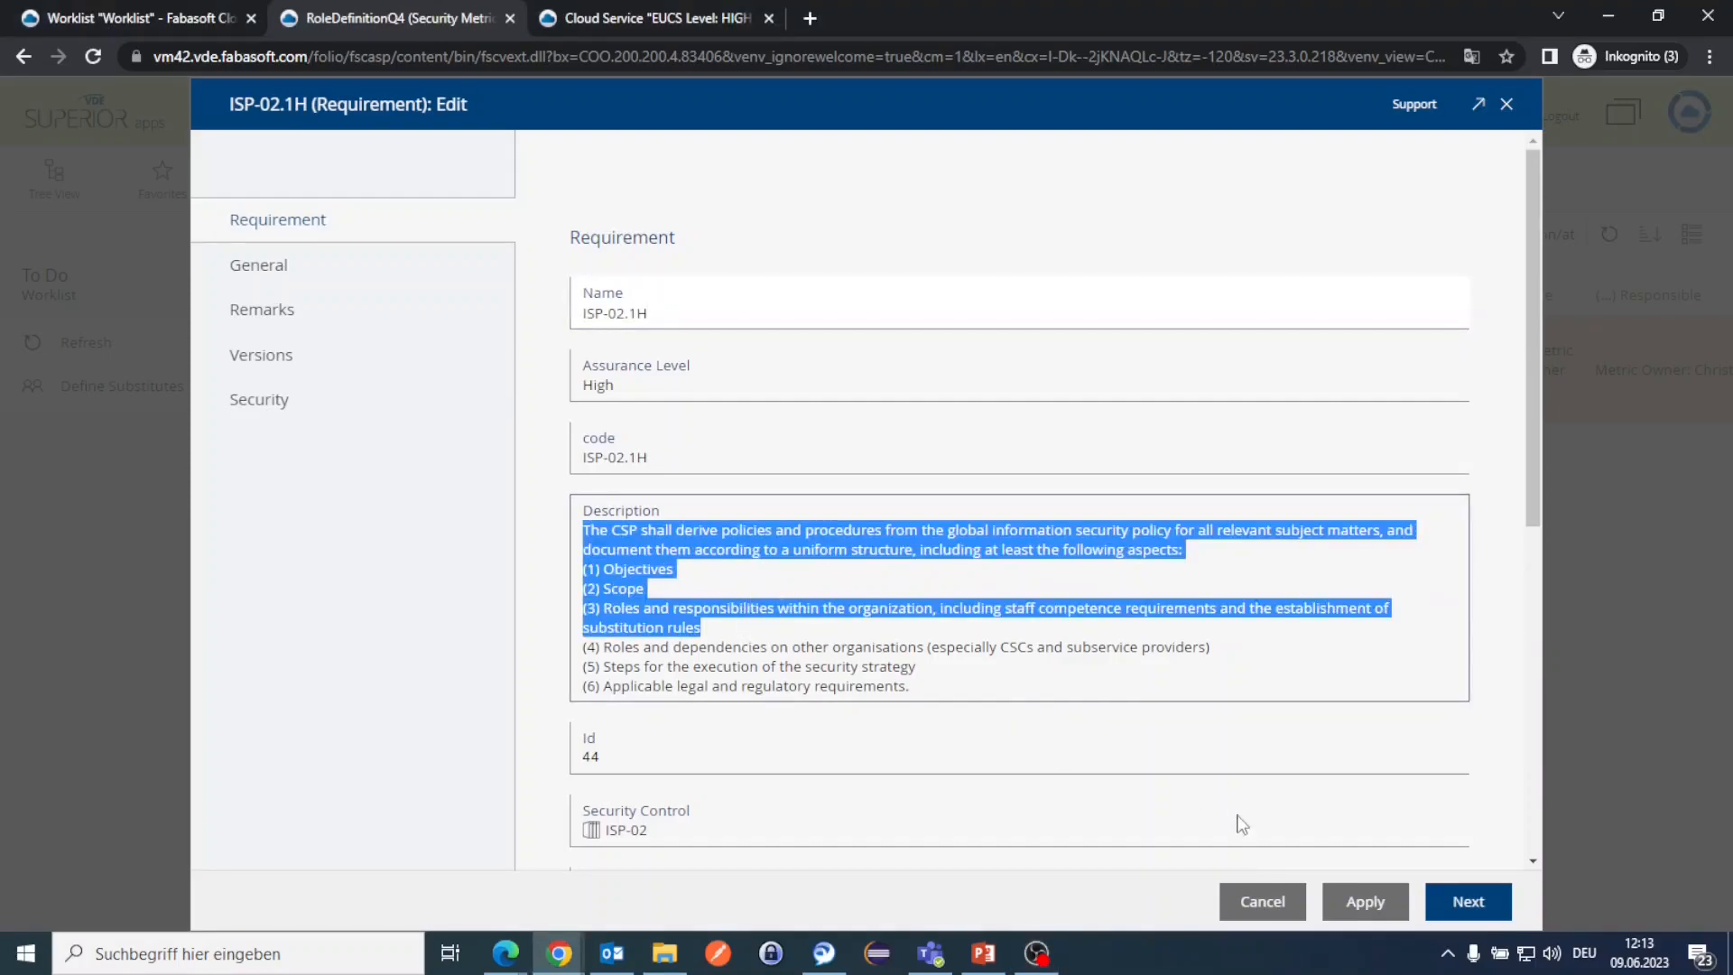
click(1249, 907)
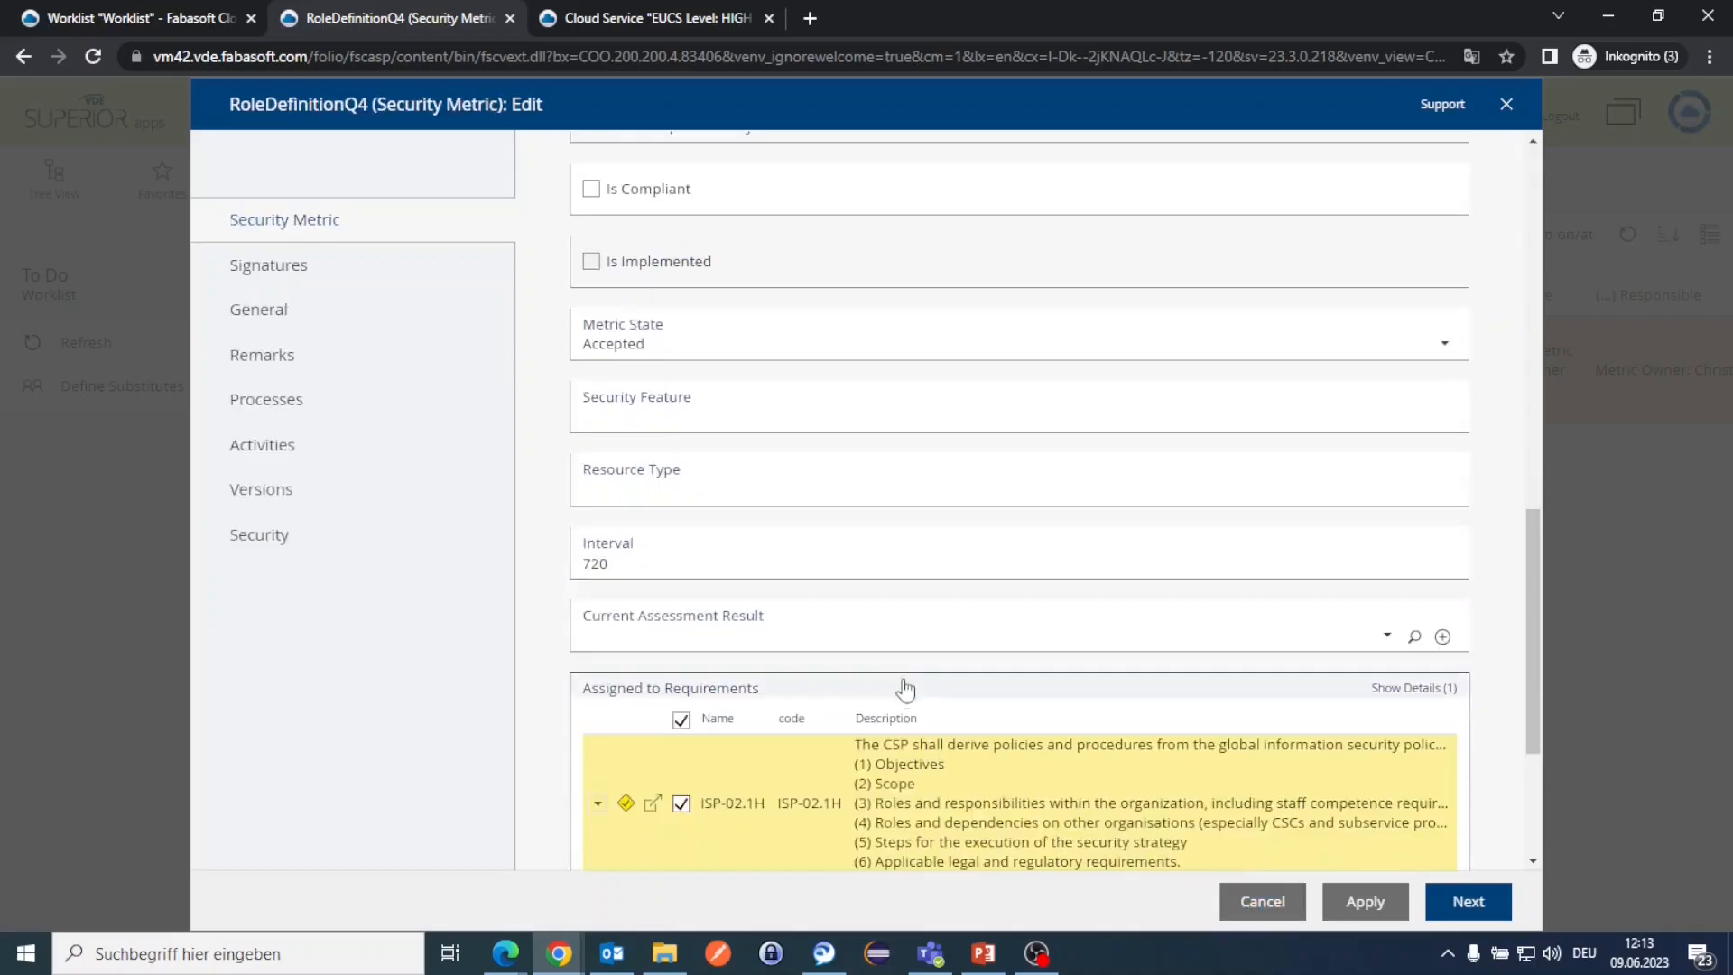
Step: Accept and sign the RoleDefinitionQ4 metric implementation task, then return to Home
scroll(907, 675, down, 3)
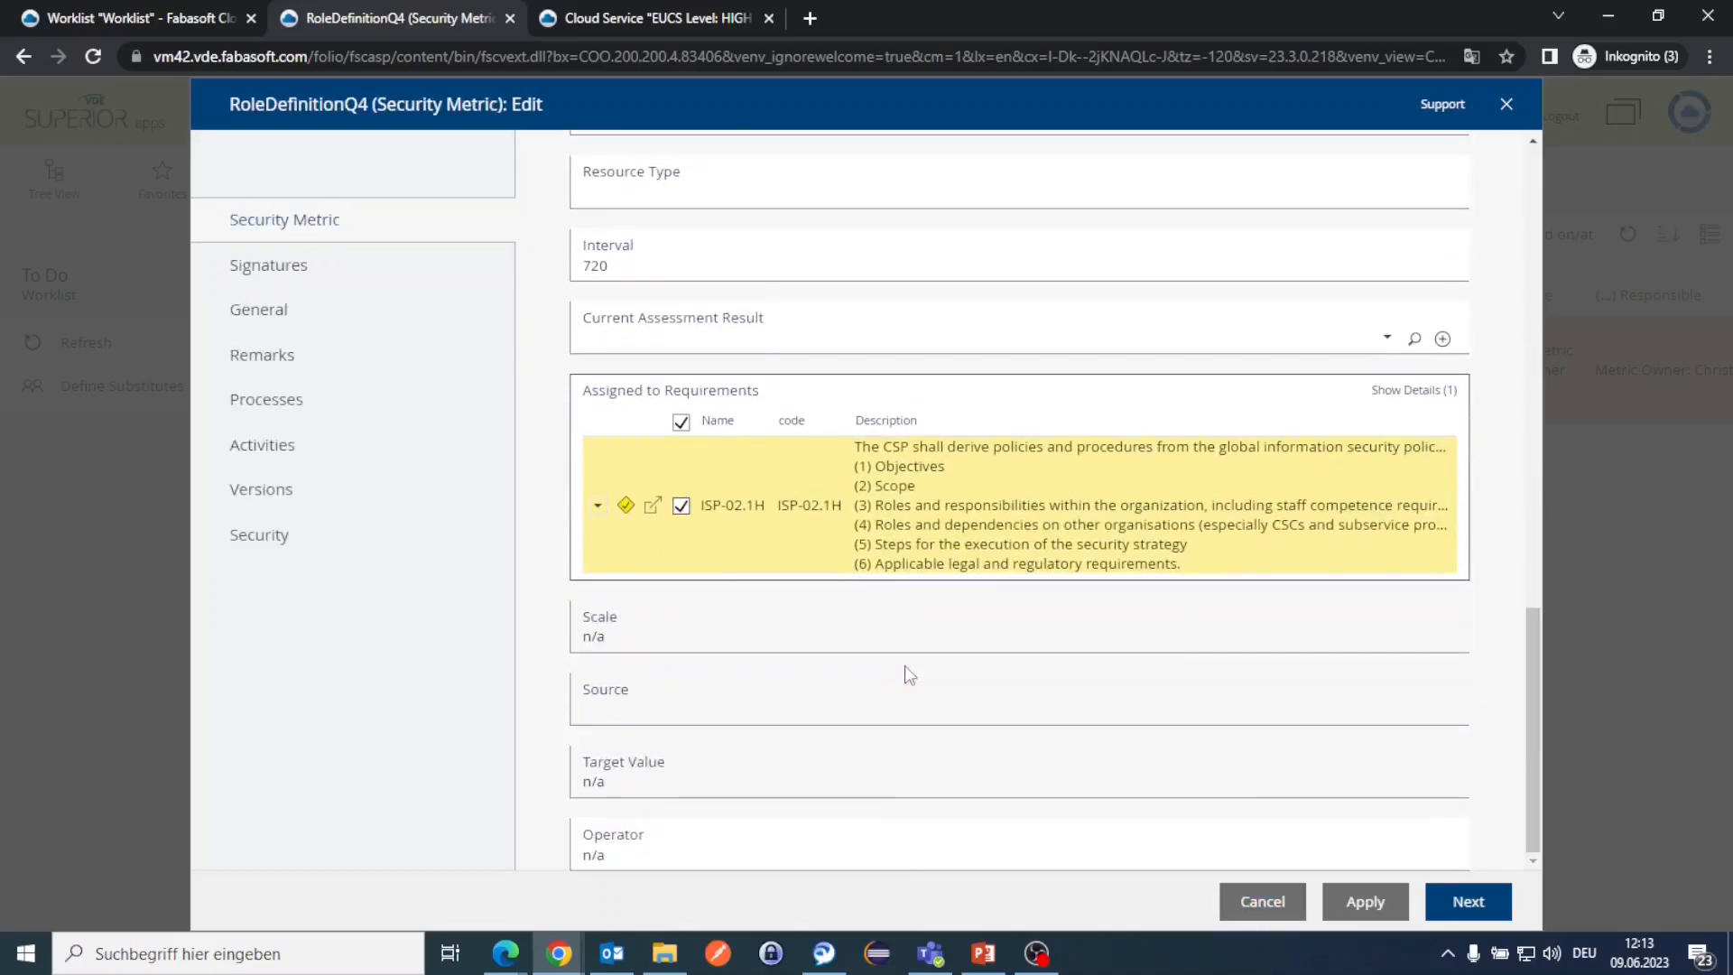
click(1468, 901)
click(979, 349)
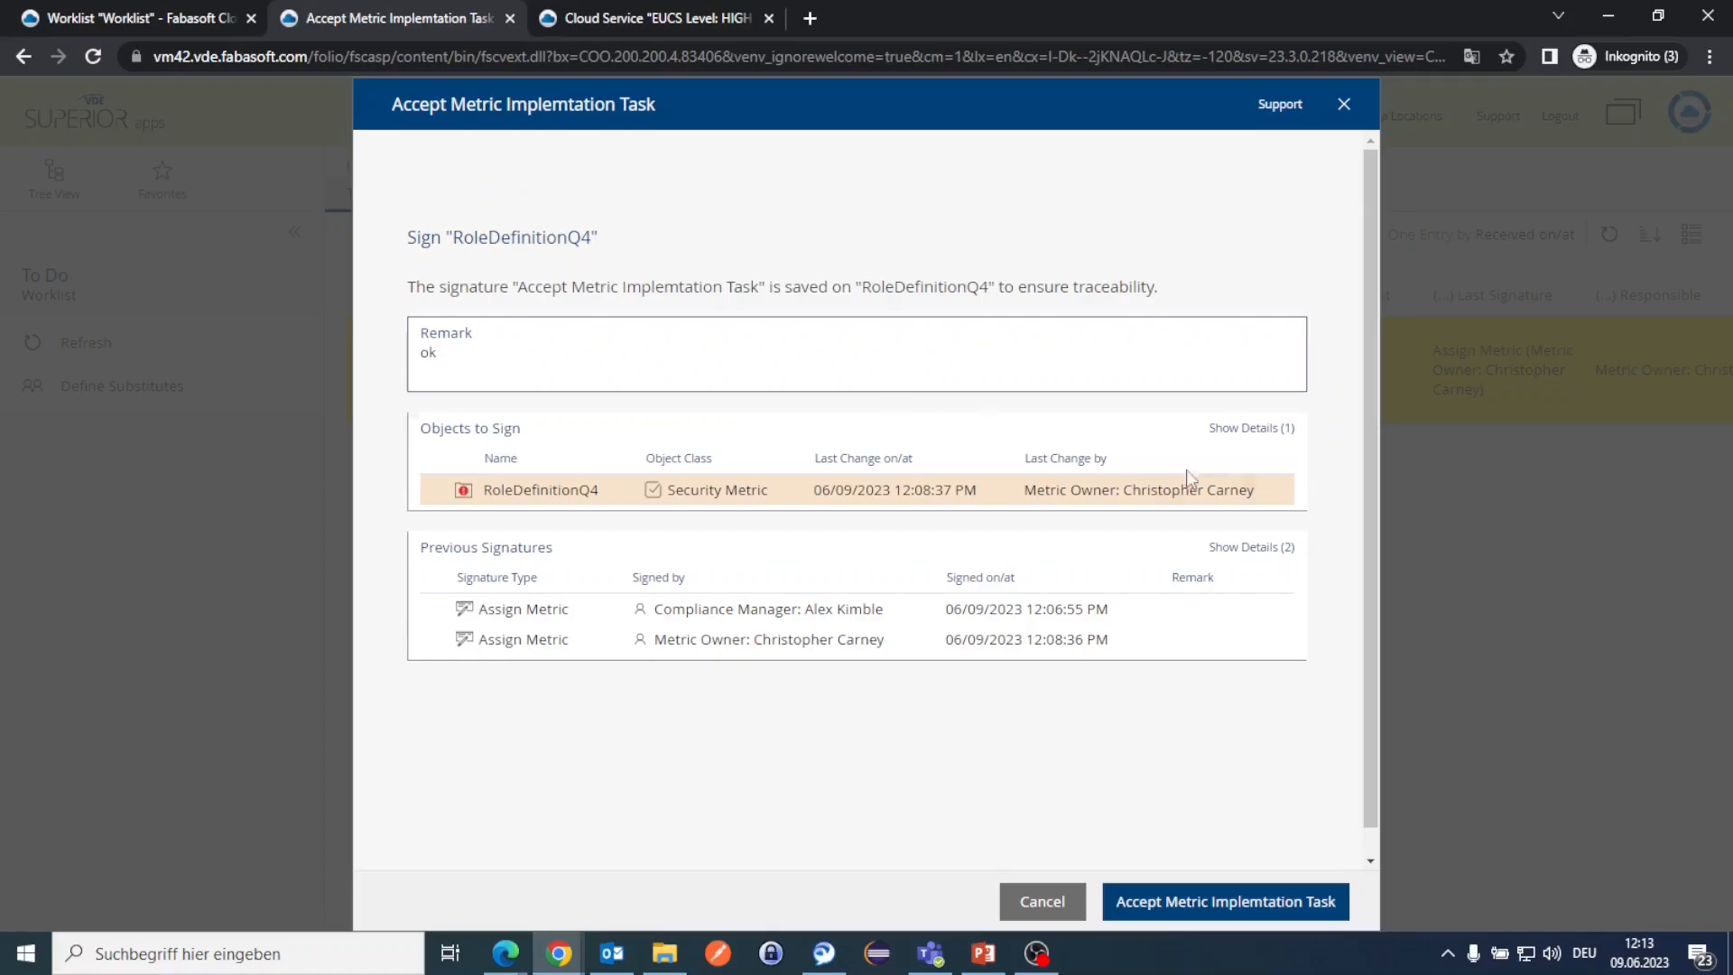
click(1250, 907)
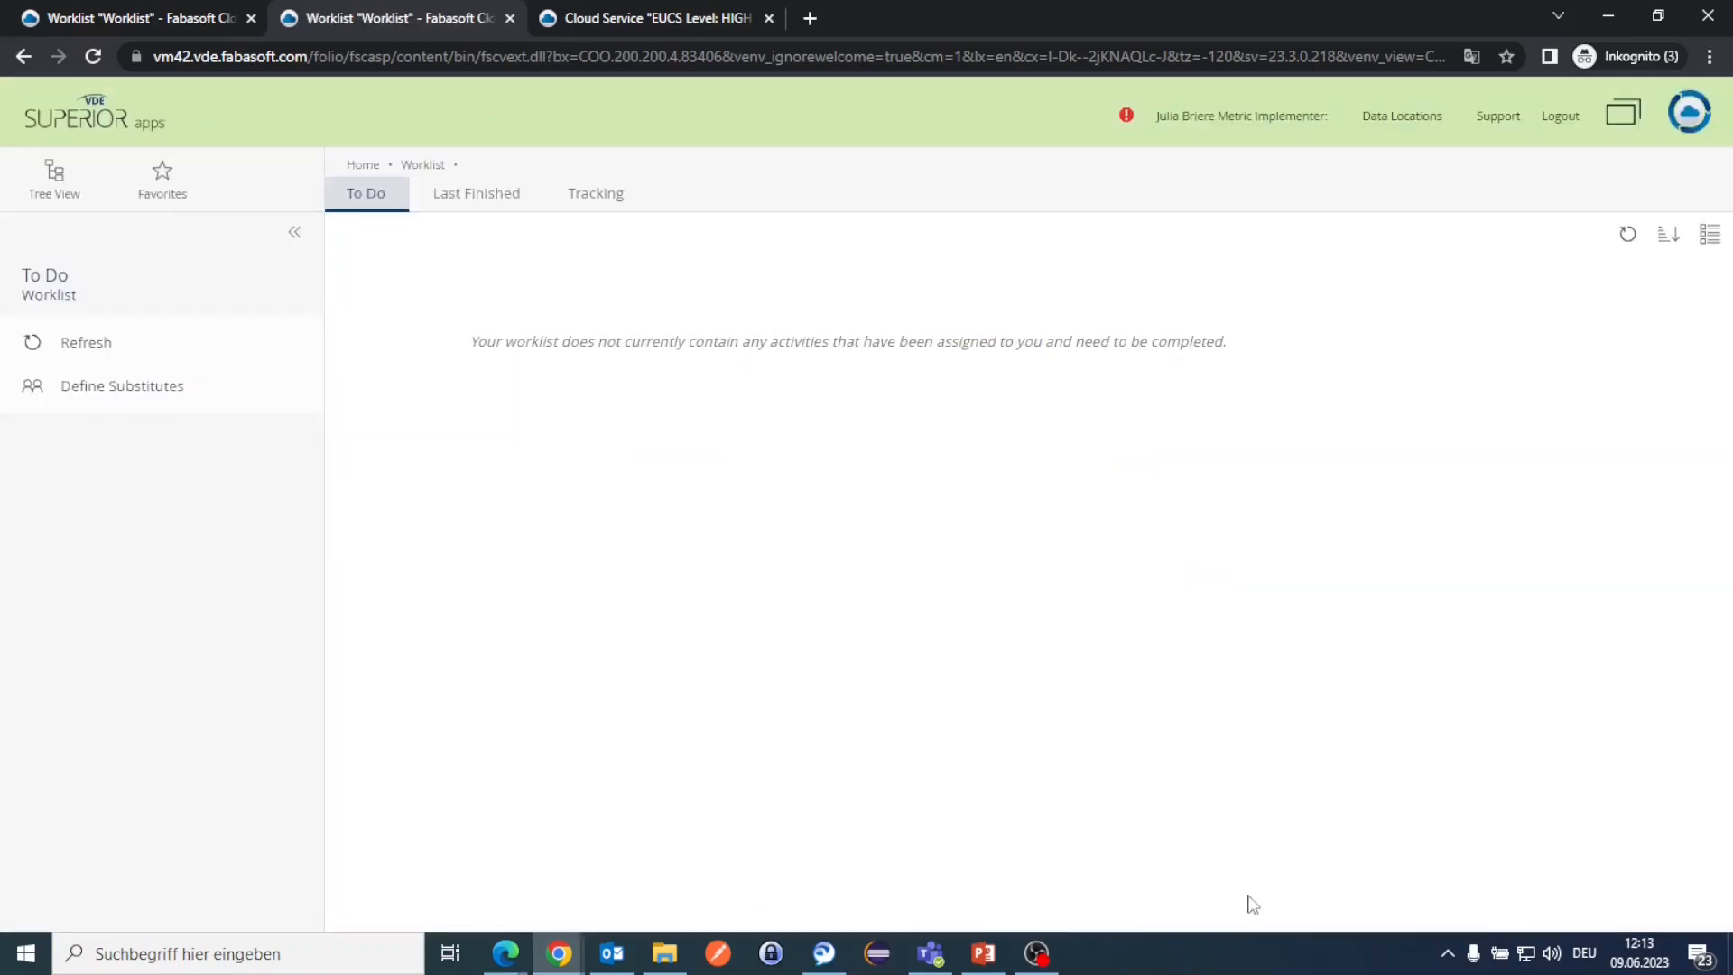
click(373, 170)
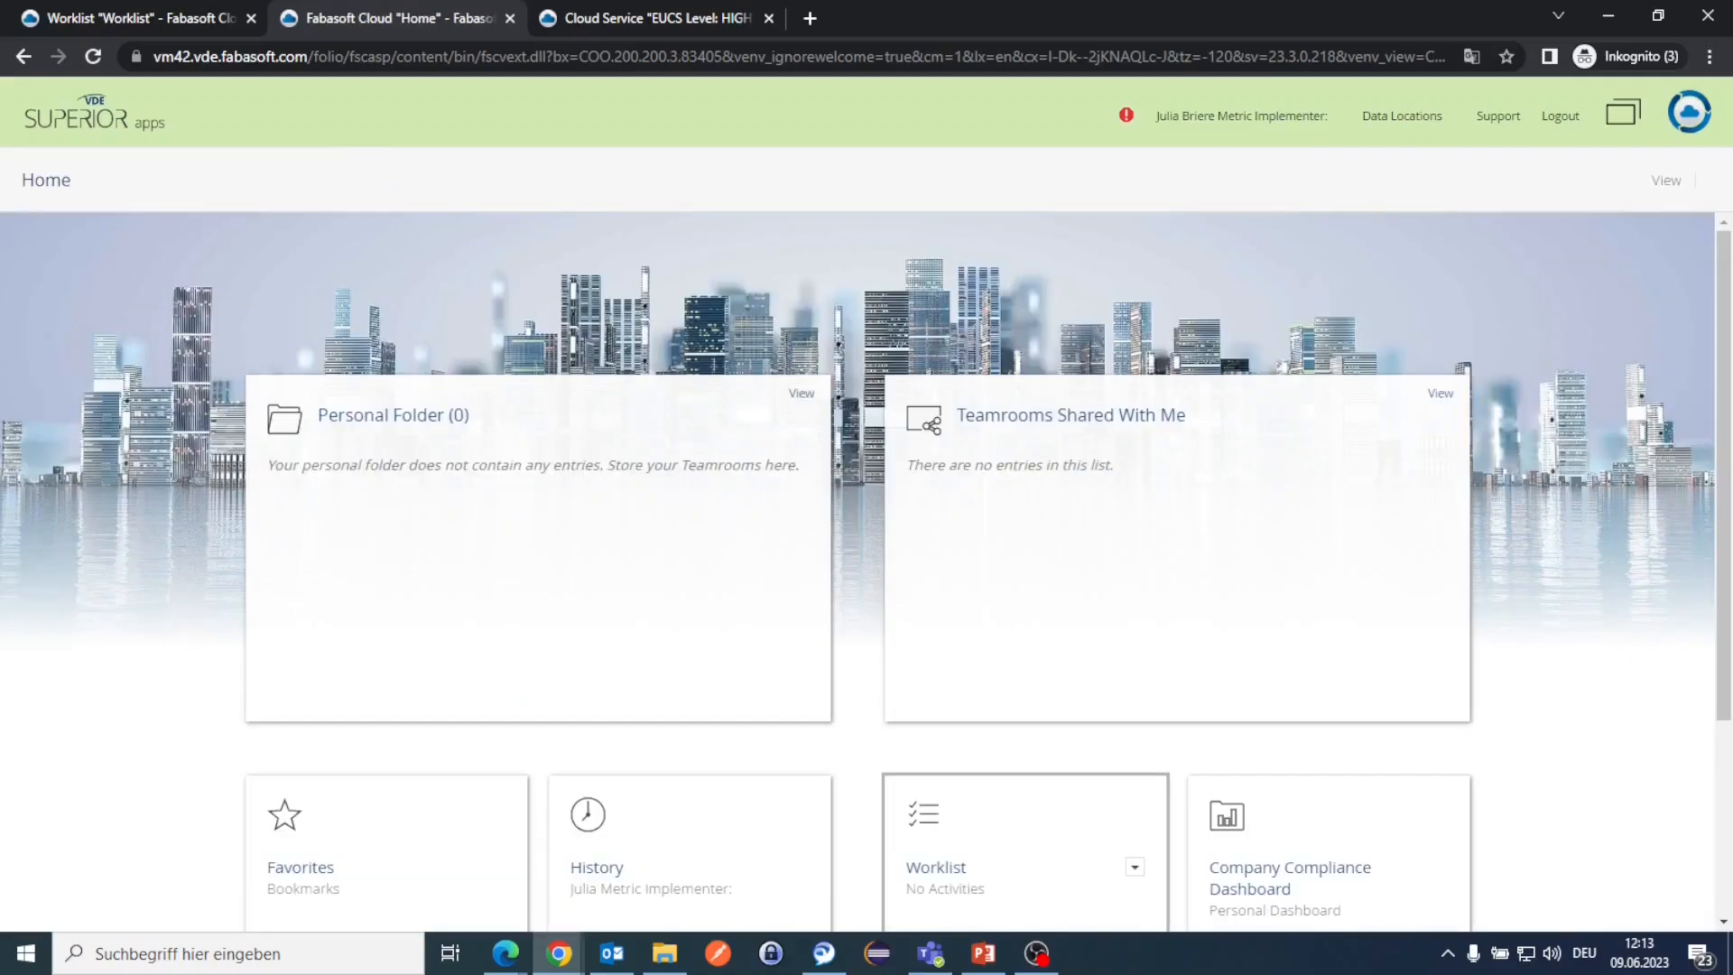
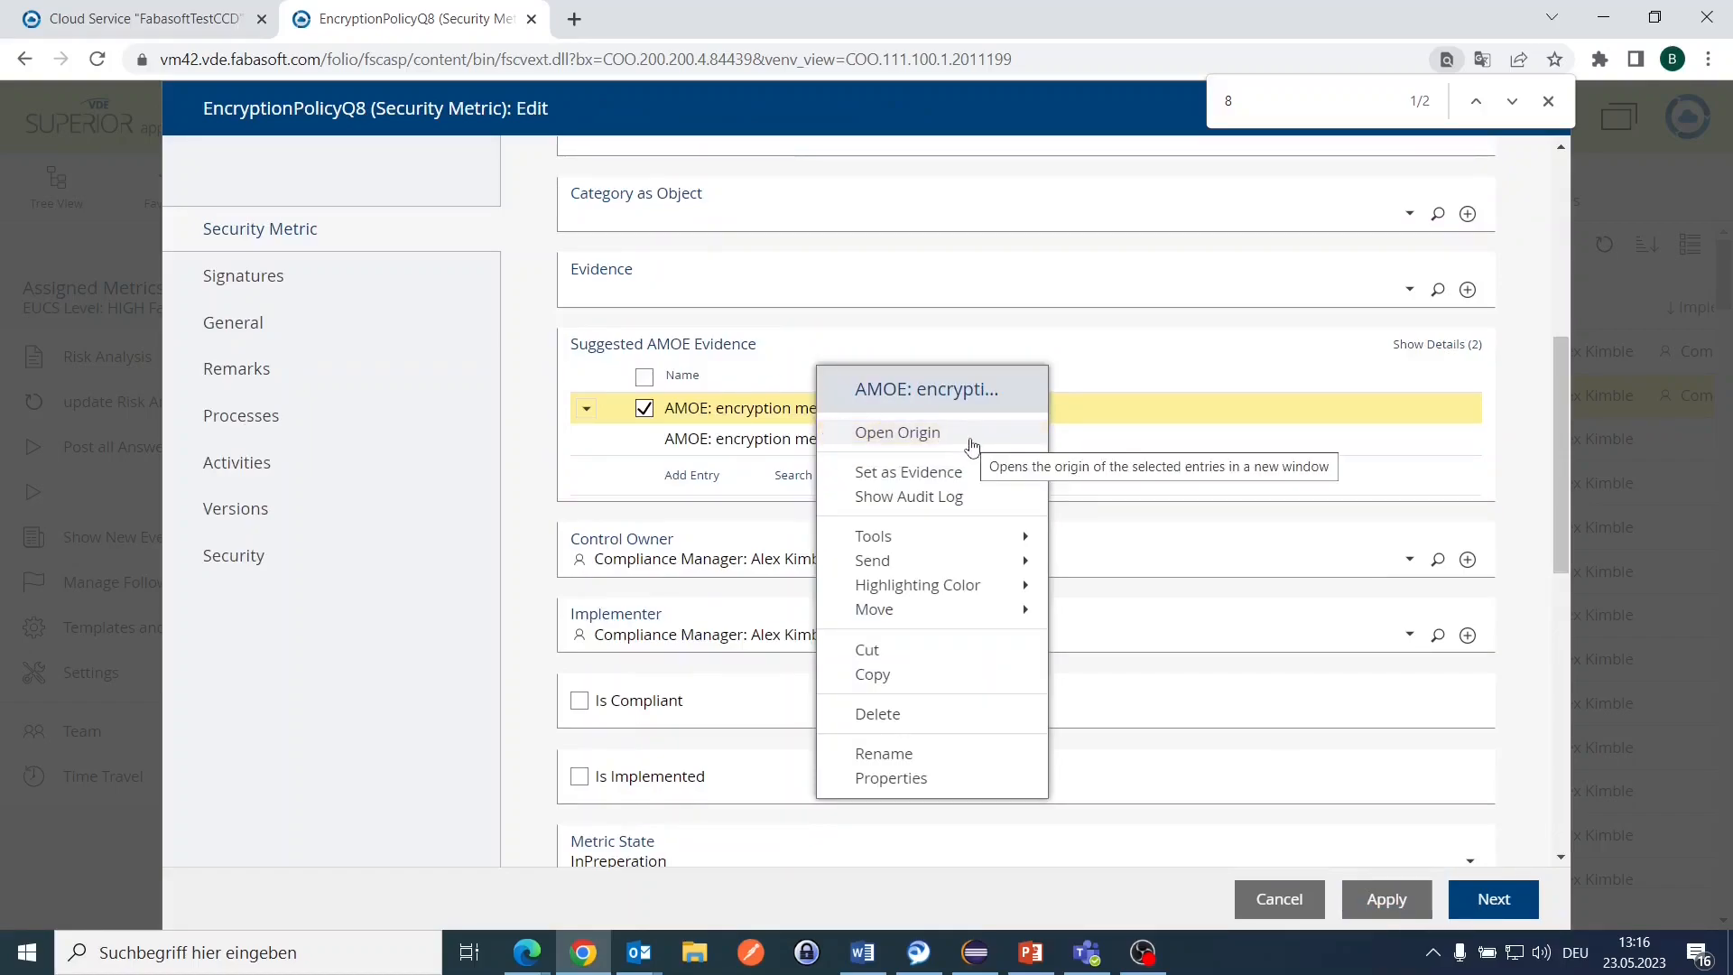
Step: Make the suggested AMOE entry EncryptionPolicyQ8's evidence, commented 'AMOE told me it is compliant' and marked compliant
click(972, 473)
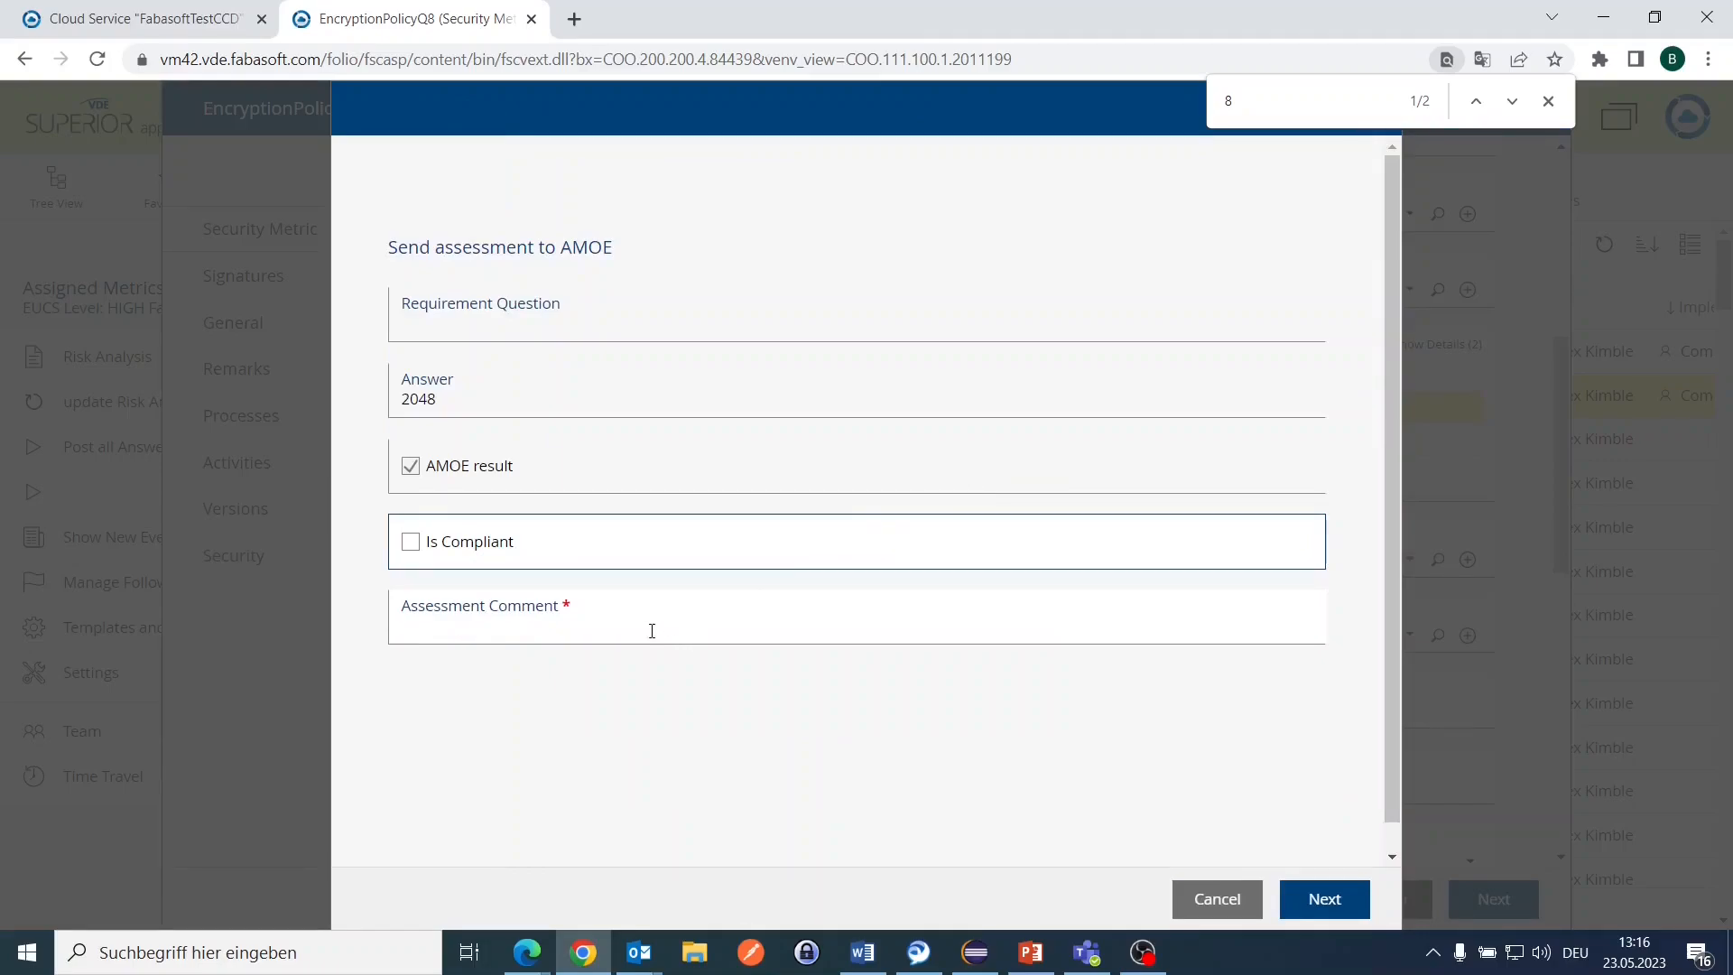
click(652, 627)
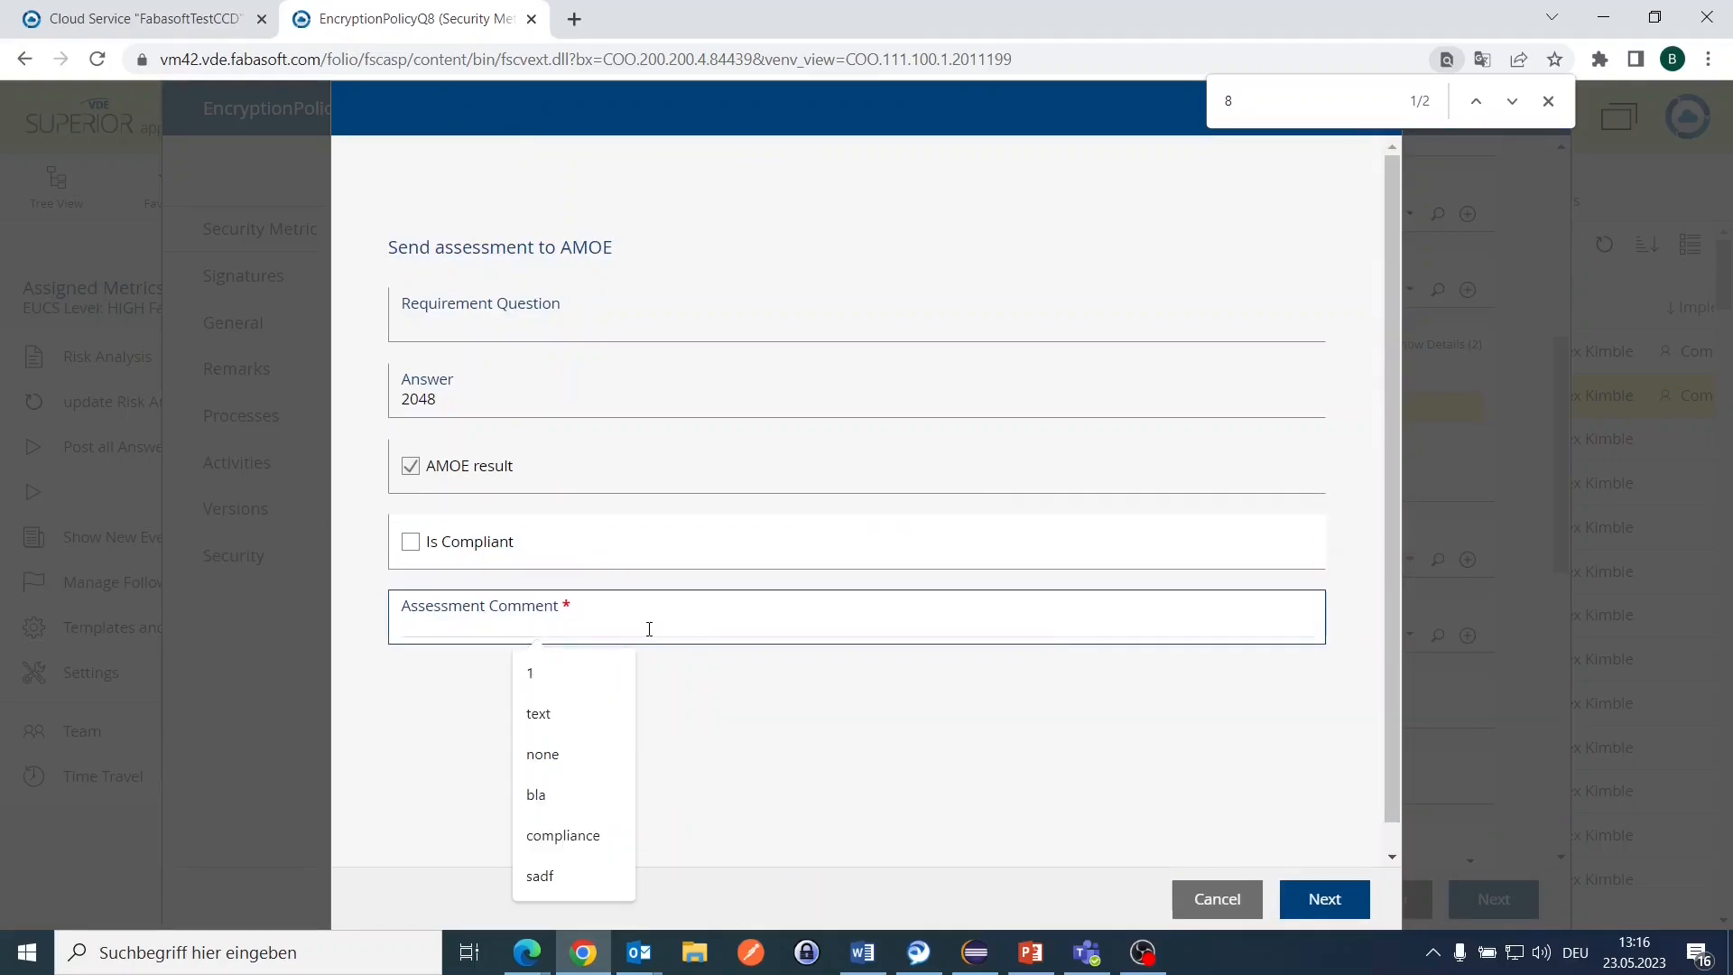
text(AM)
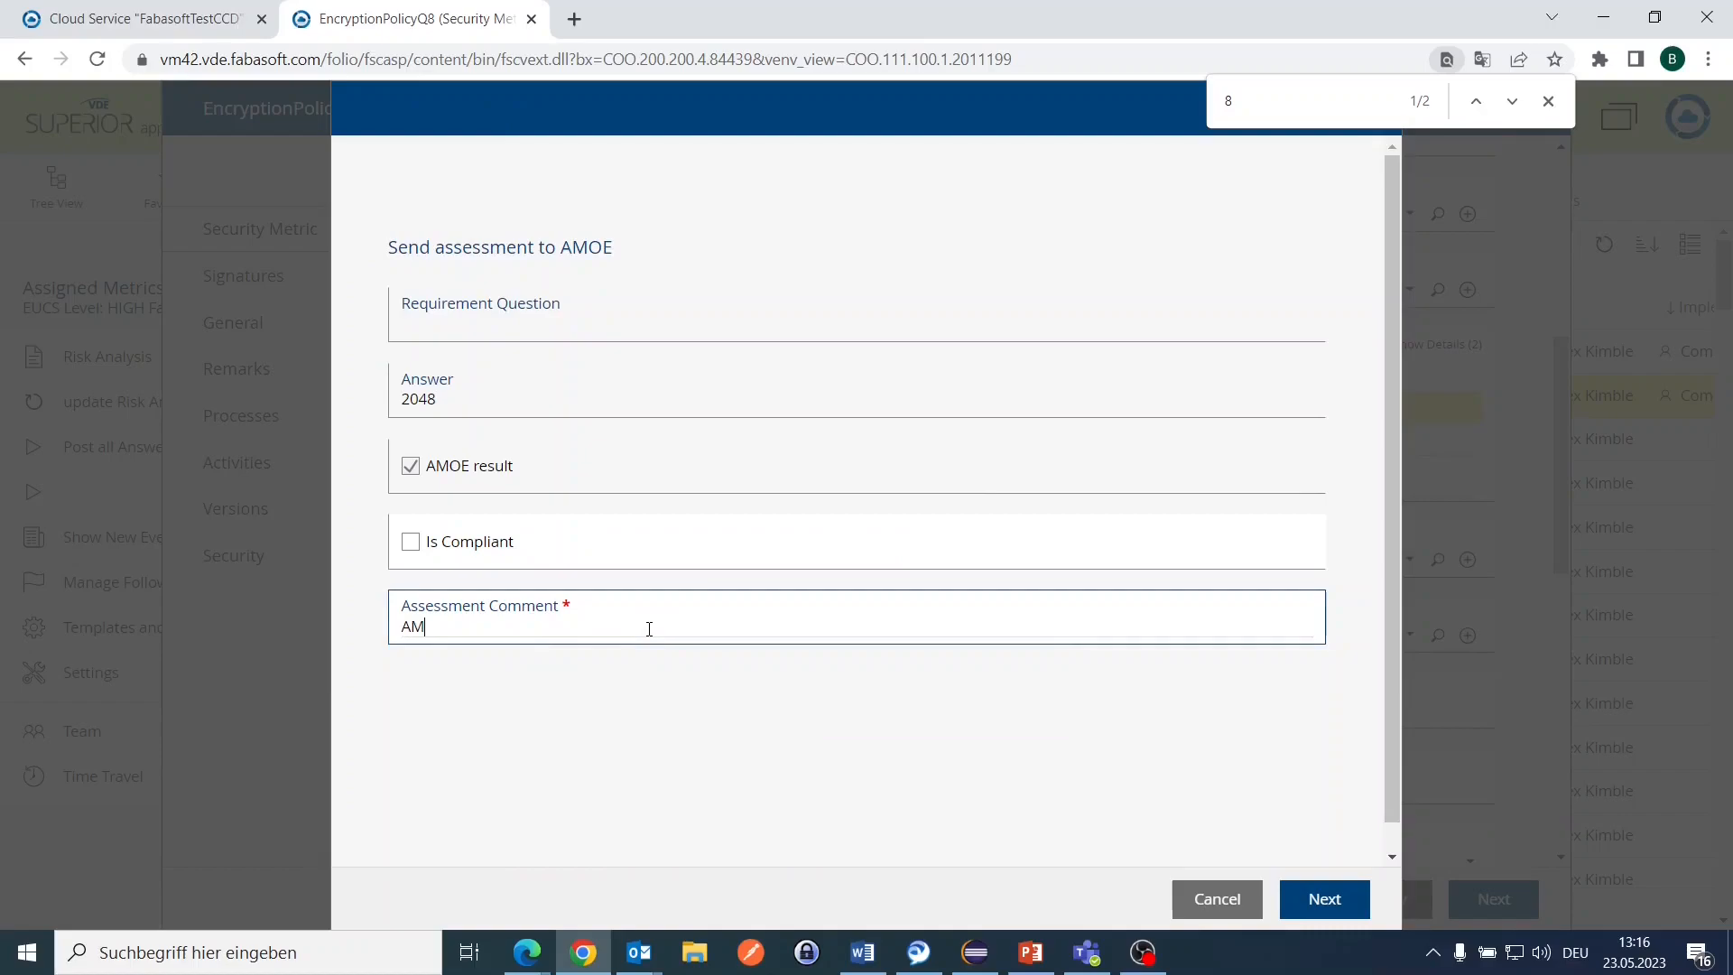
text(OE told me it is compliant)
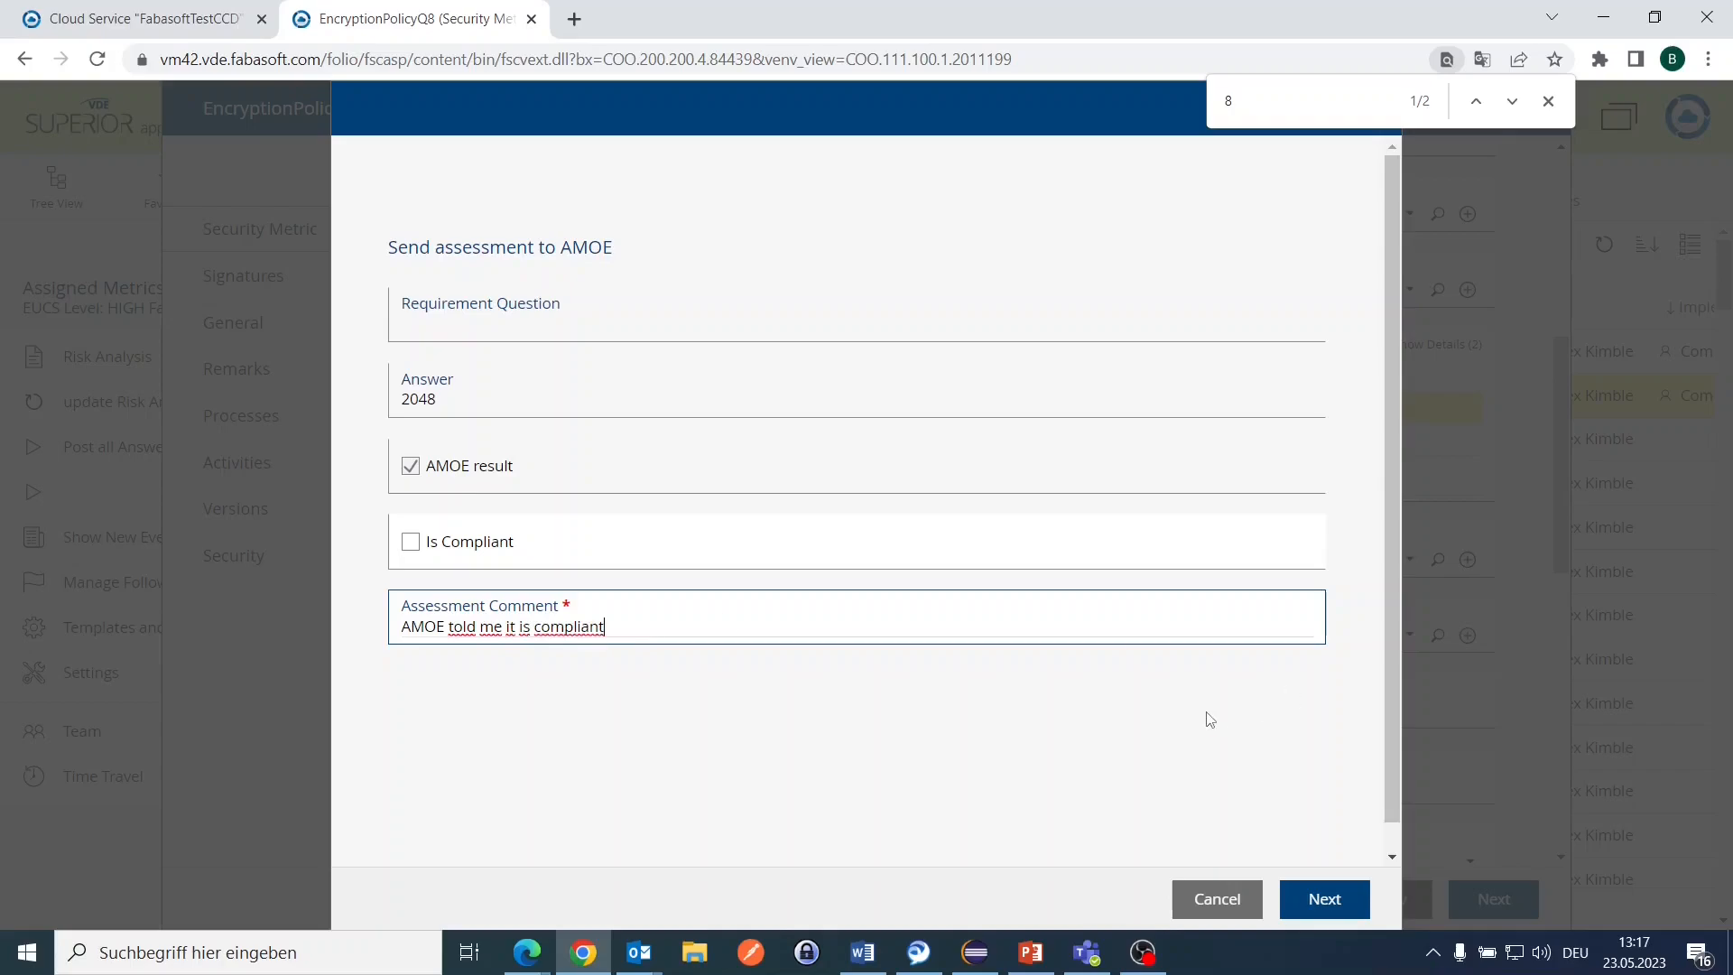
click(410, 541)
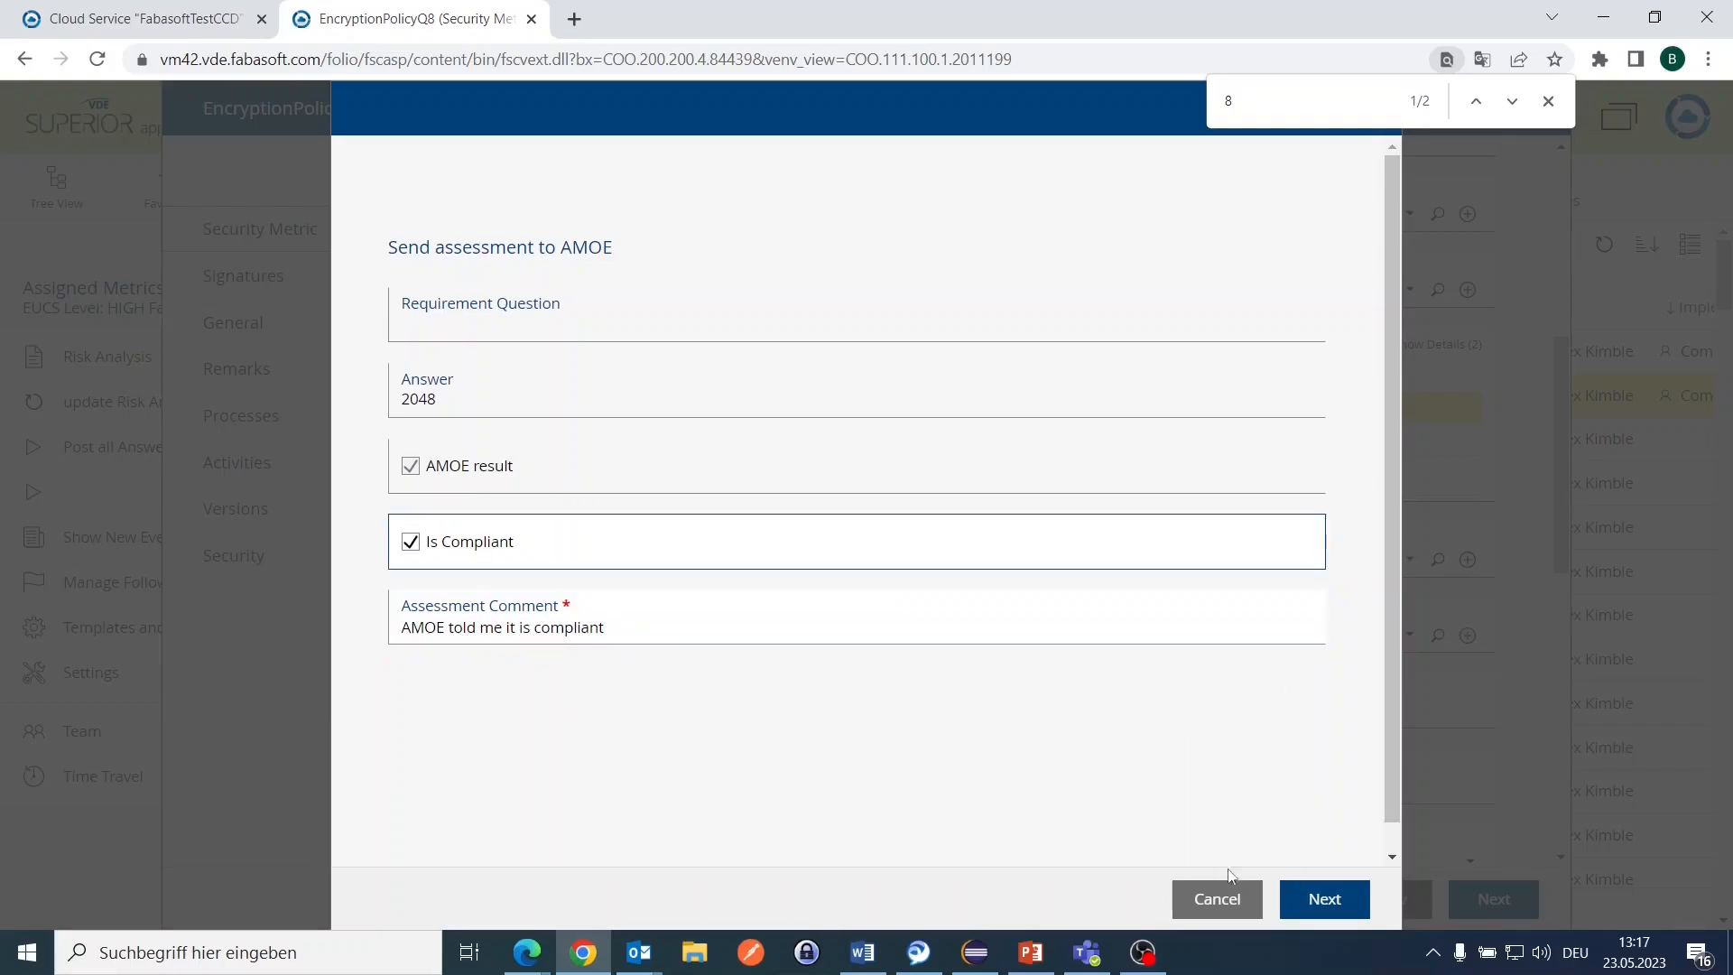
click(1341, 906)
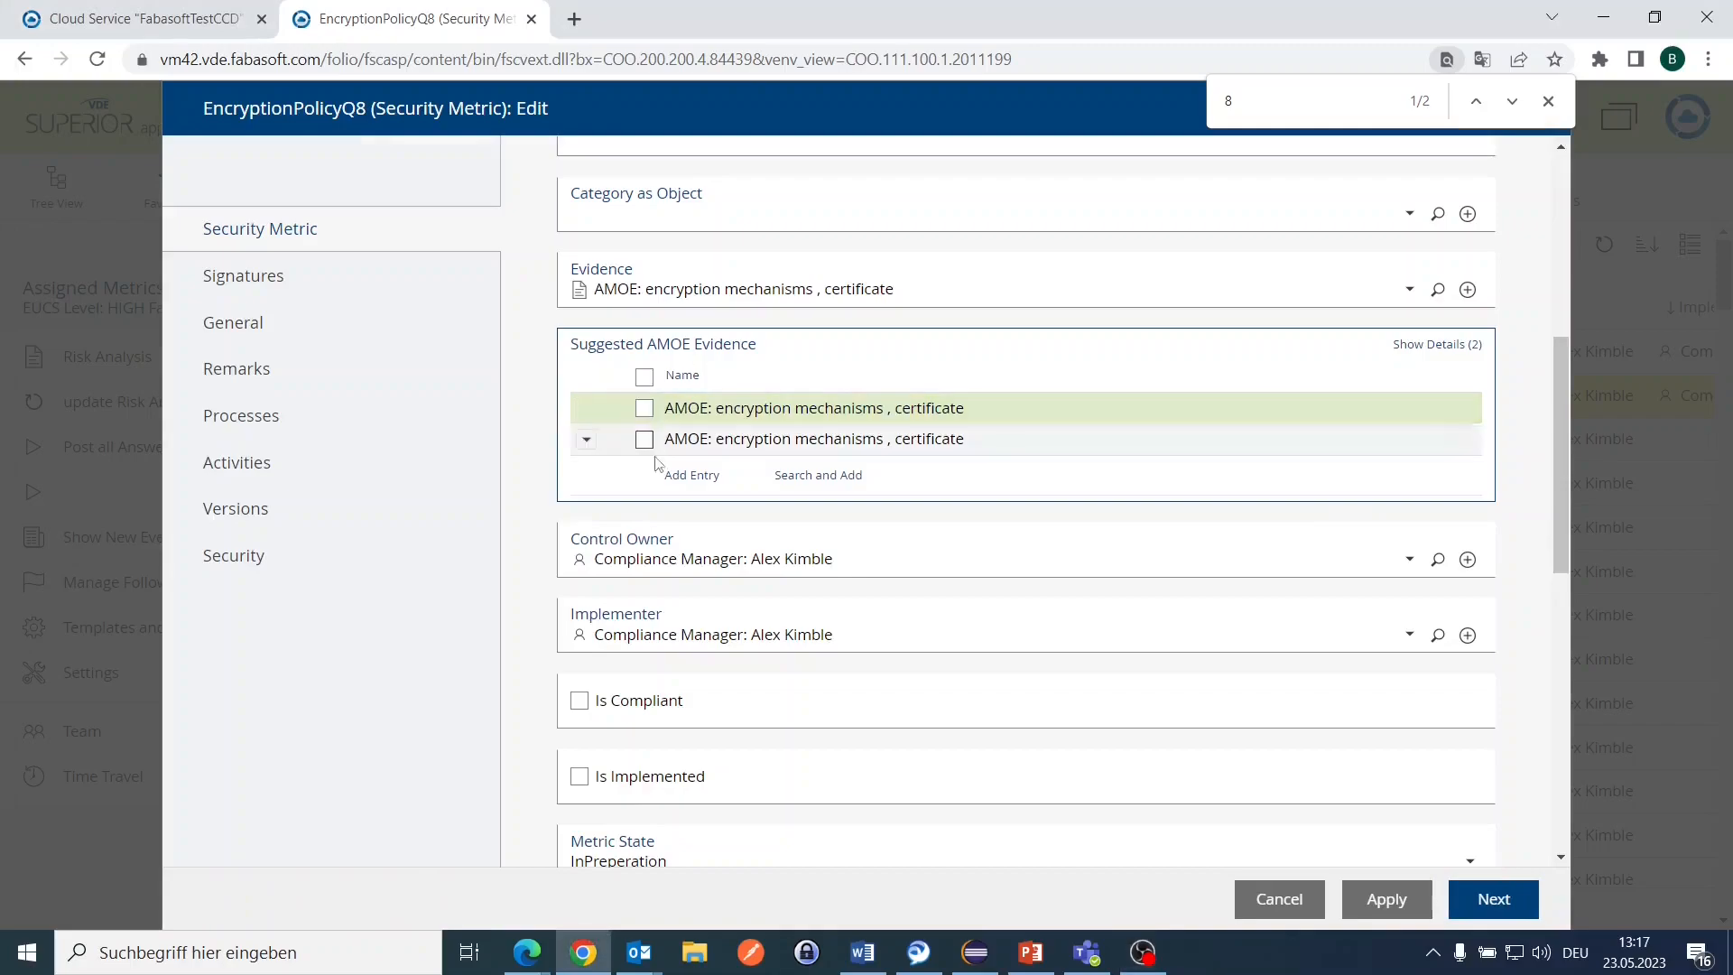
Step: Close the EncryptionPolicyQ8 edit form and choose Confirm Implementation for EncryptionPolicyQ8 in Assigned Metrics
scroll(684, 619, down, 2)
scroll(683, 619, down, 1)
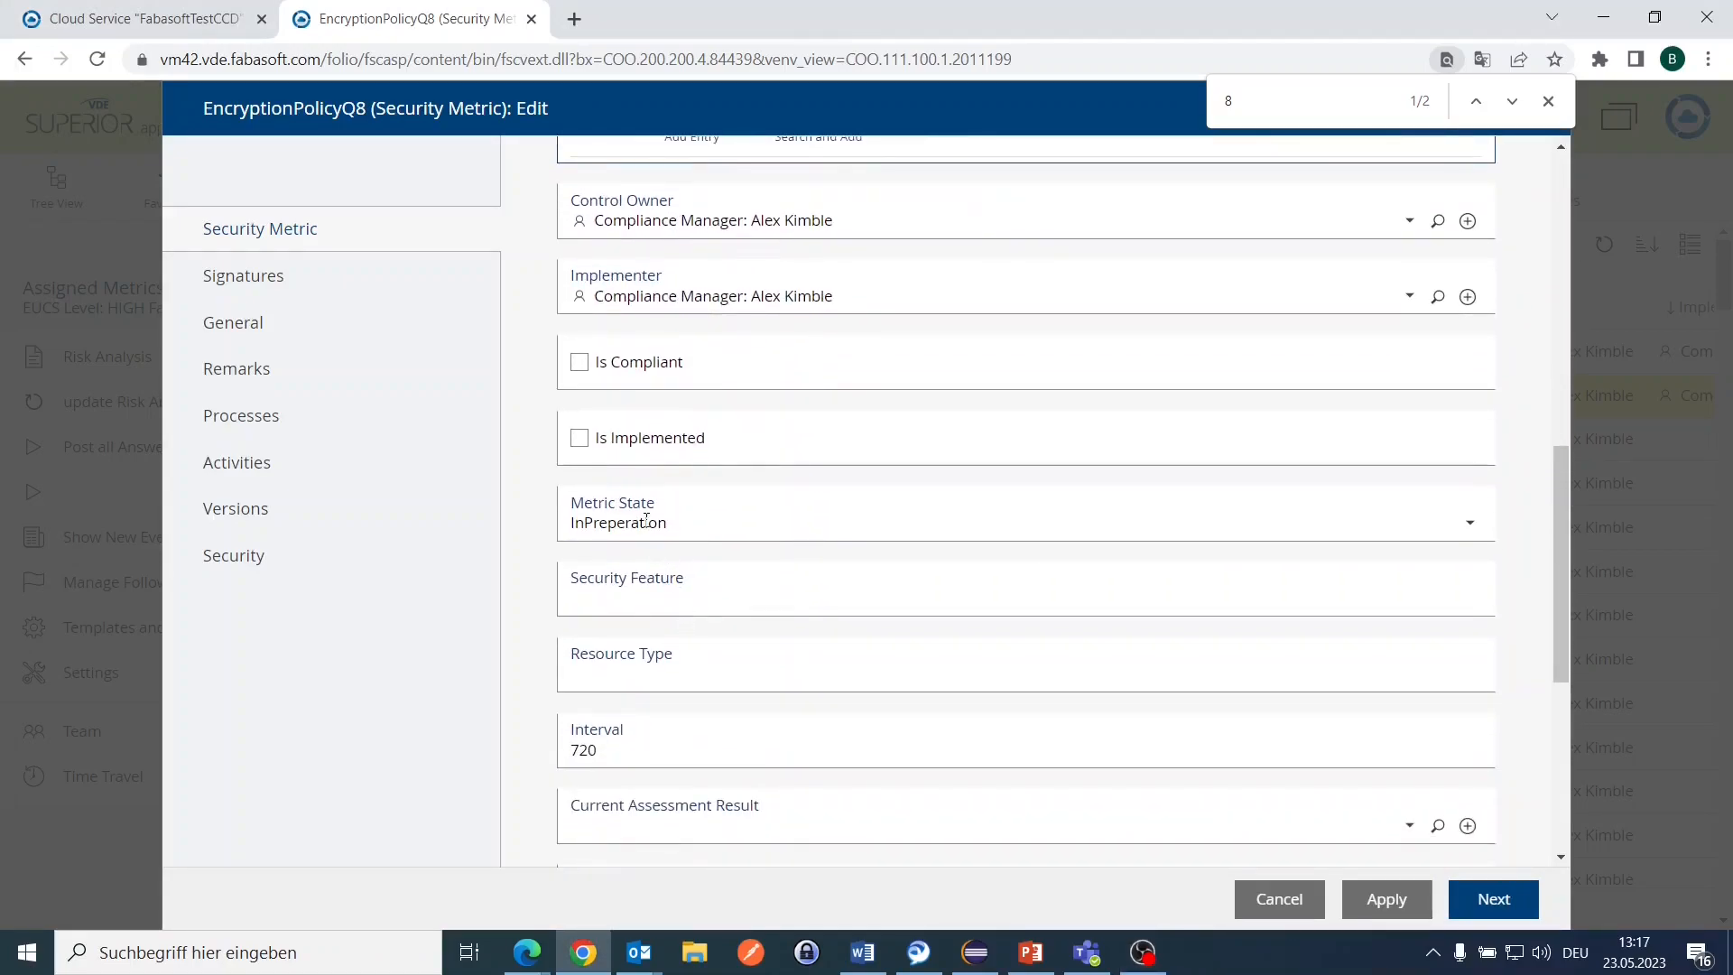
click(1482, 909)
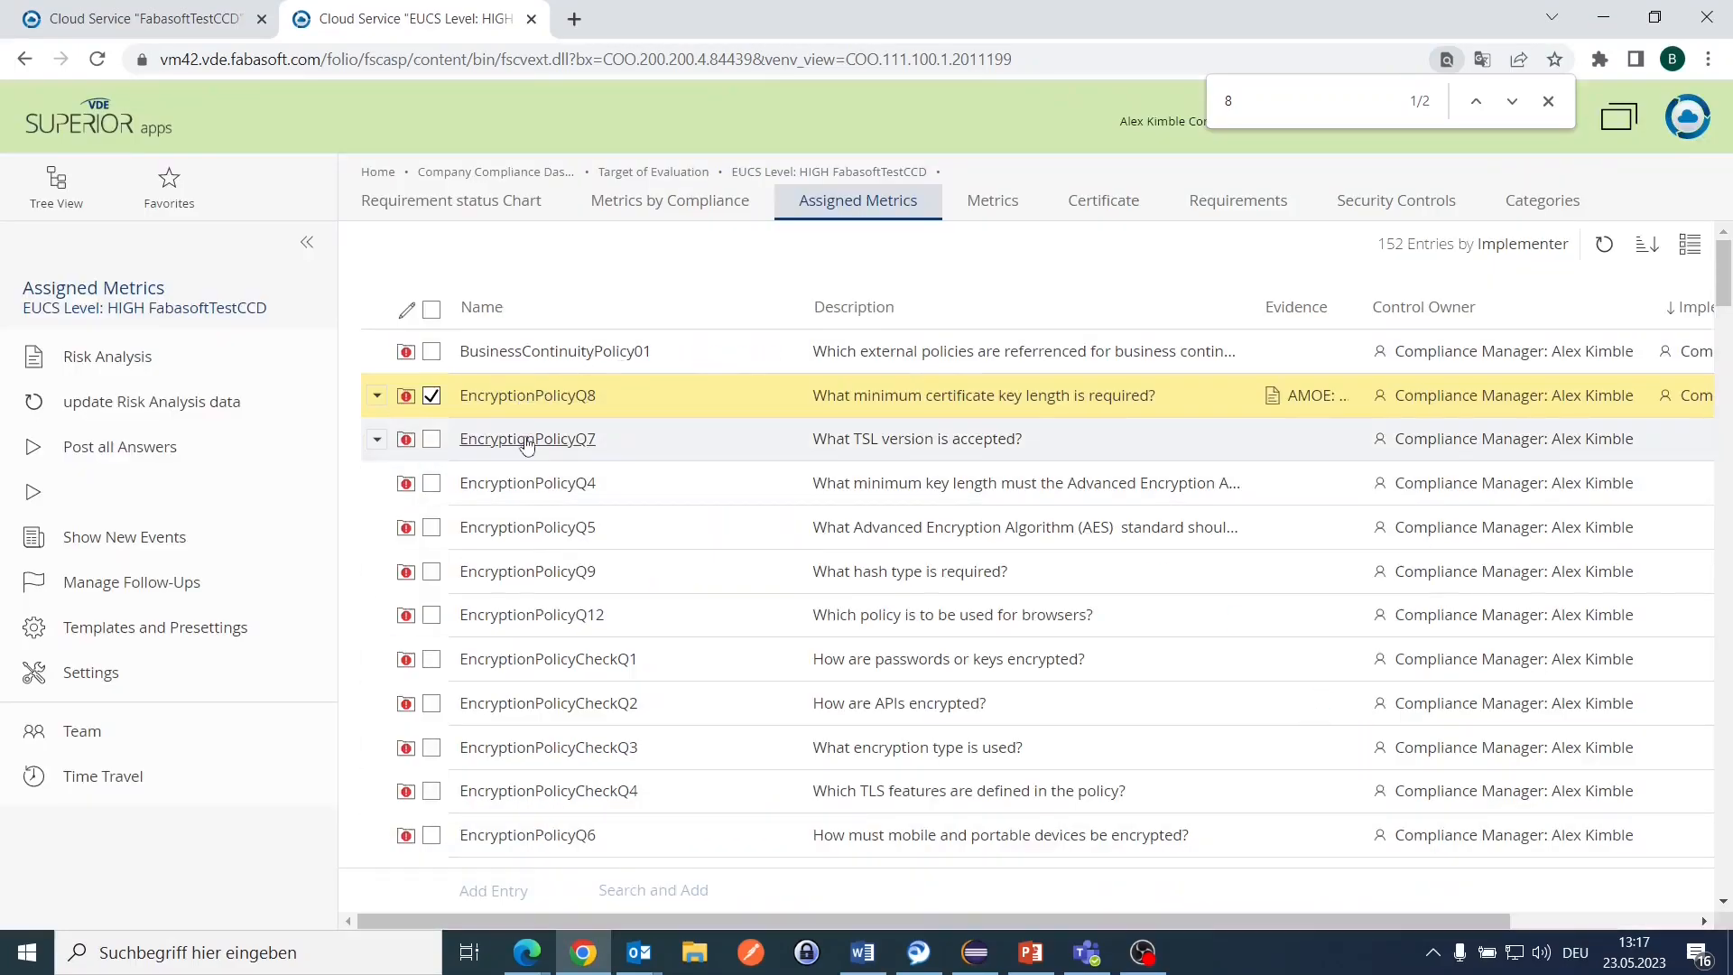
right_click(496, 439)
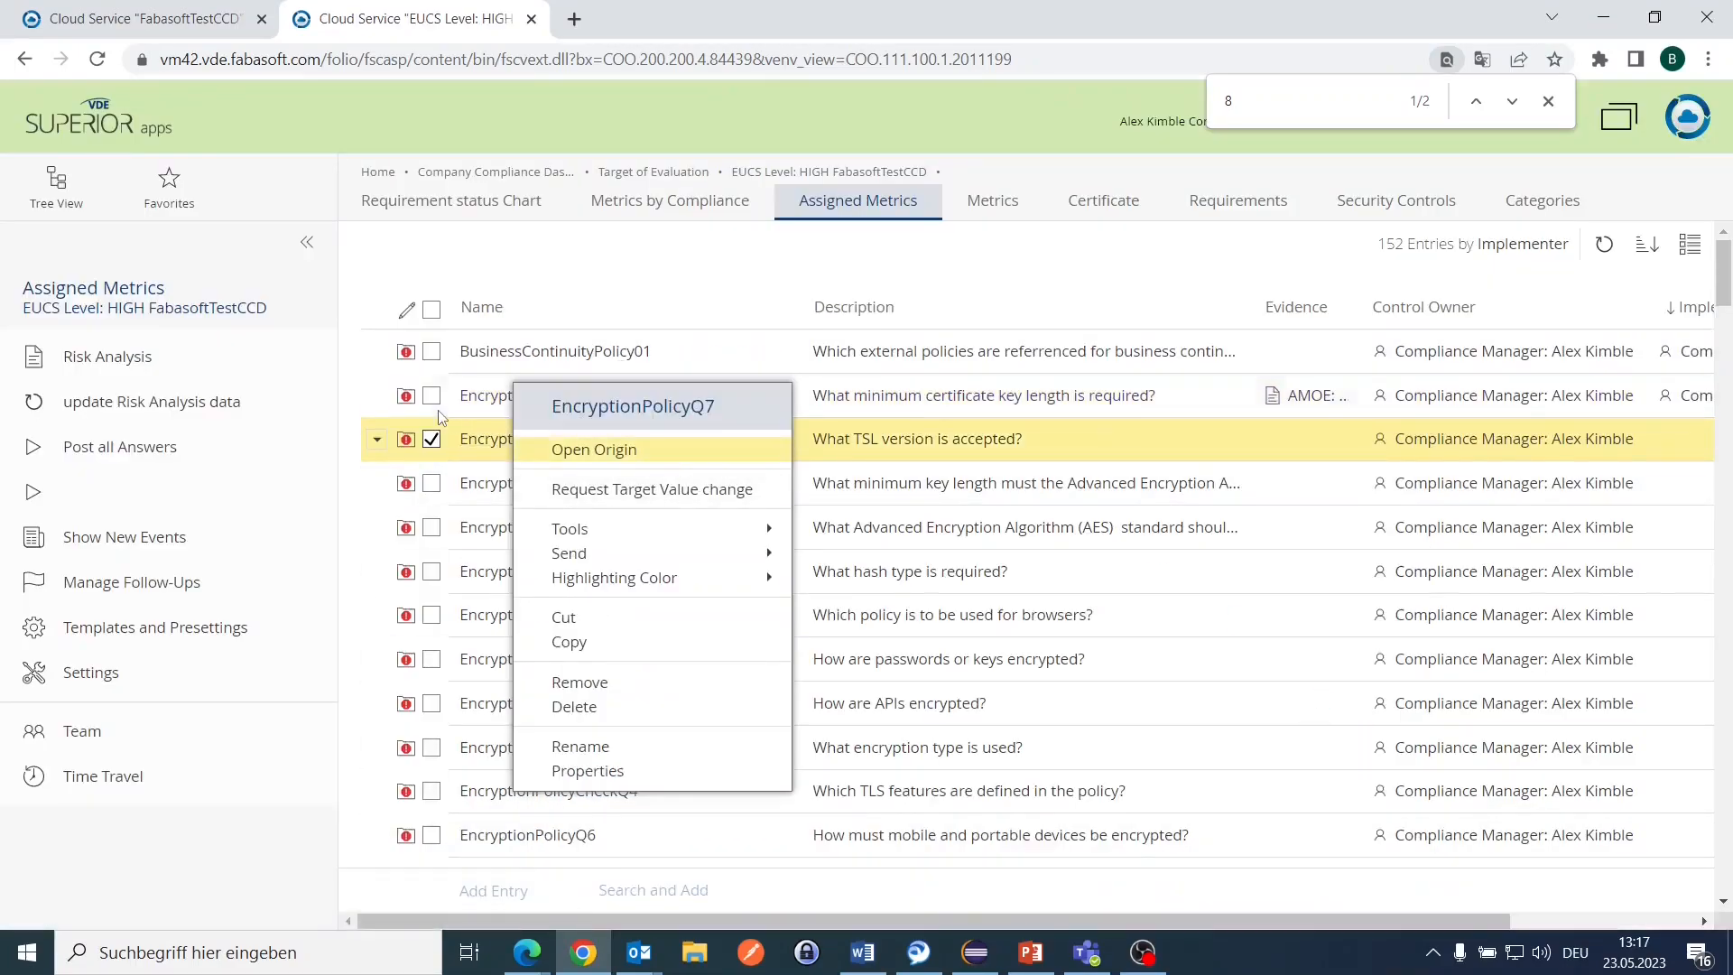
right_click(476, 408)
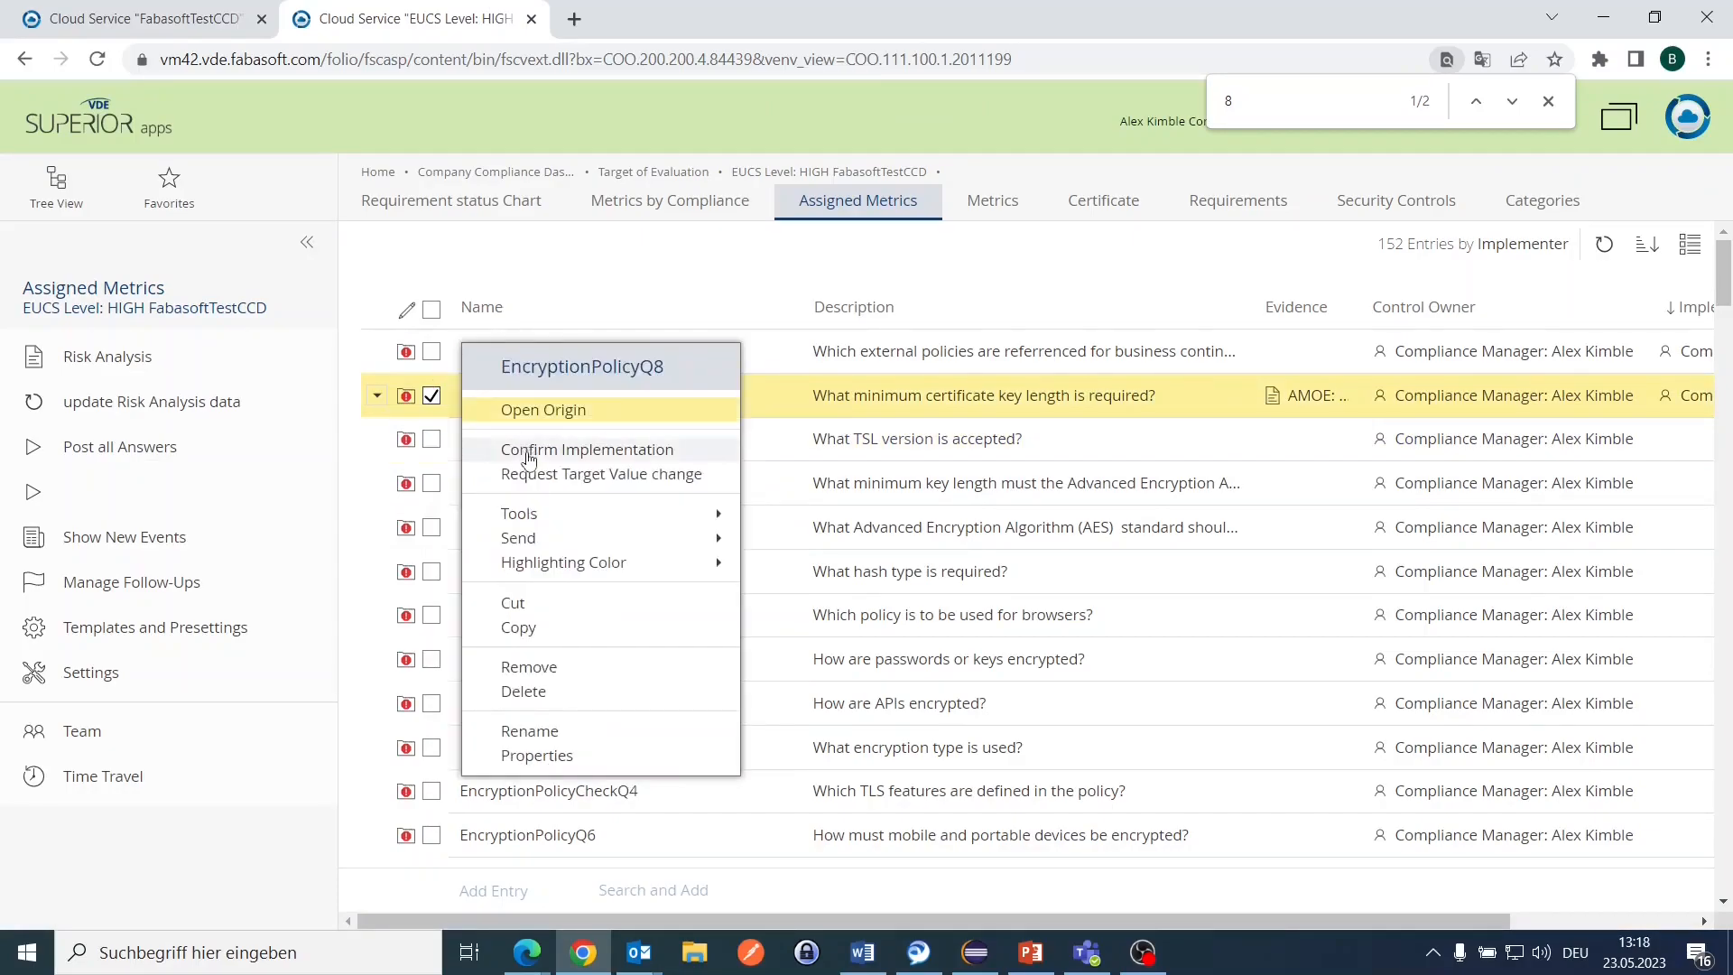
click(530, 451)
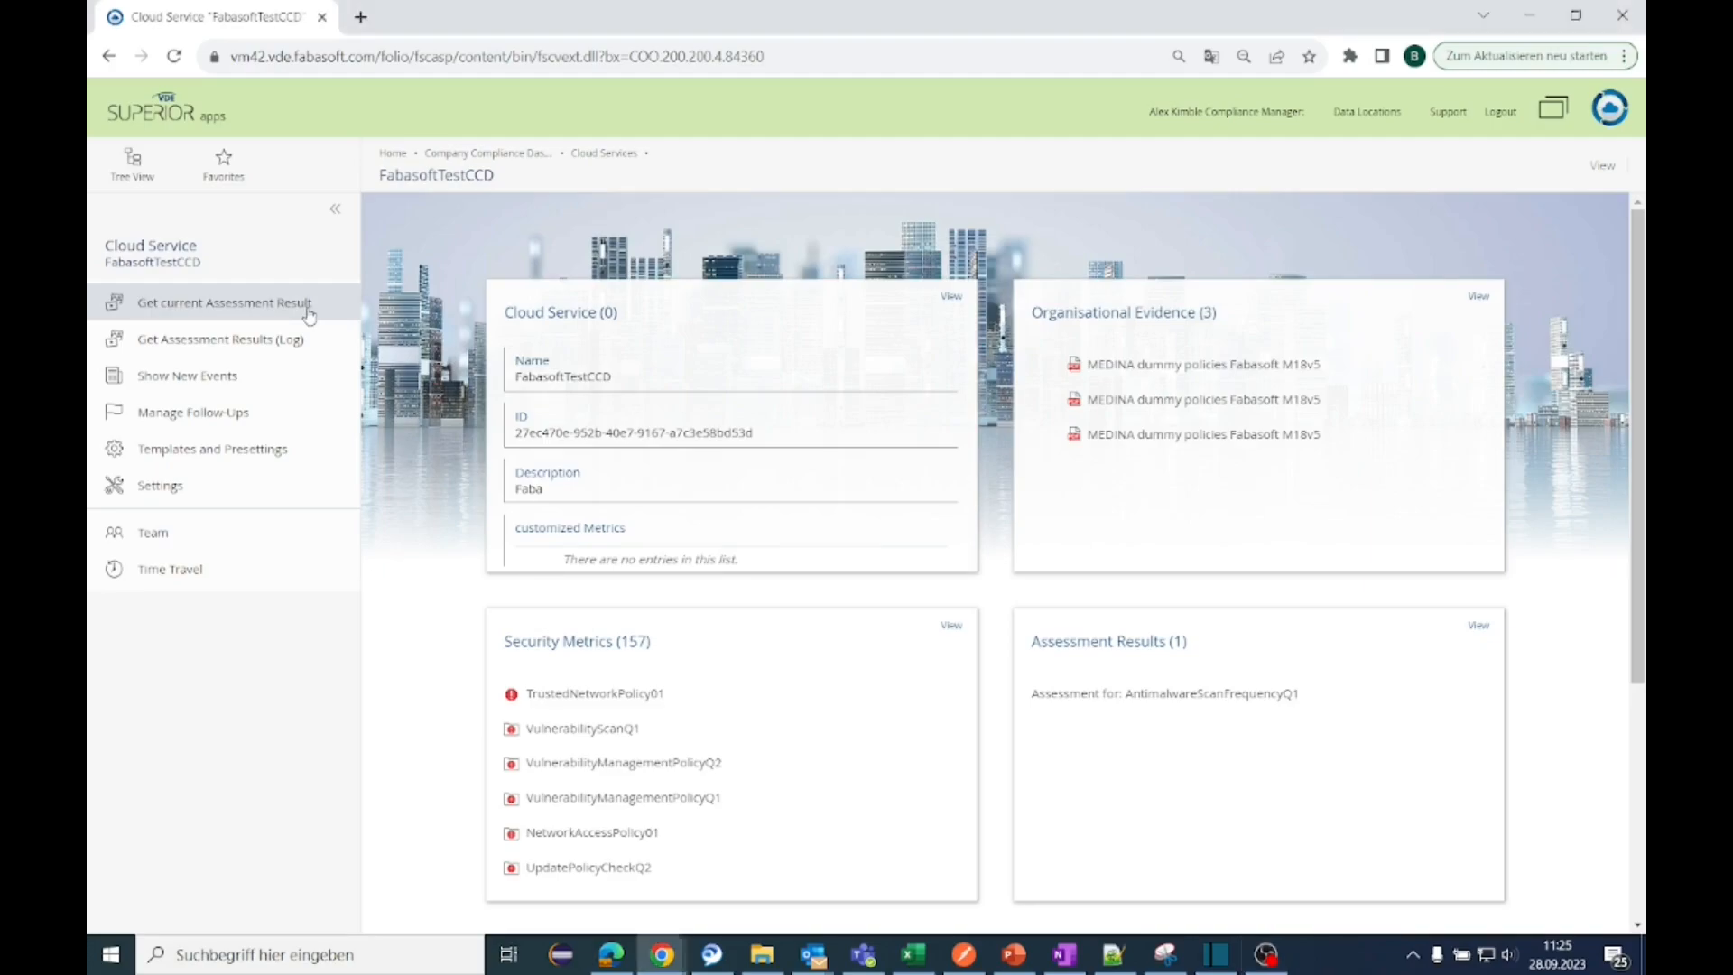
Step: Get the current assessment results, list them, collapse PolicyDocument and open NumberOfThreatsFound
click(306, 306)
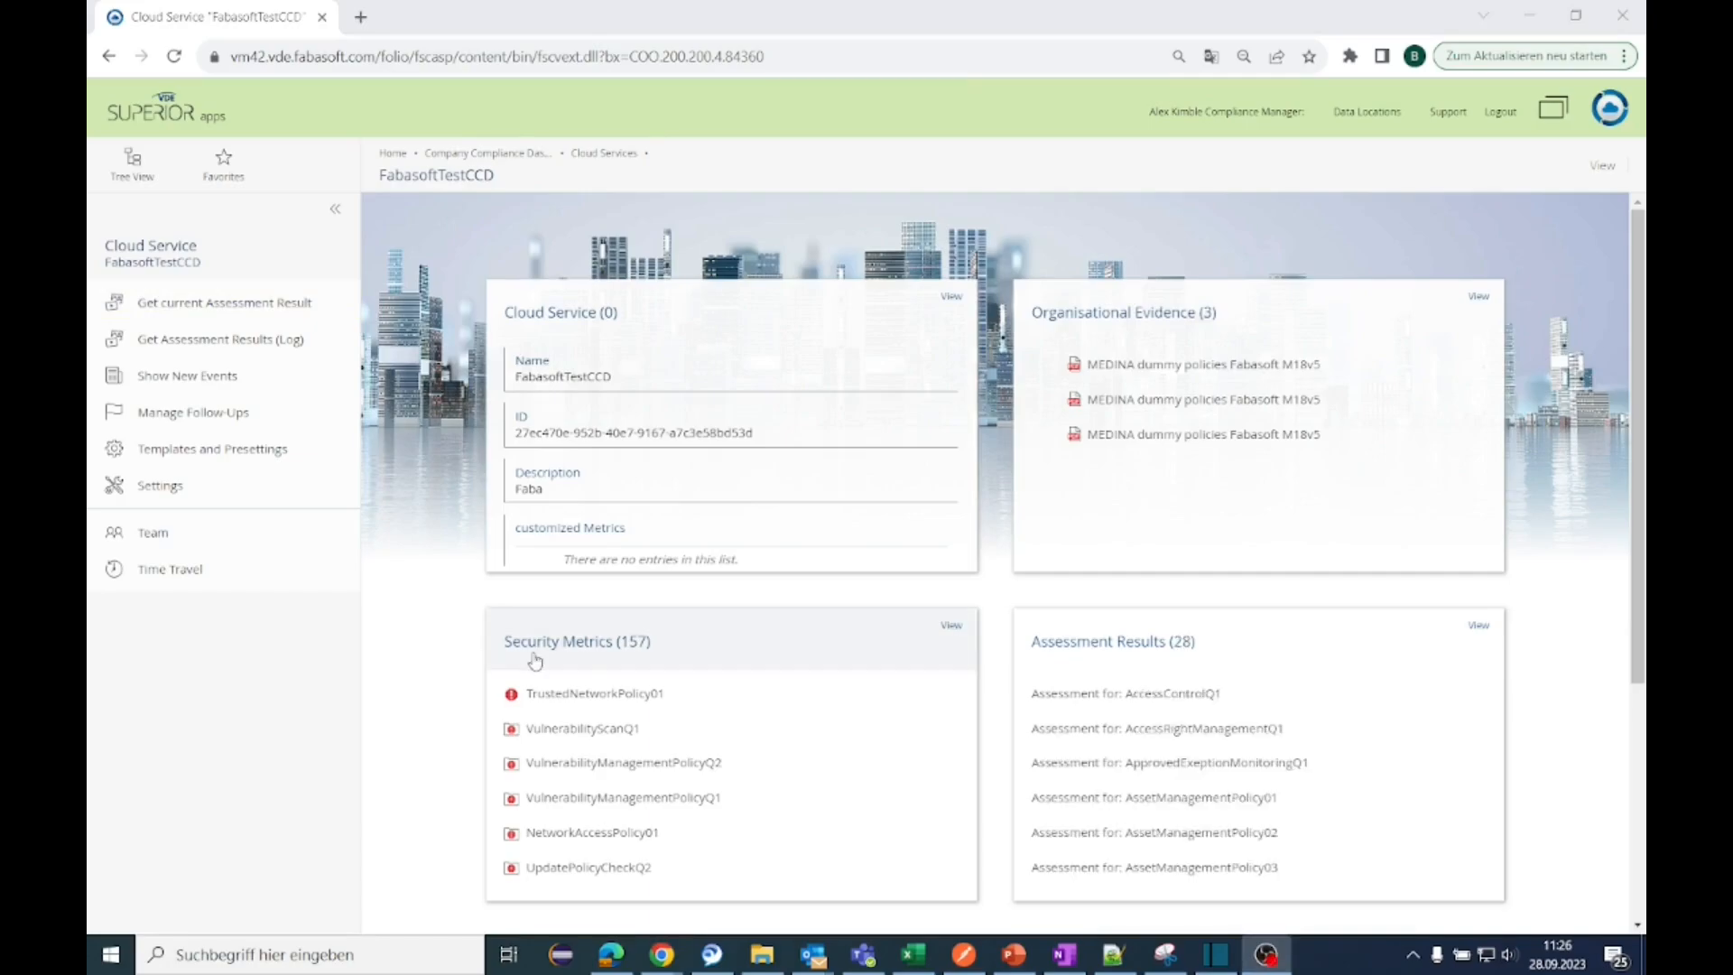
click(1092, 655)
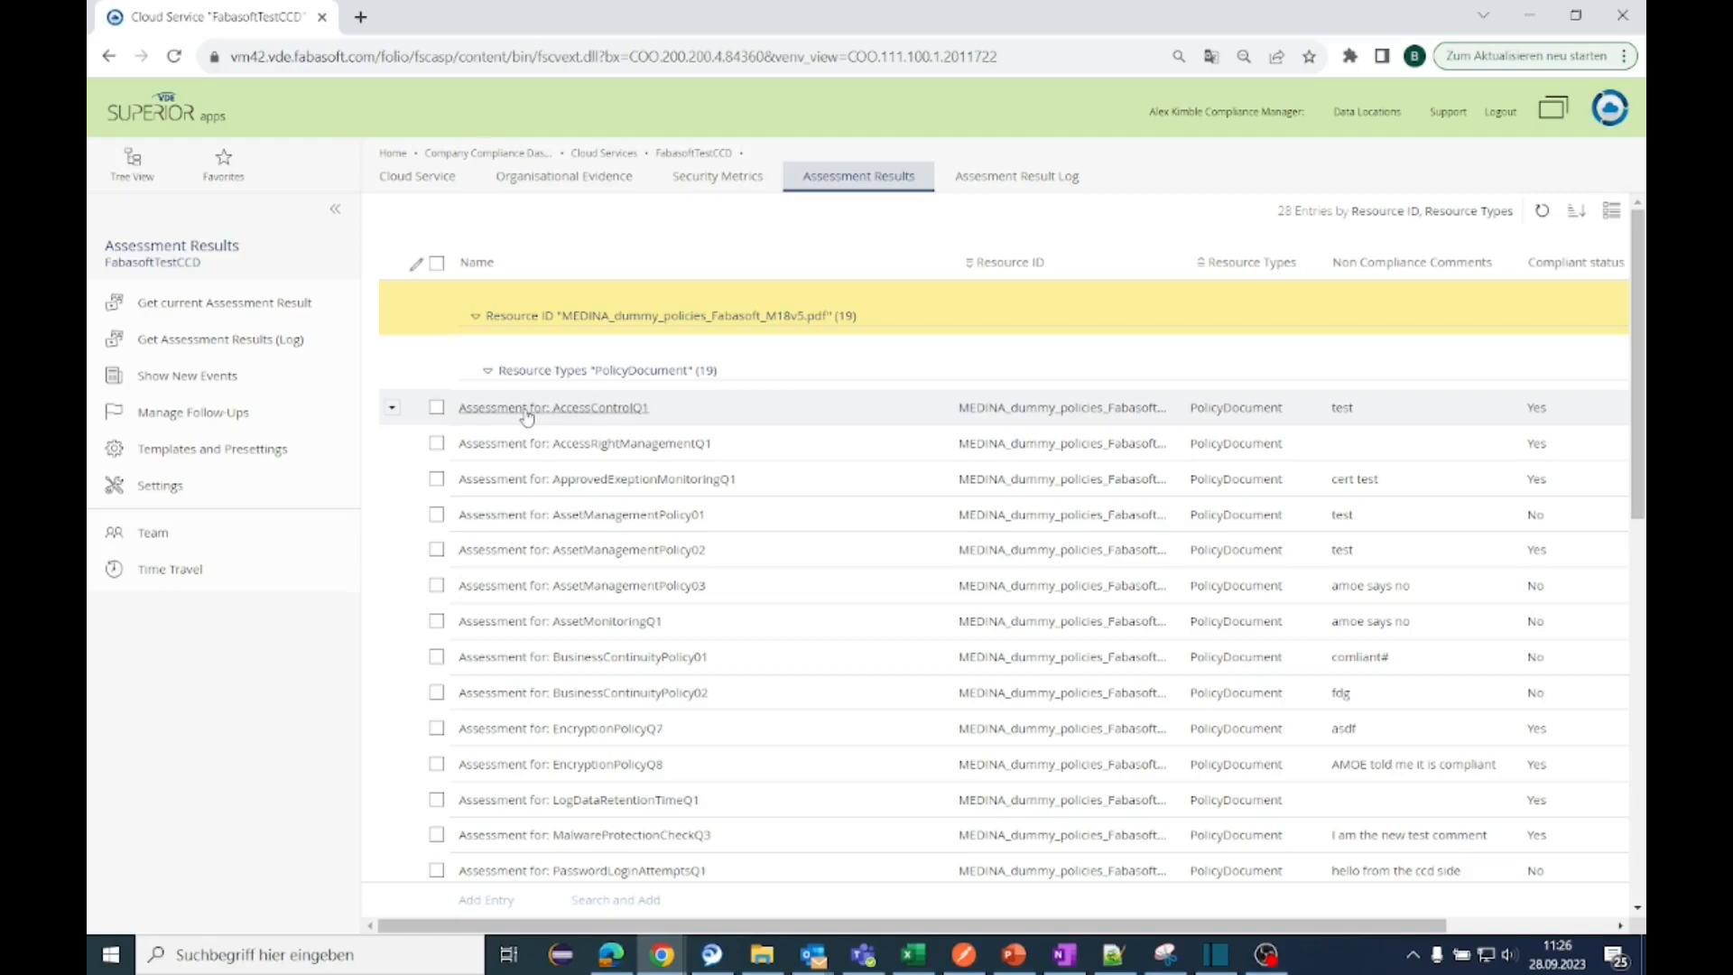
click(488, 371)
click(647, 719)
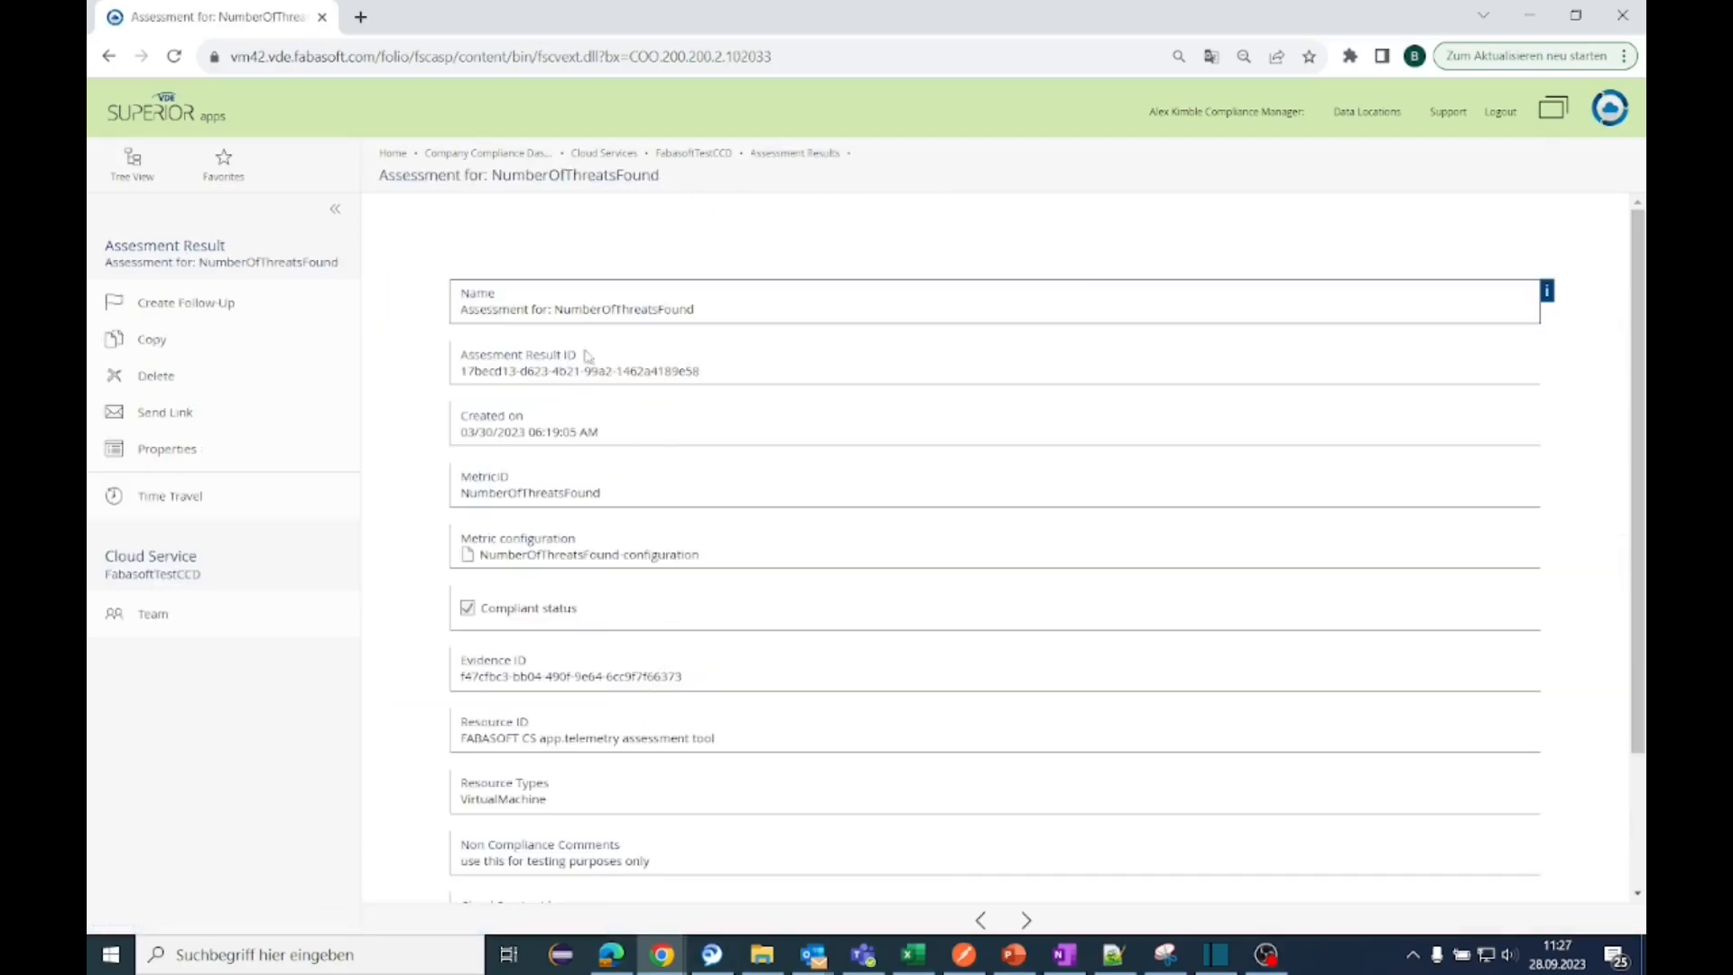
Step: Open the properties of NumberOfThreatsFound's linked metric and apply them unchanged
scroll(588, 355, down, 2)
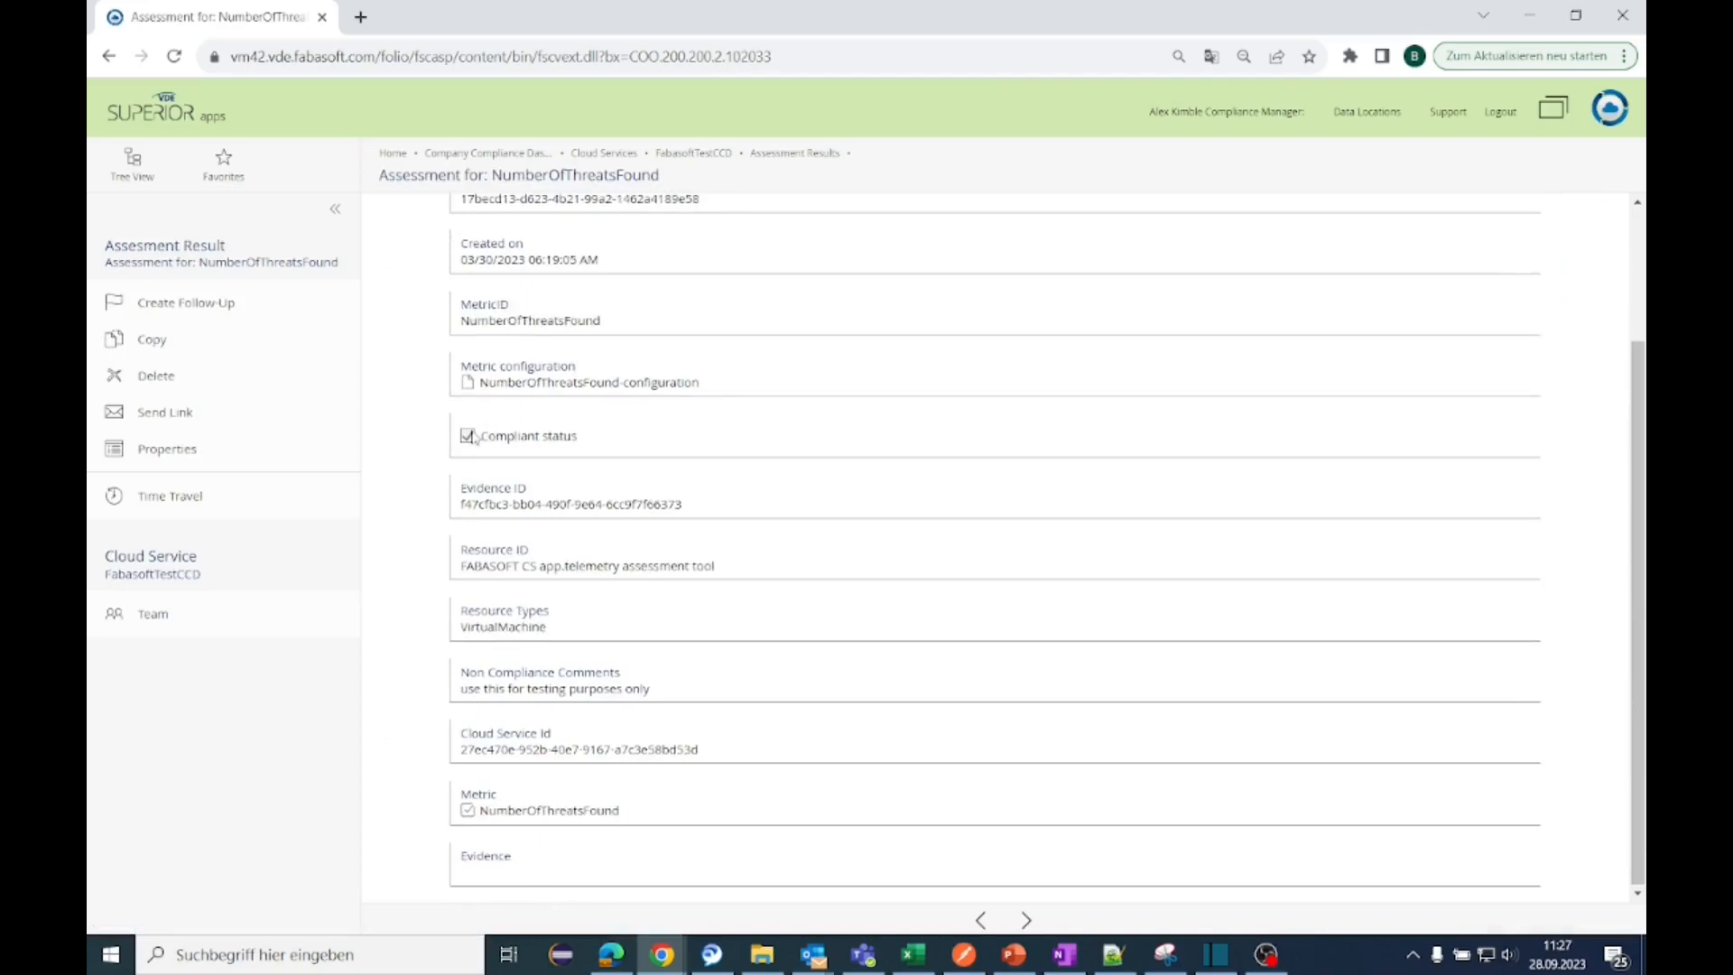
right_click(534, 814)
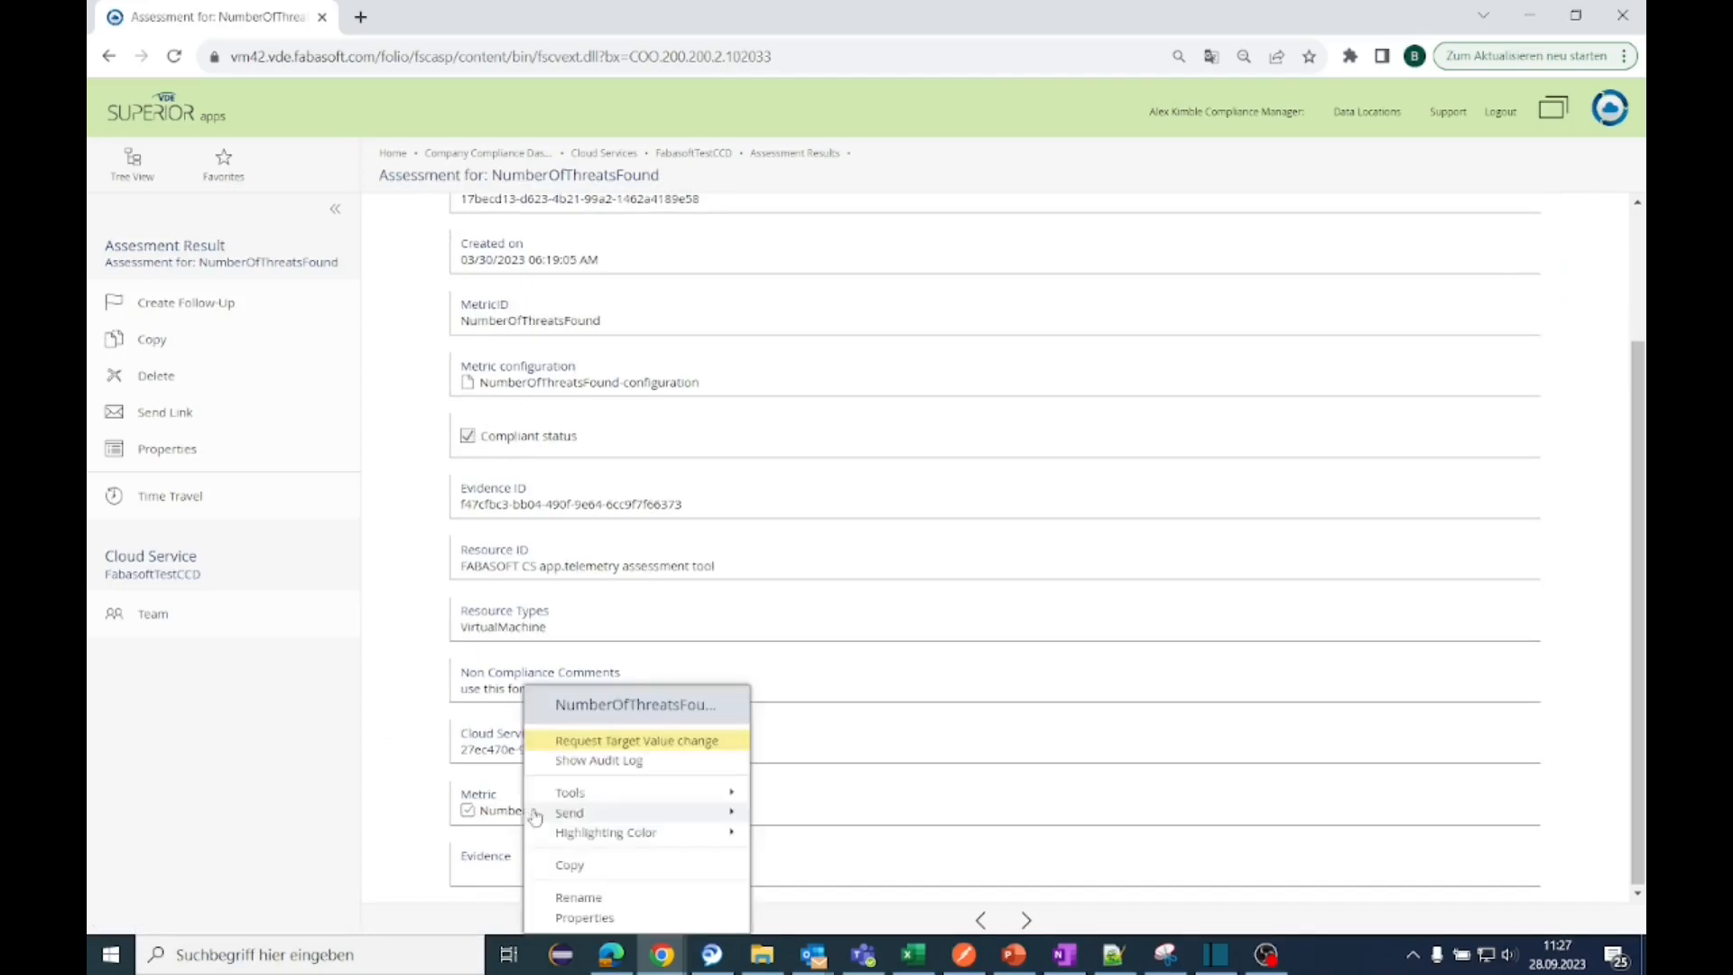
click(636, 916)
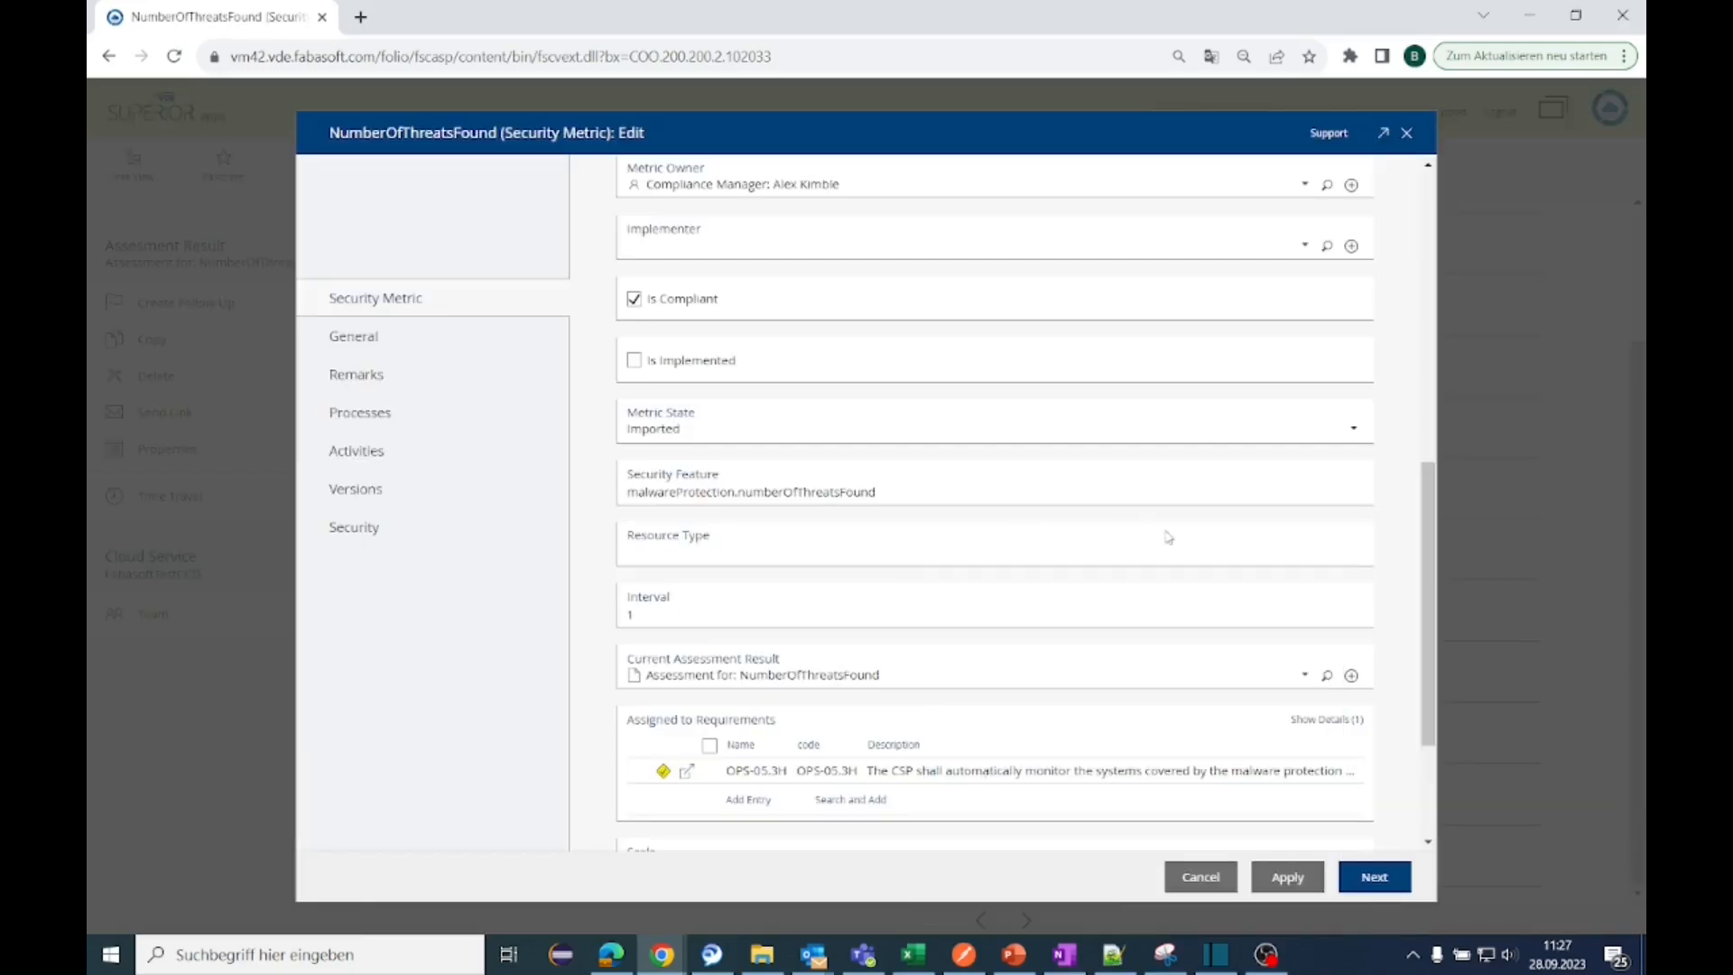
click(1254, 880)
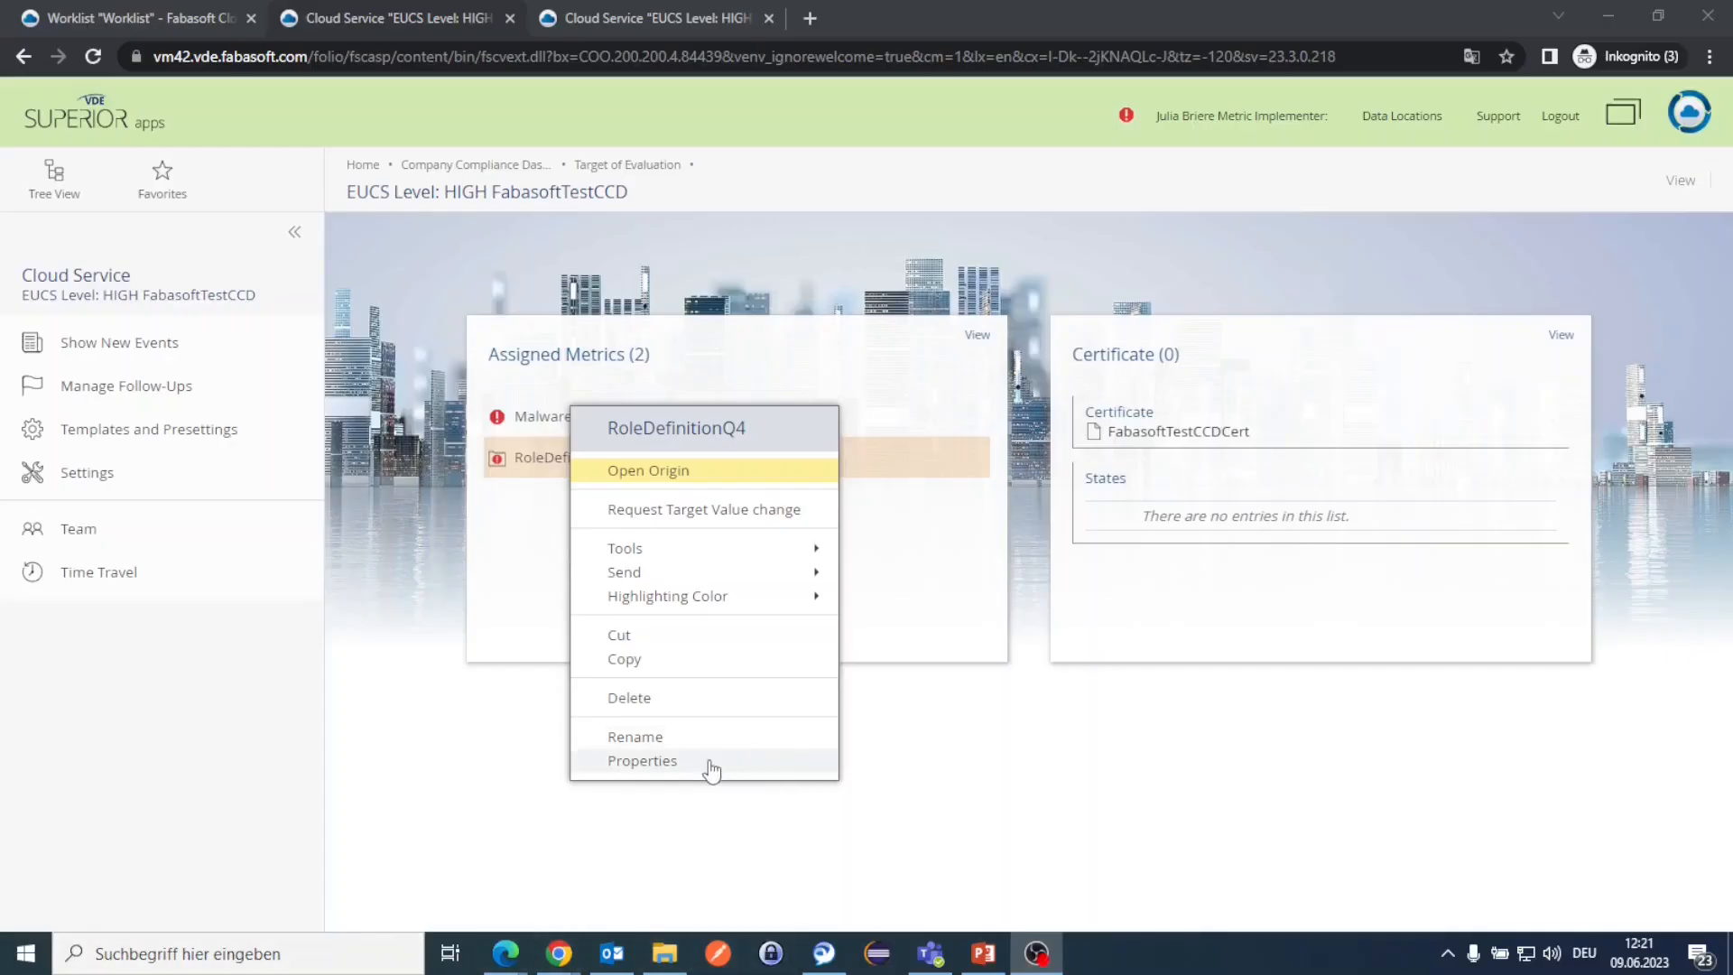
Step: Open RoleDefinitionQ4's properties and scroll to its owner, implementer and Metric State fields
click(712, 762)
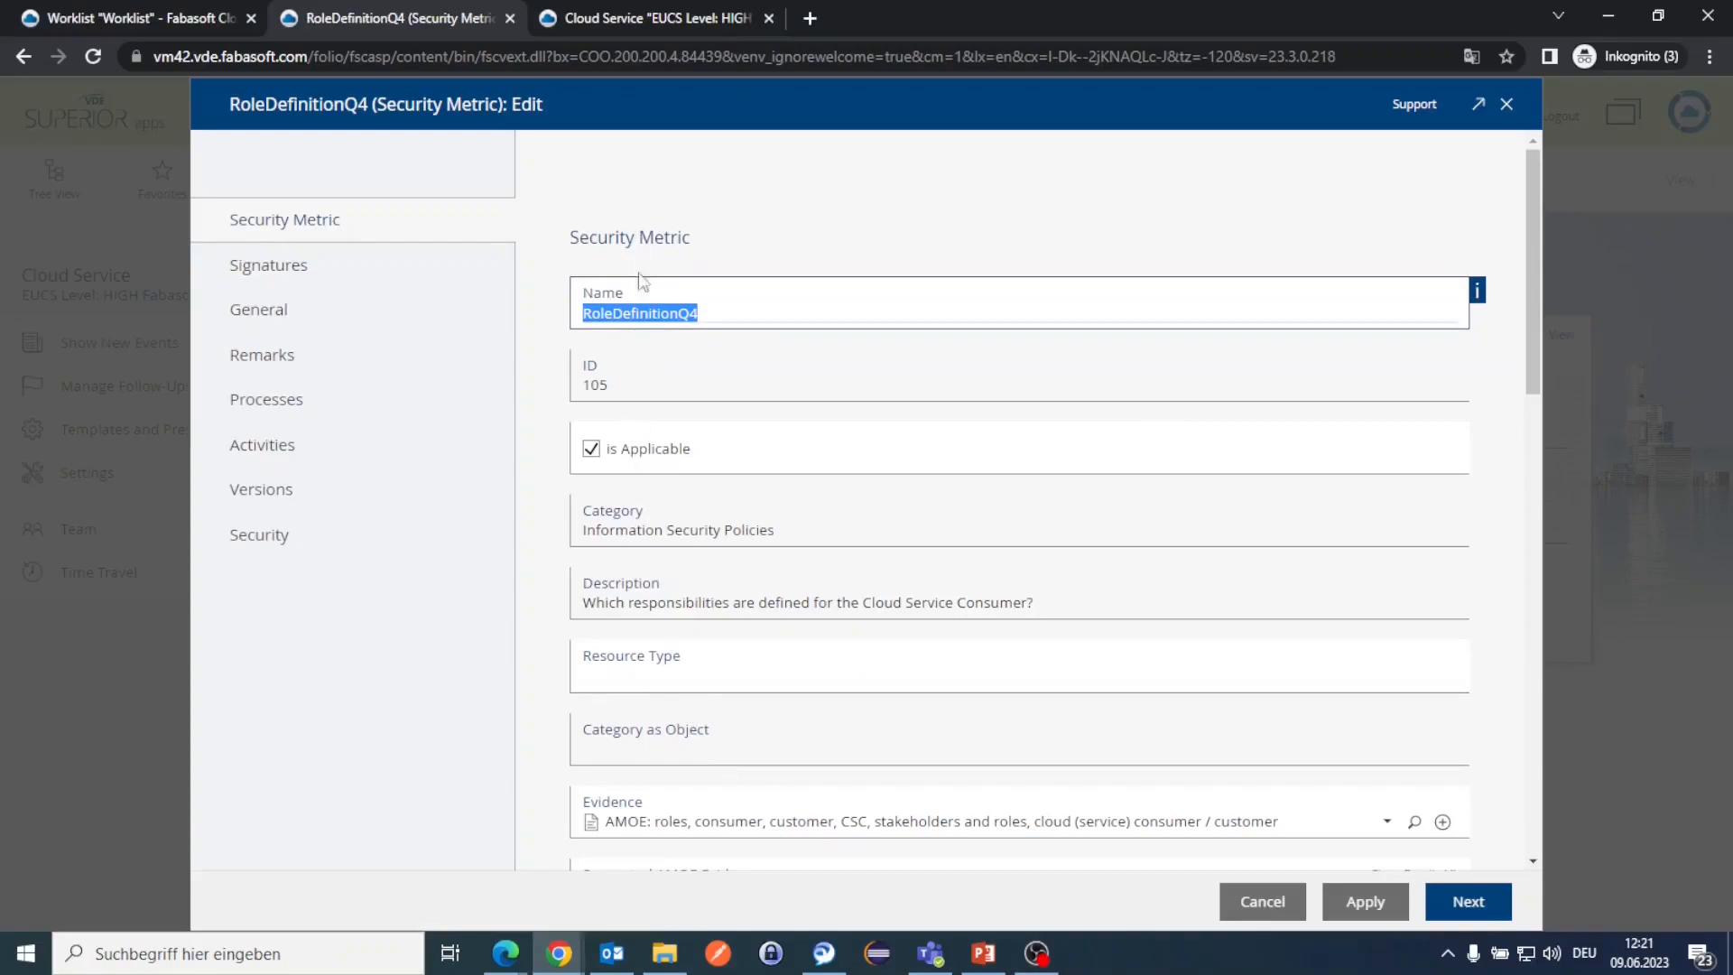
scroll(596, 438, down, 7)
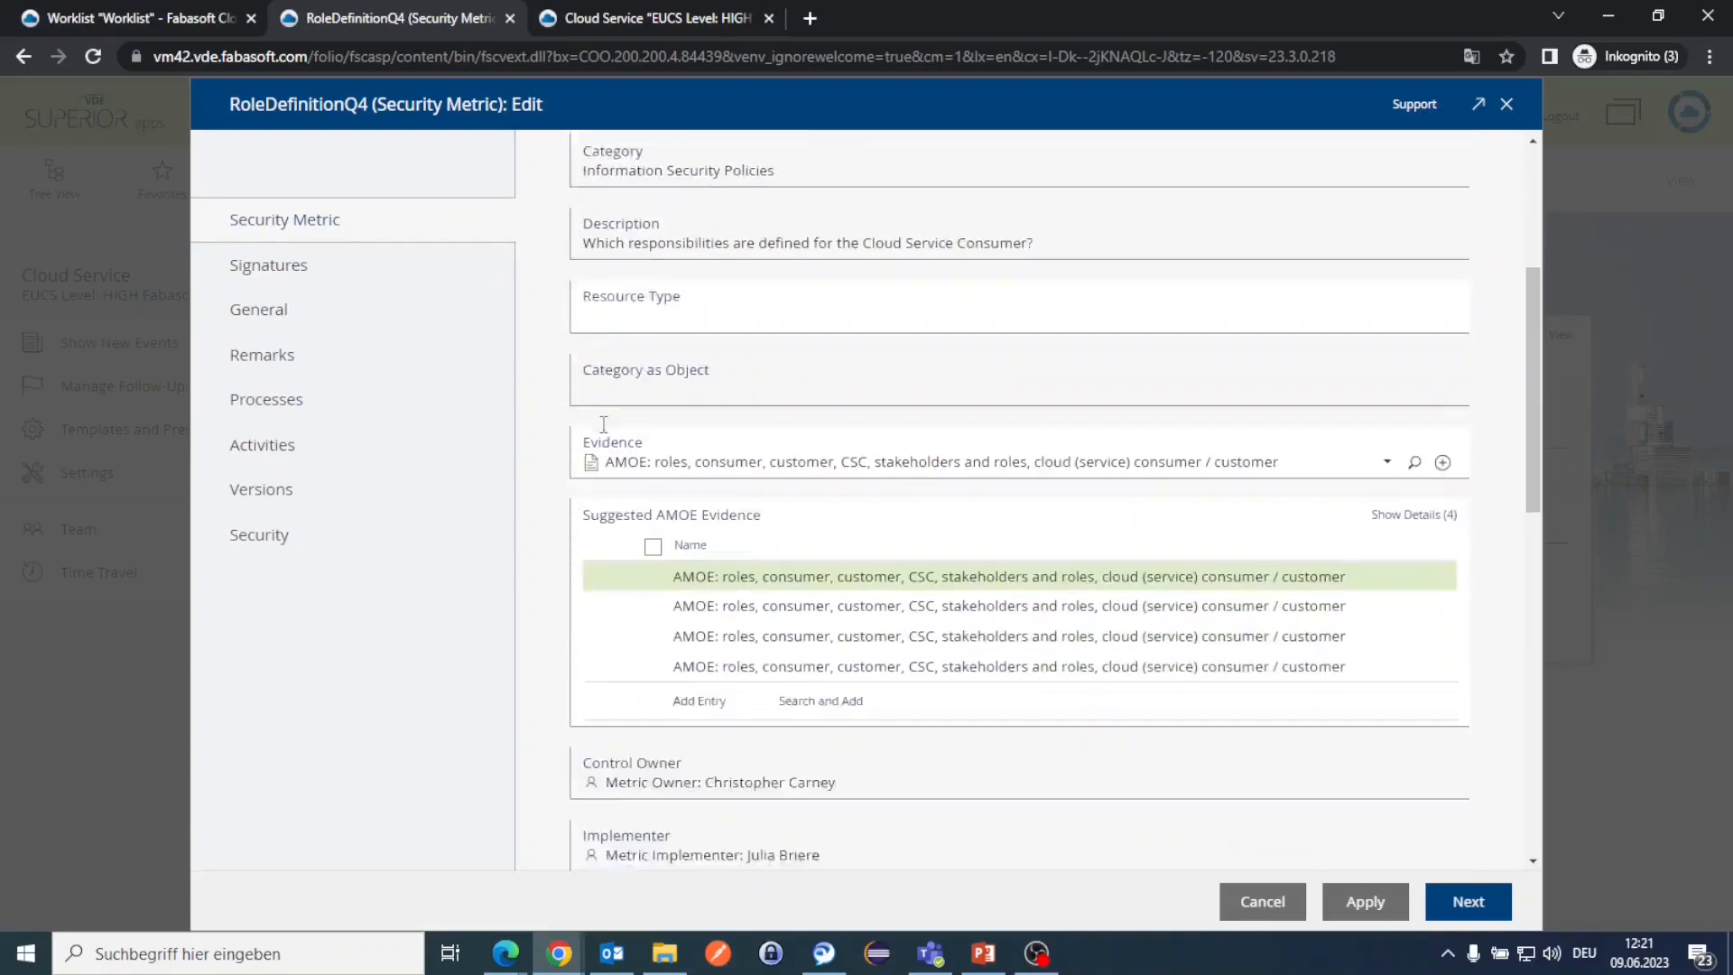
scroll(594, 443, down, 1)
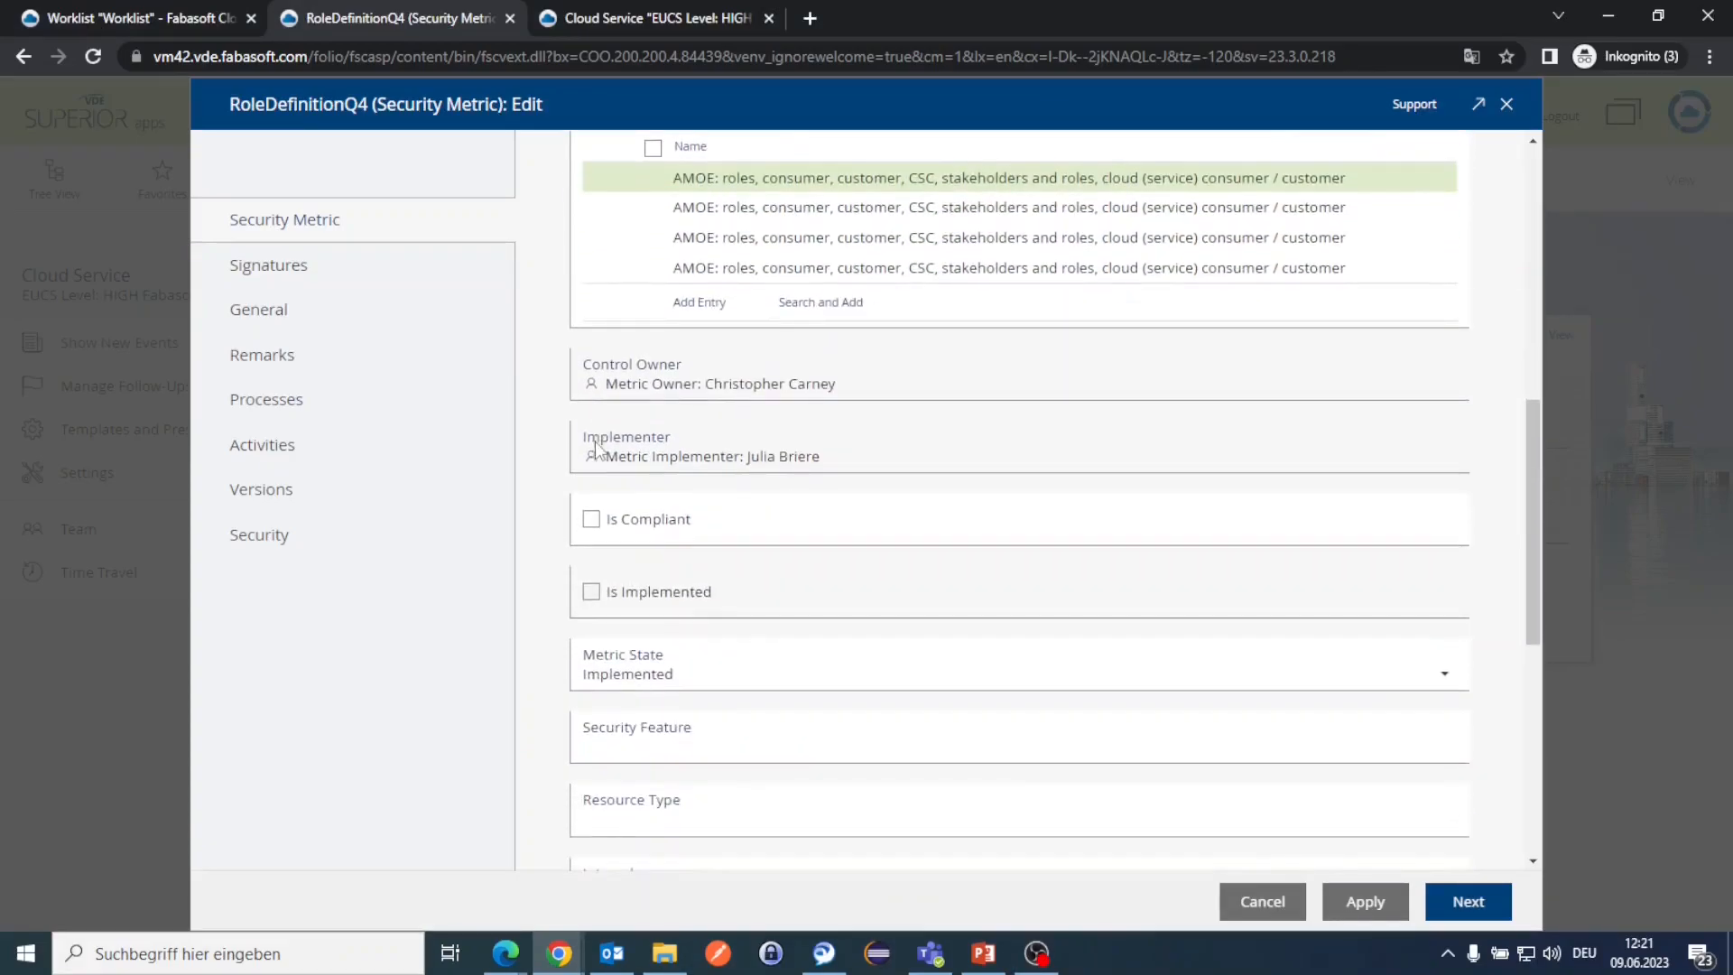
click(681, 467)
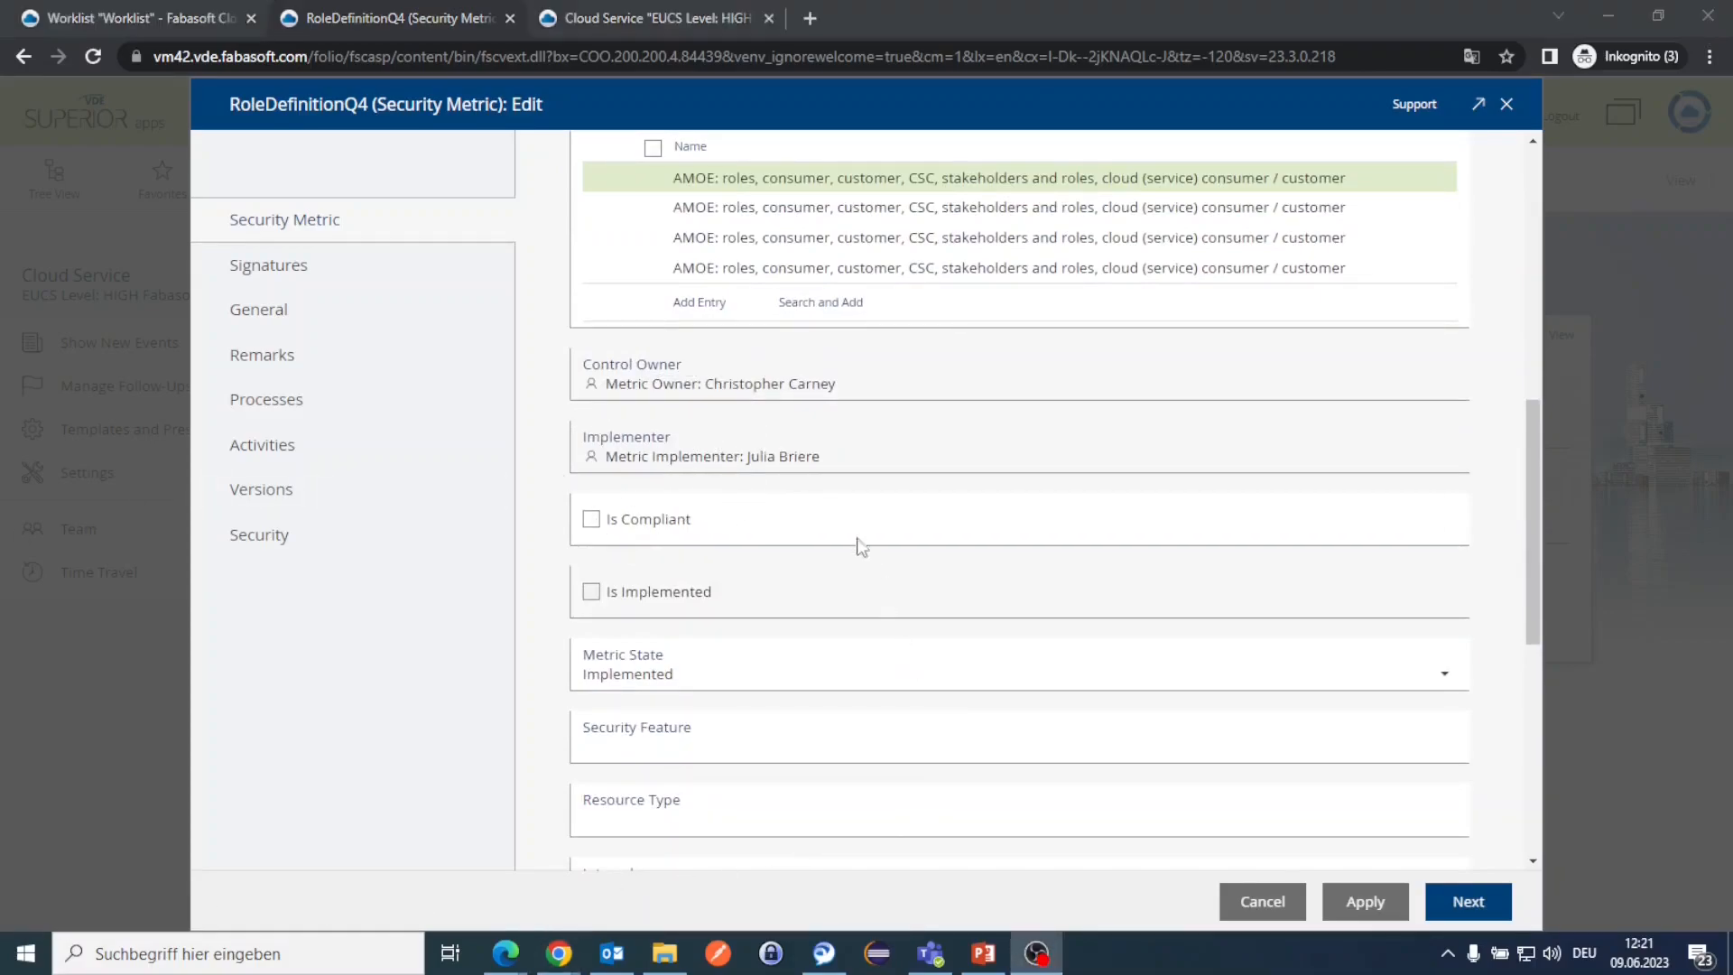
key(ctrl)
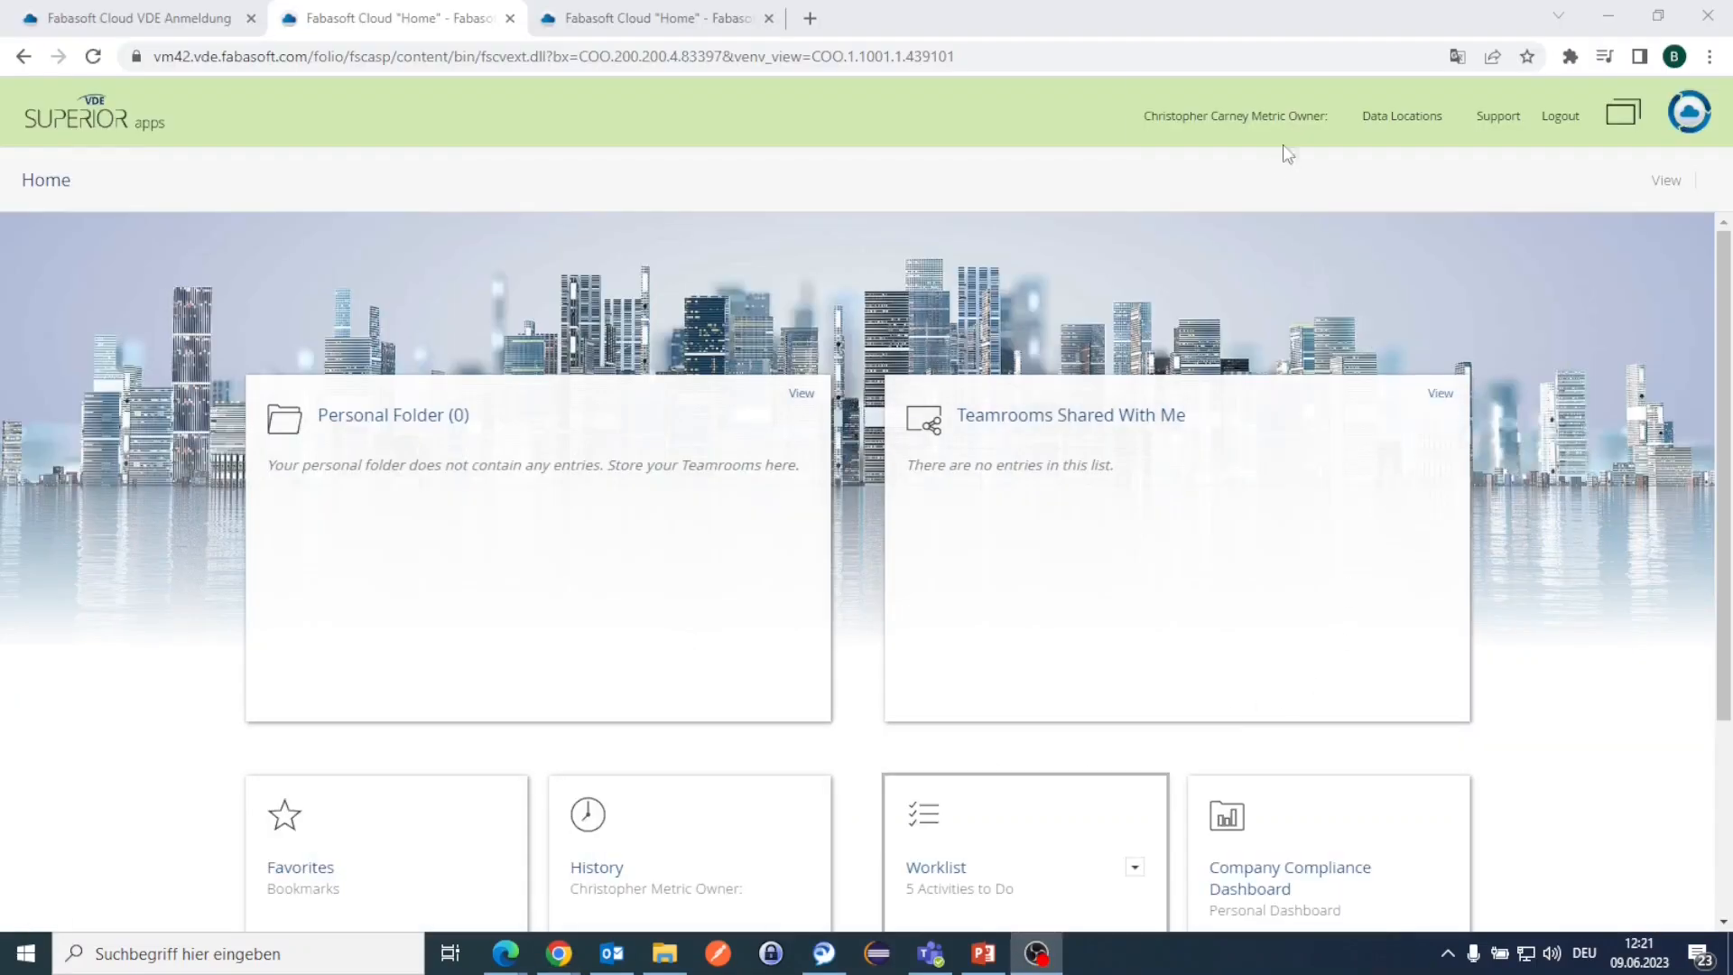
key(ctrl)
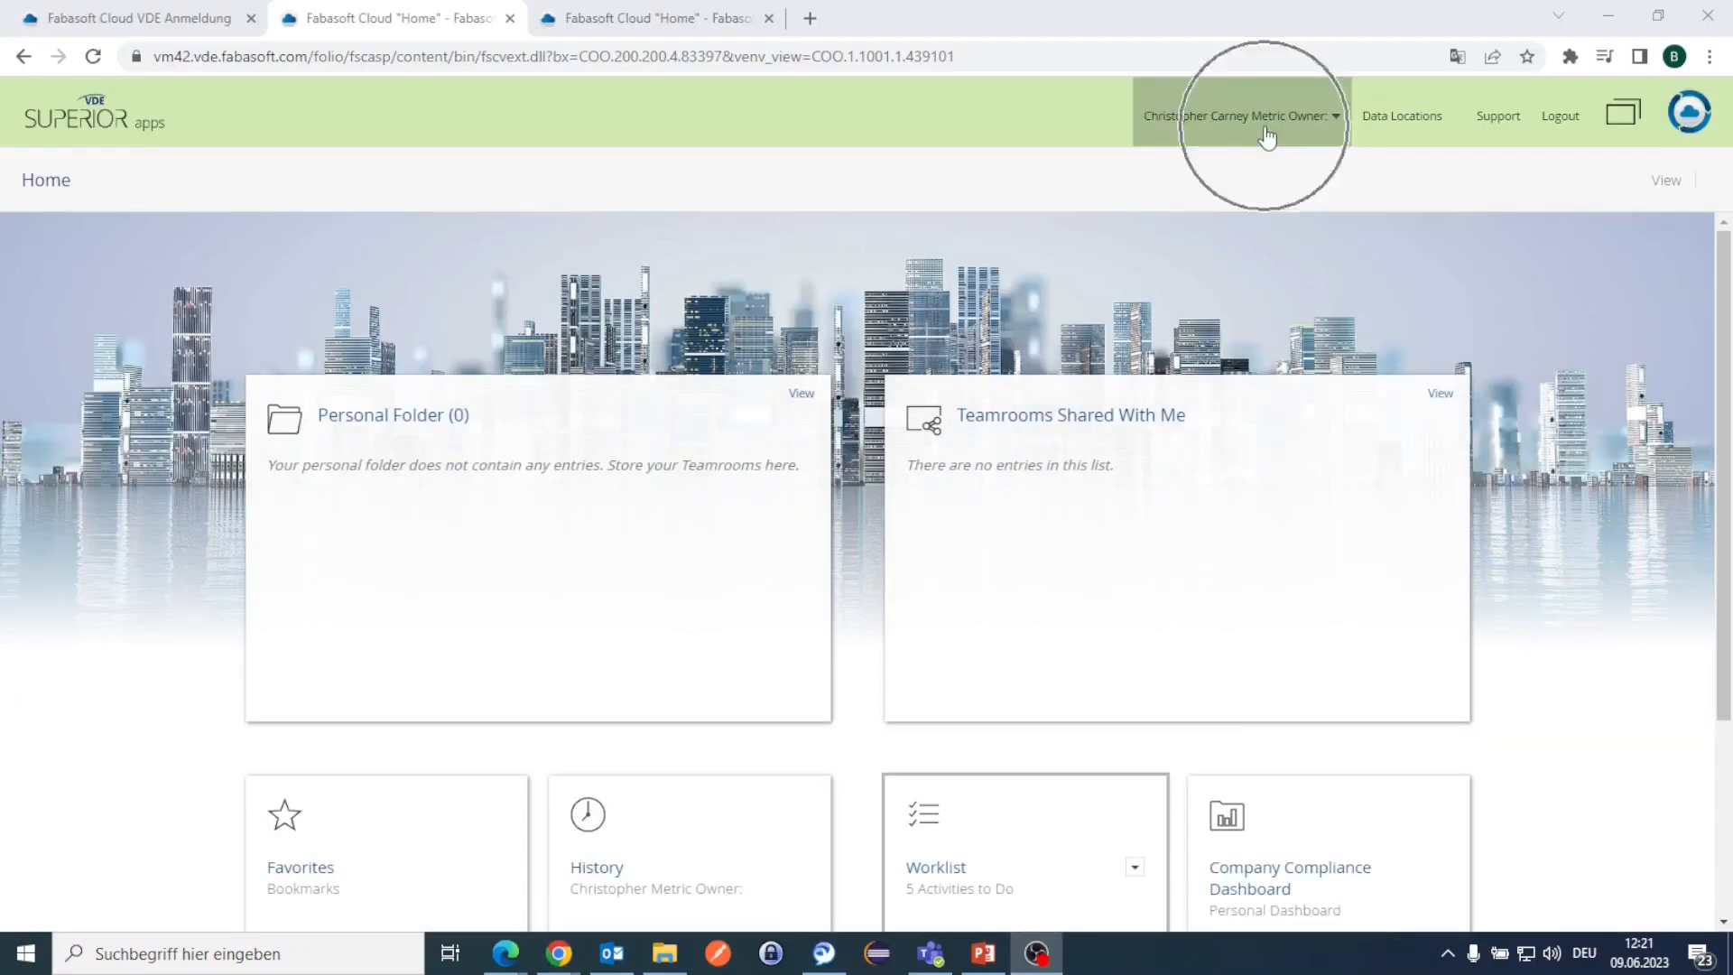
Step: Review RoleDefinitionQ4 from its worklist task, then accept and sign its implementation release
scroll(1199, 472, down, 3)
click(1006, 572)
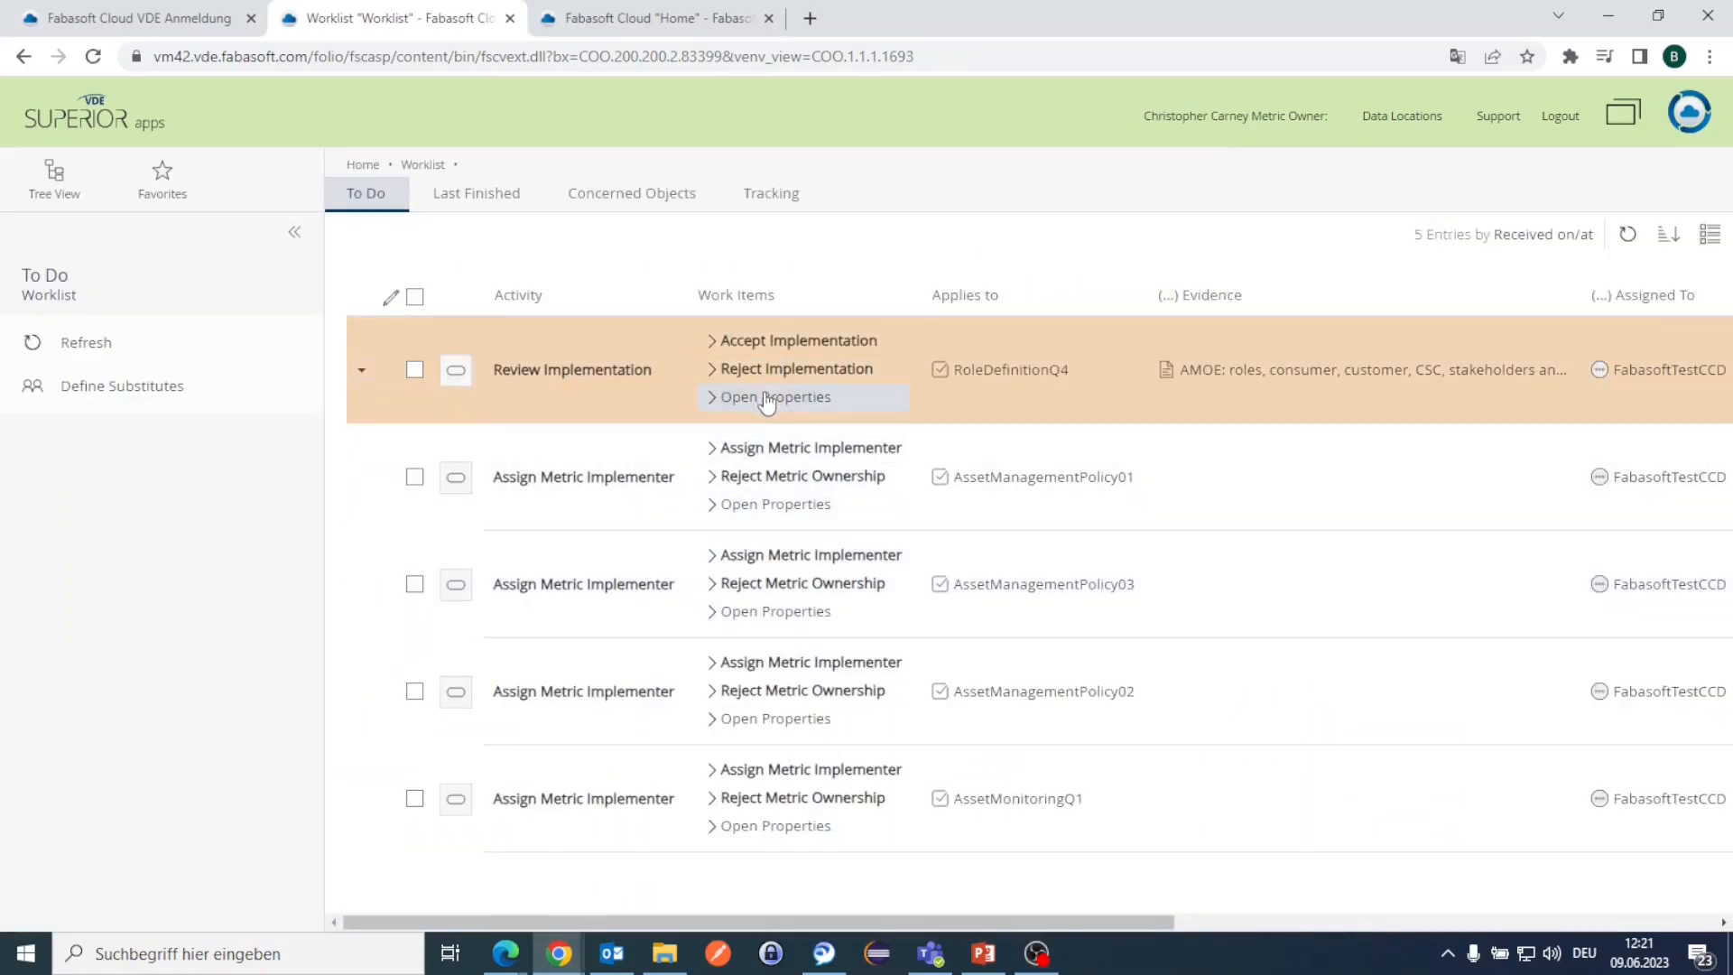
click(766, 398)
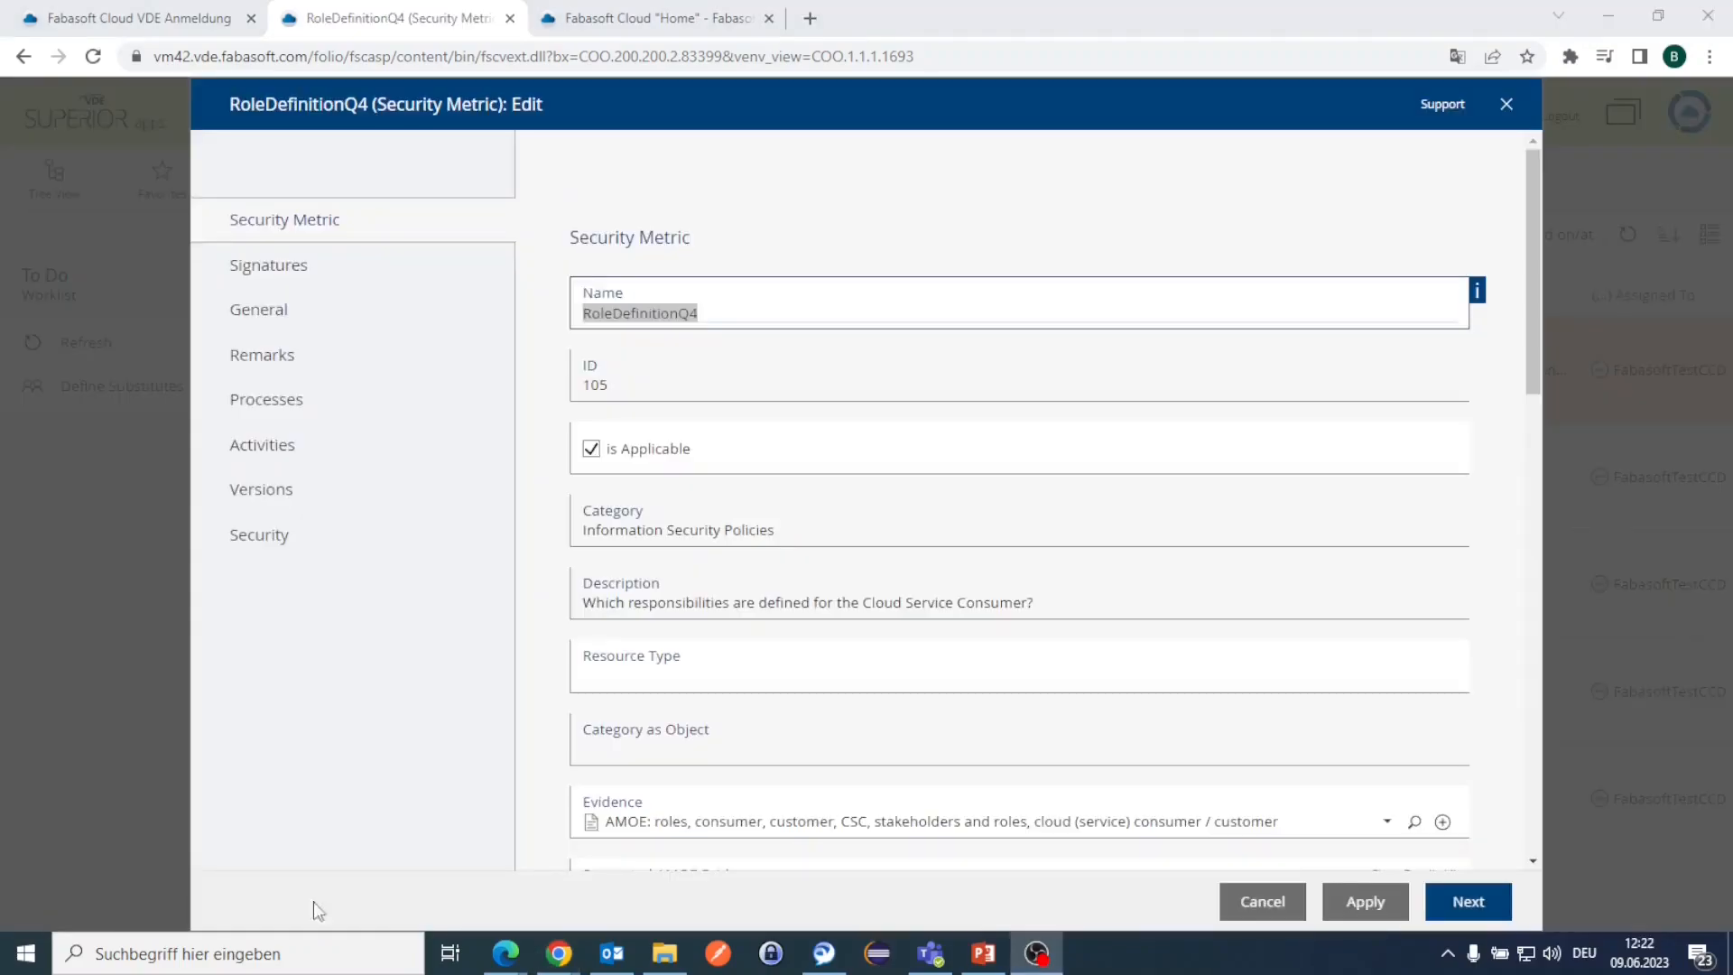
scroll(629, 410, down, 2)
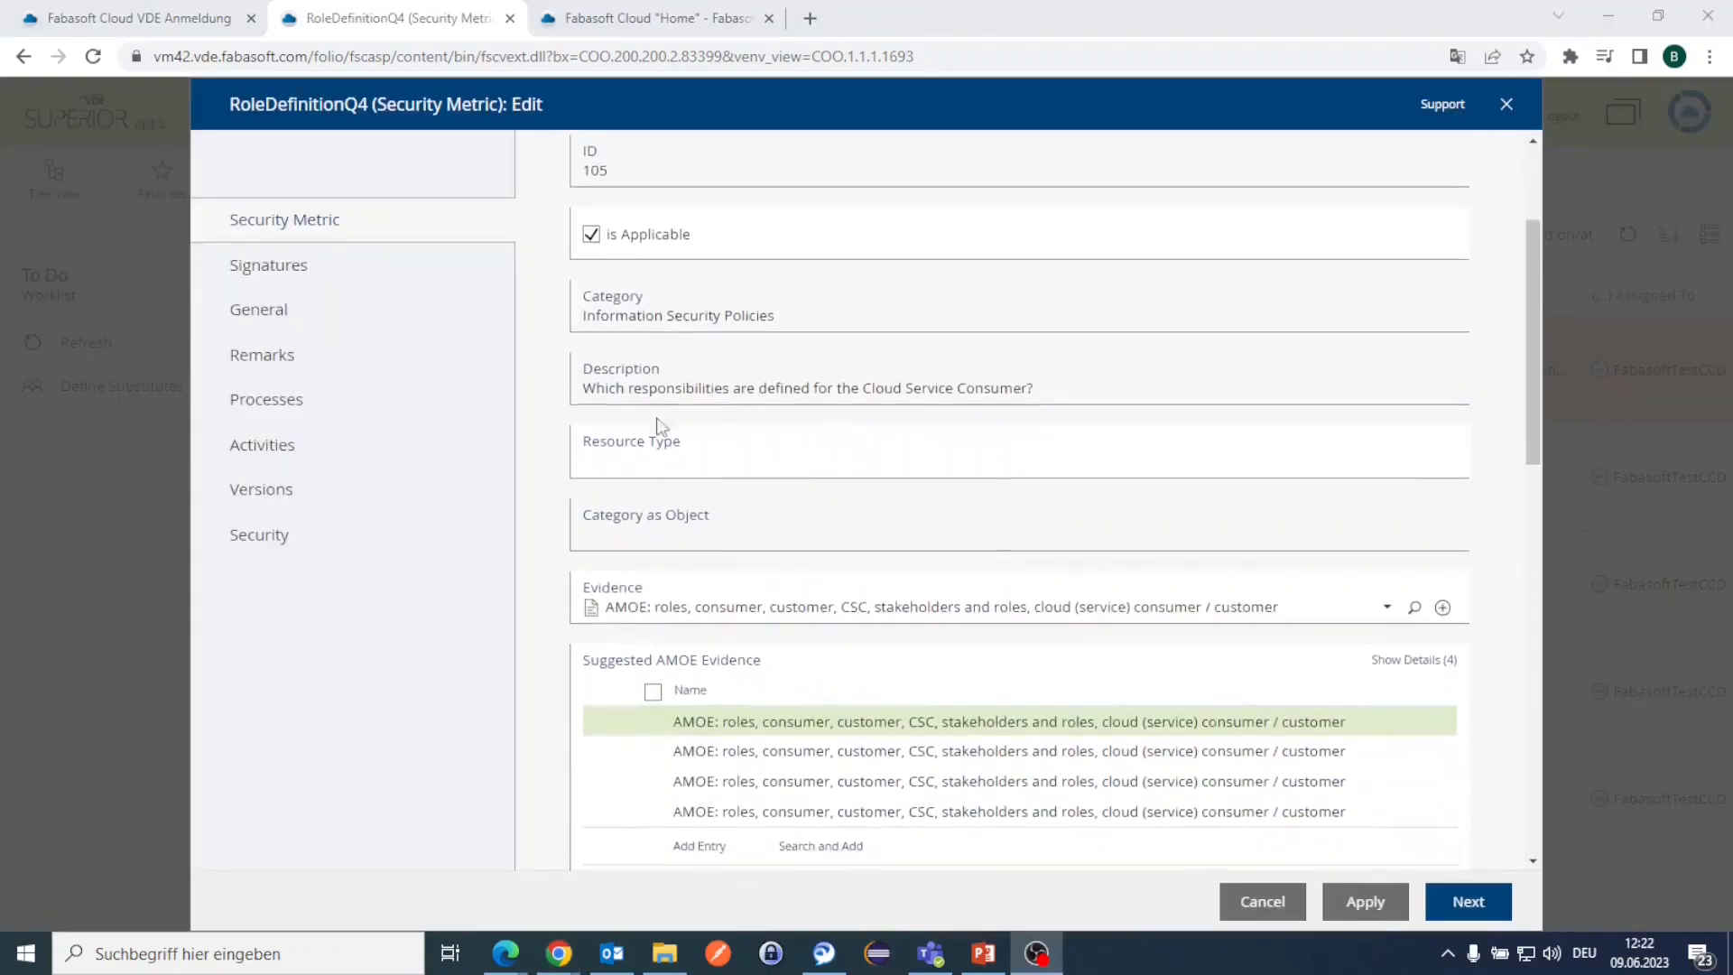
click(1466, 895)
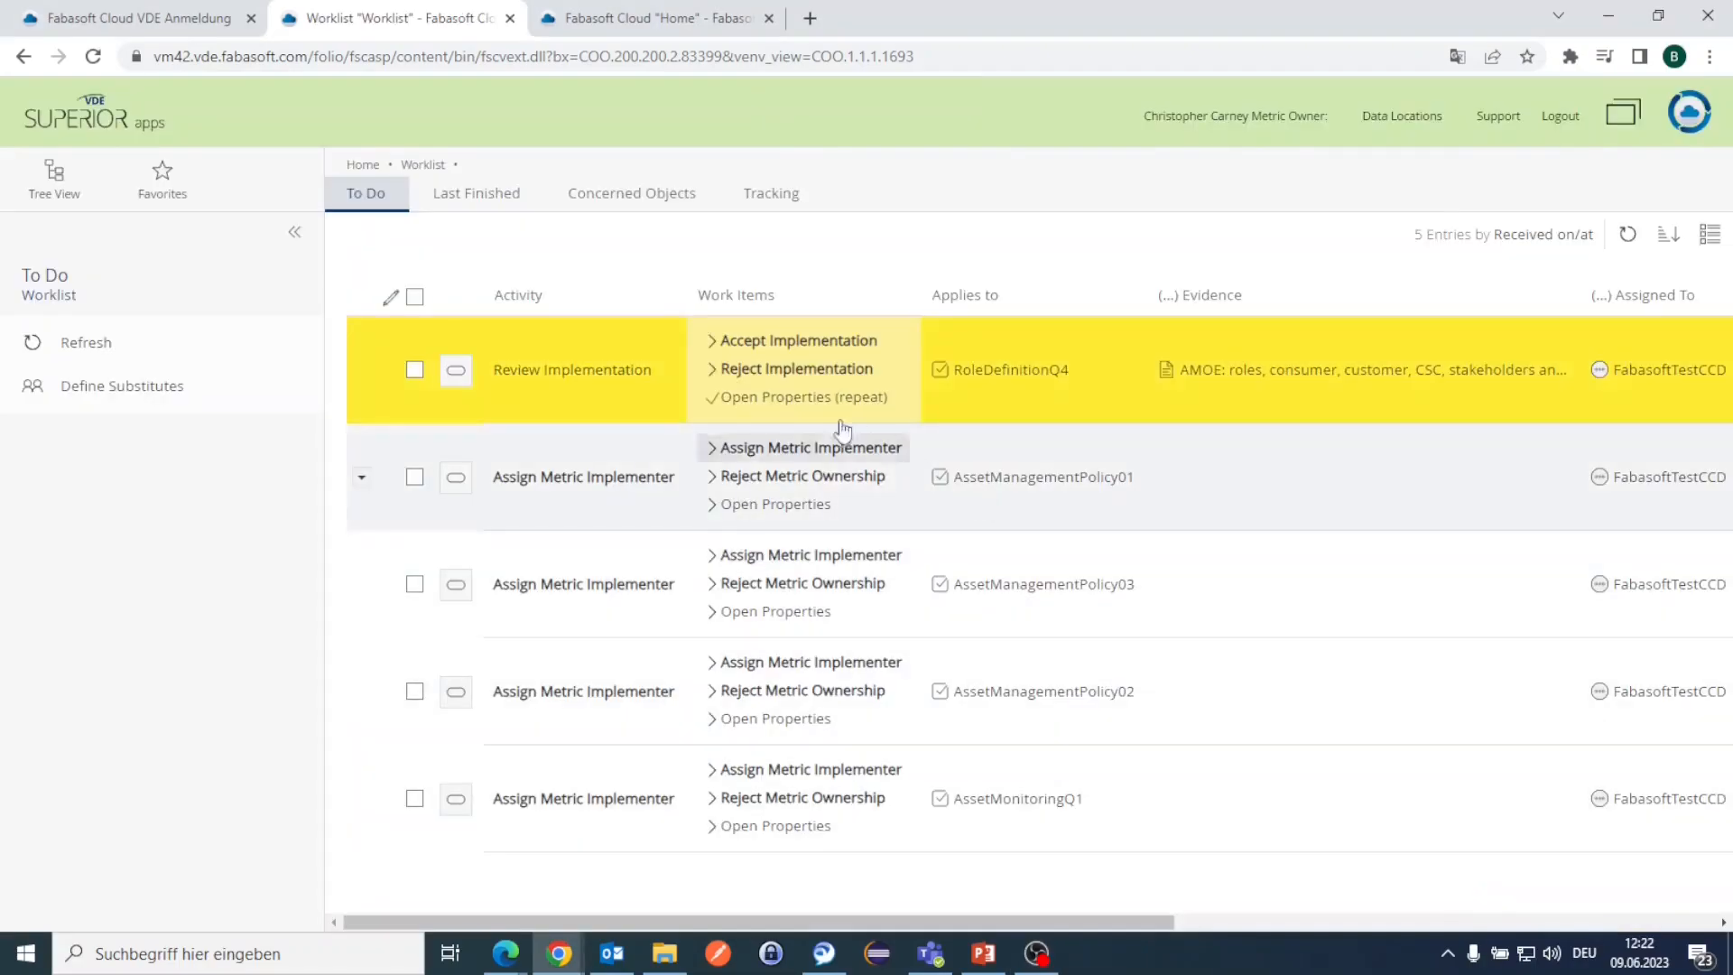
click(793, 343)
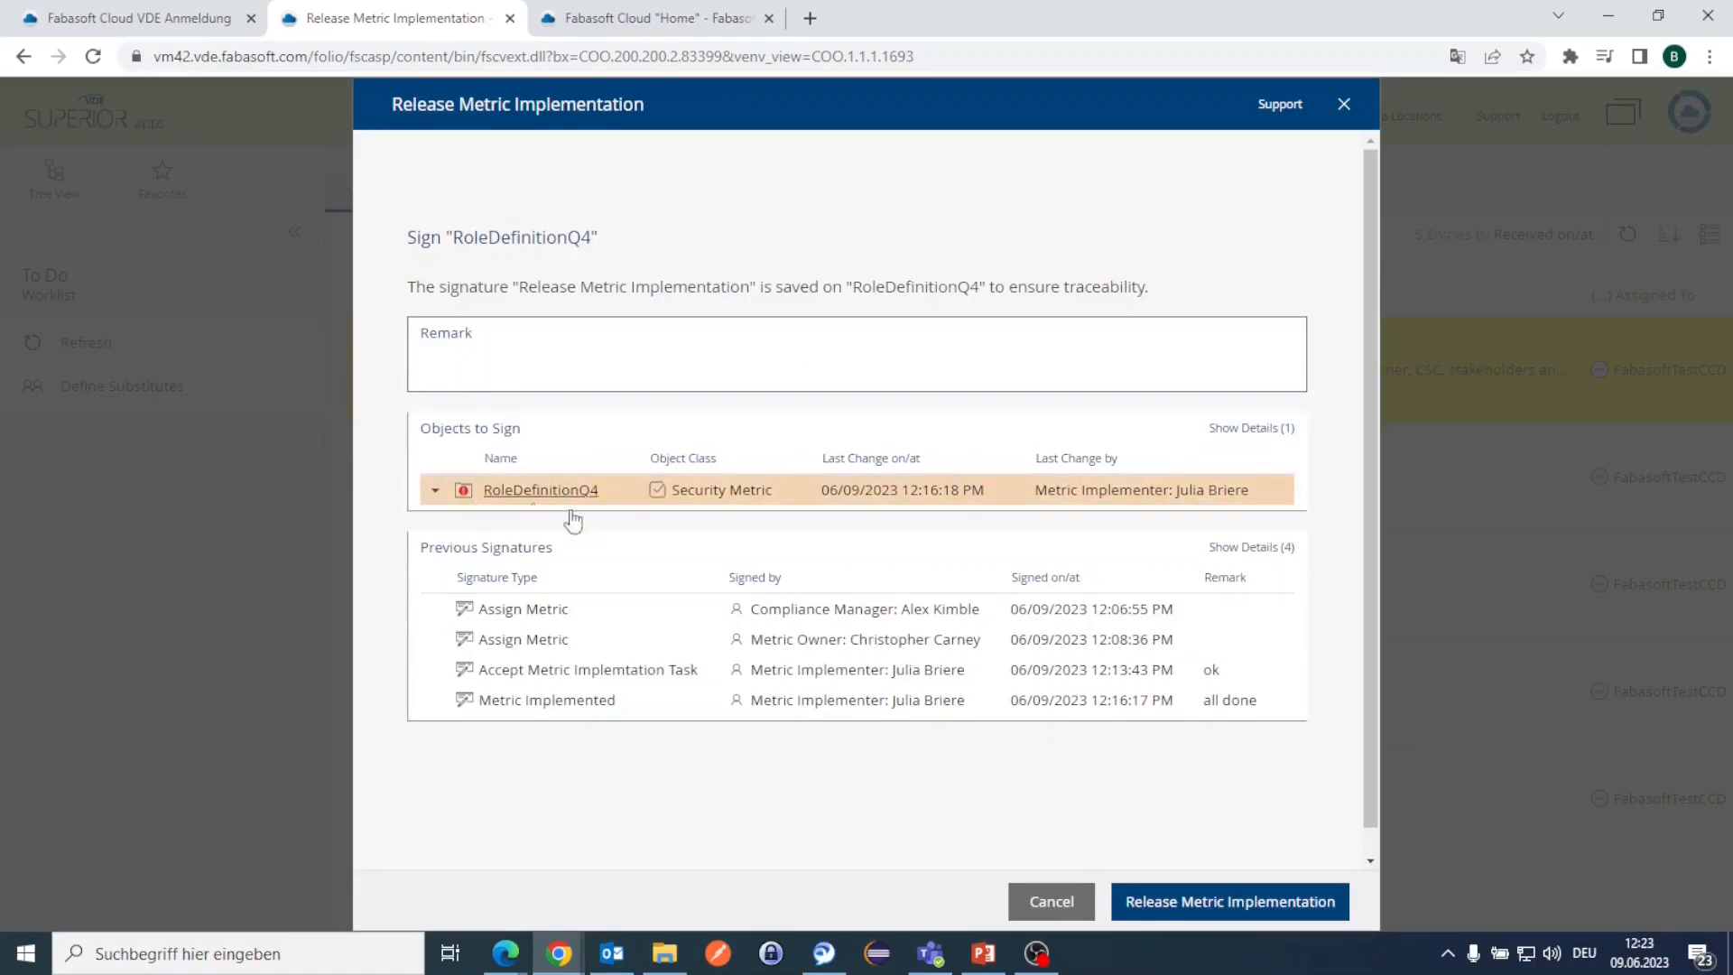
click(1306, 900)
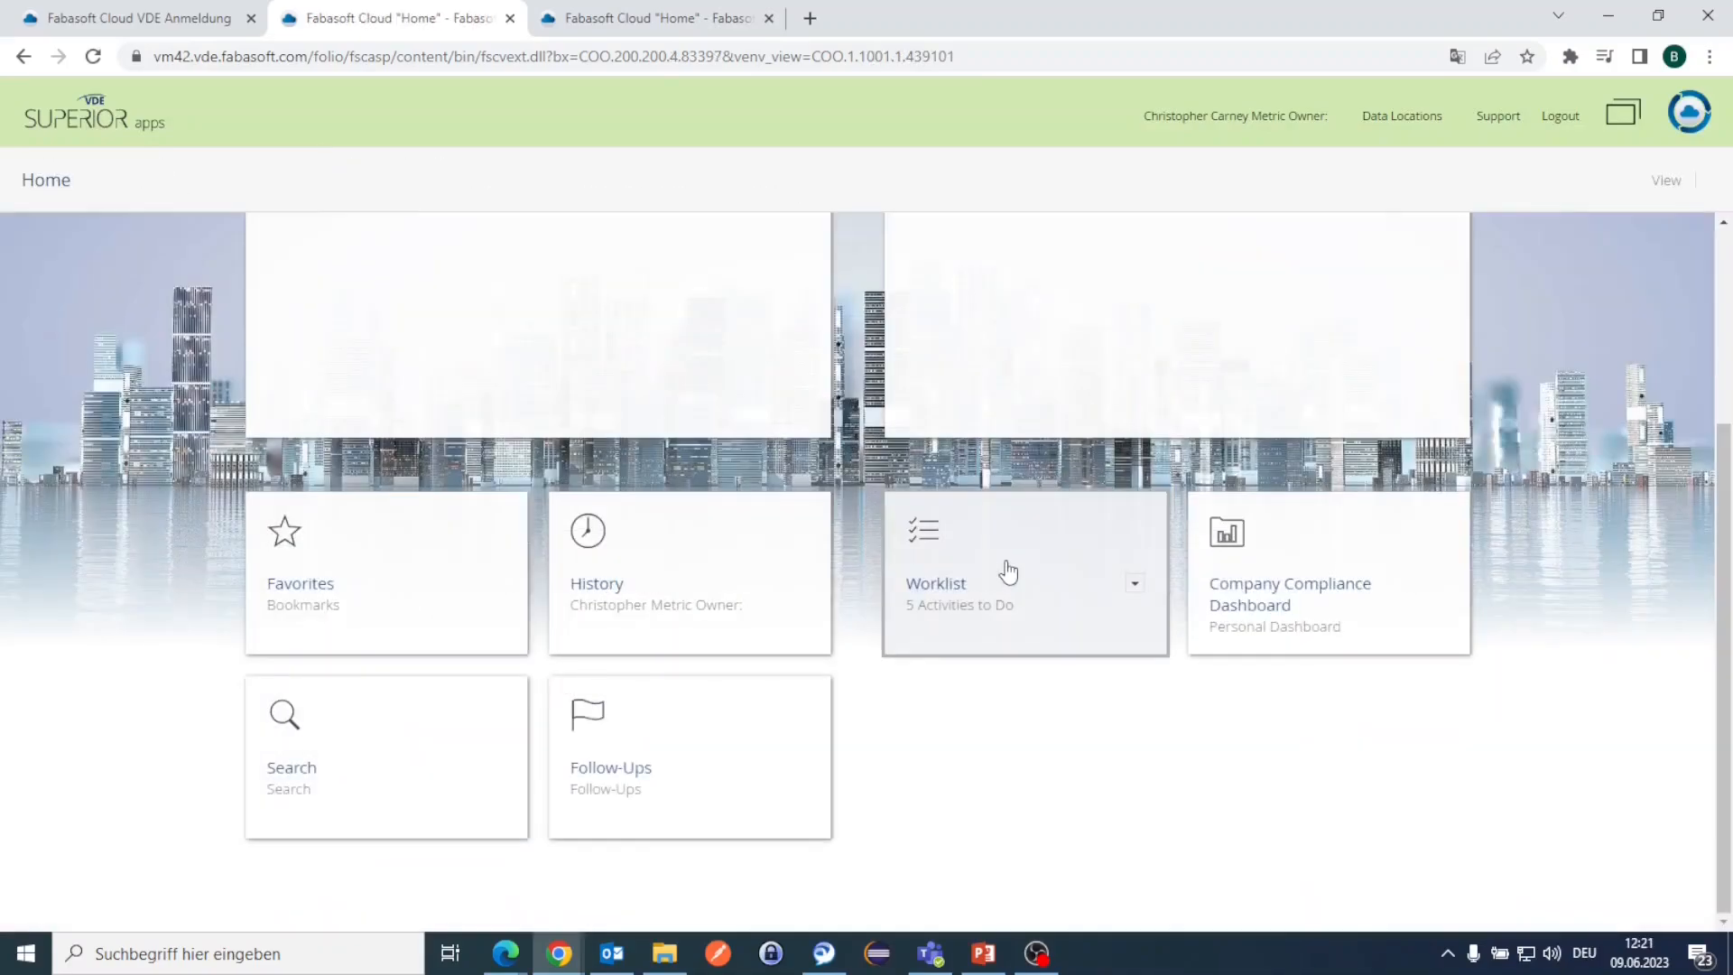
Step: Reopen RoleDefinitionQ4 from the worklist, check its signature history, then accept its implementation
click(1001, 571)
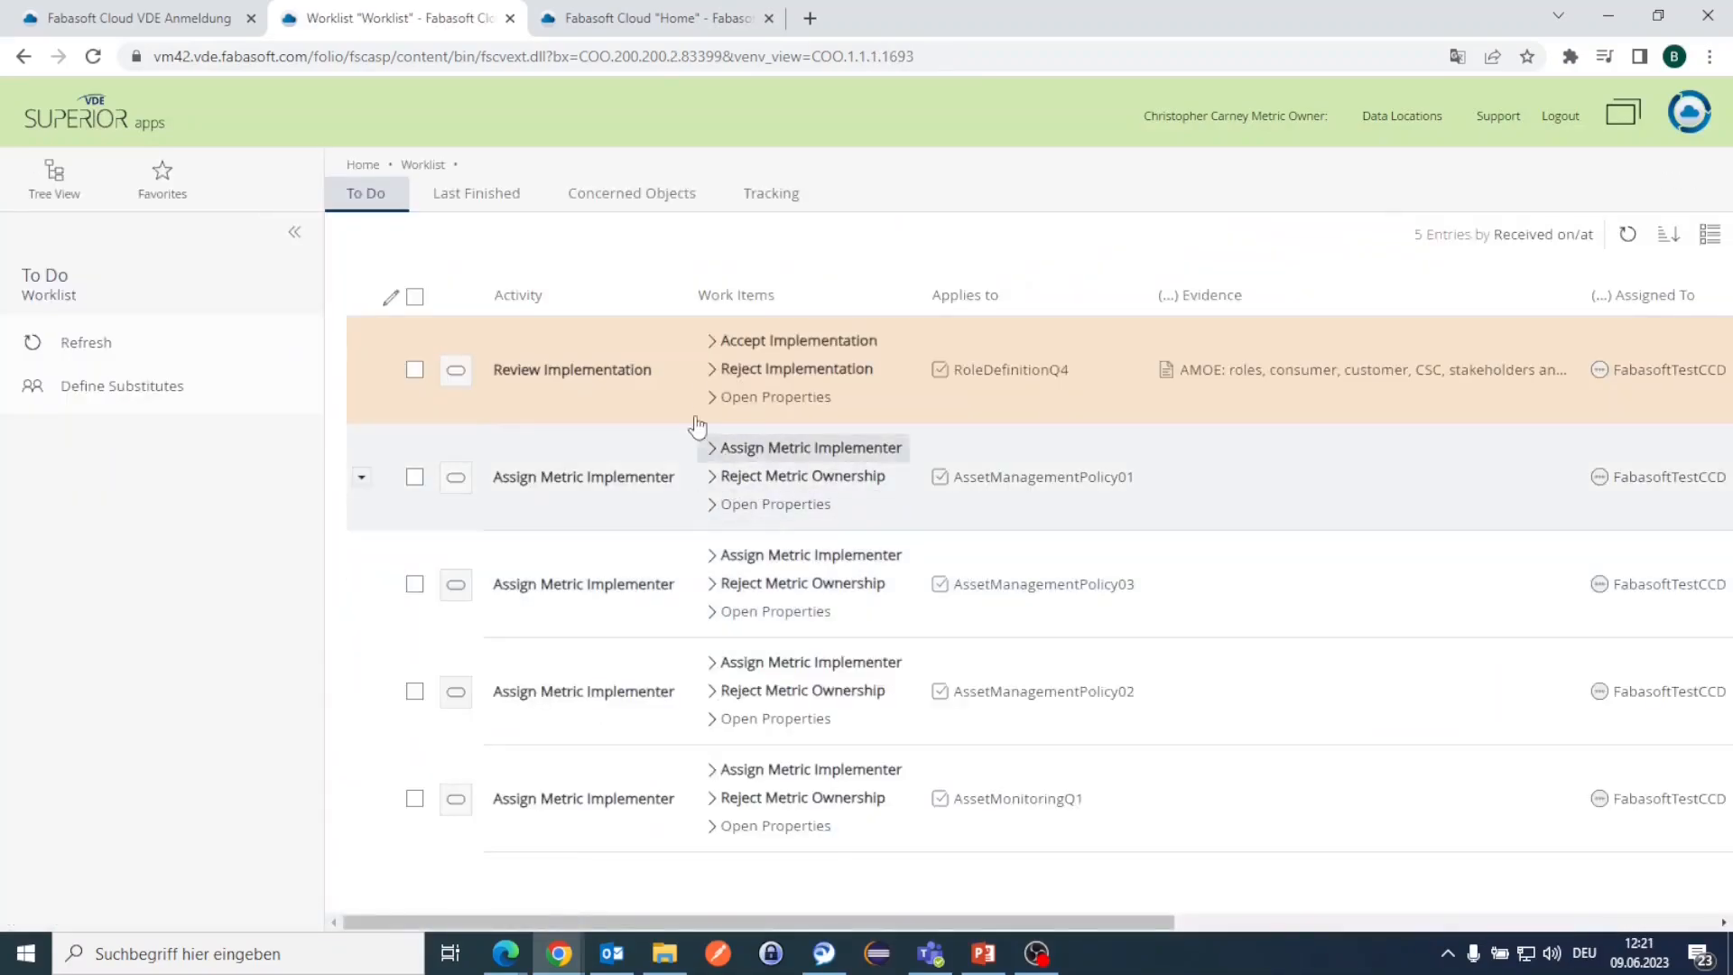
click(764, 395)
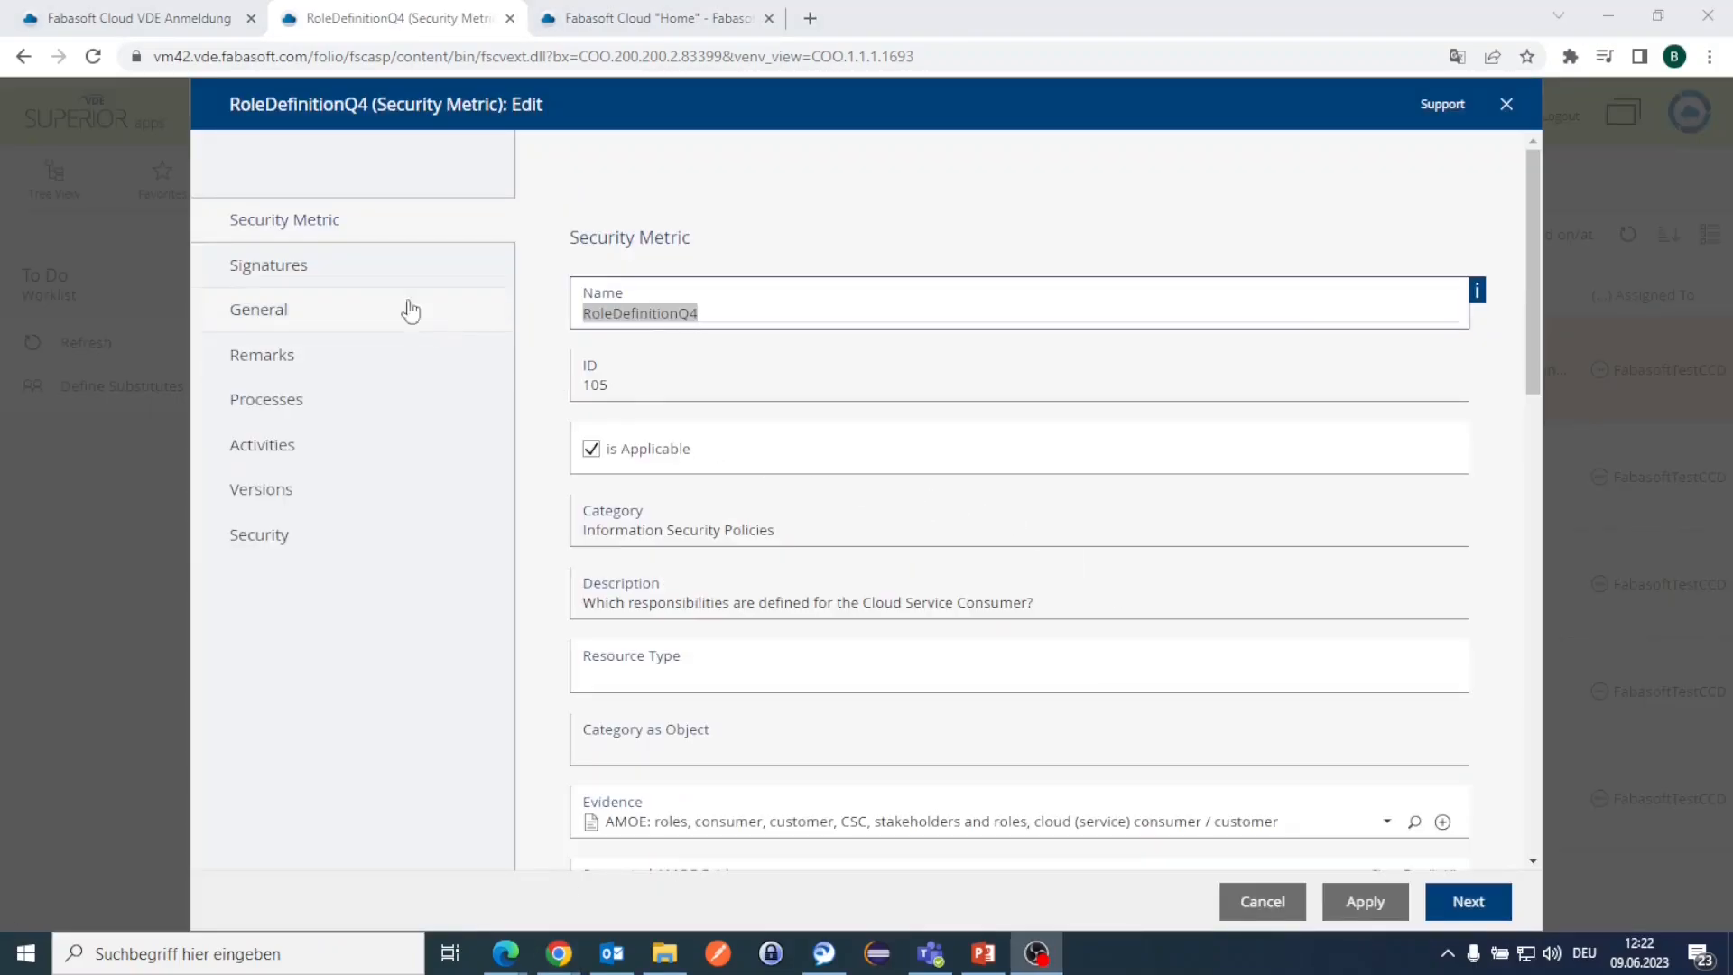
scroll(637, 415, down, 2)
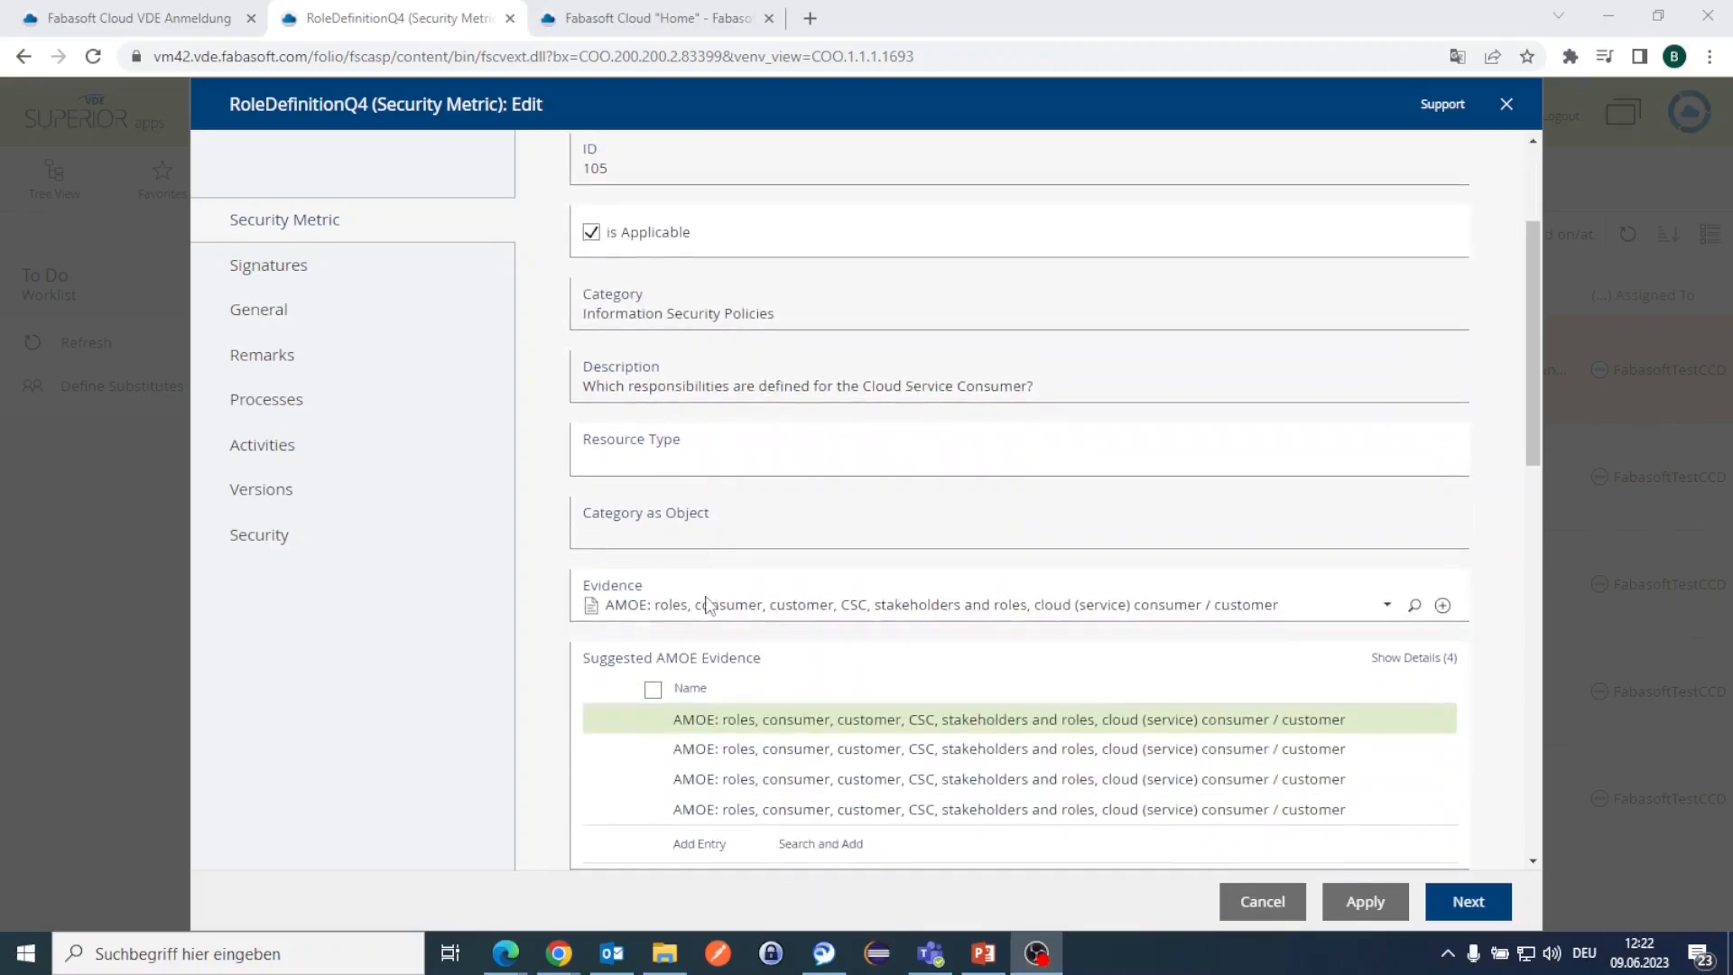
click(383, 274)
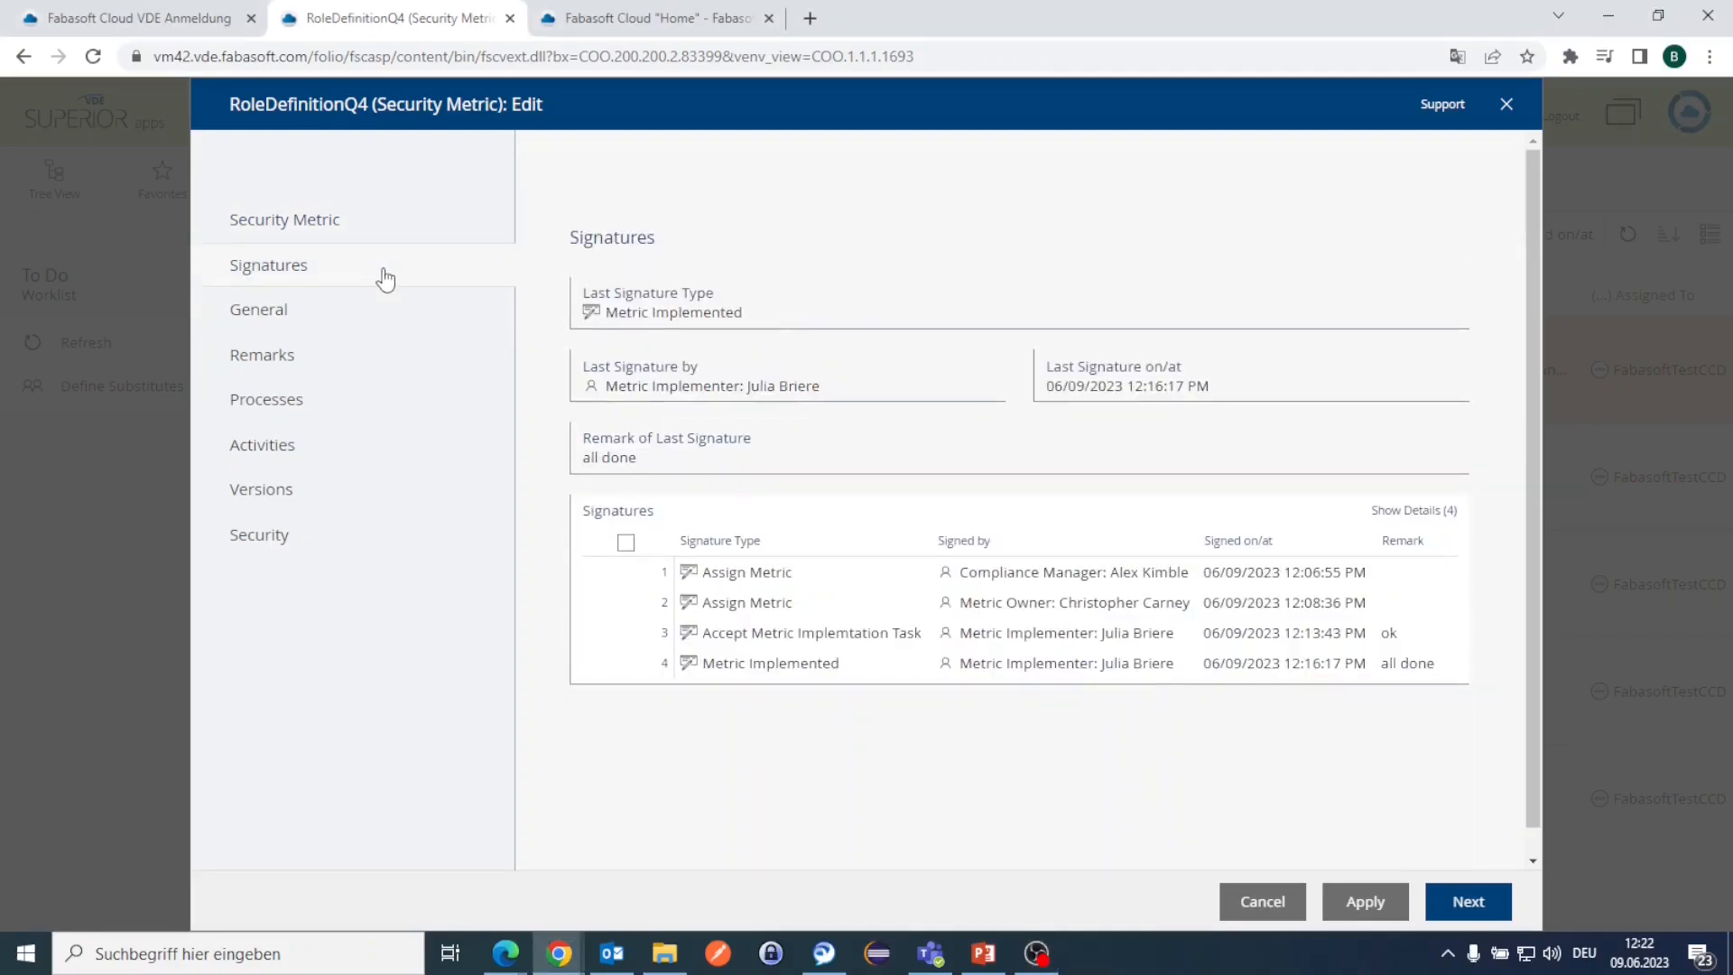
click(832, 646)
click(1468, 904)
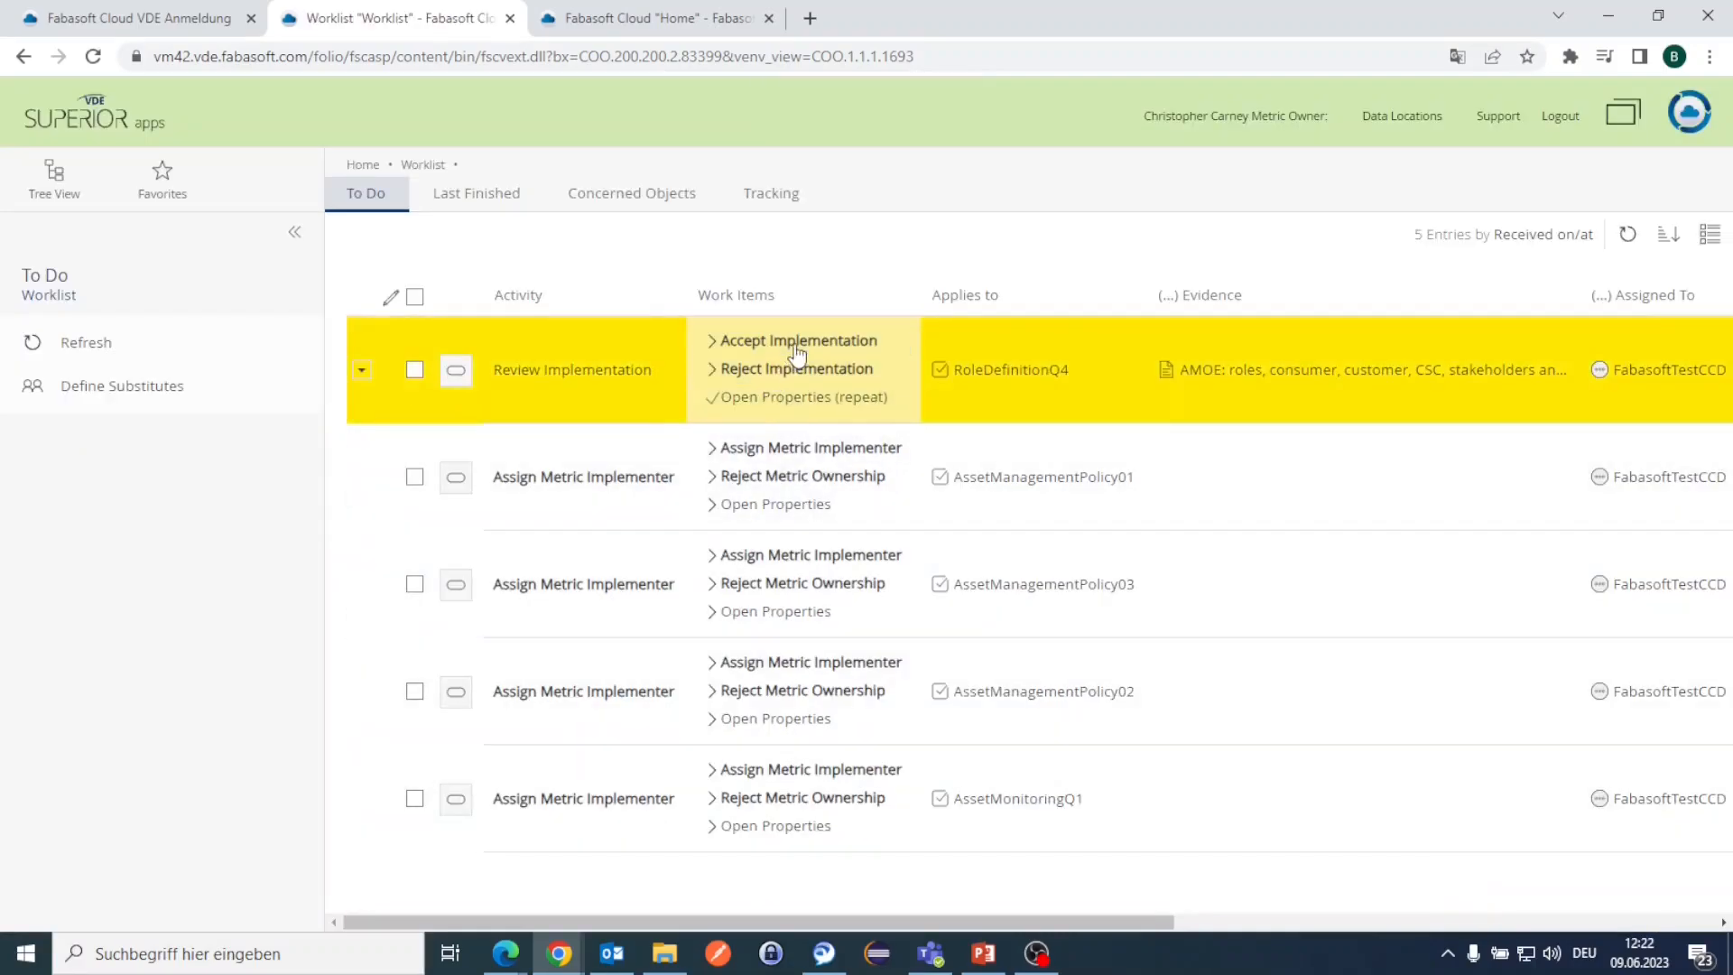
click(796, 352)
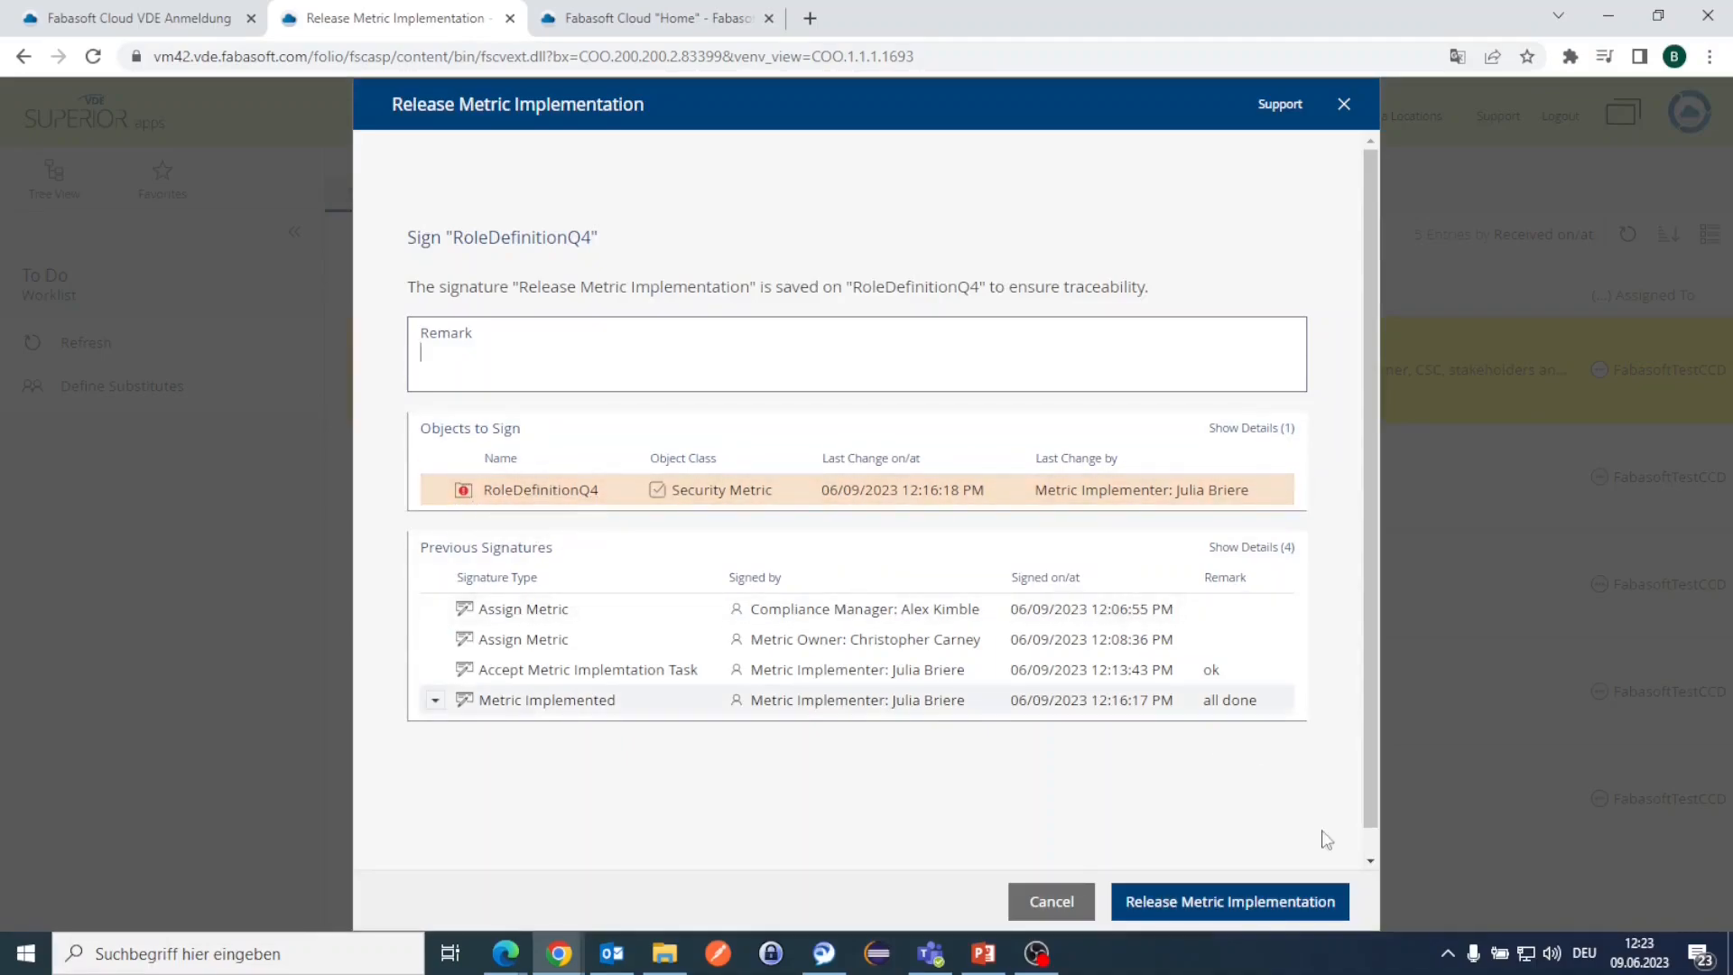
Step: Sign the Release Metric Implementation for RoleDefinitionQ4
click(1309, 903)
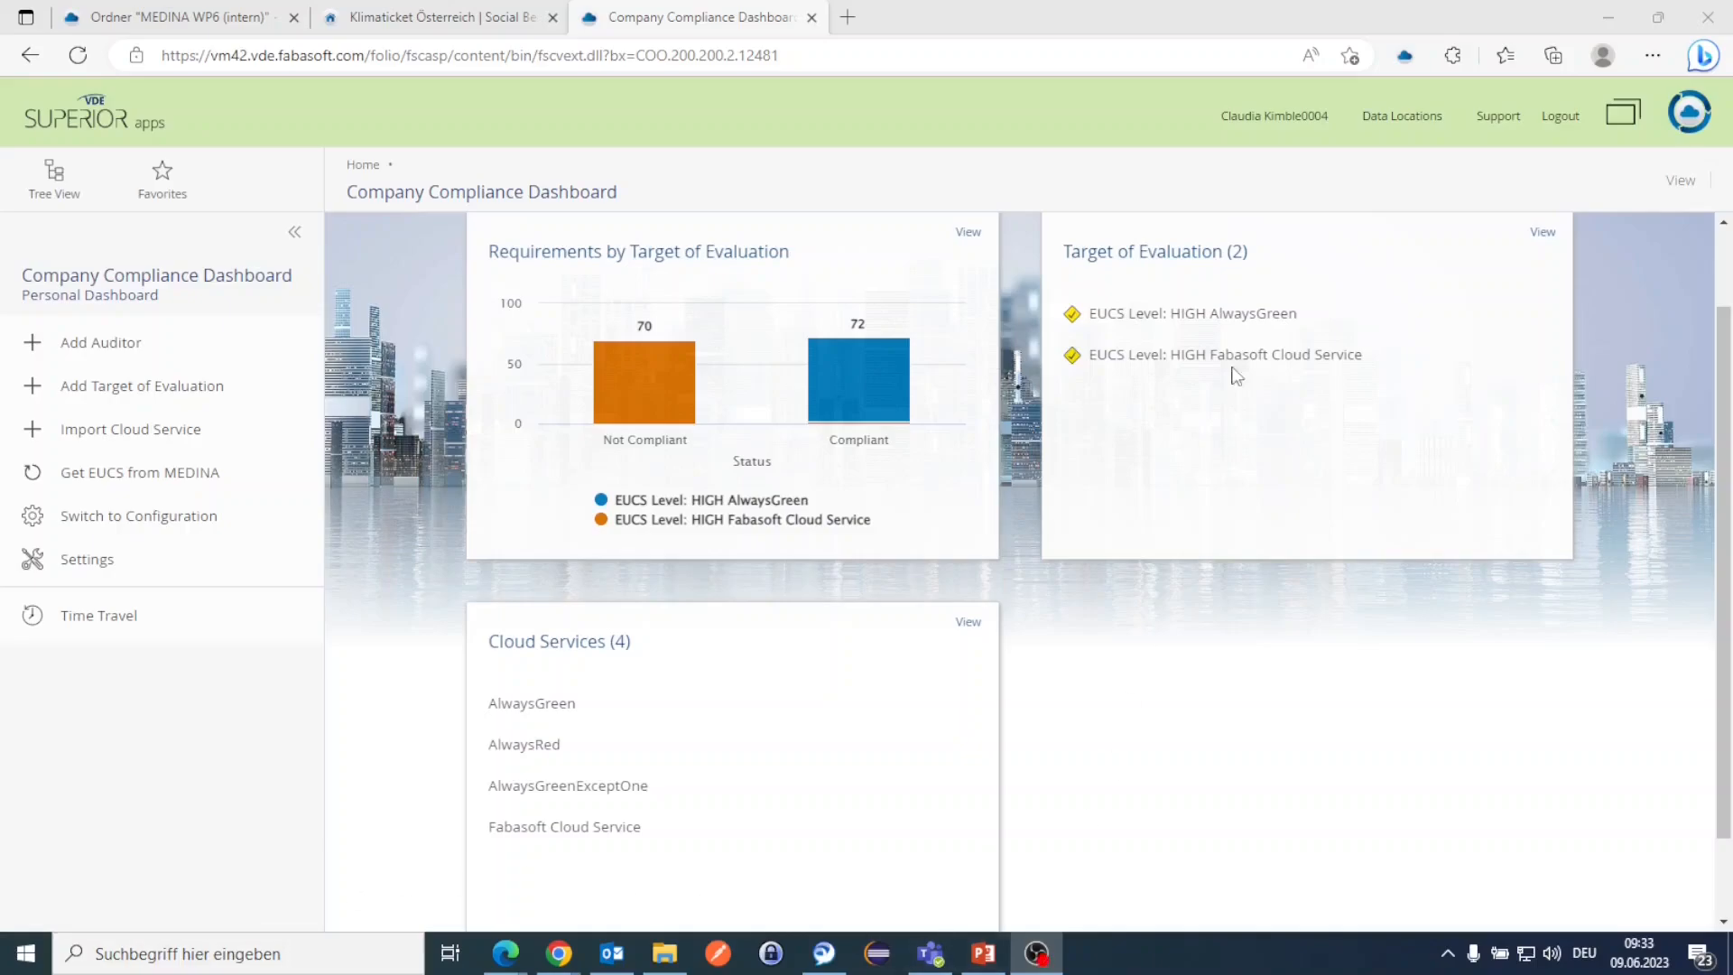
Step: Open EUCS Level: HIGH AlwaysGreen from the dashboard and view its Operational Security category
click(1249, 321)
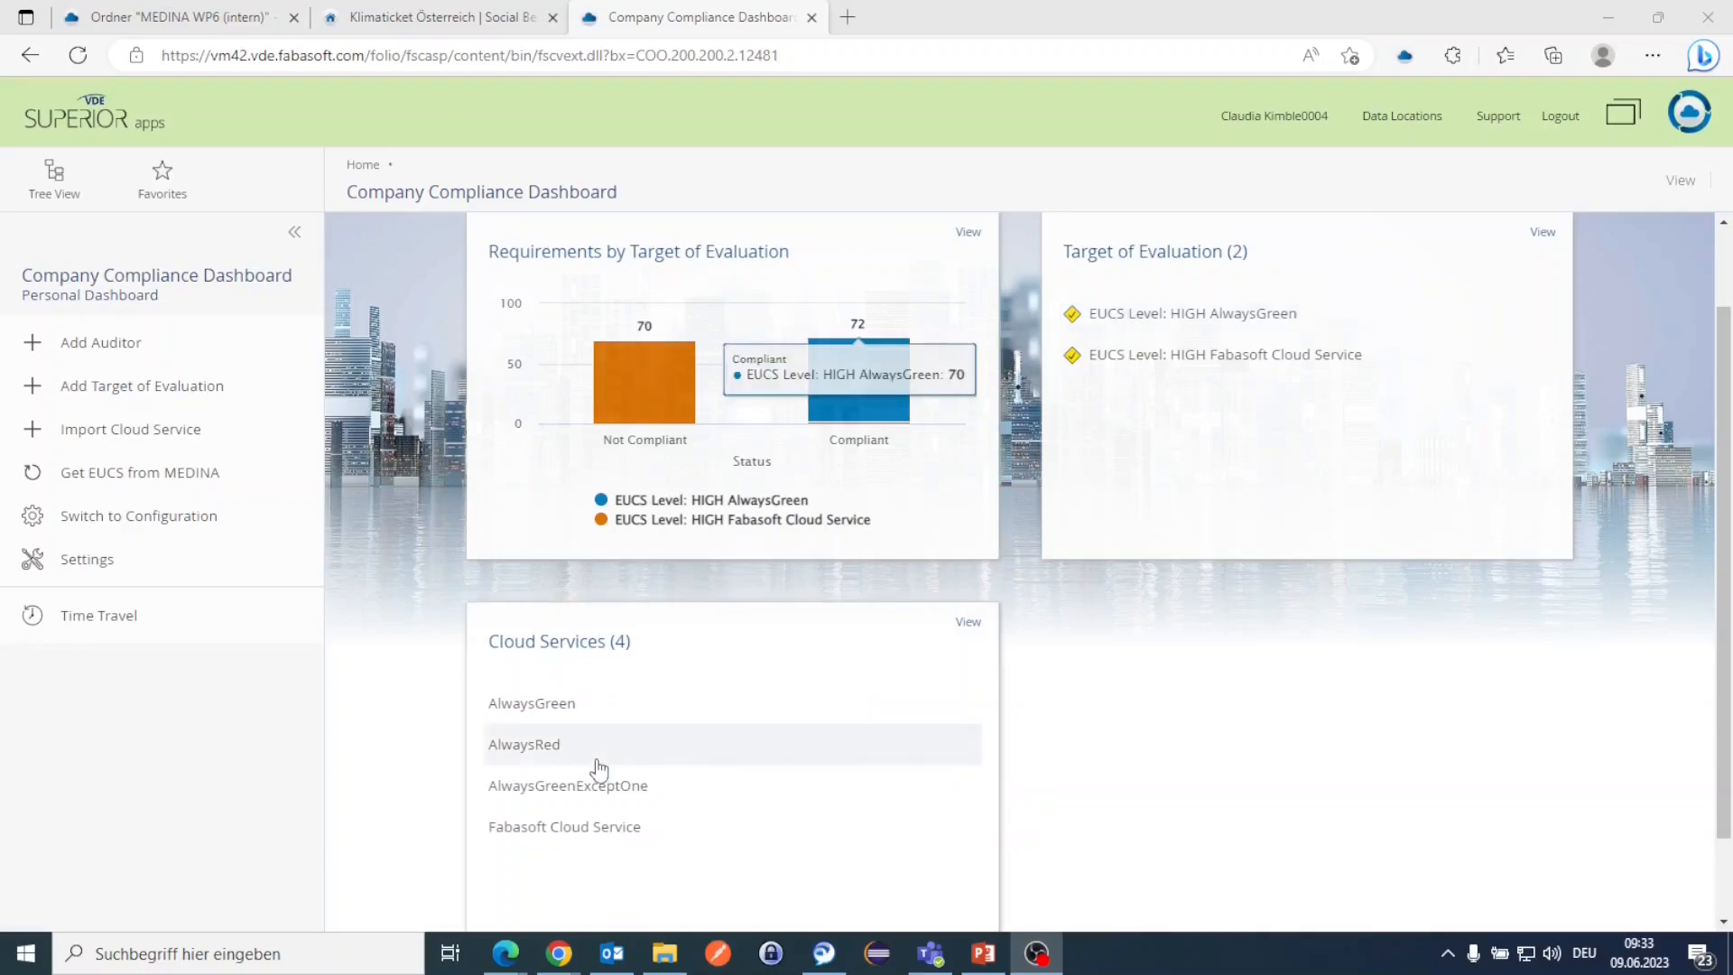
click(1152, 329)
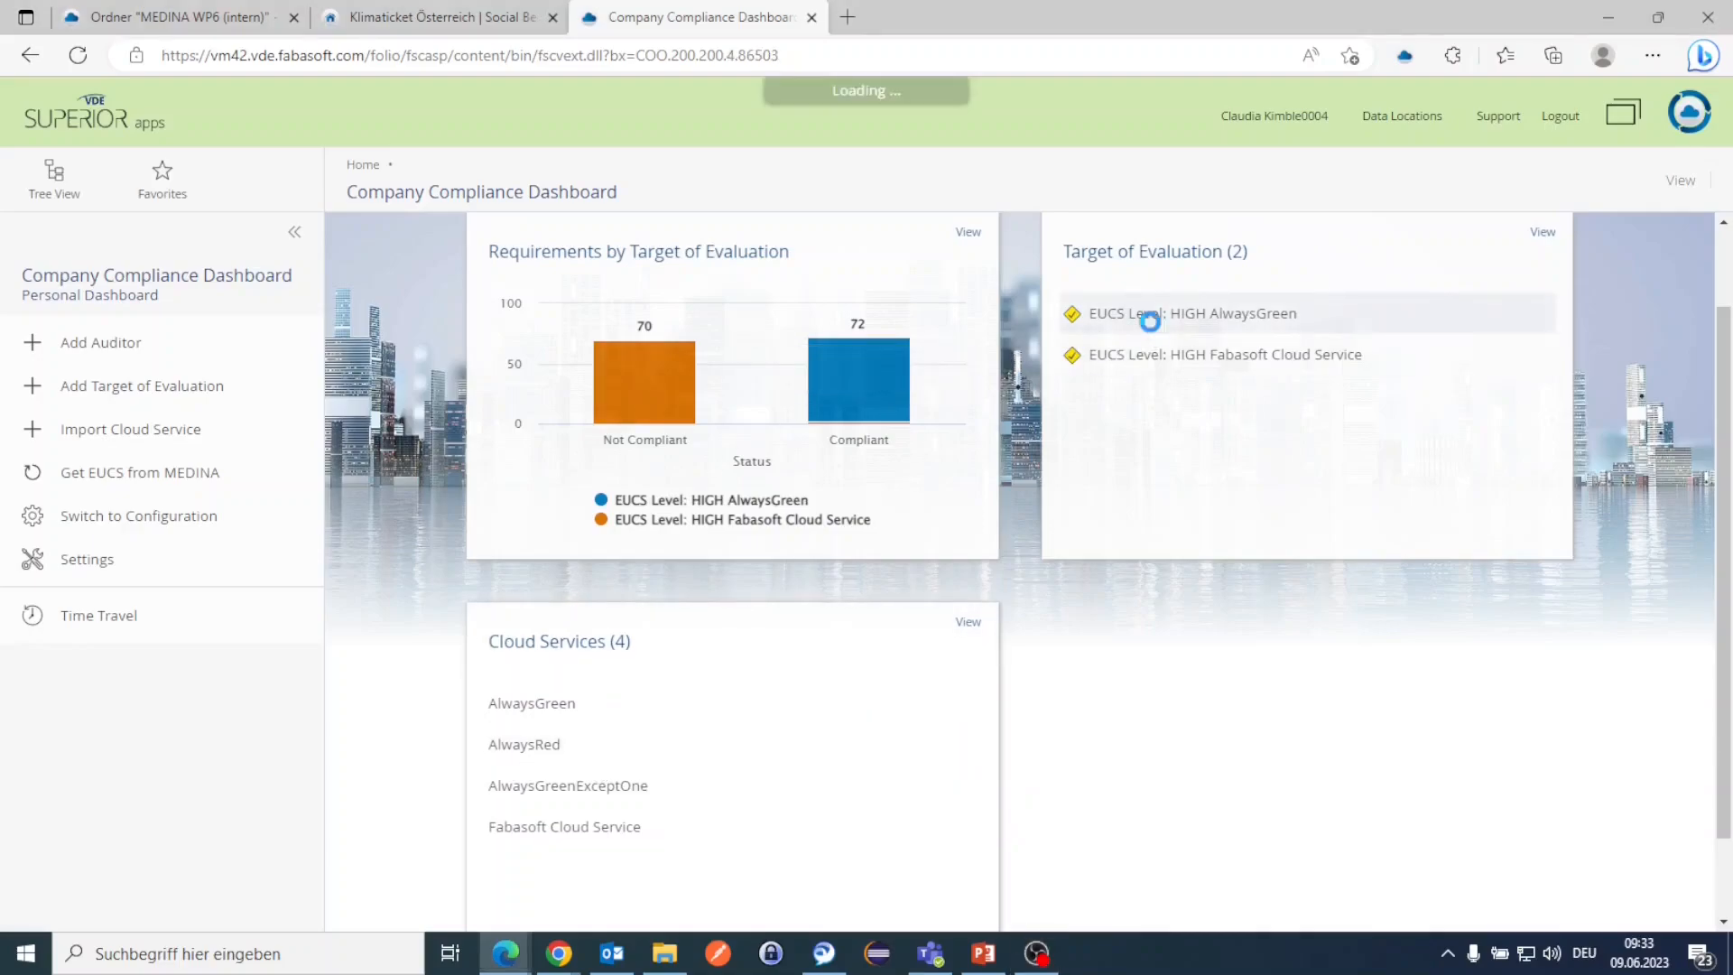
scroll(795, 813, down, 1)
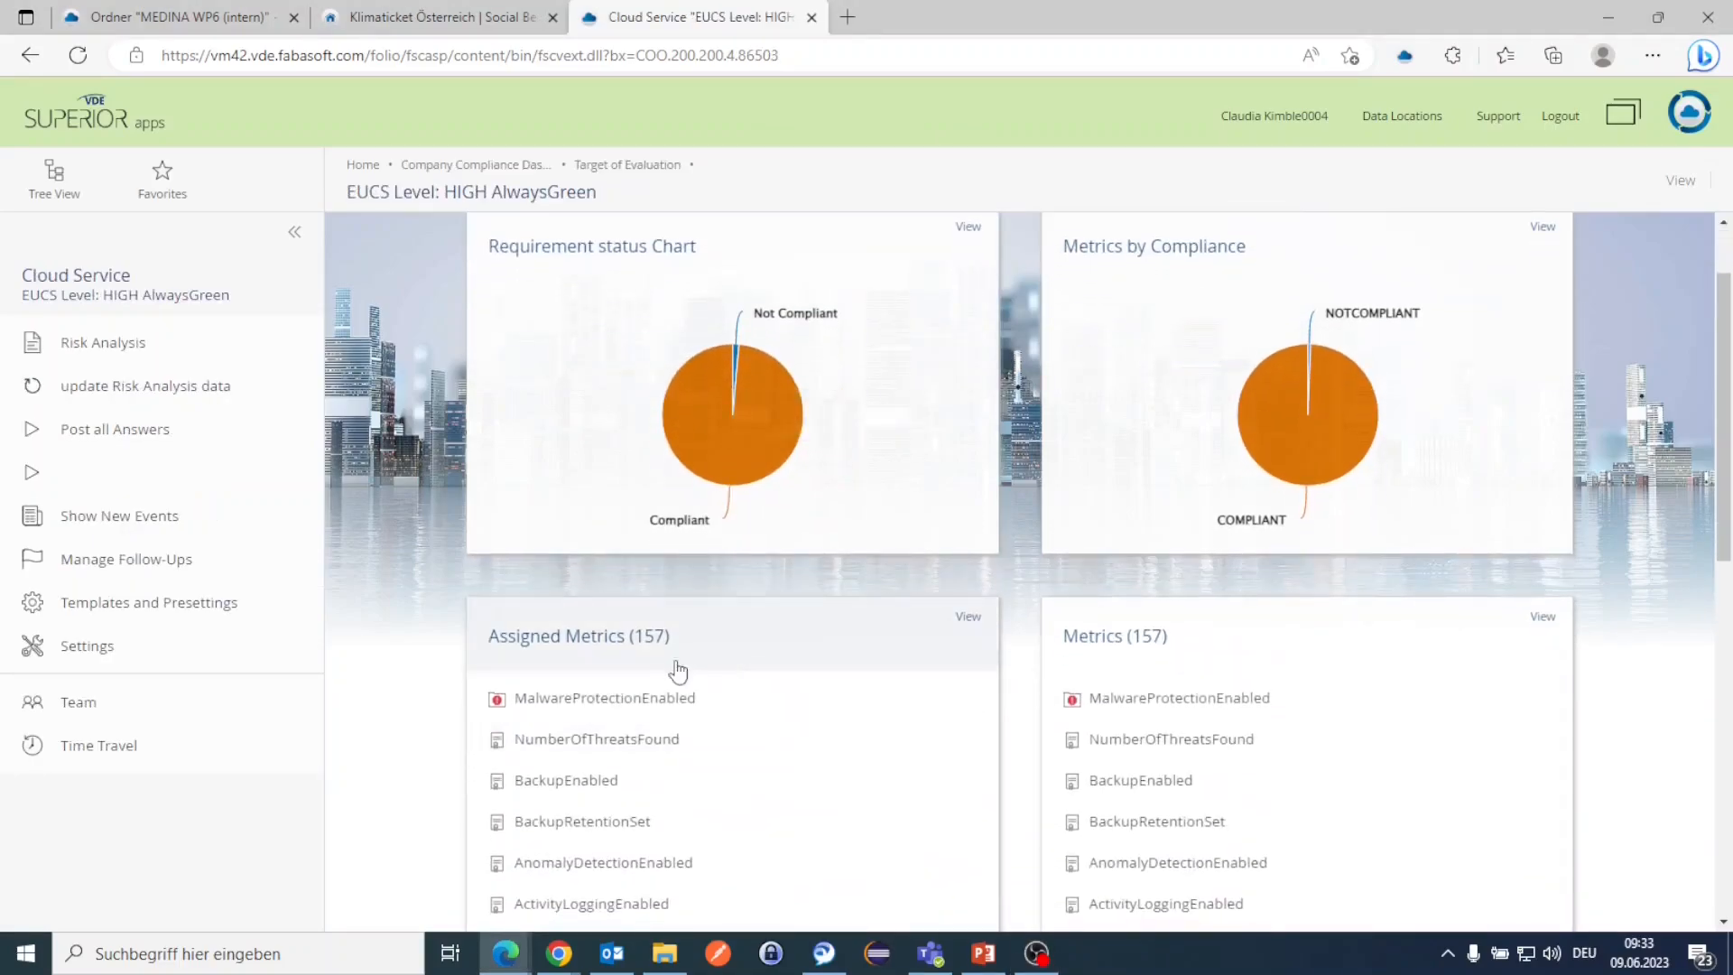
scroll(1107, 690, down, 10)
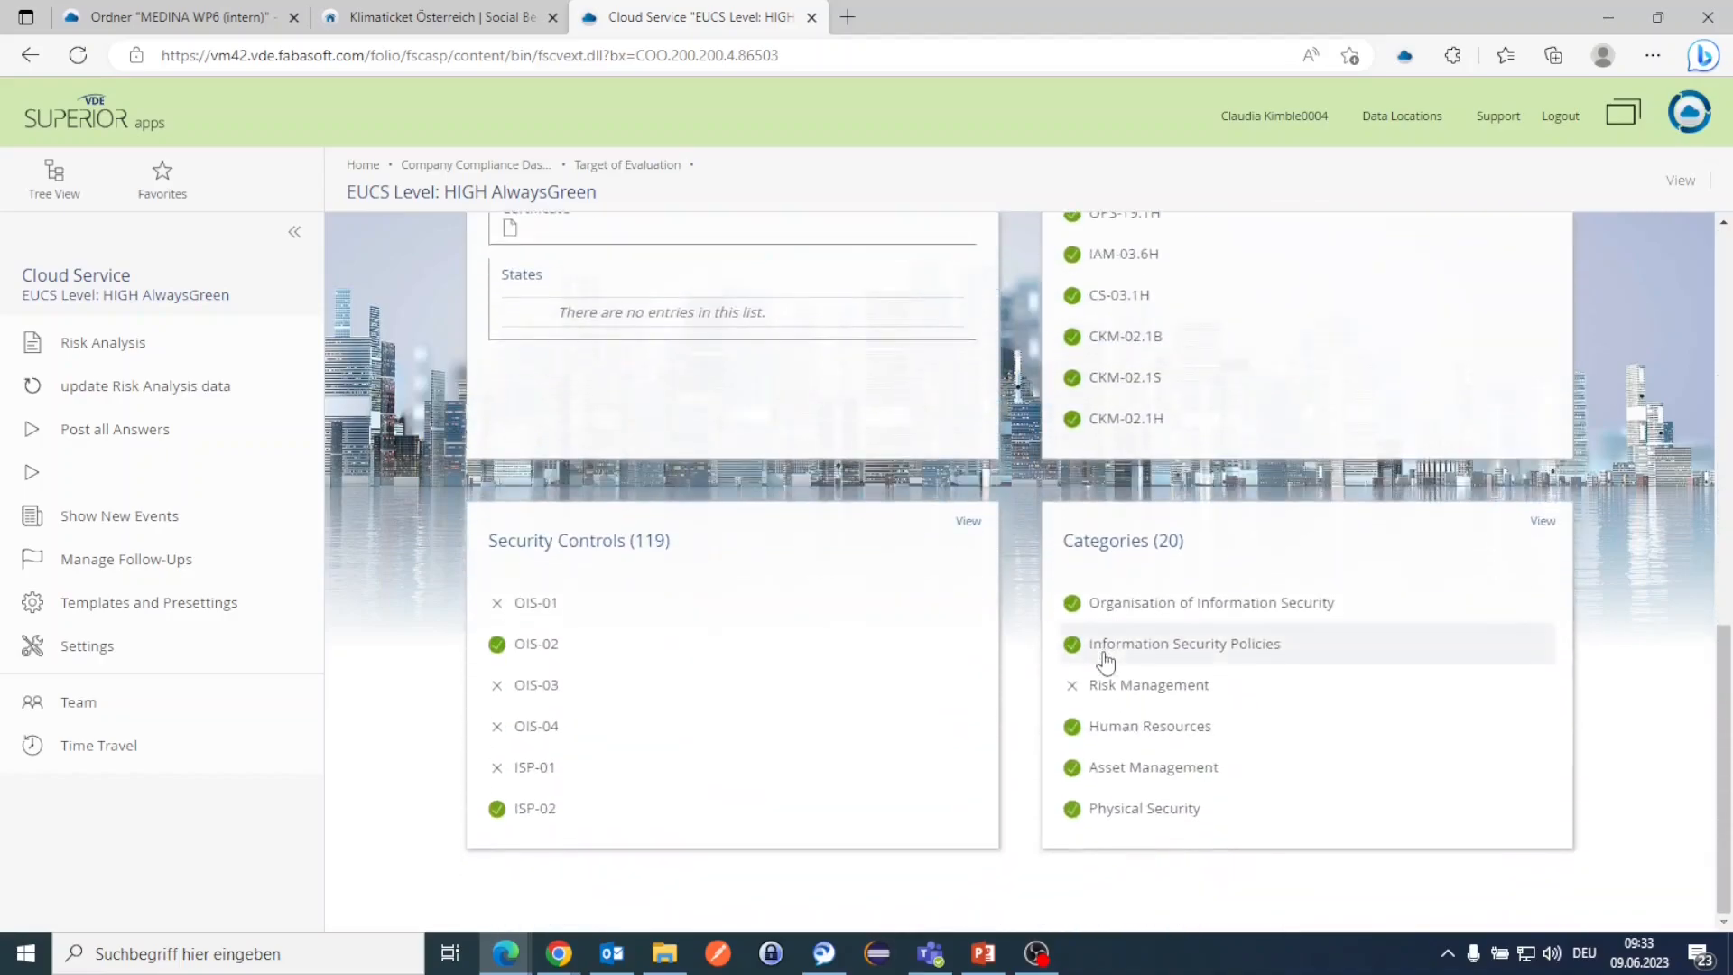
click(1145, 553)
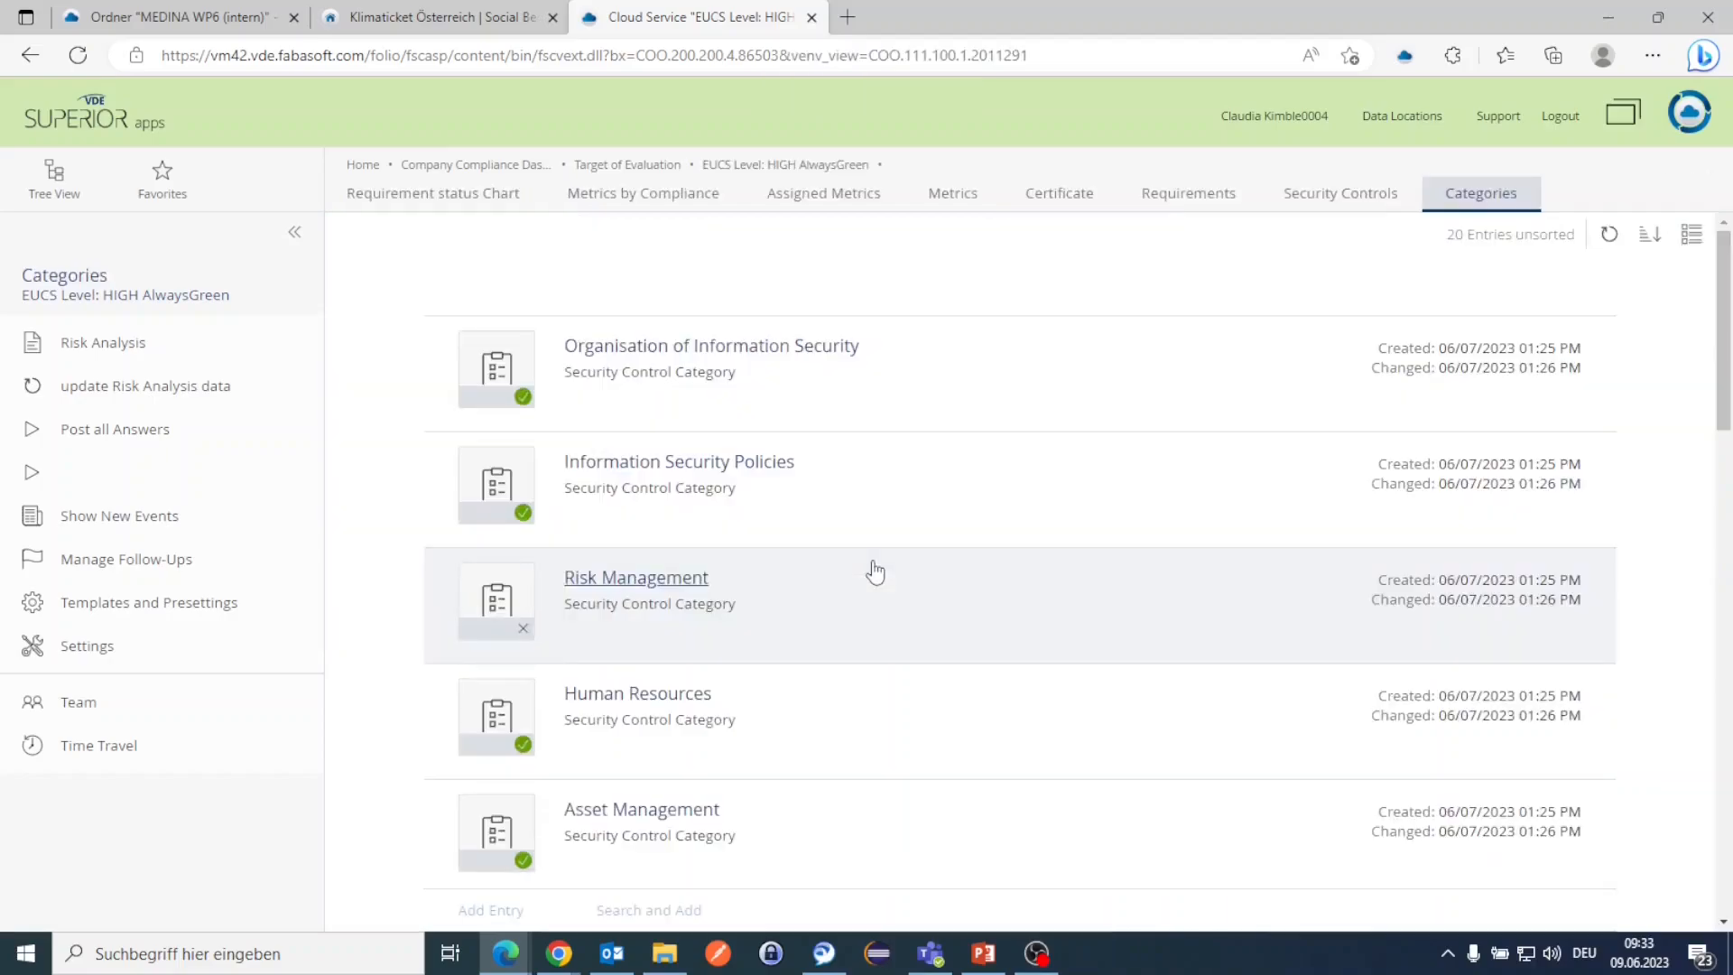
scroll(874, 569, down, 5)
click(679, 520)
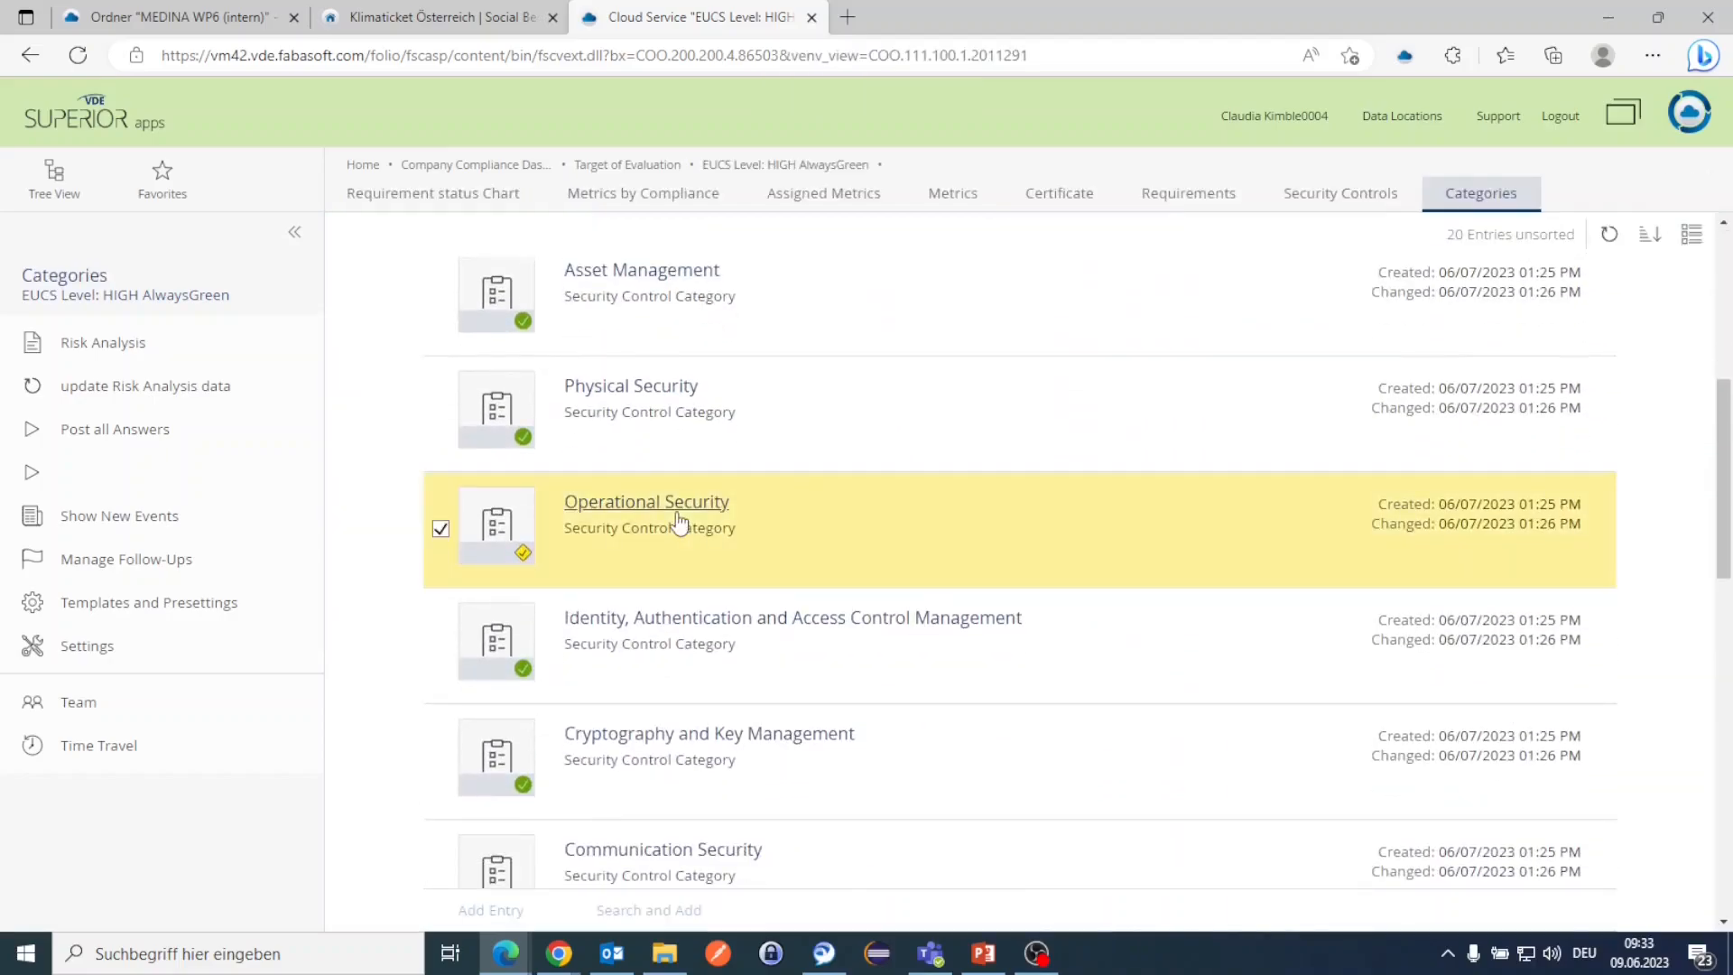
scroll(852, 553, down, 5)
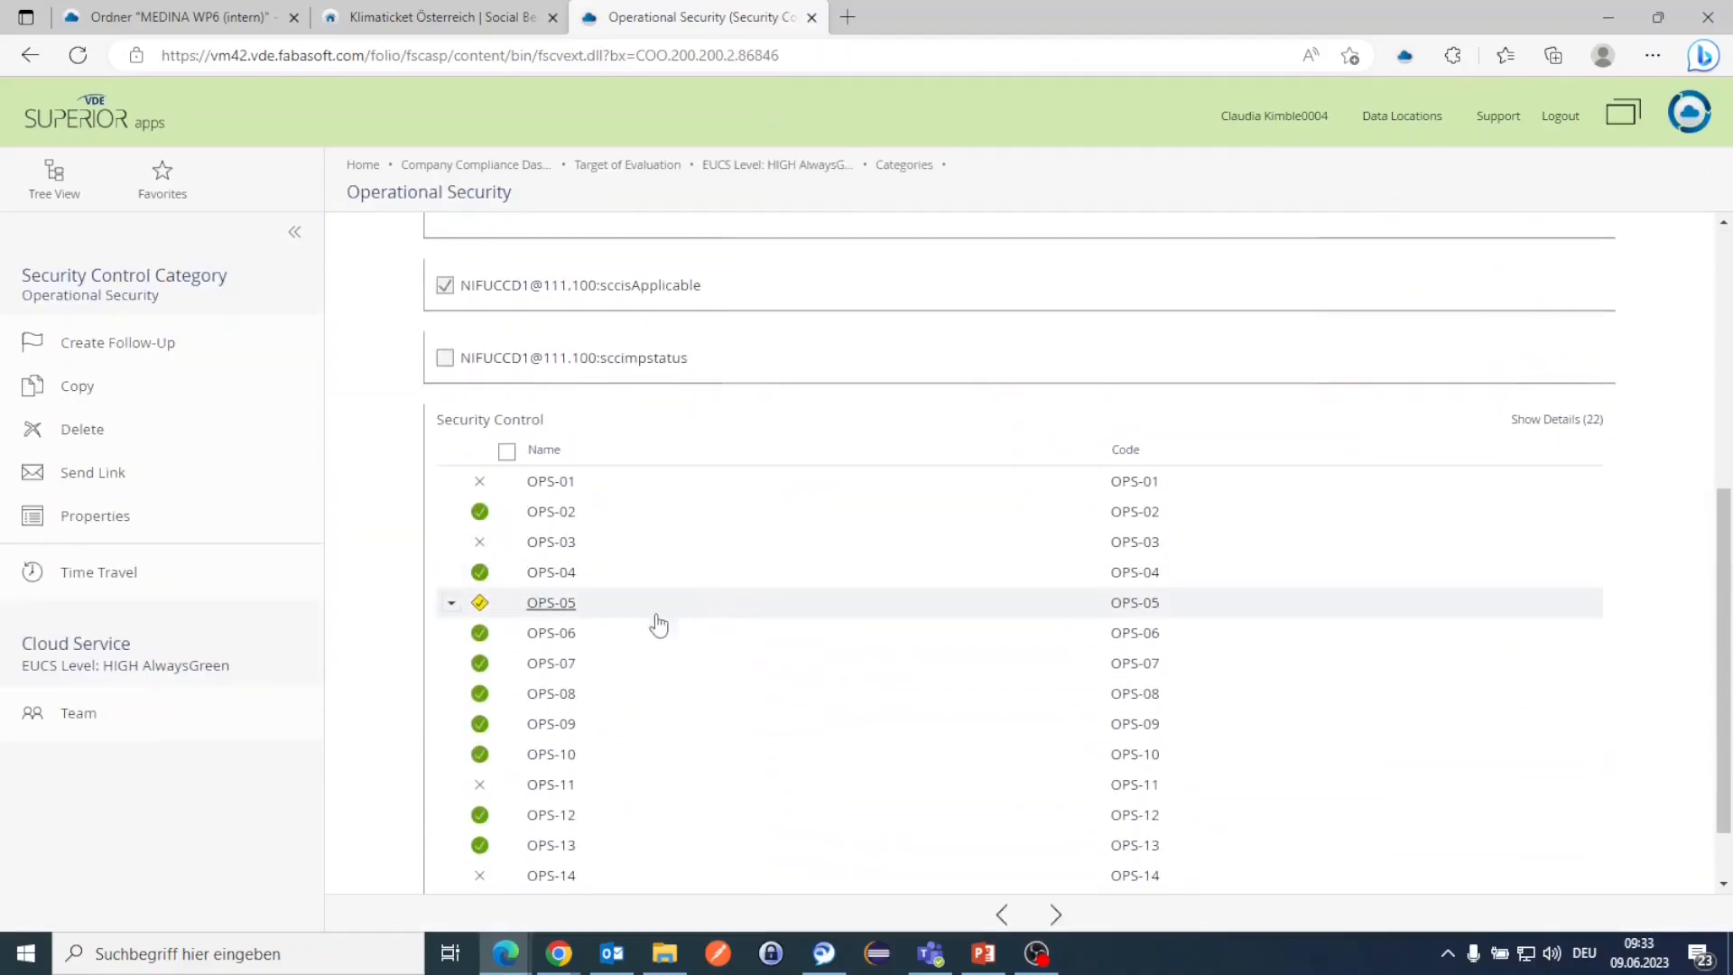
Step: Open the OPS-05 security control and its OPS-05.3H requirement
click(632, 606)
click(535, 612)
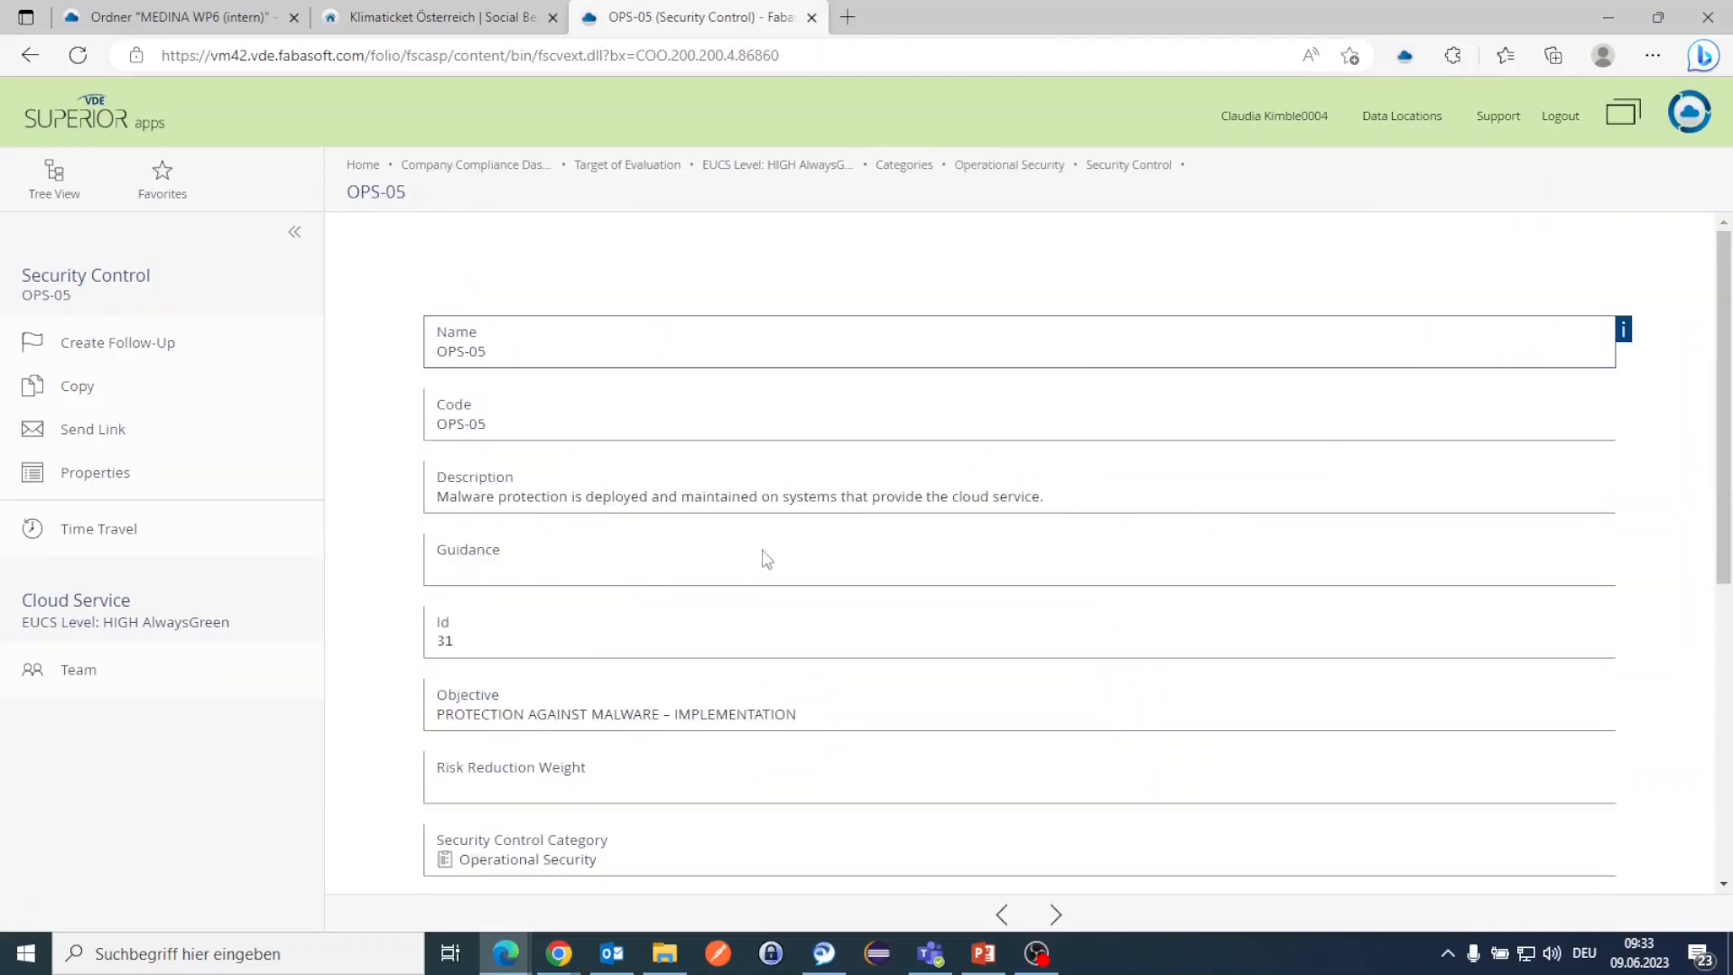
scroll(762, 556, down, 5)
click(548, 857)
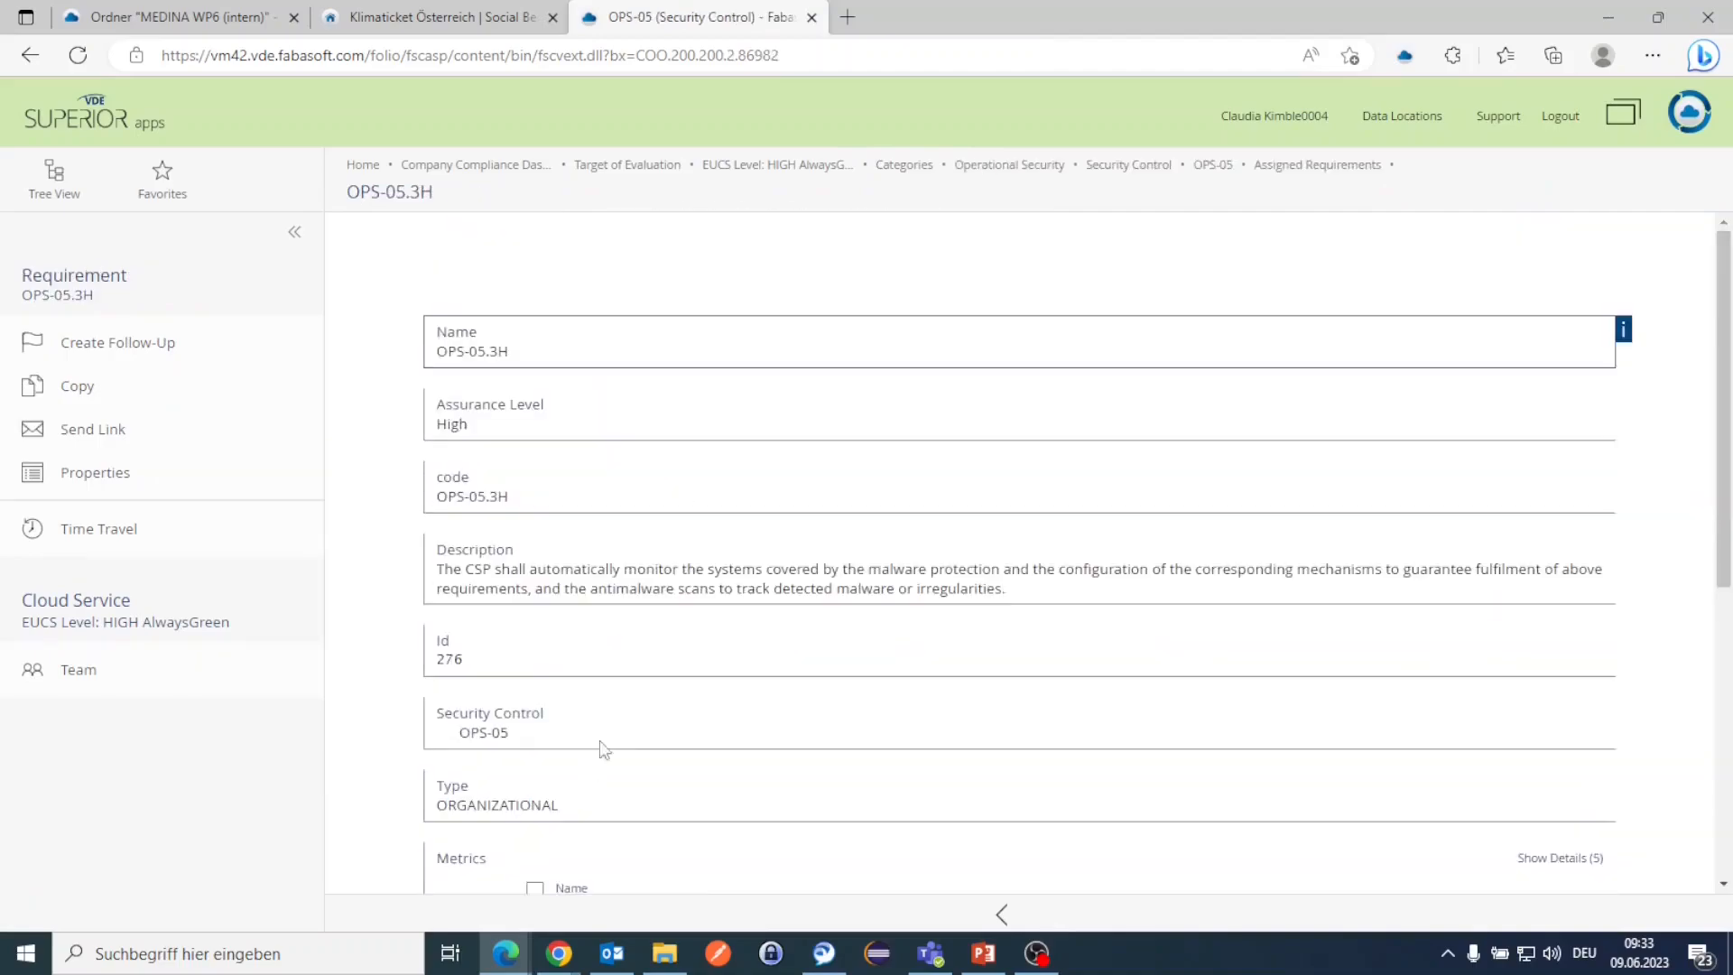
scroll(735, 608, down, 5)
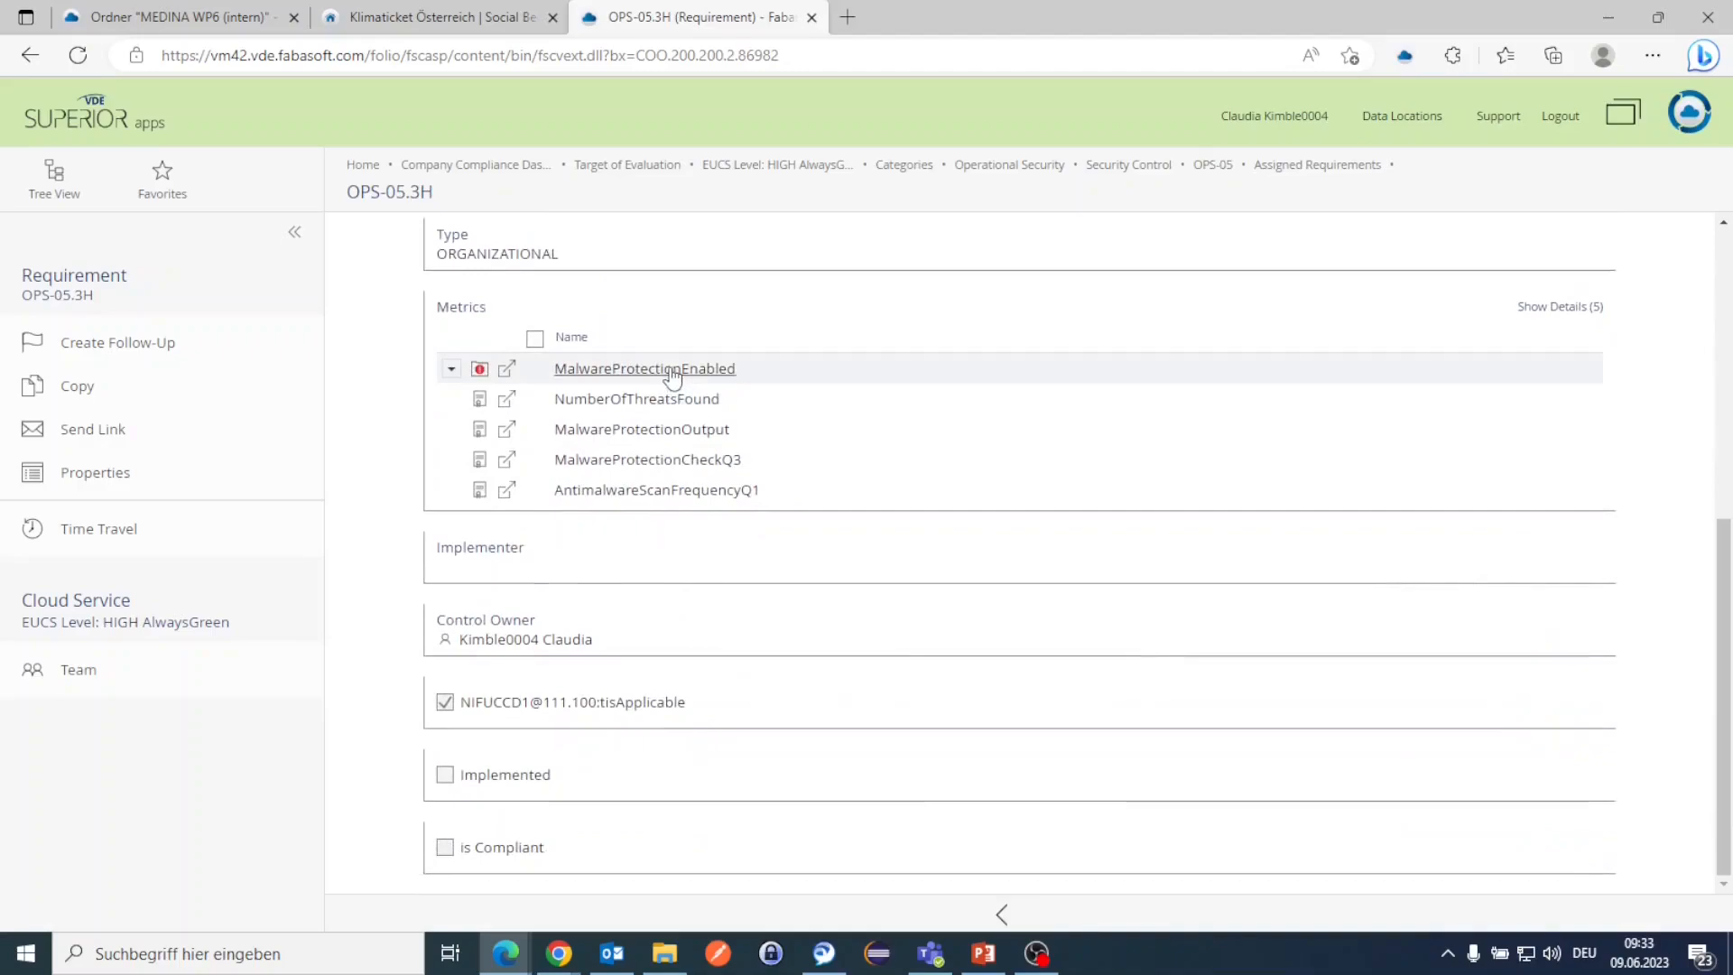
Step: Review the MalwareProtectionEnabled metric's properties and close them without changes
right_click(672, 374)
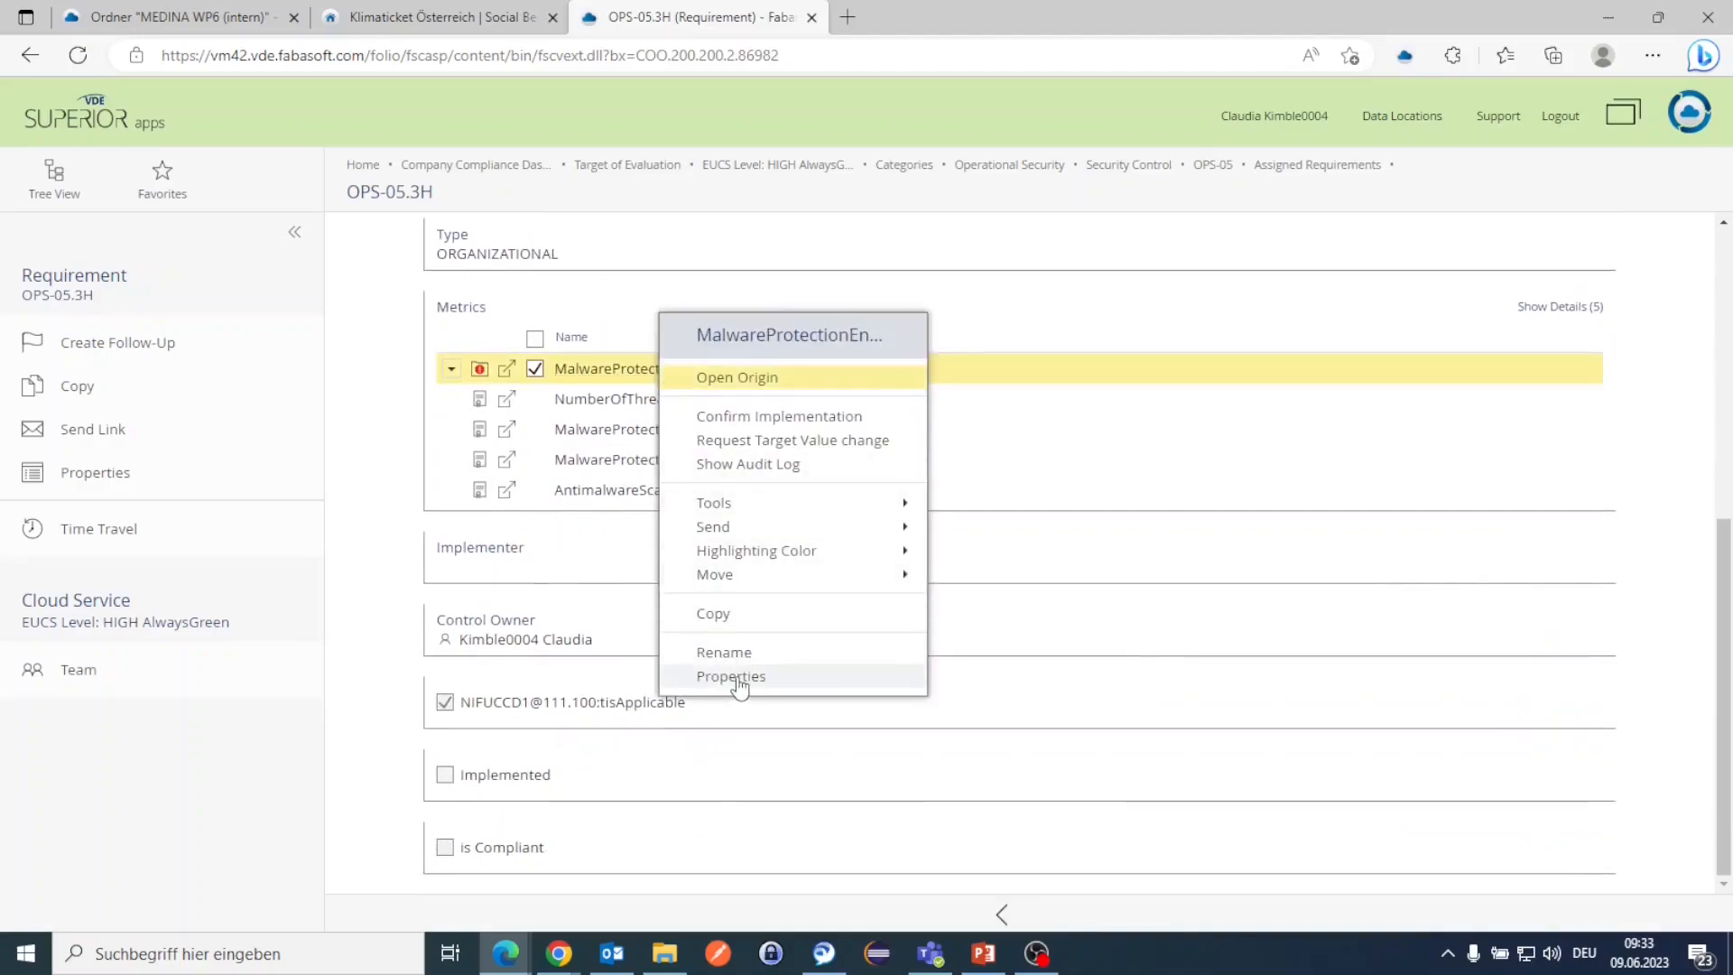
click(738, 683)
scroll(693, 553, down, 2)
scroll(690, 554, down, 6)
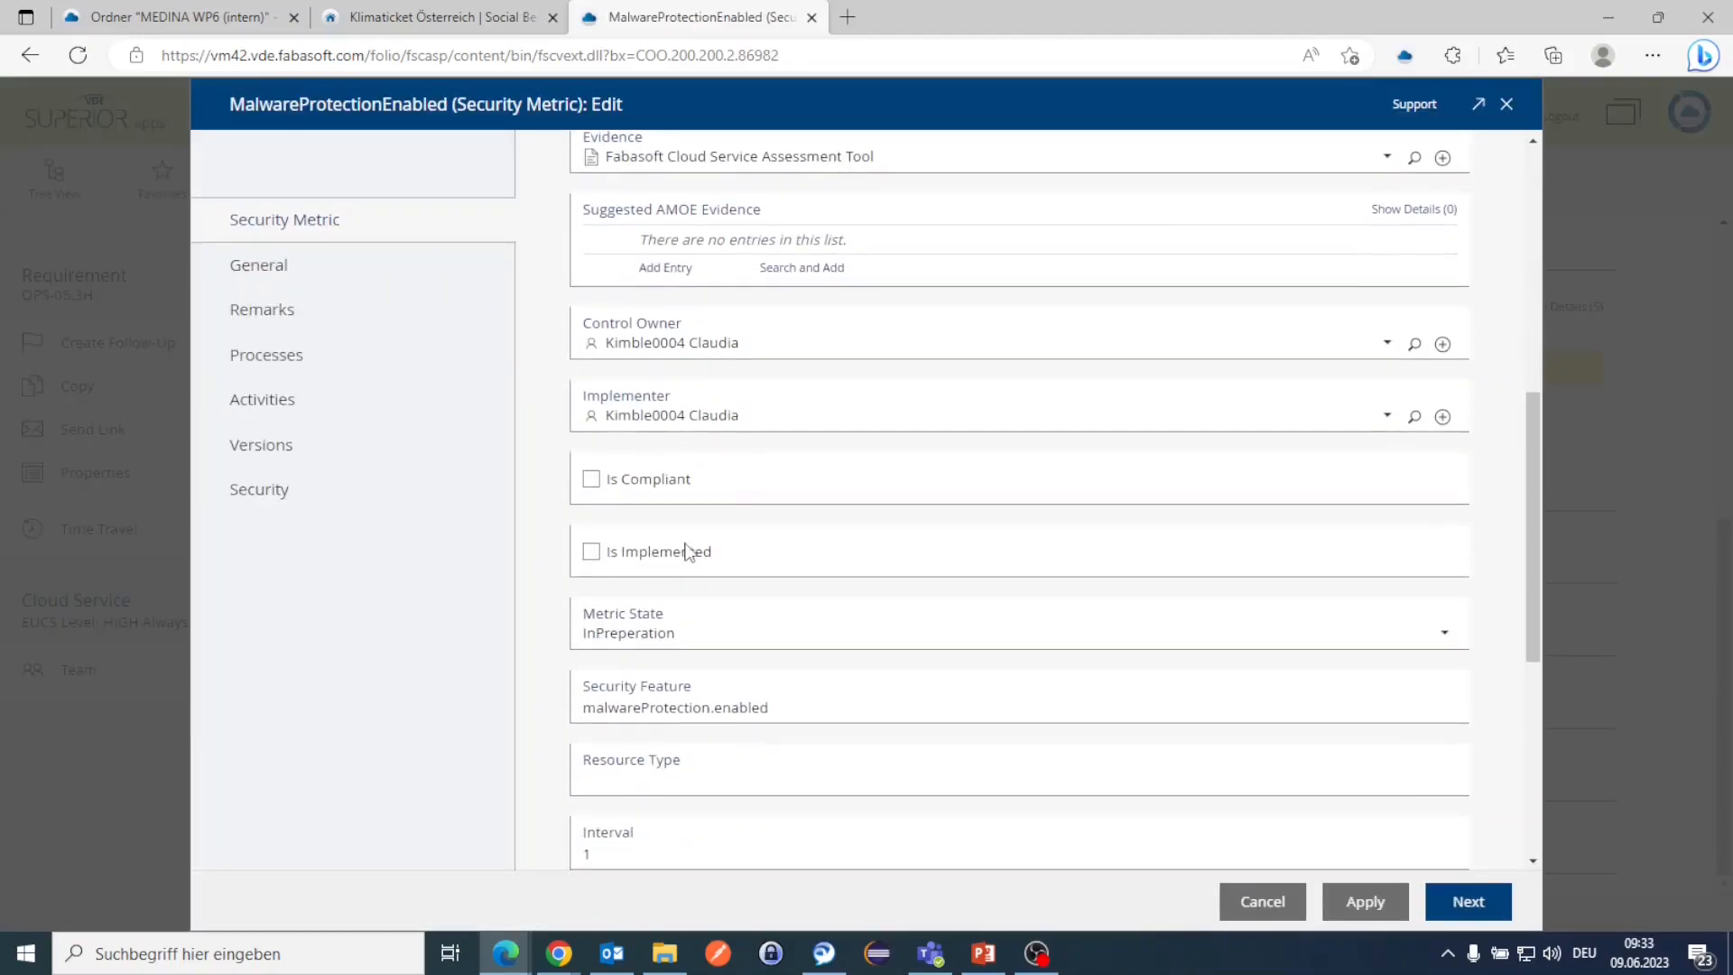
scroll(690, 546, up, 6)
scroll(686, 542, up, 1)
click(736, 386)
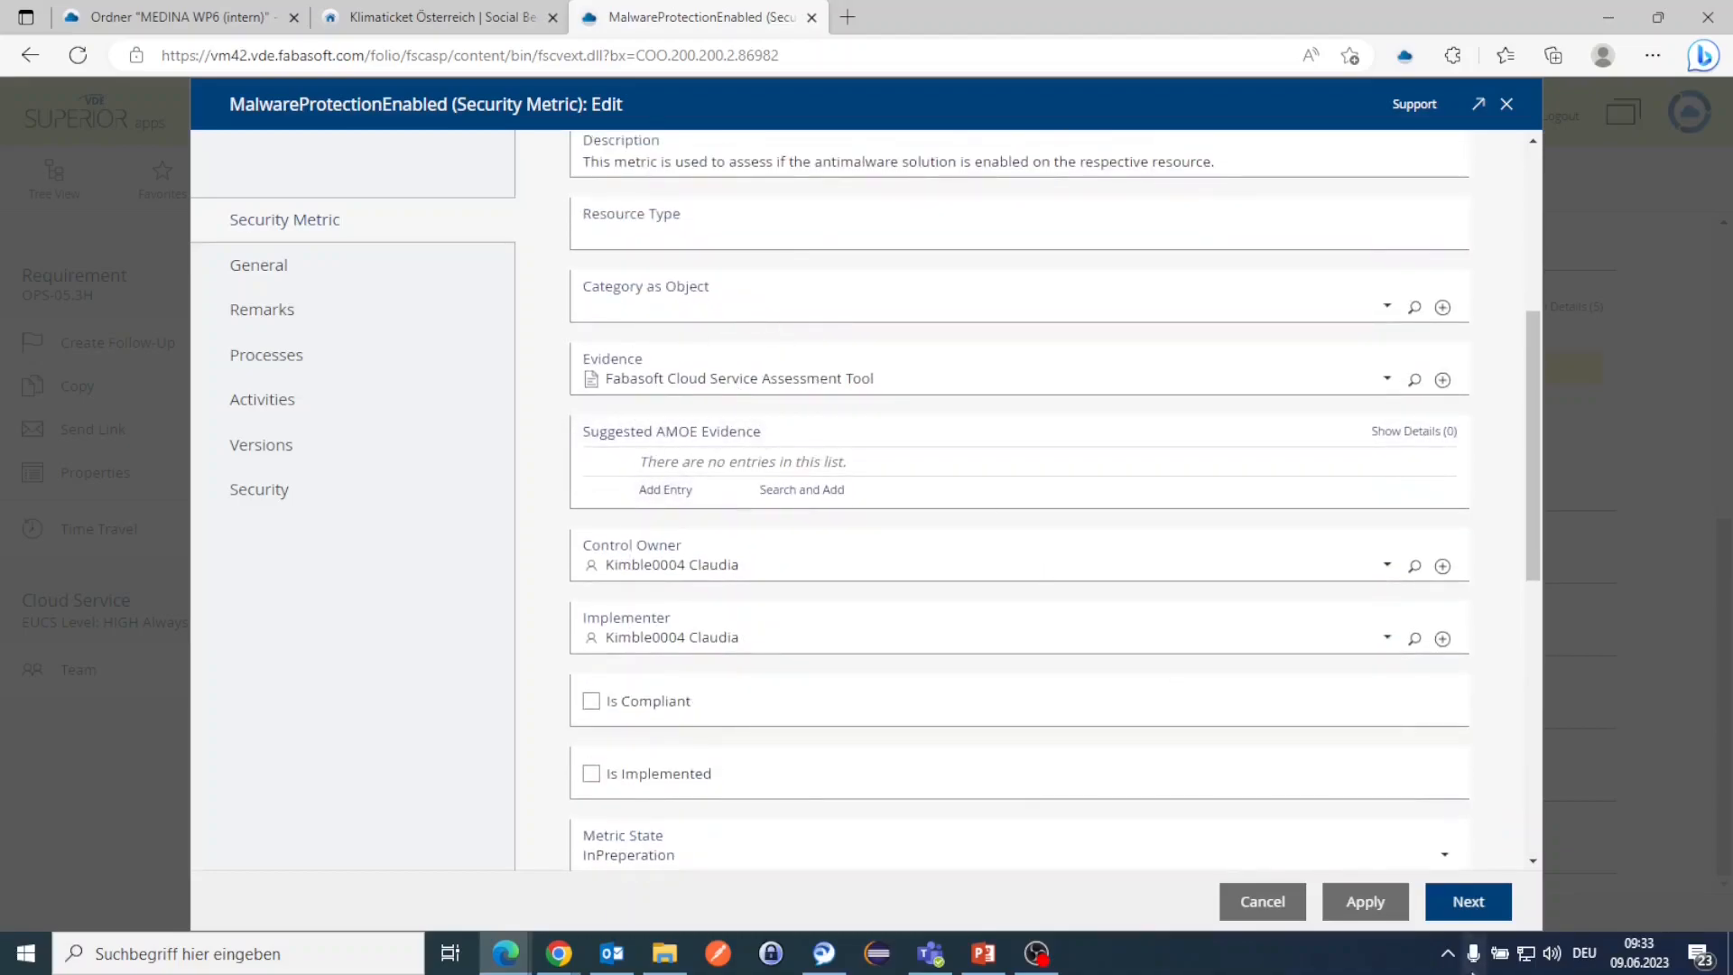
click(1263, 900)
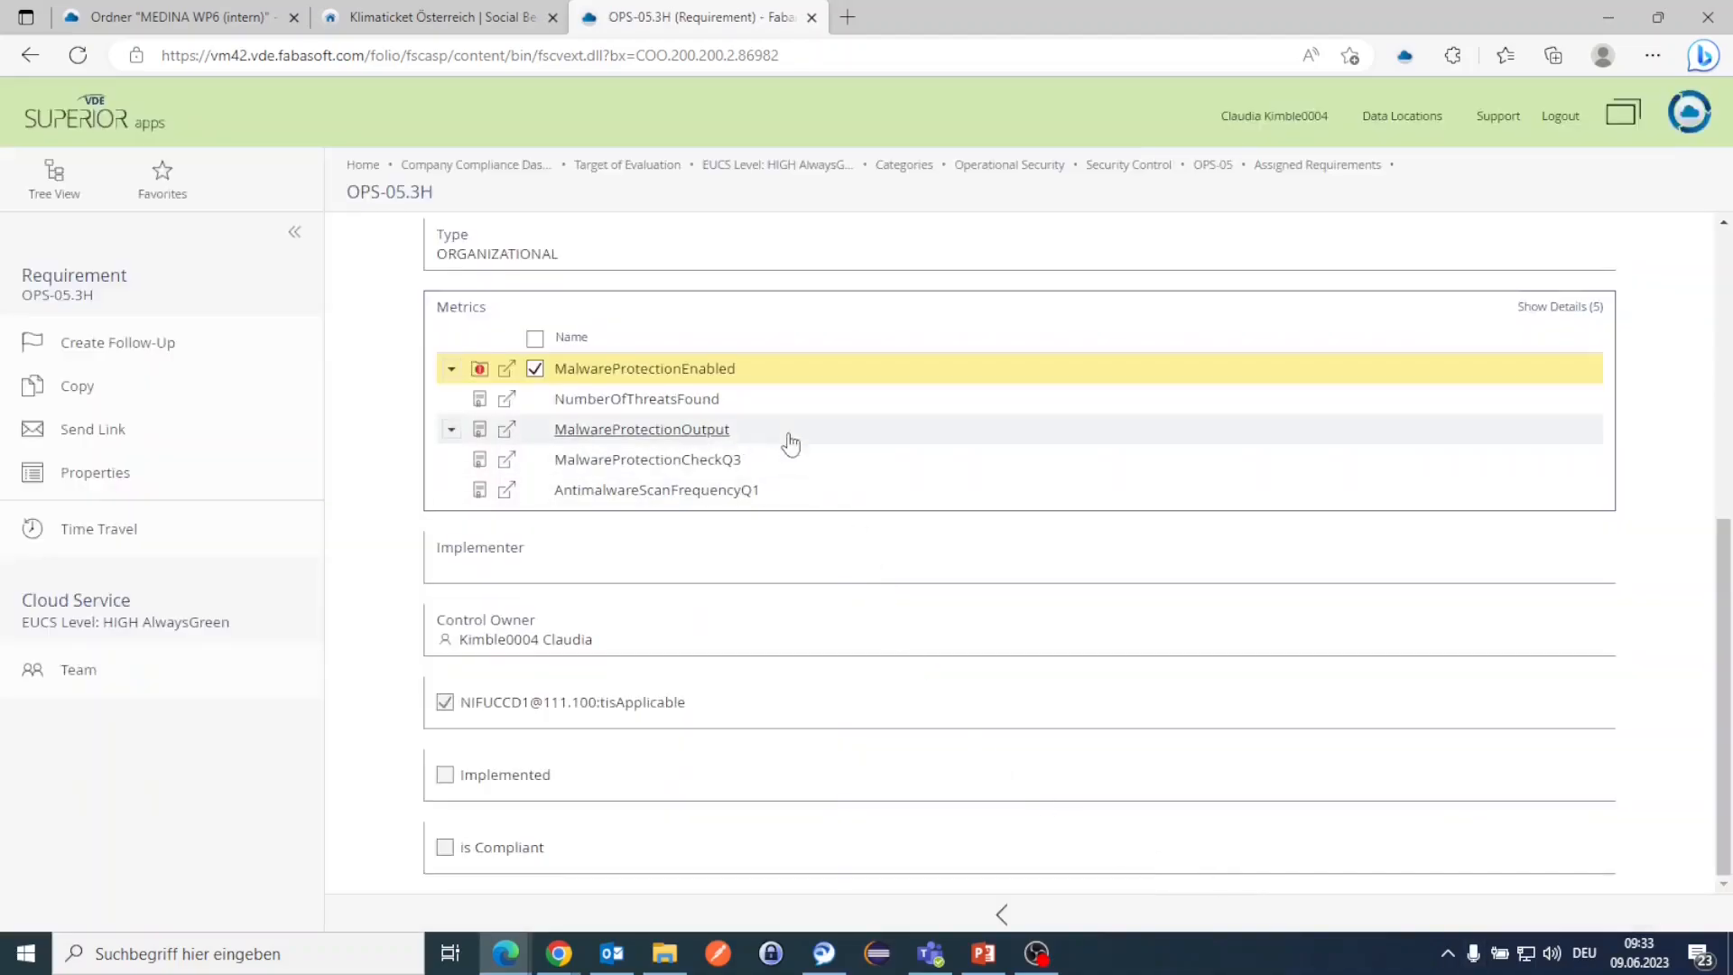
Step: Confirm MalwareProtectionEnabled's implementation, signing it as Metric Implemented
right_click(703, 372)
click(845, 422)
click(1201, 902)
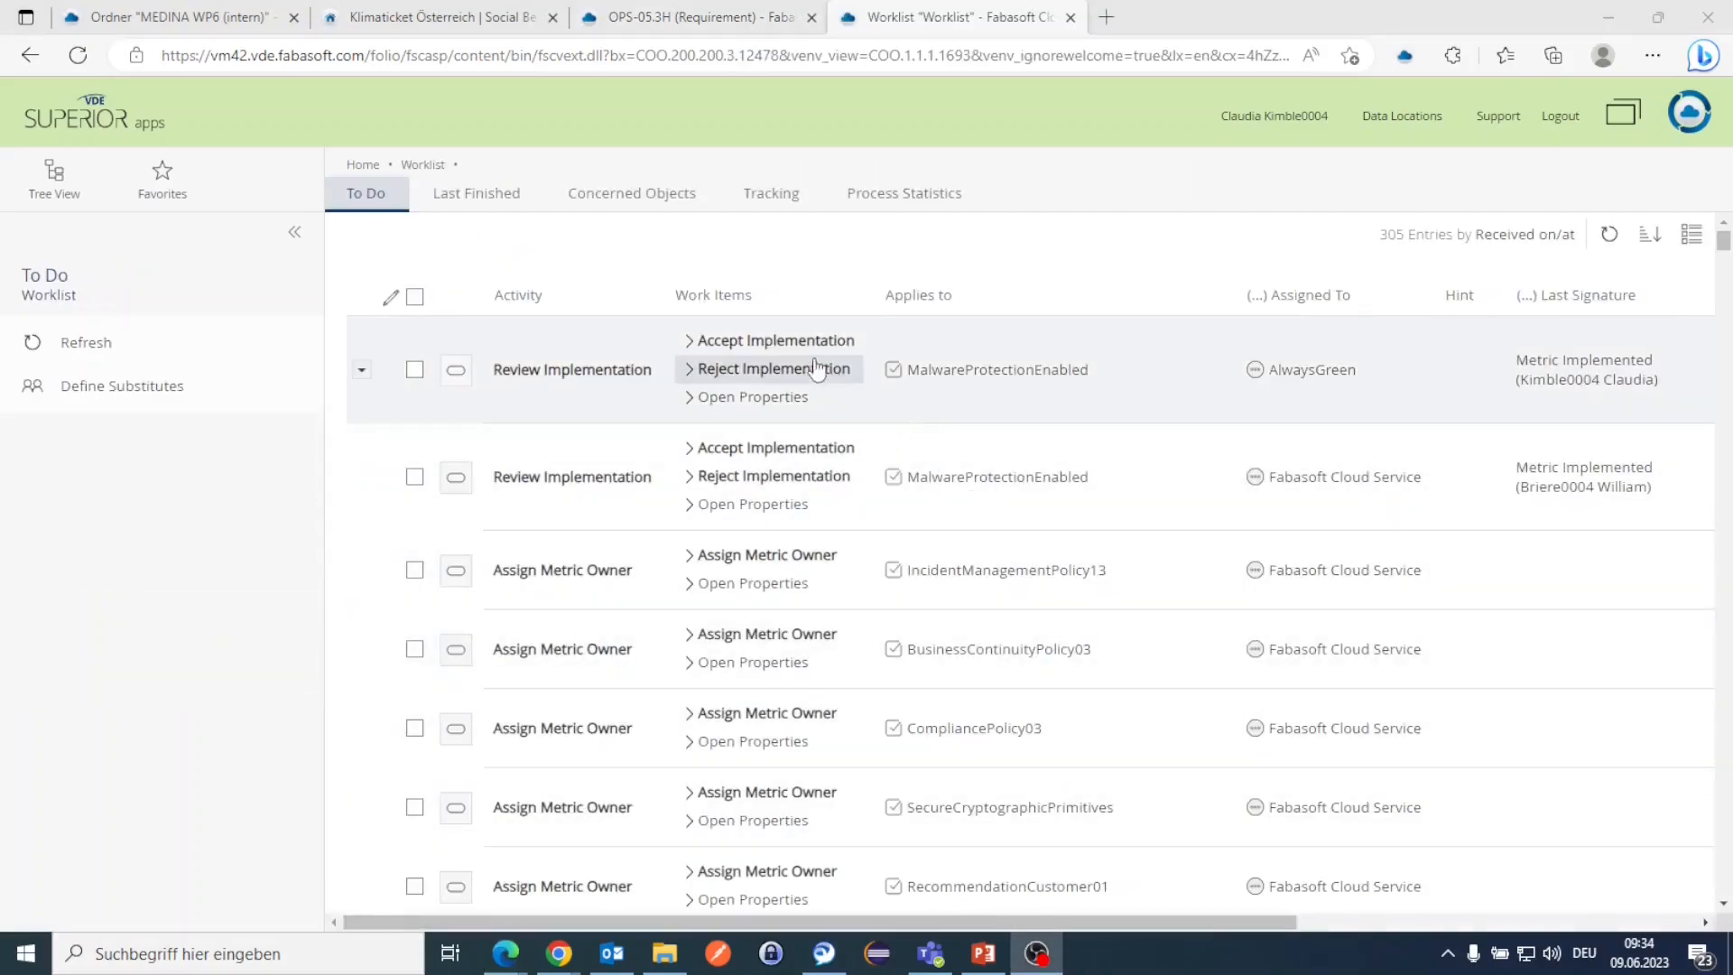
Step: Accept and release the MalwareProtectionEnabled implementation, then open the now-compliant AlwaysGreen target from the dashboard
click(792, 346)
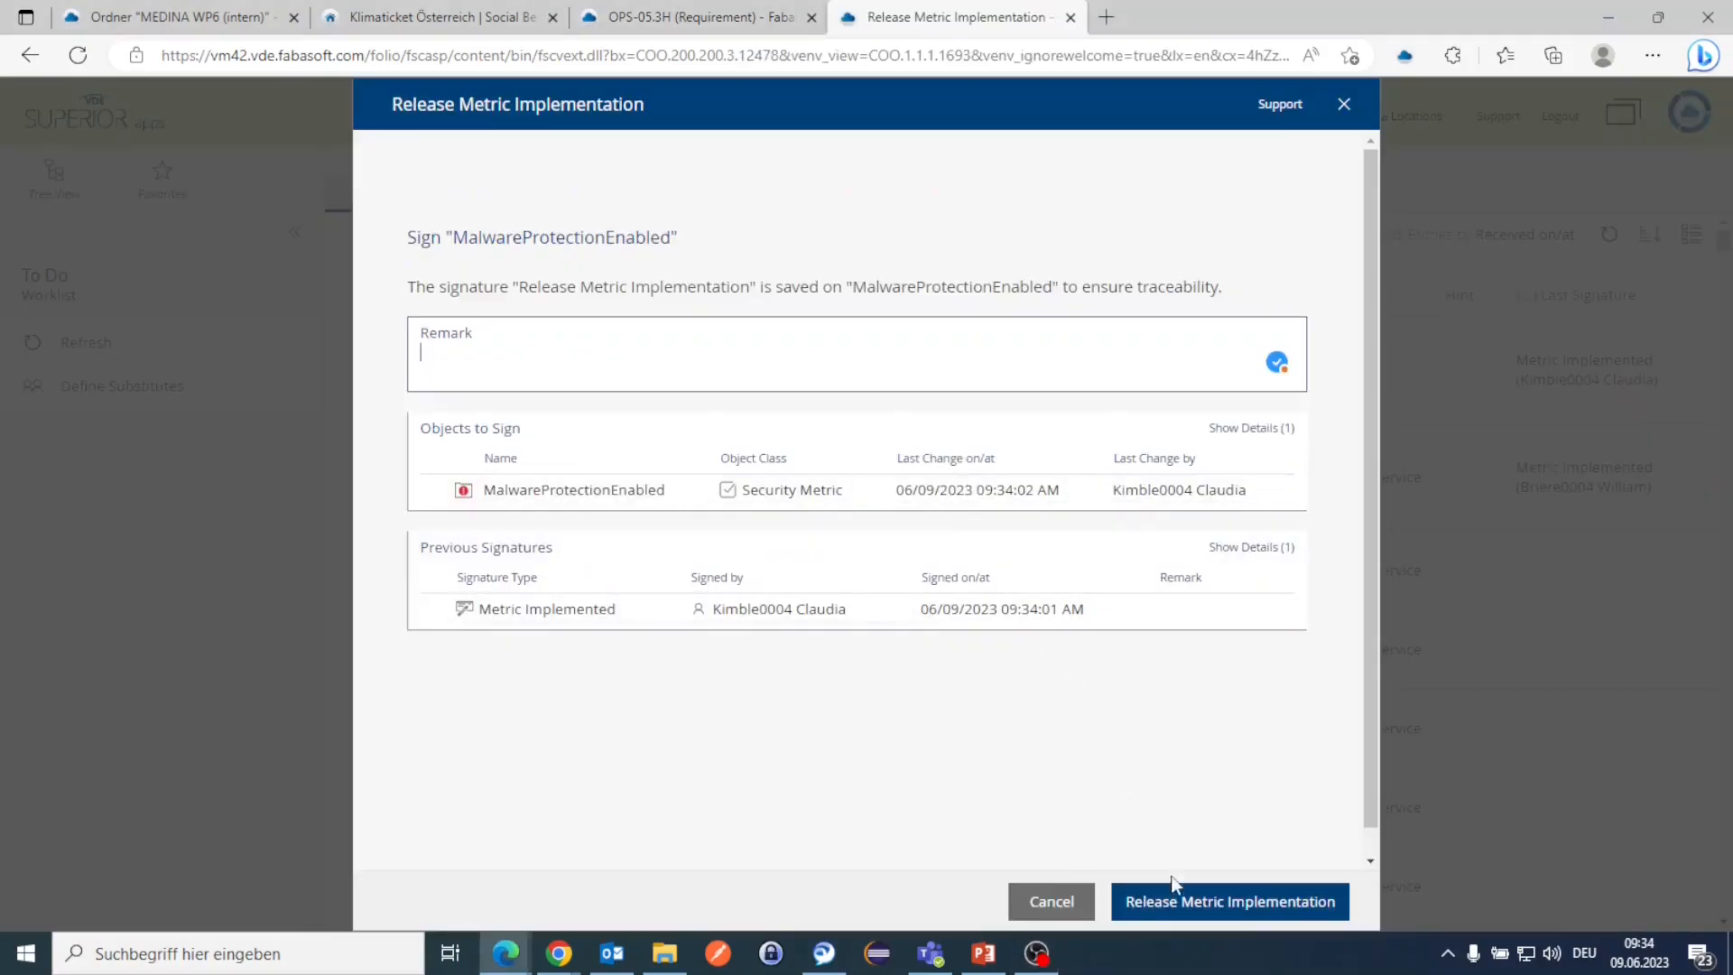
click(1170, 902)
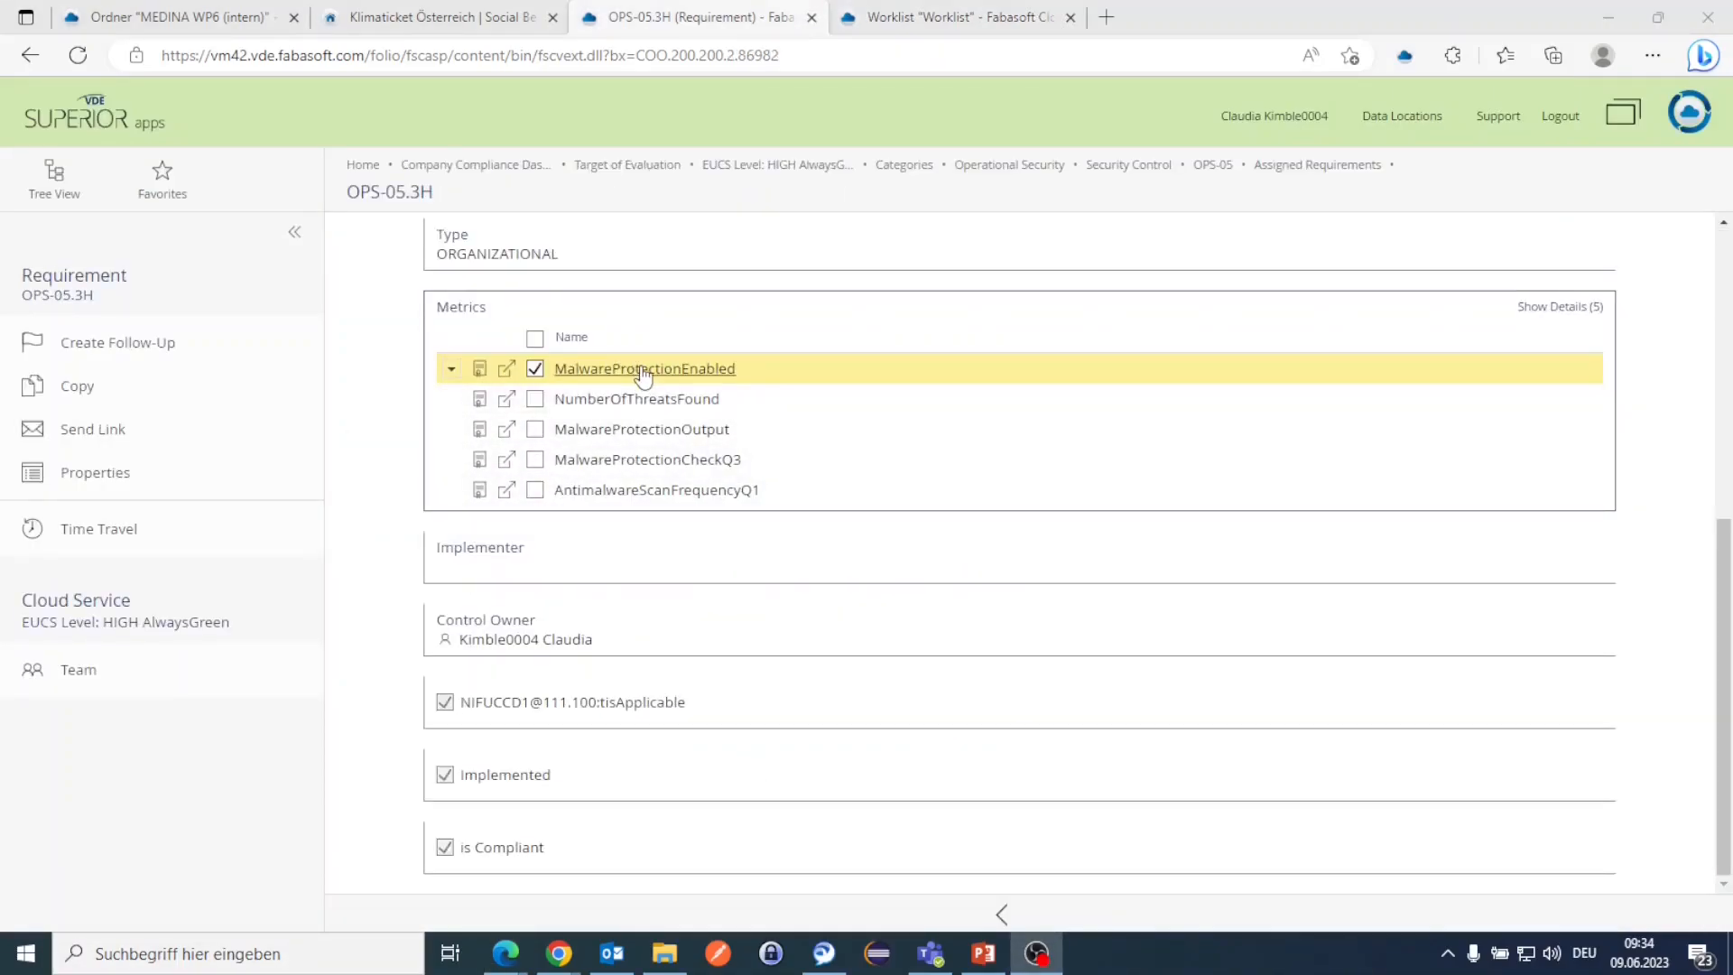
click(921, 20)
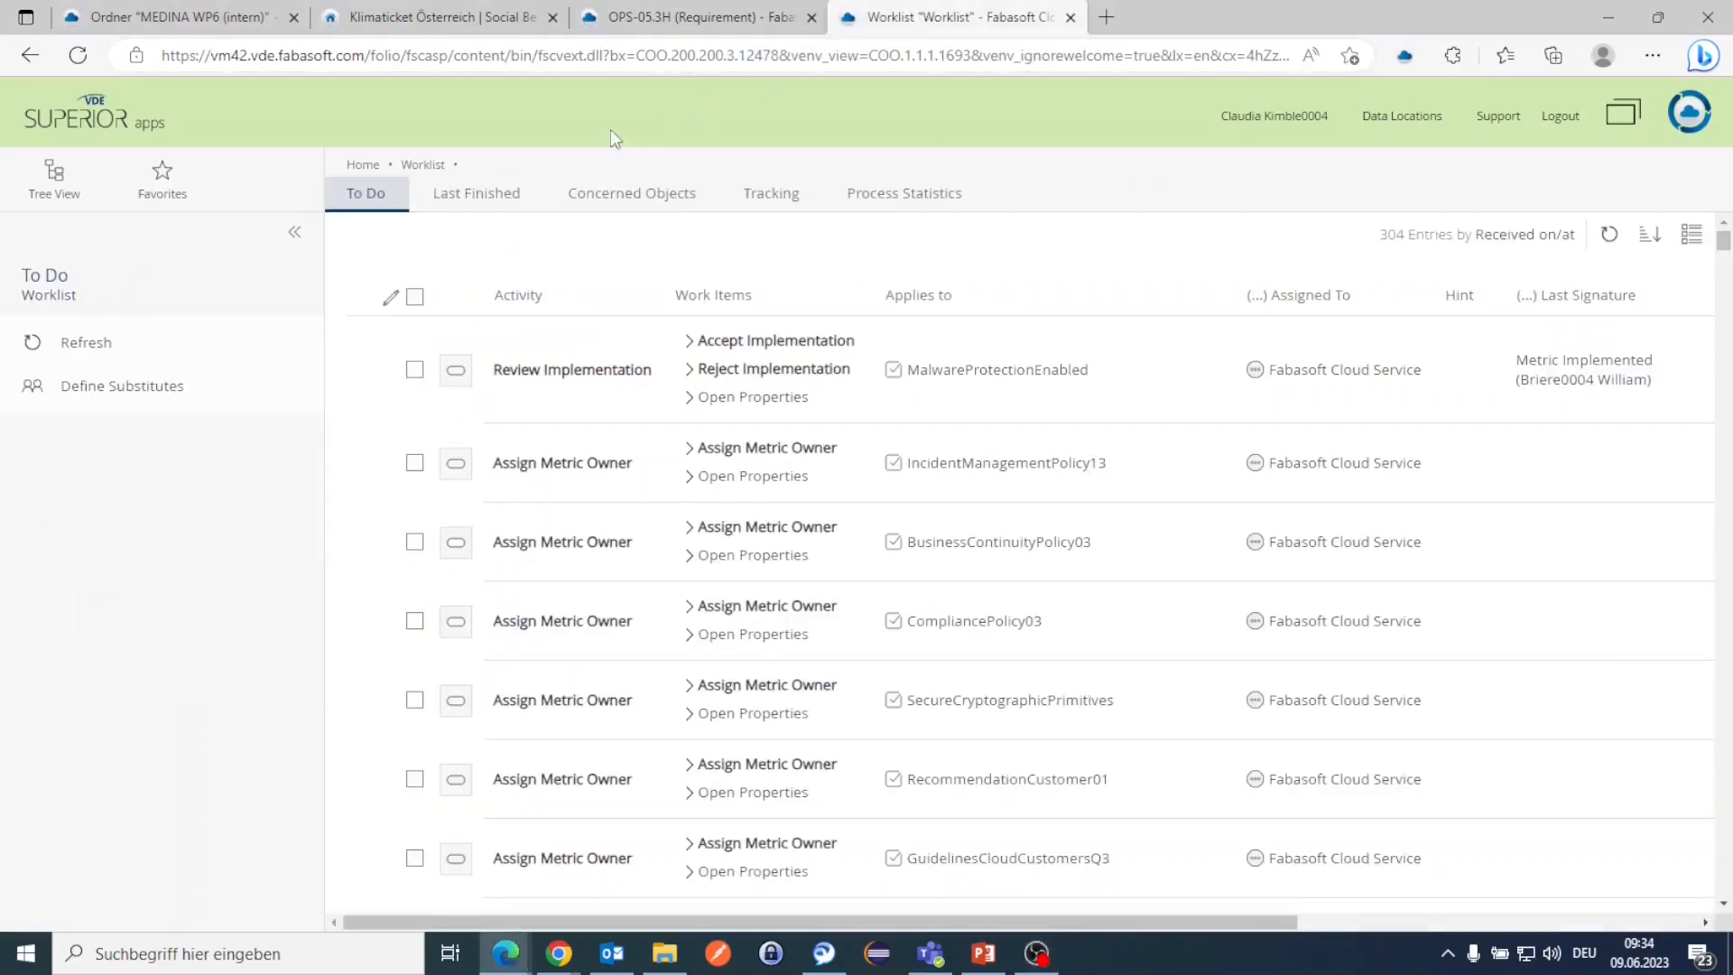
click(363, 165)
scroll(902, 542, down, 3)
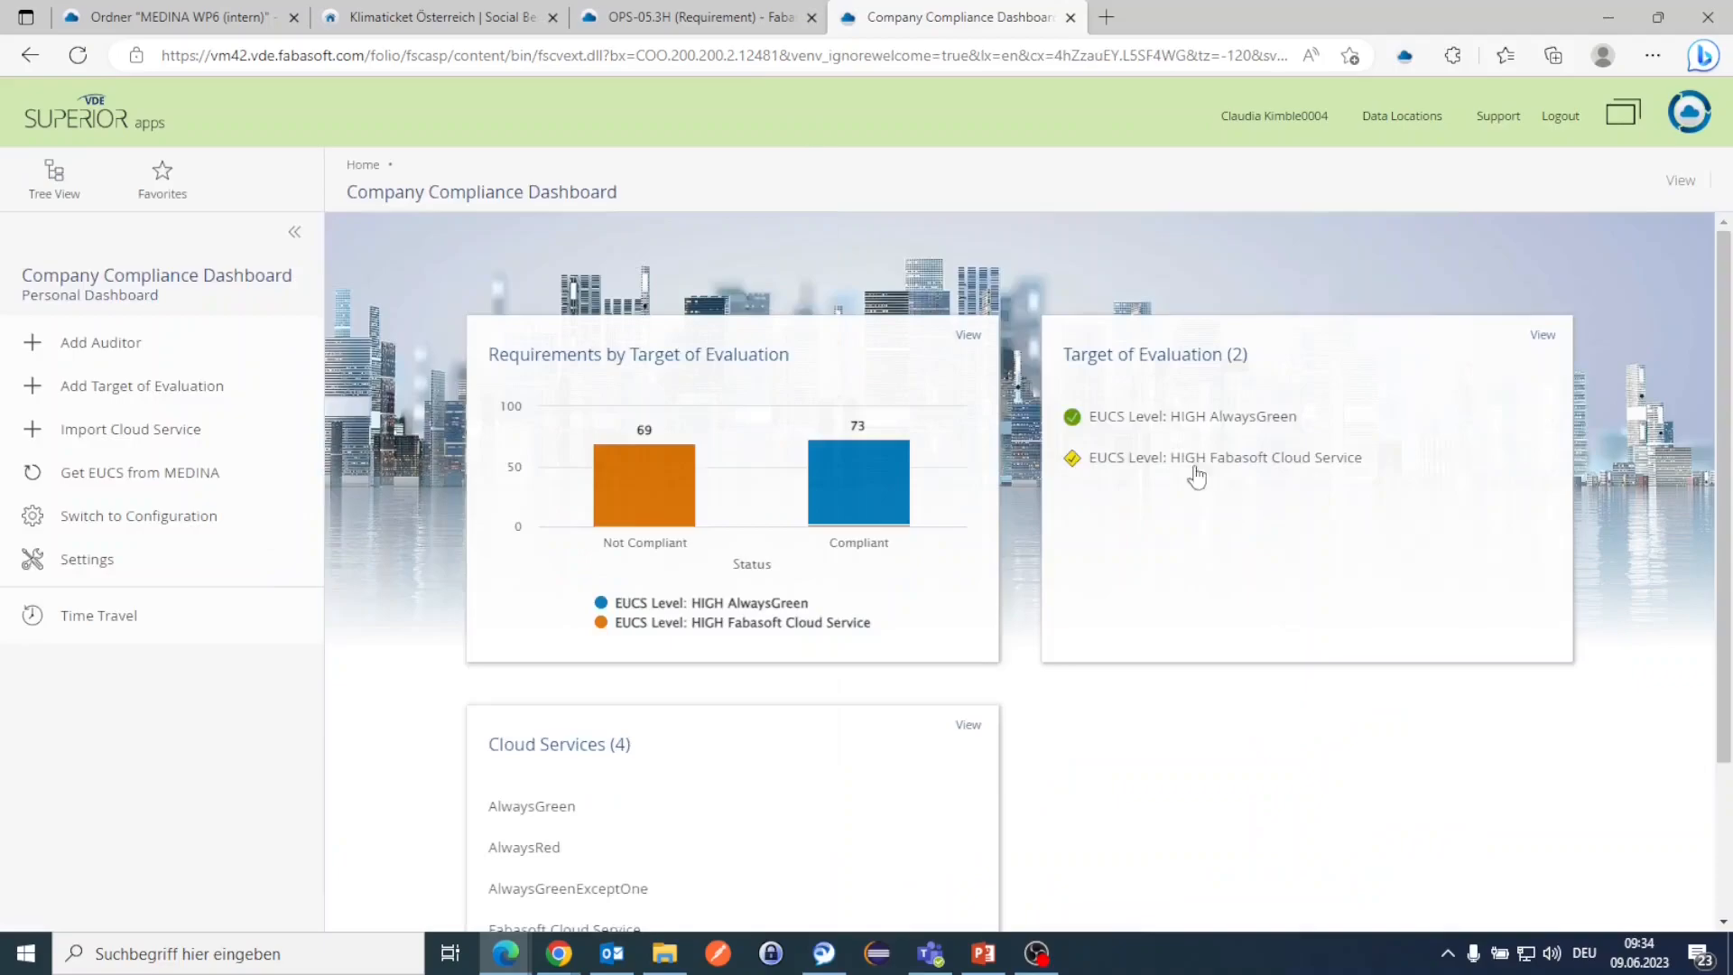
click(1162, 425)
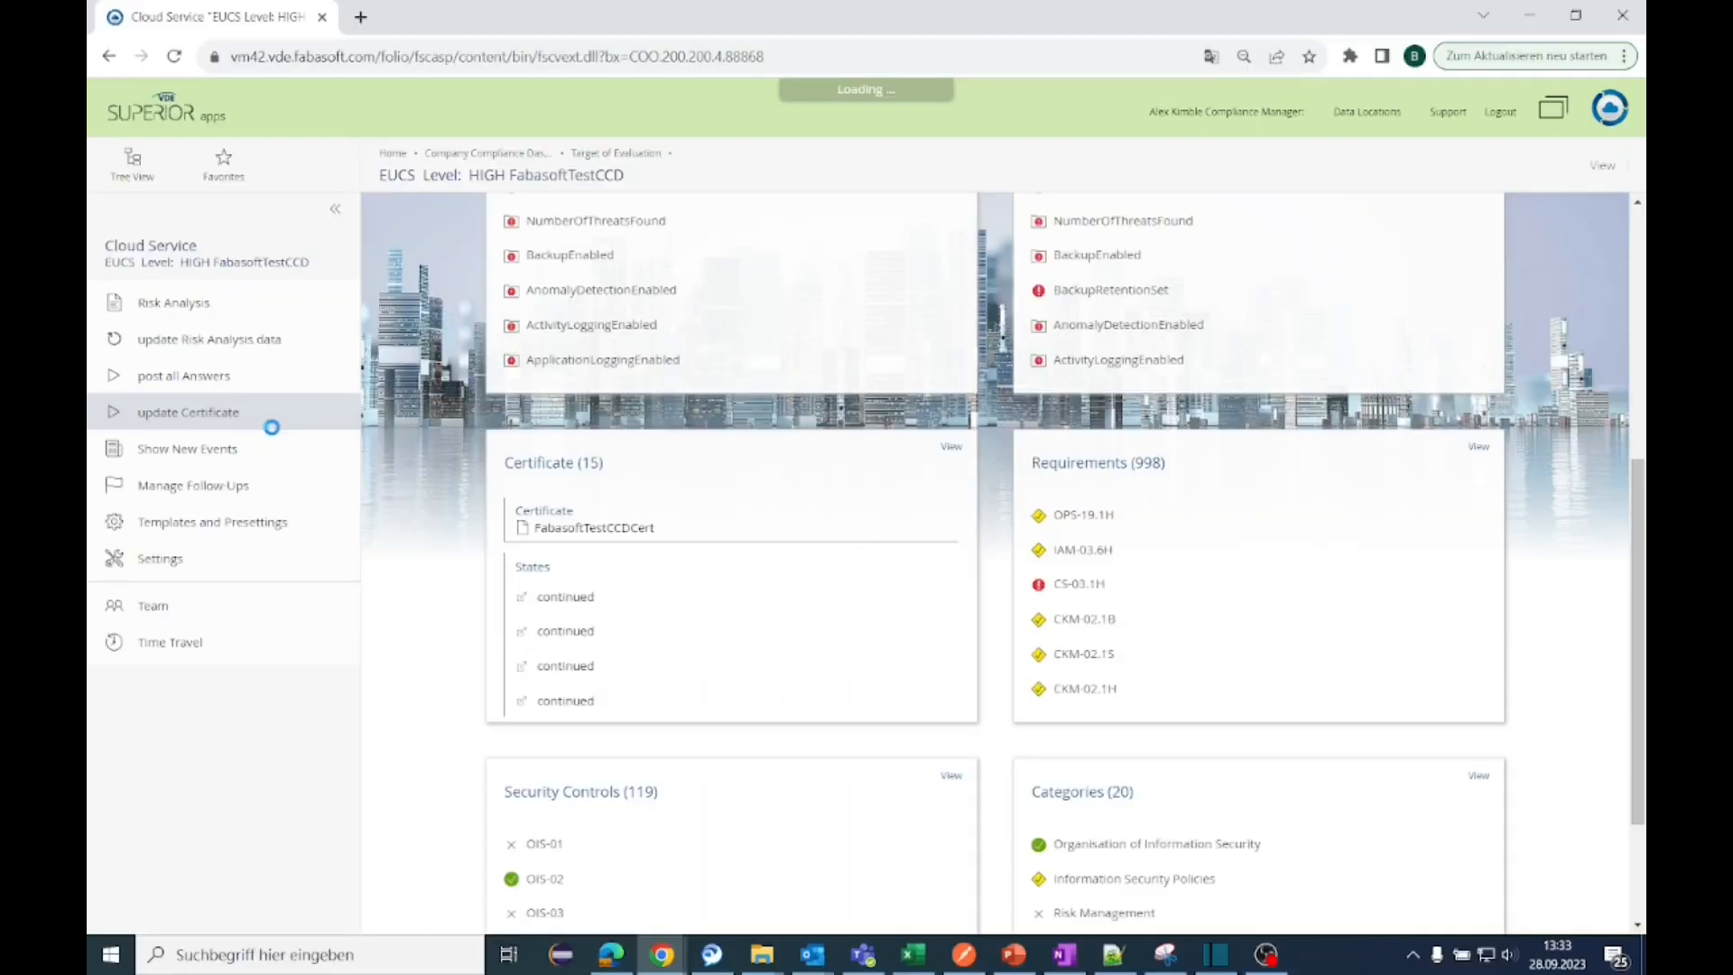
scroll(534, 650, down, 5)
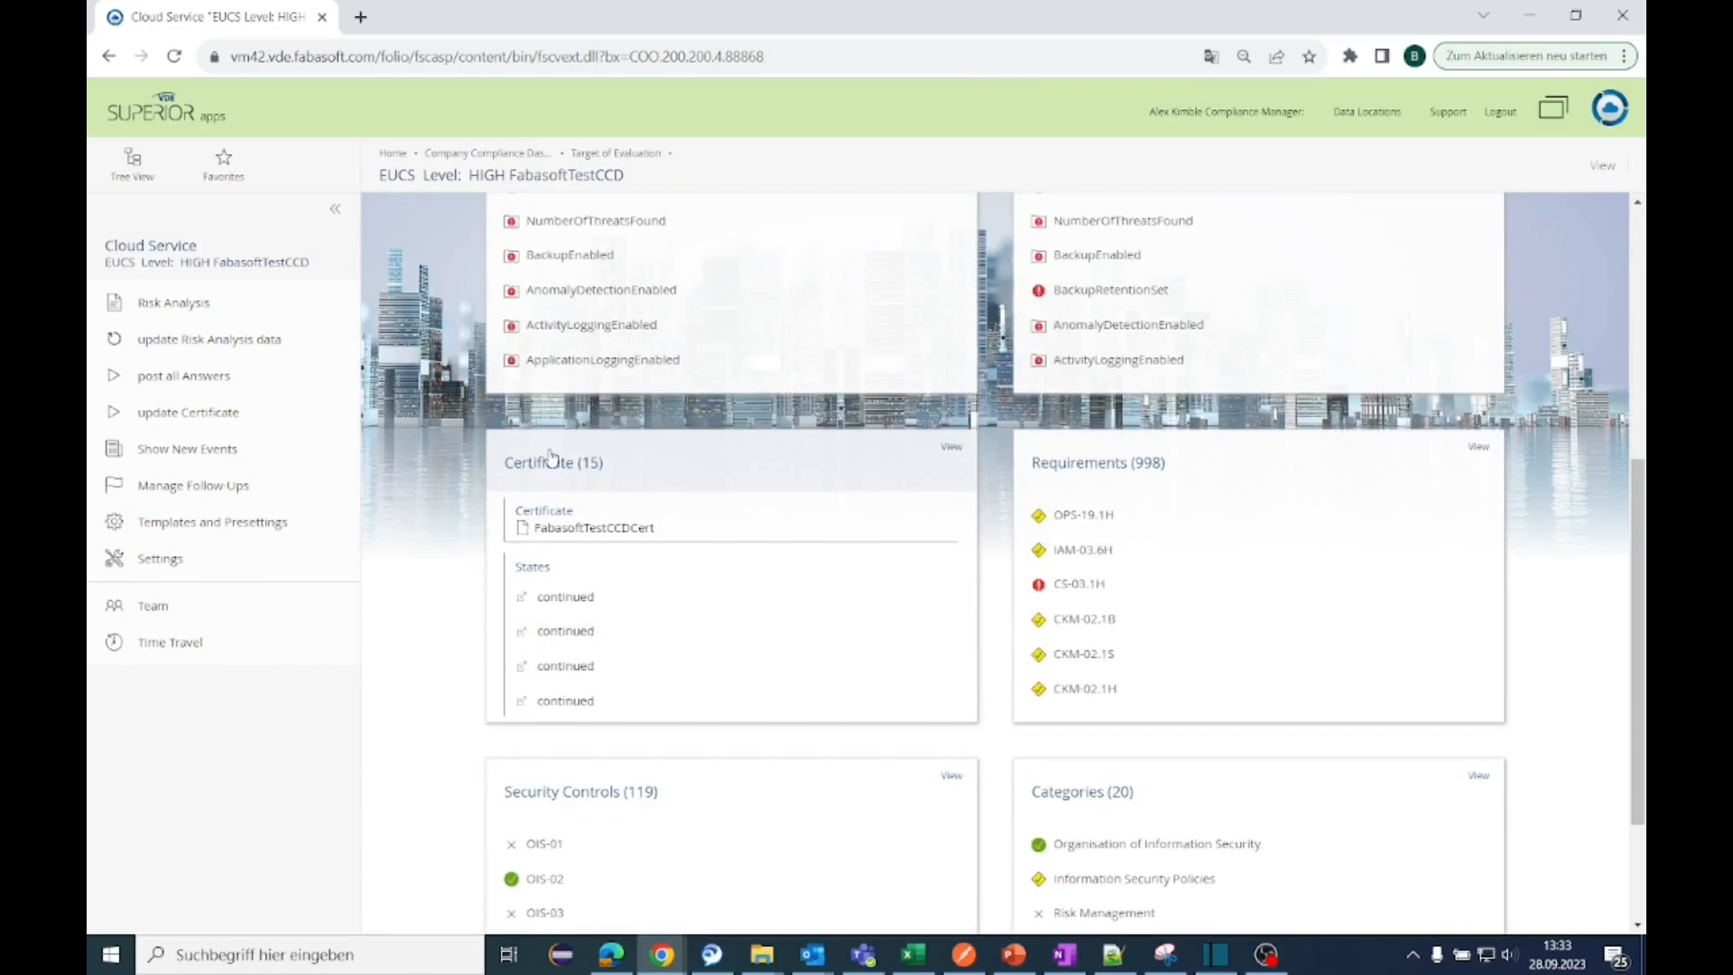
click(551, 458)
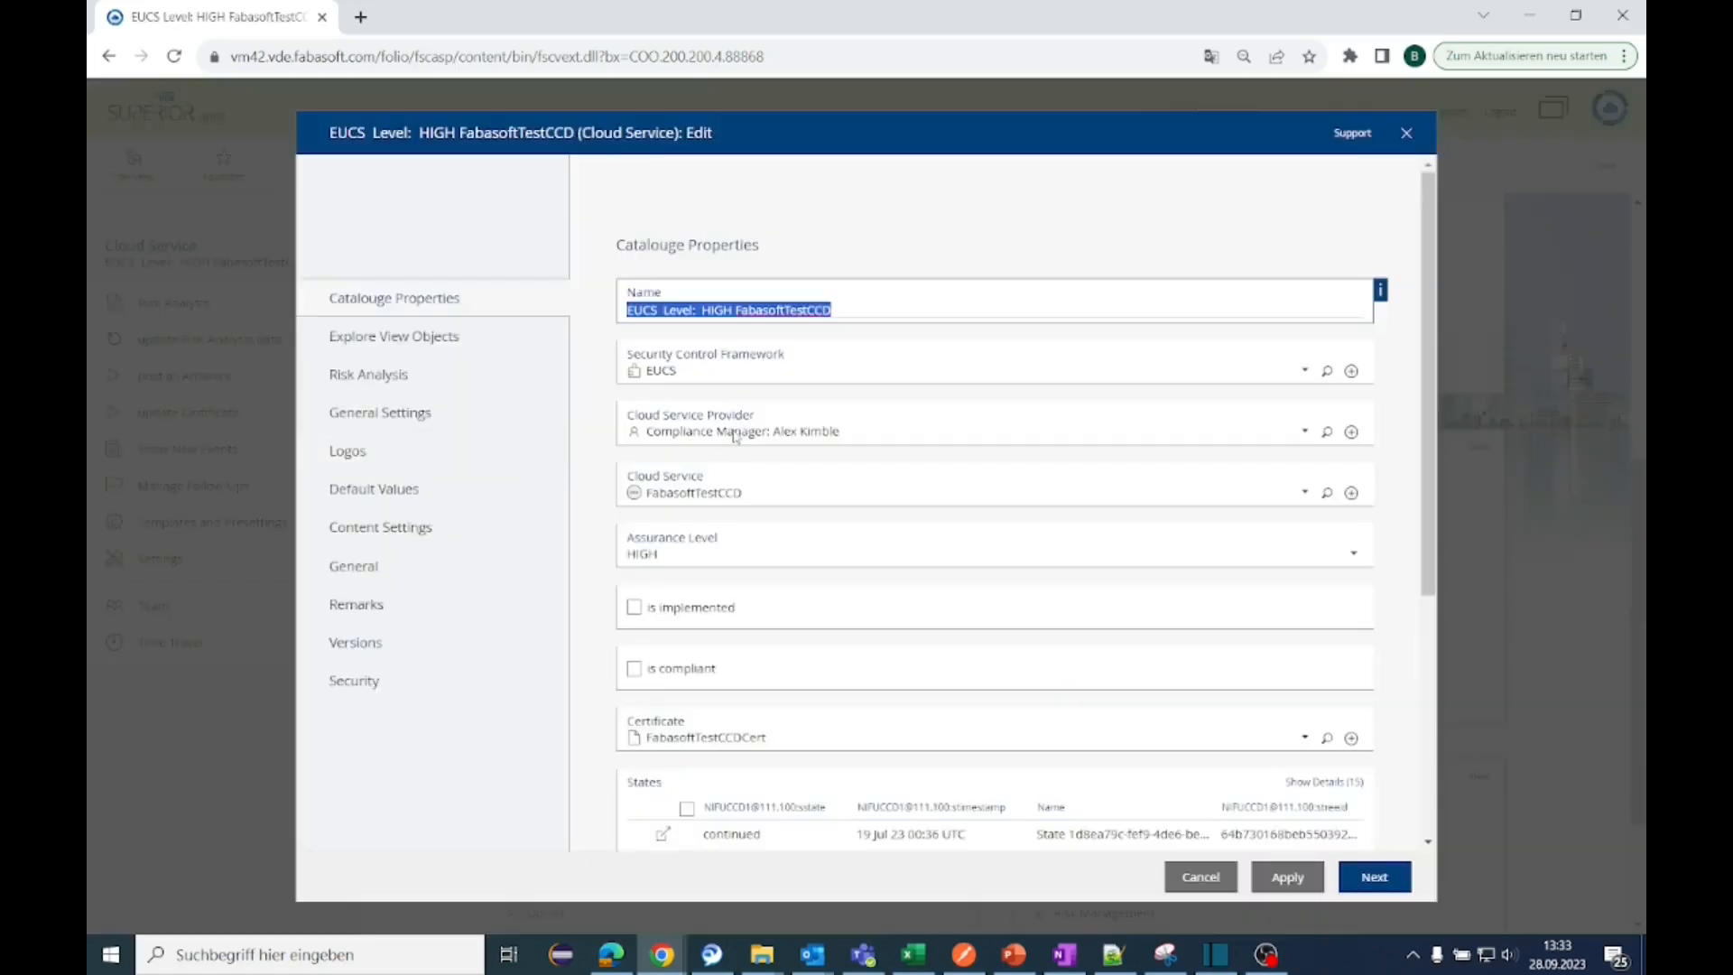
scroll(722, 452, down, 4)
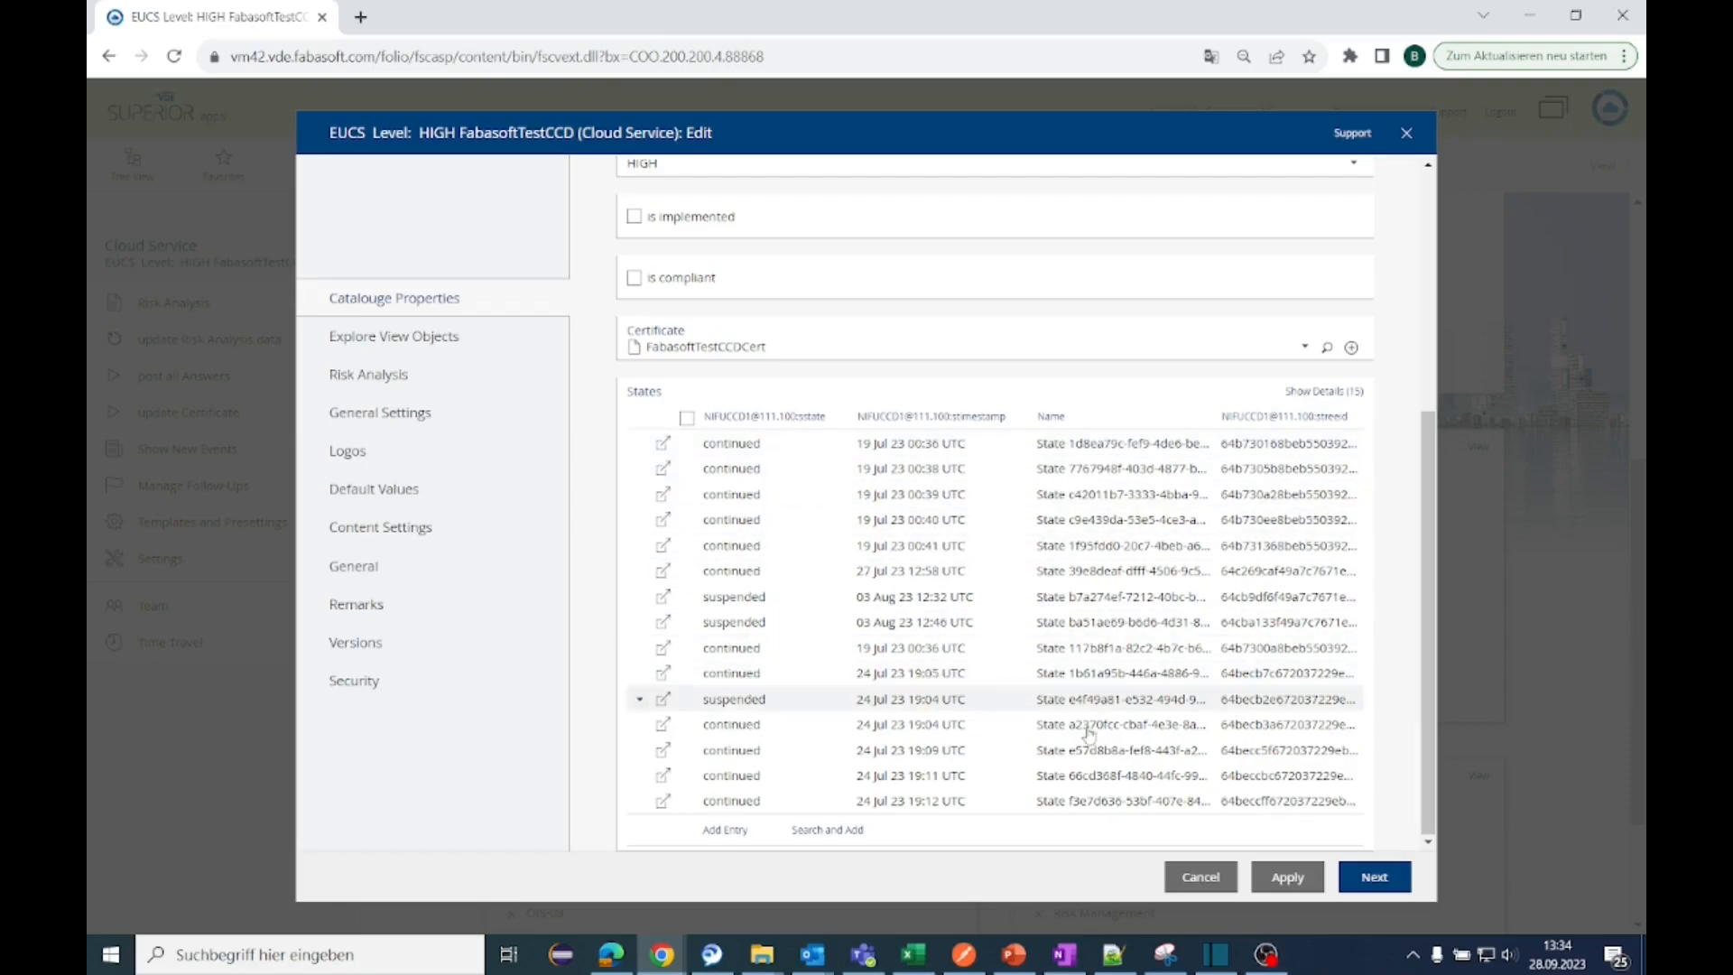
click(1360, 878)
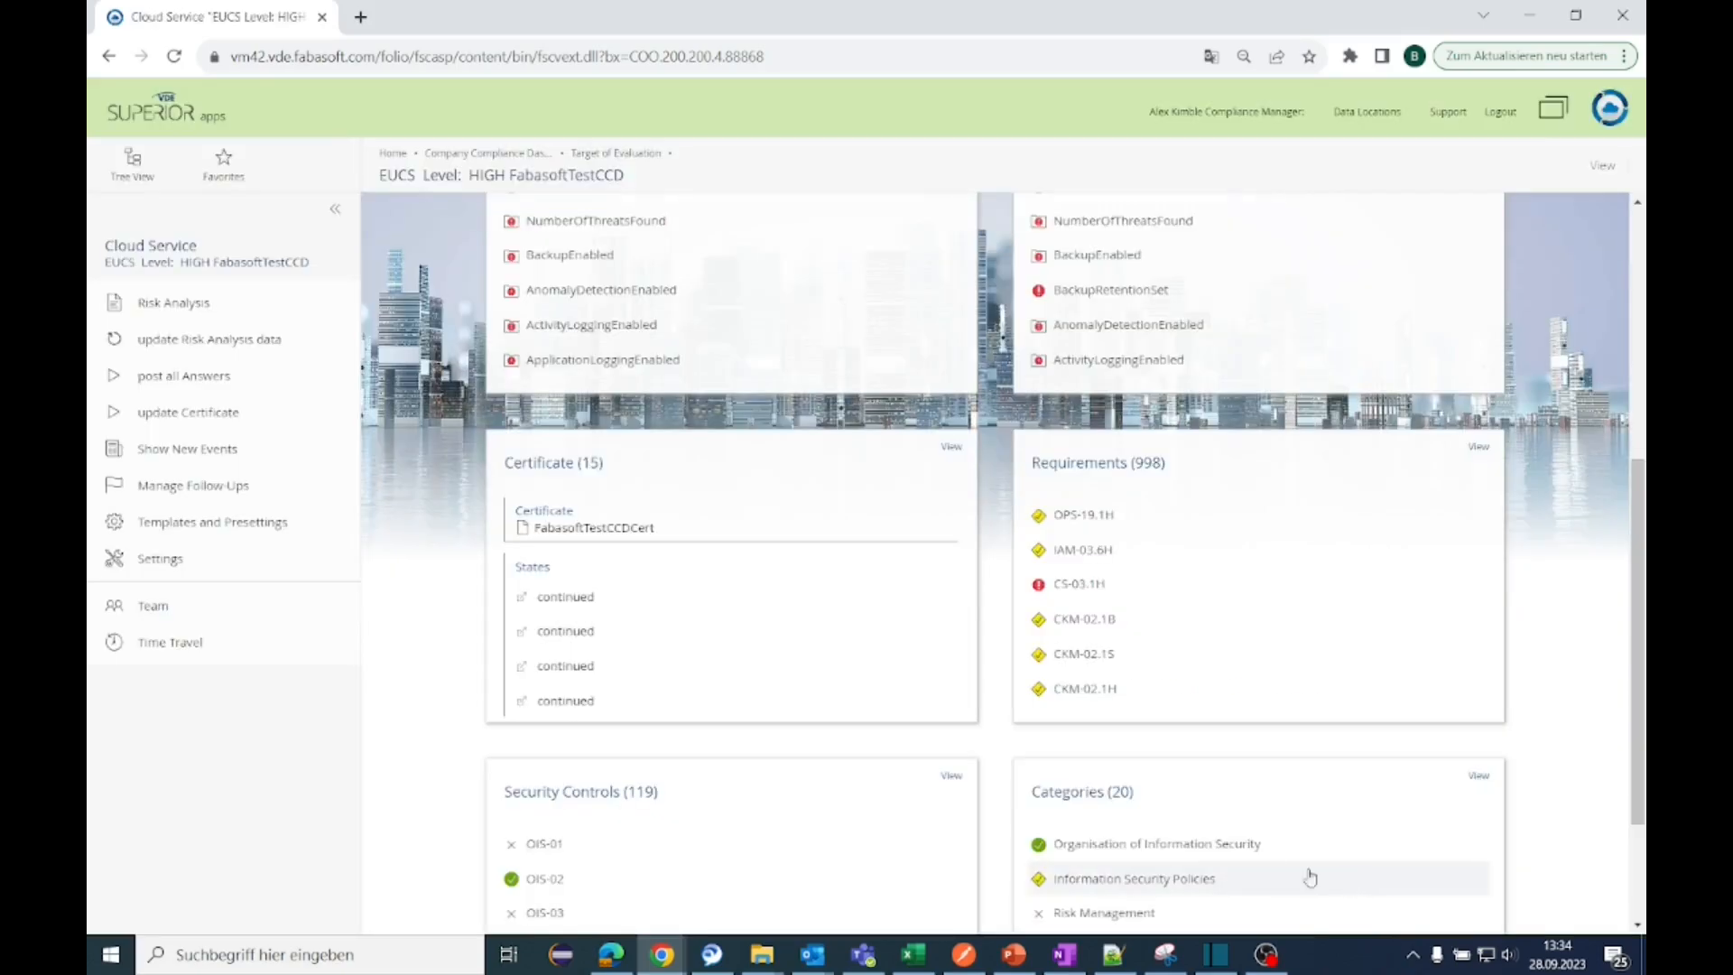